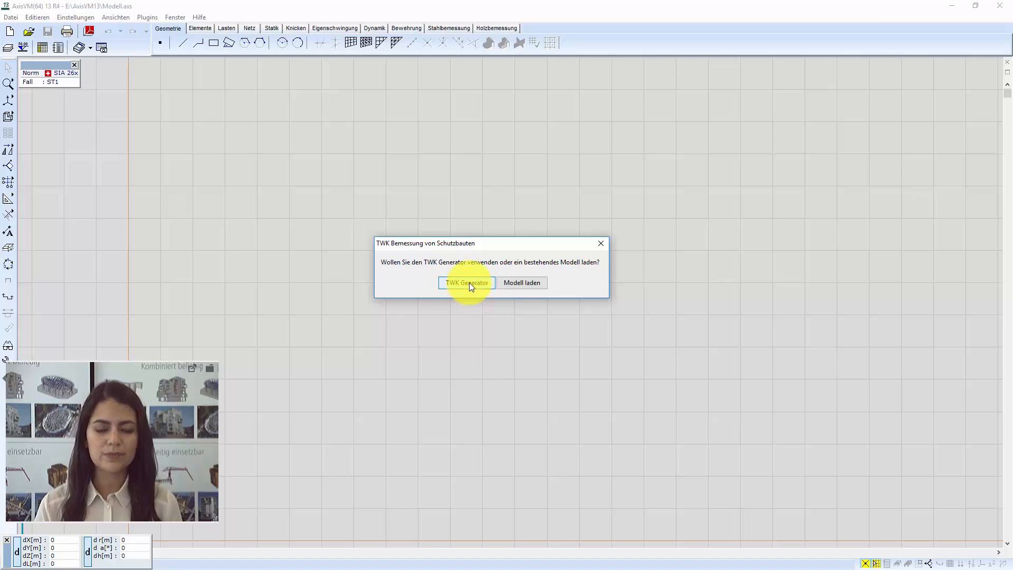
Step: Start the TWK Generator and enlarge its window for a bigger plan preview
left_click(469, 283)
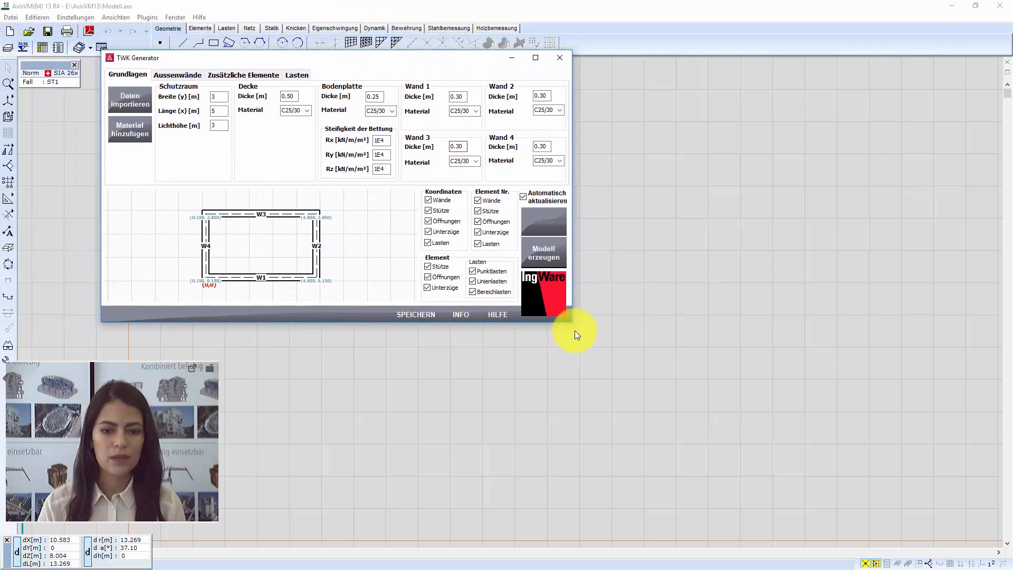
left_click_drag(391, 58, 530, 61)
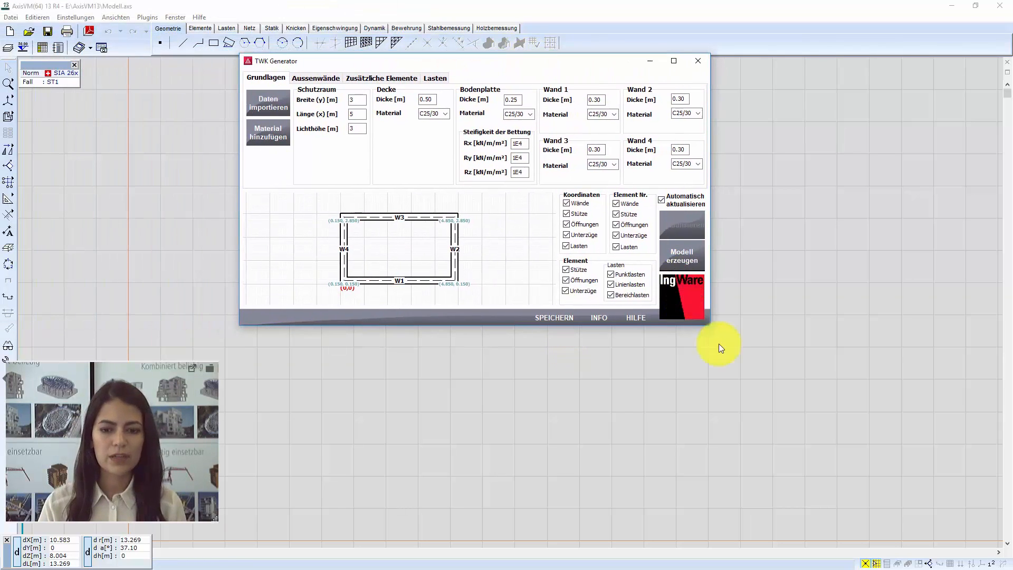
mouse_move(709, 324)
left_mouse_down()
mouse_move(784, 389)
mouse_move(905, 543)
mouse_move(922, 518)
left_mouse_up()
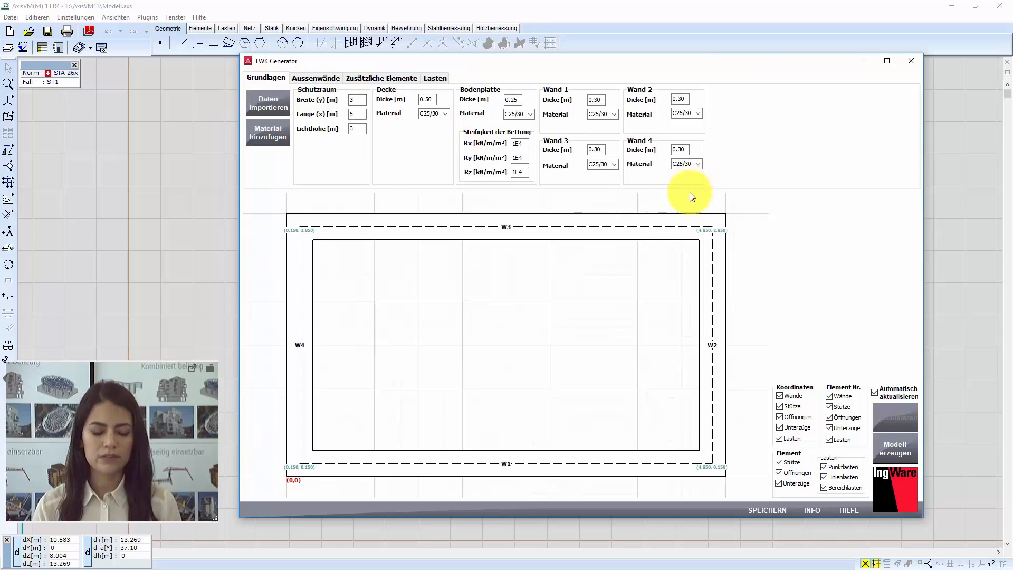
Step: Set the shelter dimensions to a width of 9.7 m, a length of 12.5 m and a clear height of 2.7 m
double_click(354, 99)
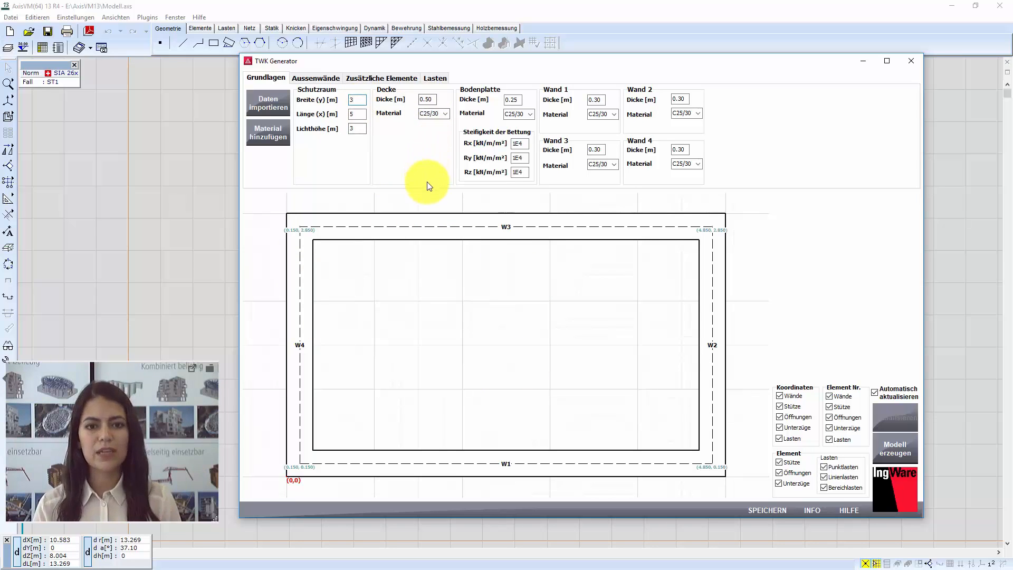
double_click(358, 100)
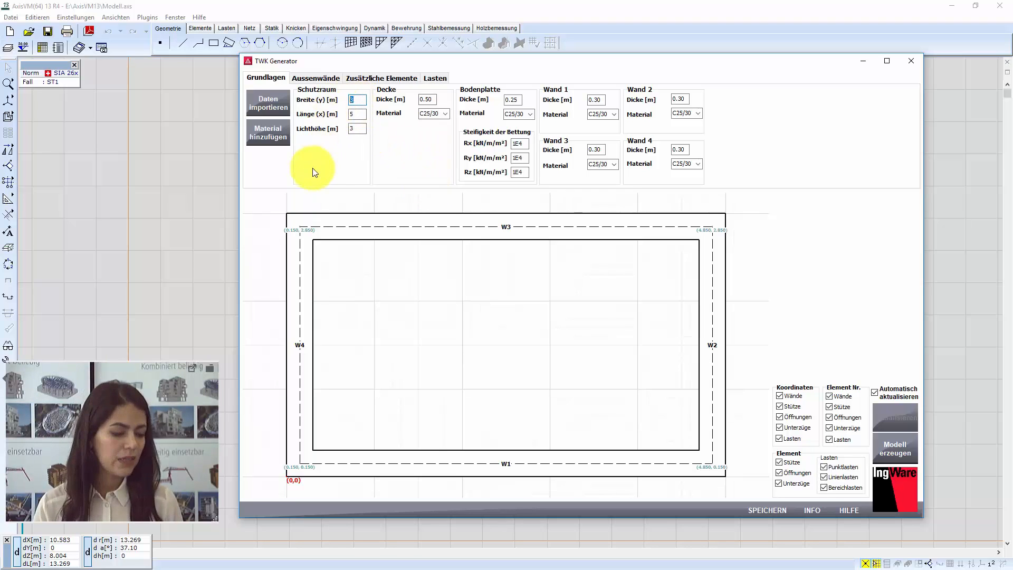
type("9.7")
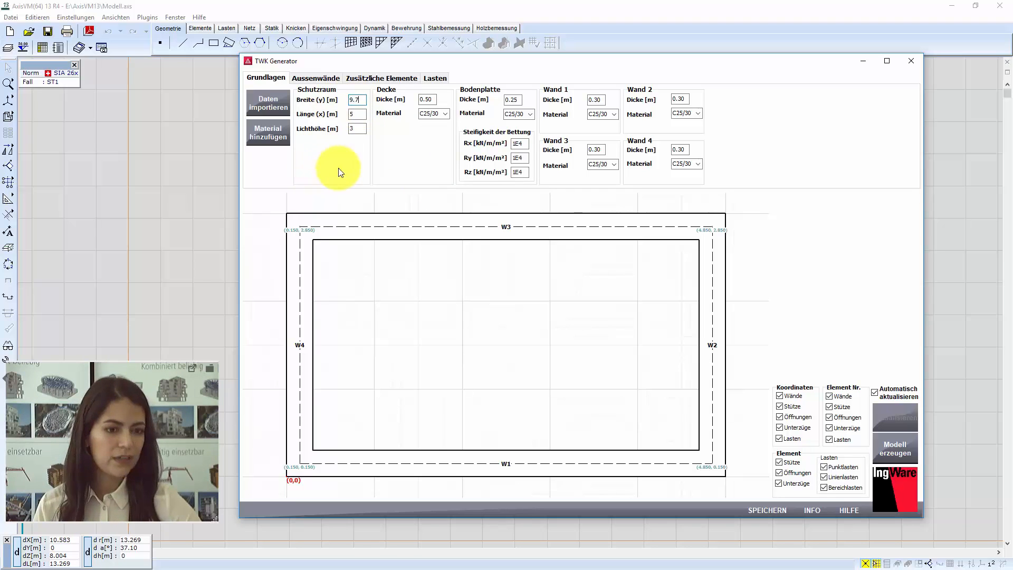
key("Tab")
type("12.5")
key("Tab")
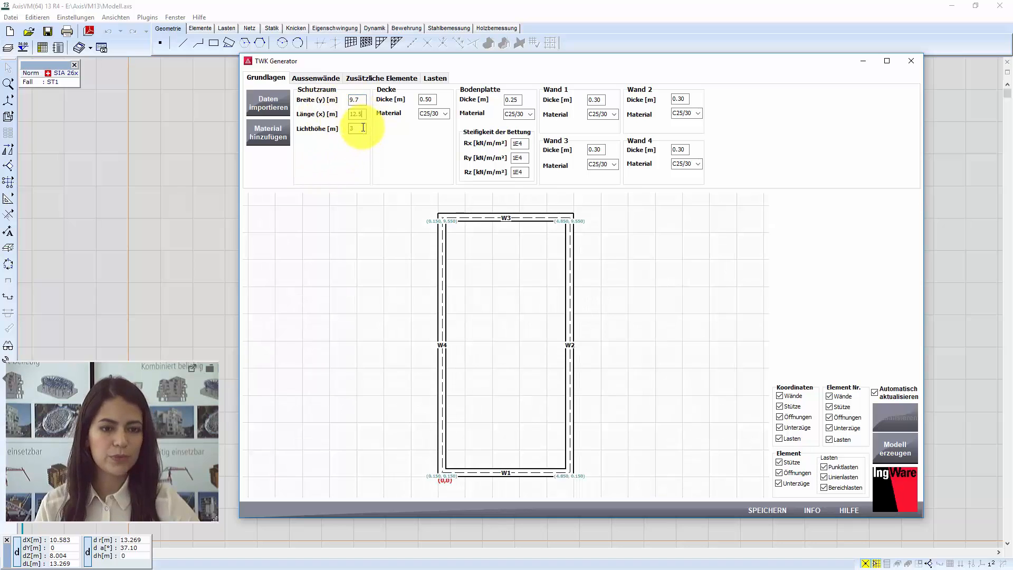
type("2.7")
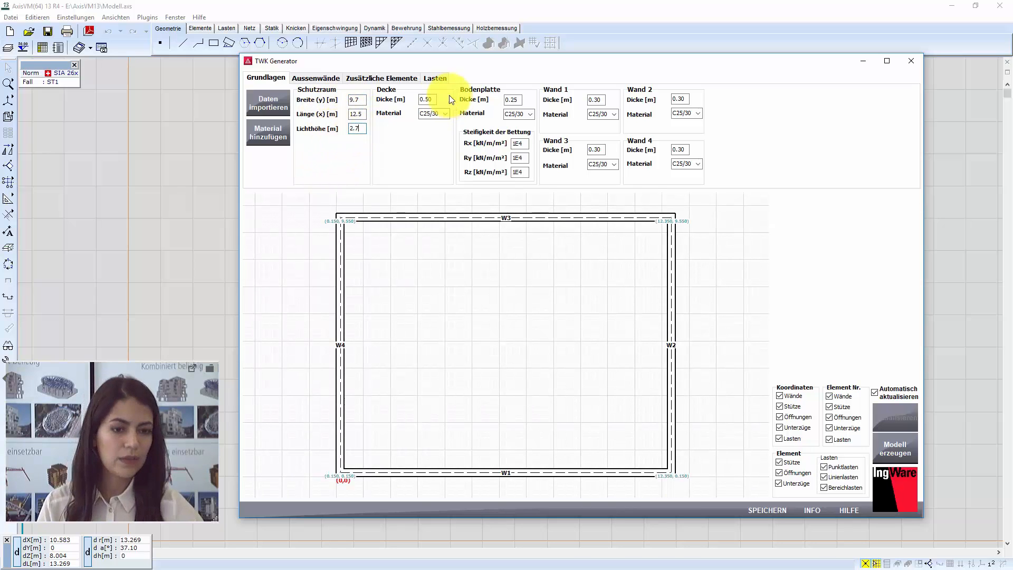
Step: Set the ceiling slab (Decke) to a thickness of 0.4 m with material C30/37
left_click(429, 99)
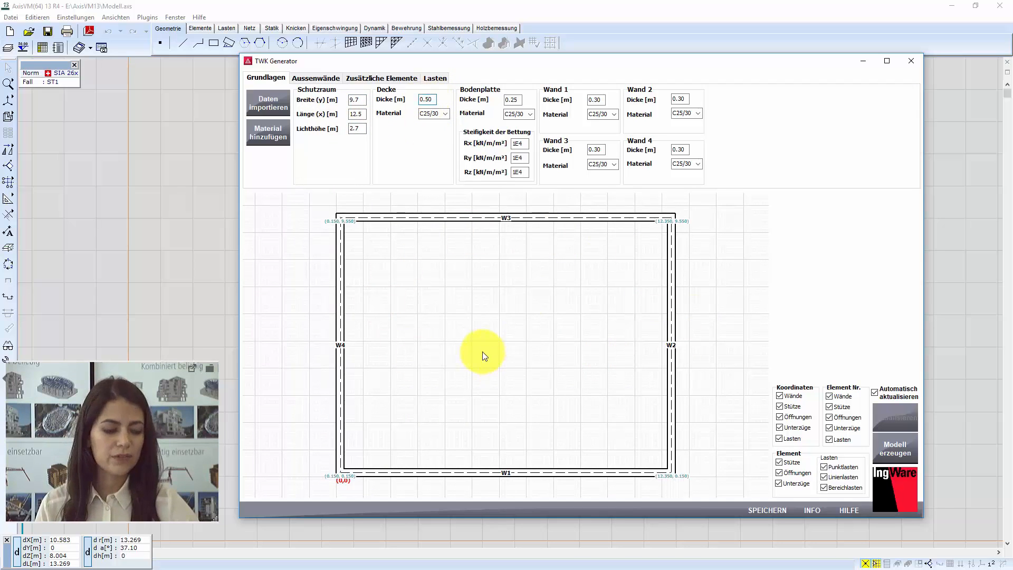
double_click(430, 100)
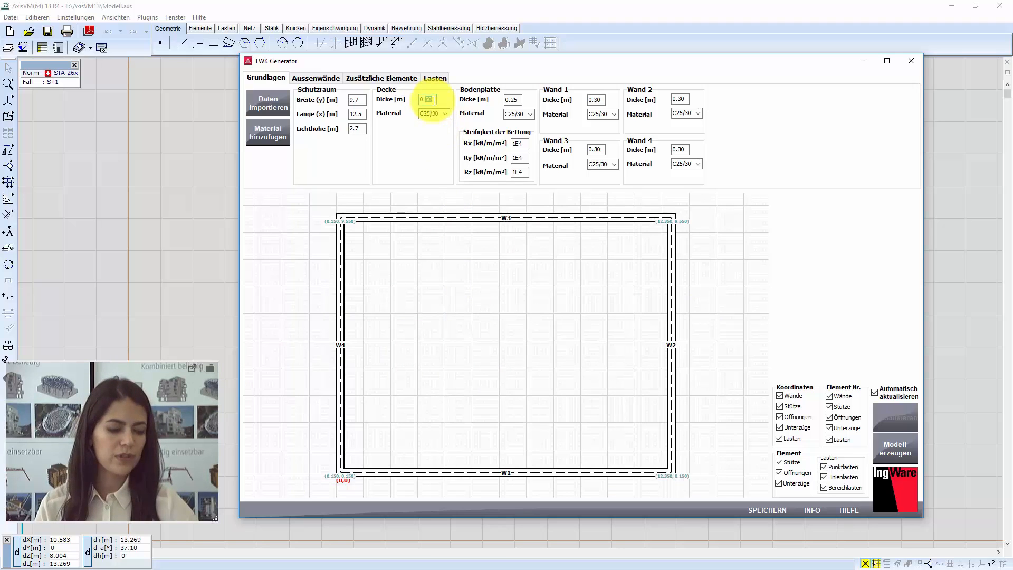
type("4")
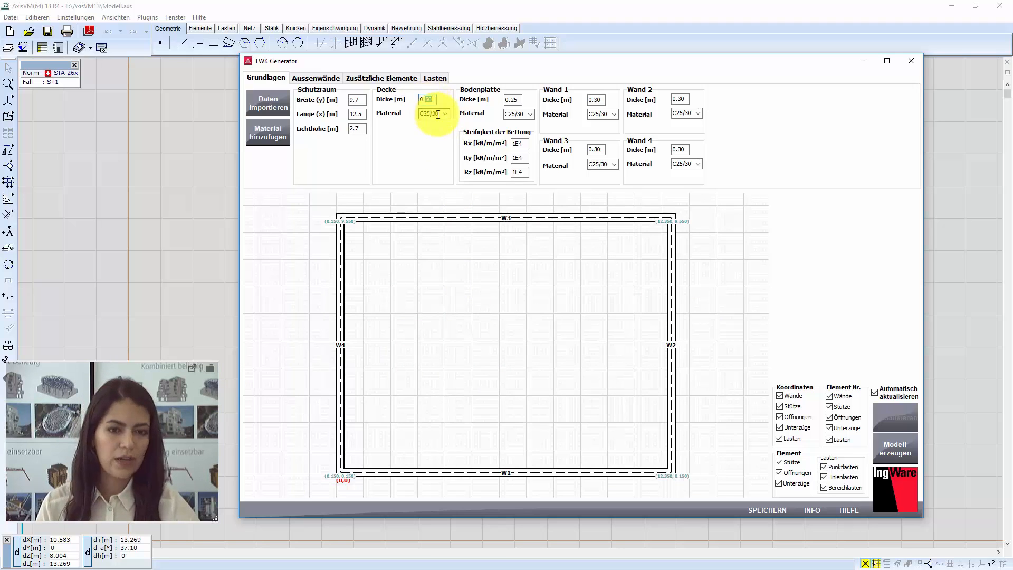
left_click(445, 113)
left_click(441, 129)
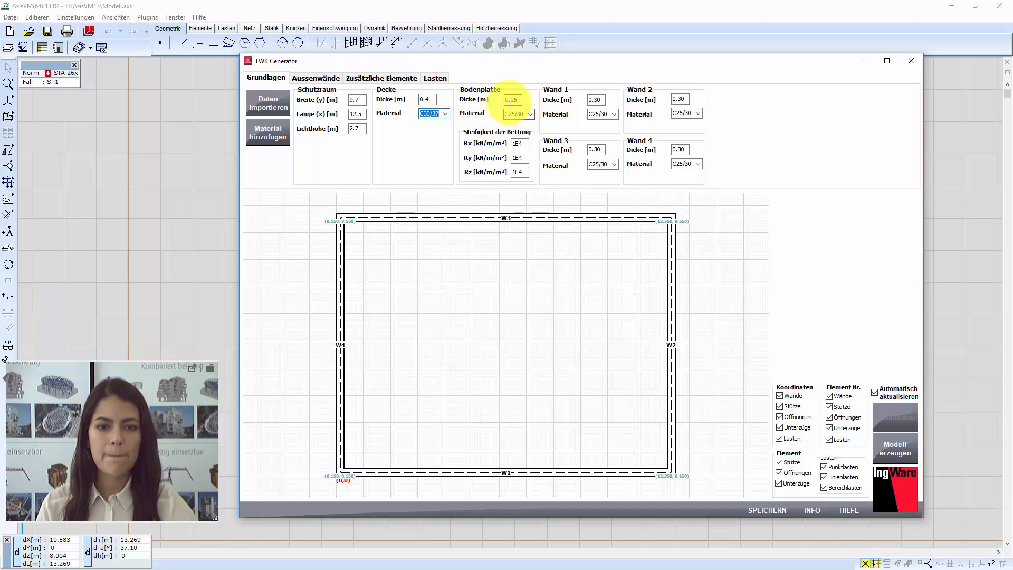
Step: Set the floor slab (Bodenplatte) to a thickness of 0.30 m with material C30/37
mouse_move(509, 101)
left_mouse_down()
mouse_move(518, 100)
mouse_move(510, 100)
left_mouse_up()
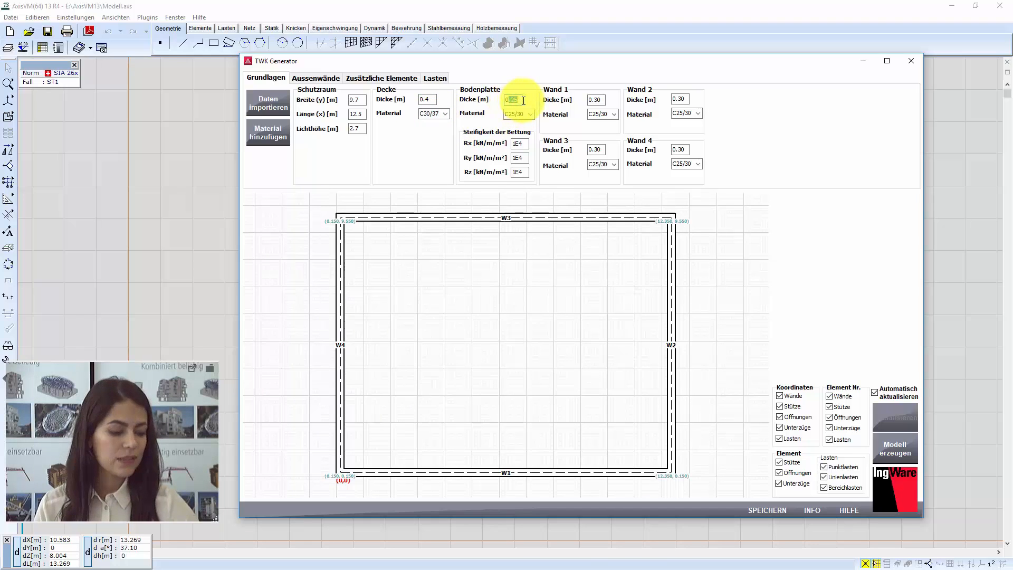
type(".30")
left_click(530, 113)
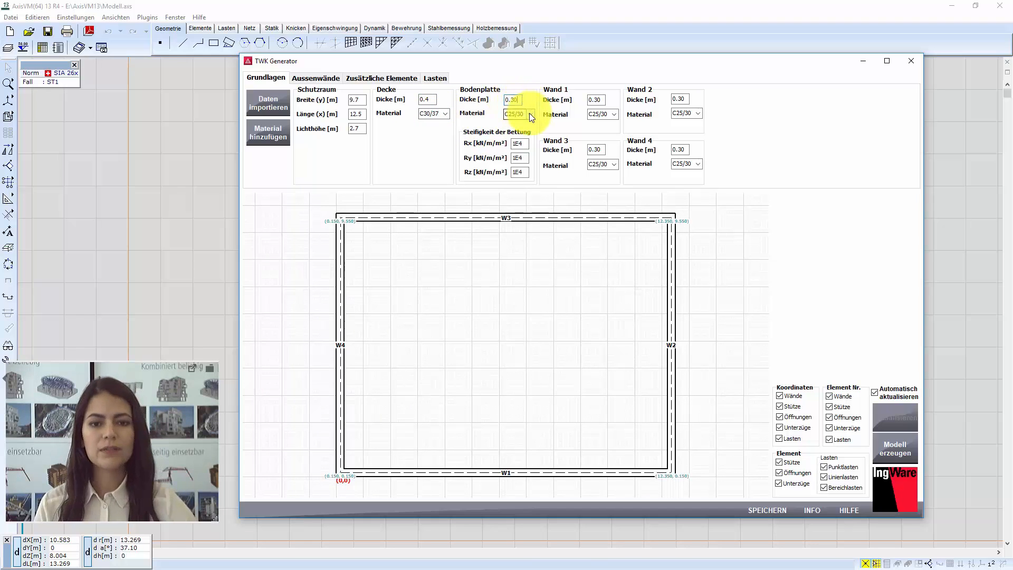
left_click(446, 114)
left_click(447, 115)
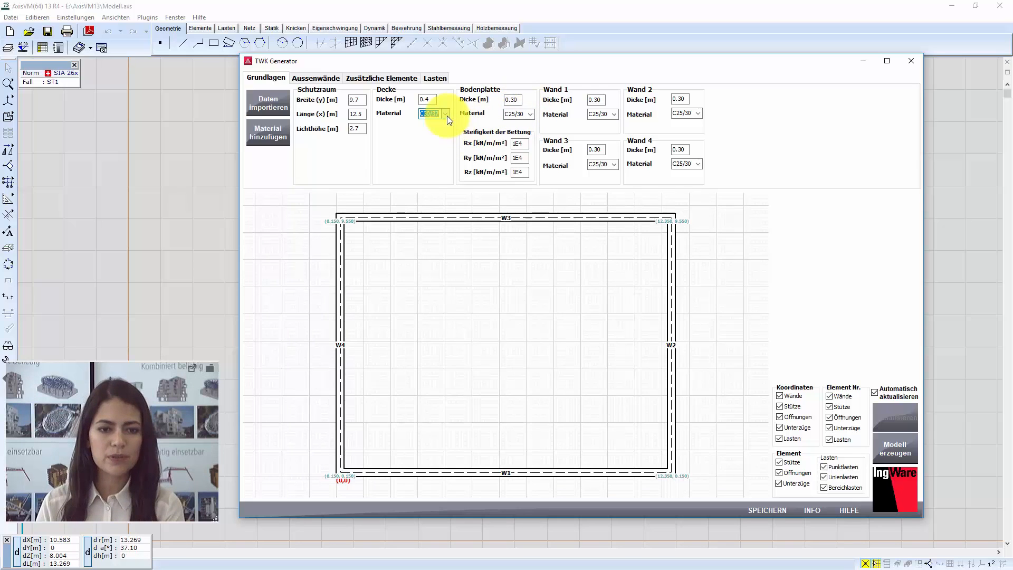
left_click(530, 114)
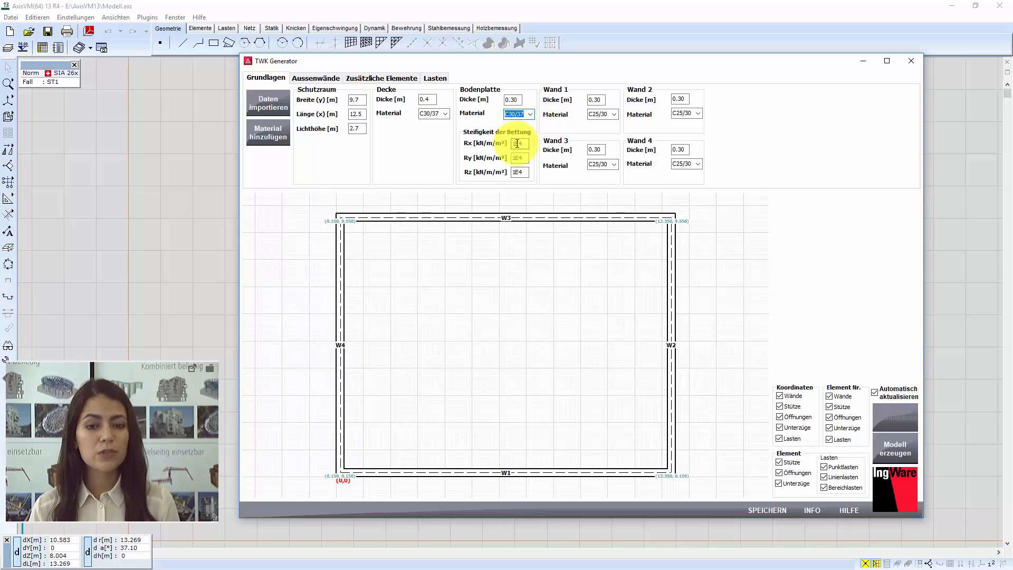
Step: Set the floor slab's bedding stiffnesses Rx, Ry and Rz to 5e5 kN/m/m² each
left_click_drag(527, 143, 504, 143)
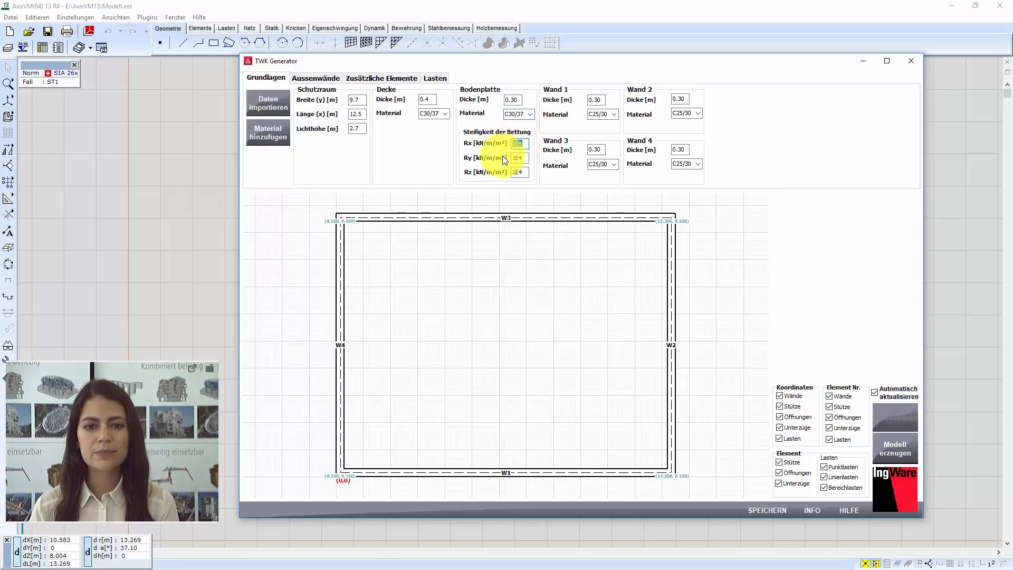
left_click(529, 114)
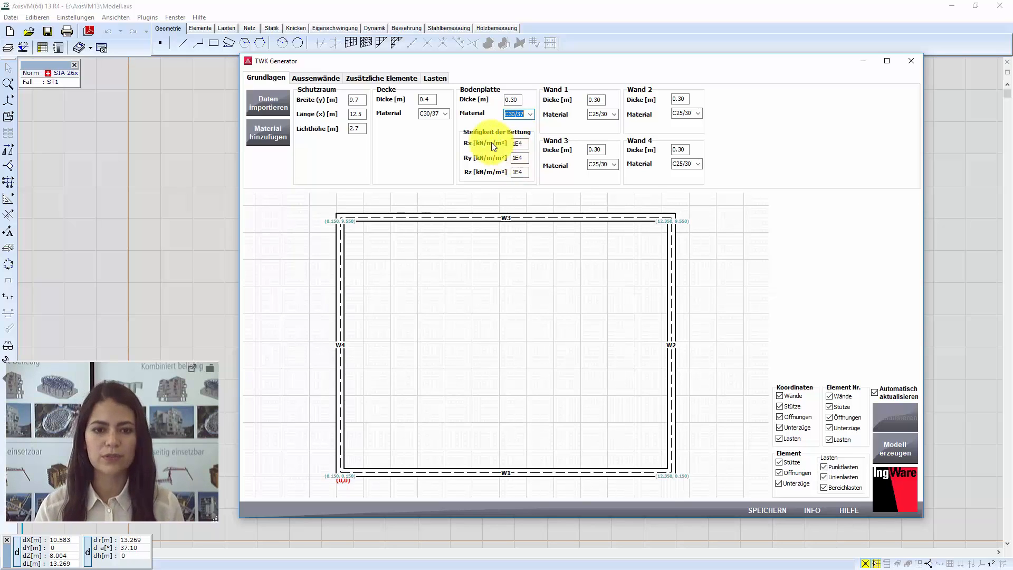
double_click(512, 143)
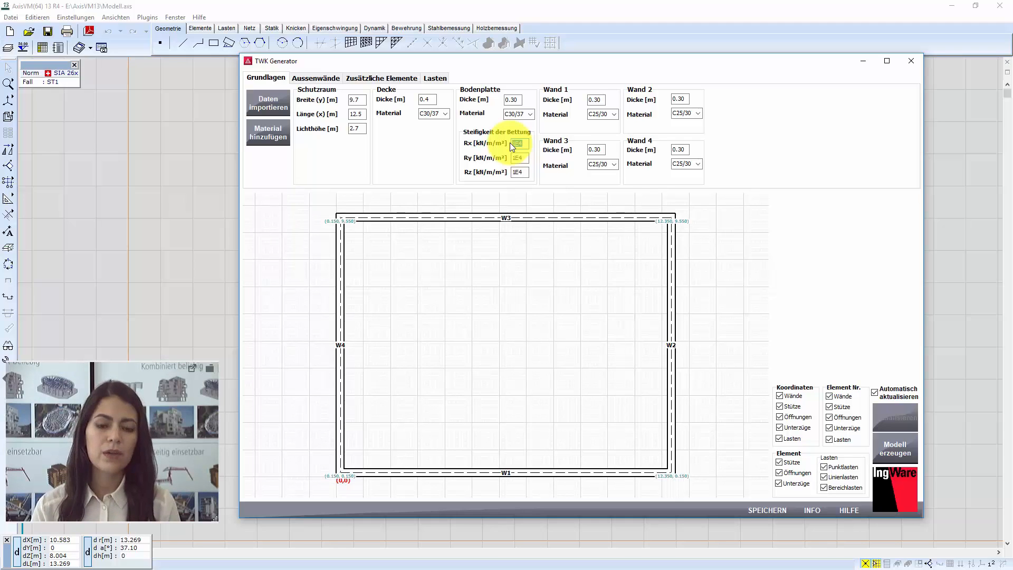
left_click(518, 158)
double_click(526, 143)
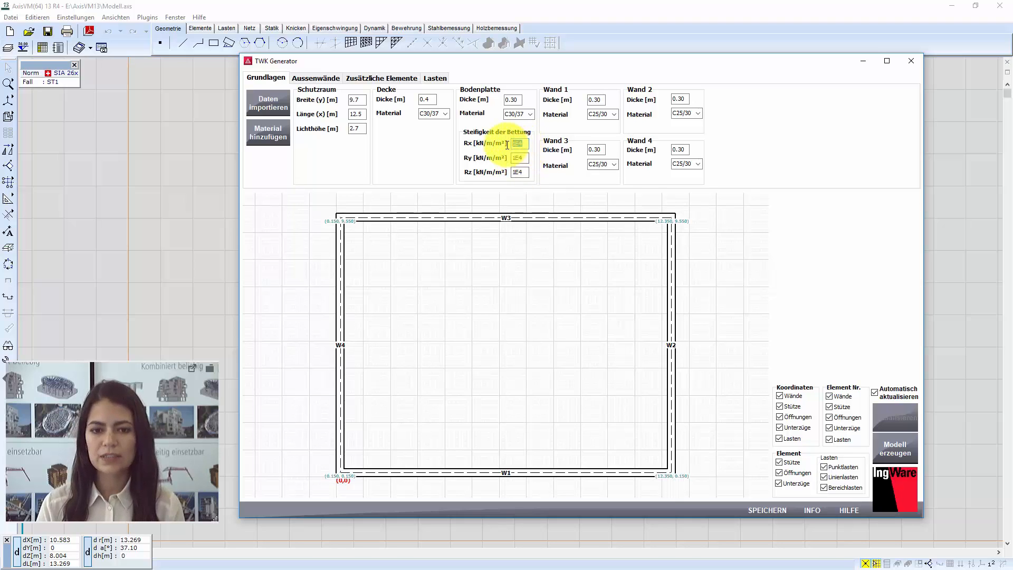
type("5")
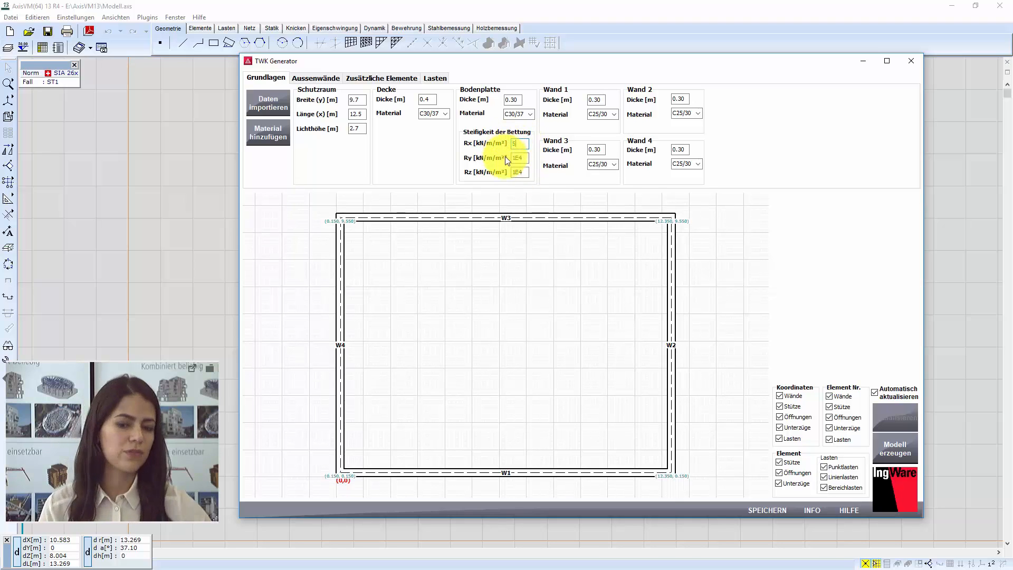
type("e5")
key("Tab")
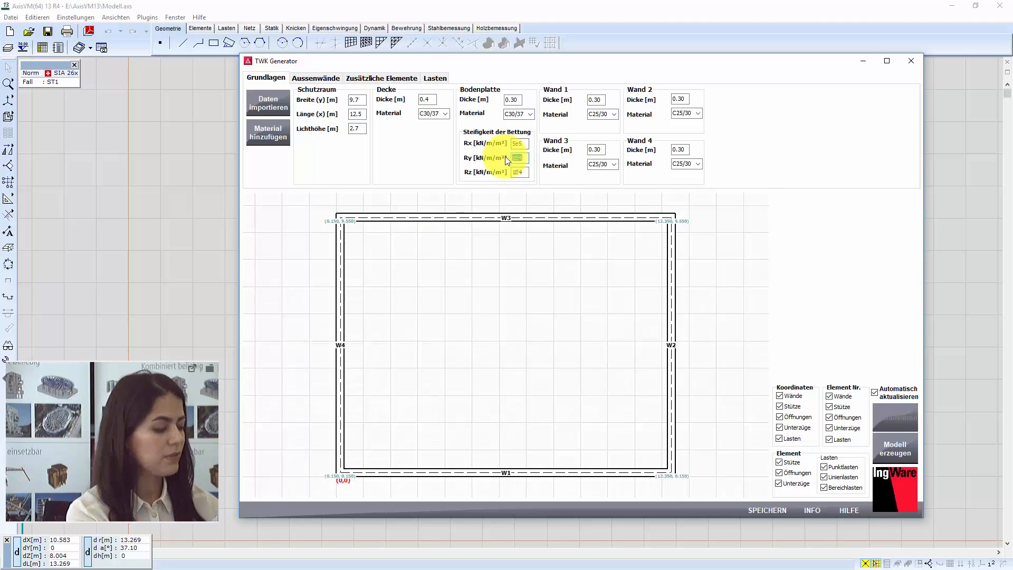
type("5e5")
key("Tab")
type("5e")
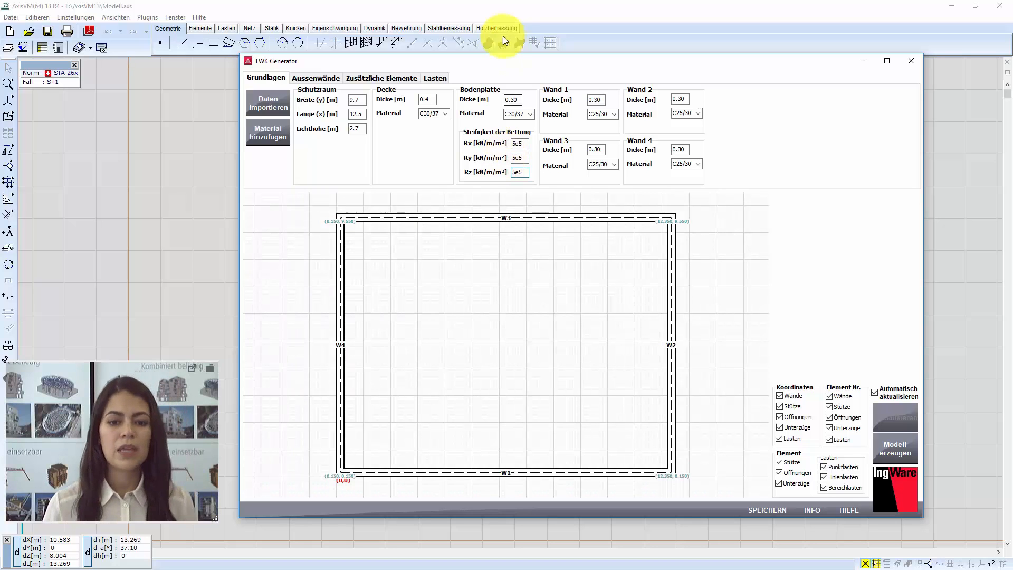
left_click(529, 143)
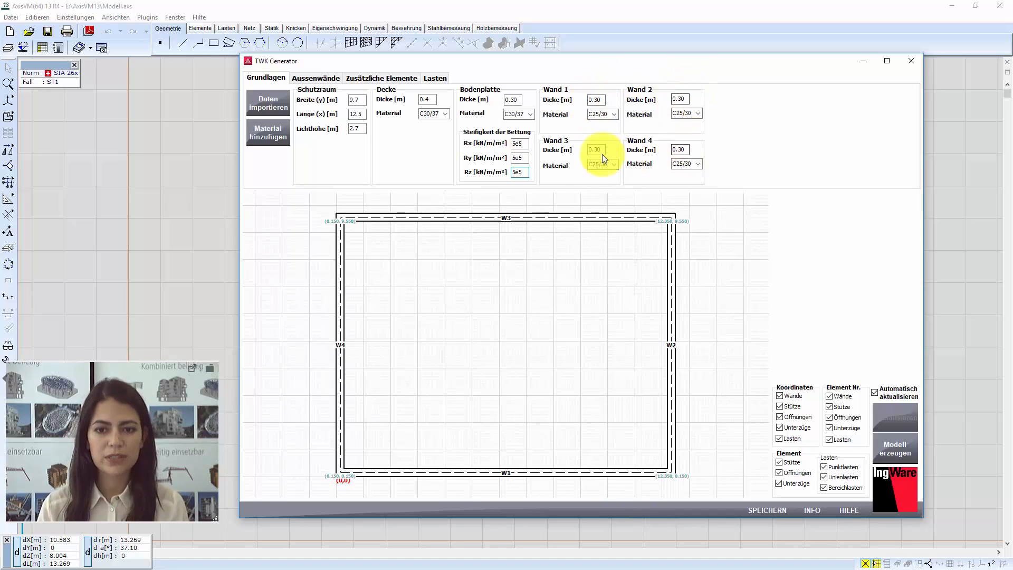
Step: Set the material of walls 1 to 4 to C30/37 and open the exterior wall settings (Aussenwände)
left_click(614, 114)
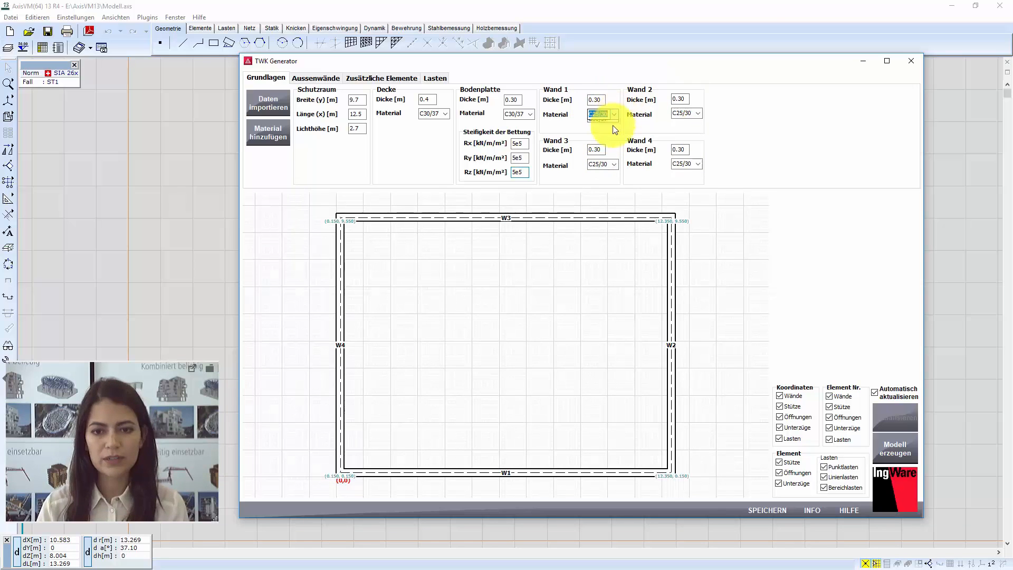
left_click(610, 128)
left_click(613, 165)
left_click(614, 182)
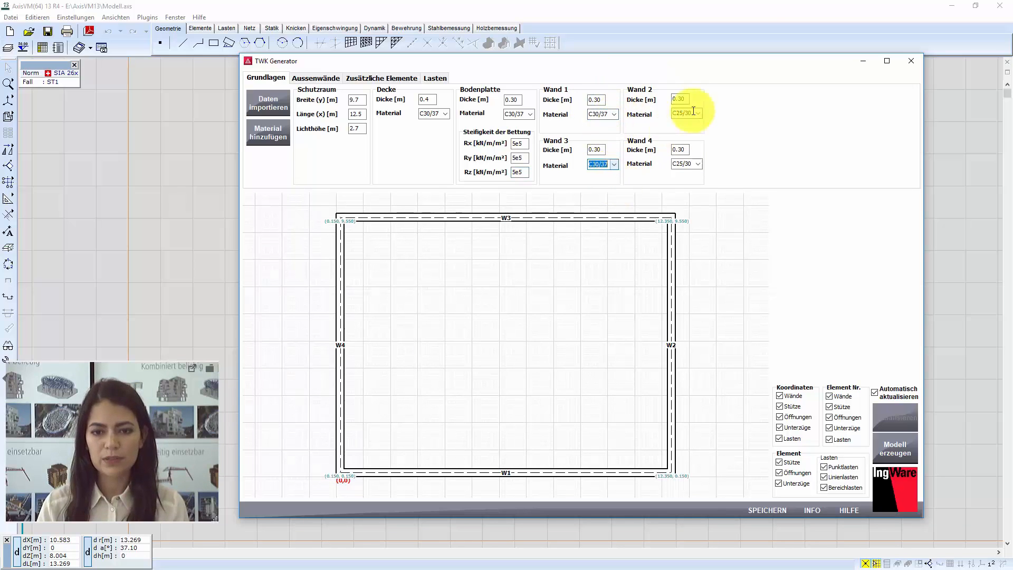
left_click(694, 112)
left_click(695, 128)
left_click(698, 164)
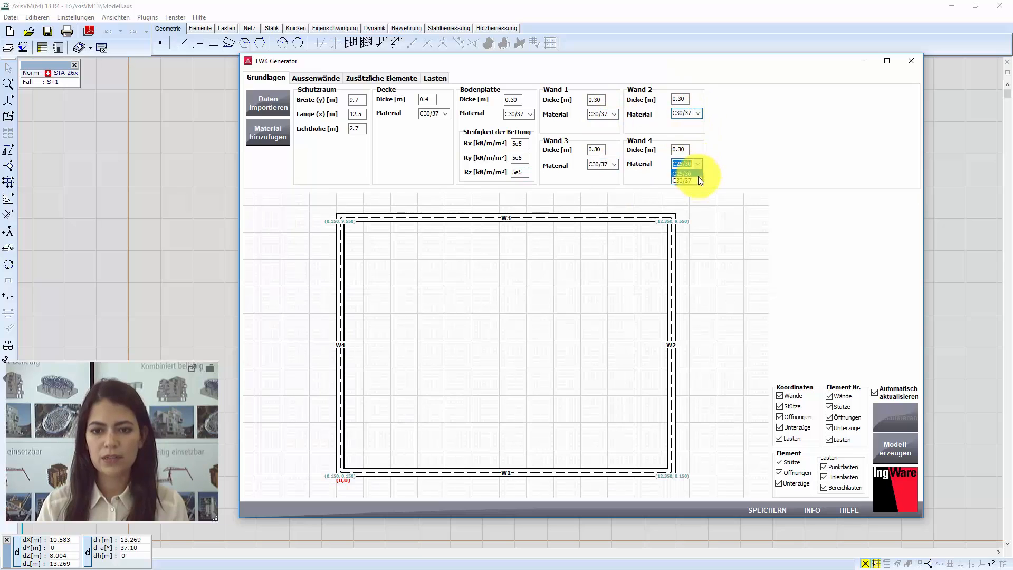
left_click(700, 181)
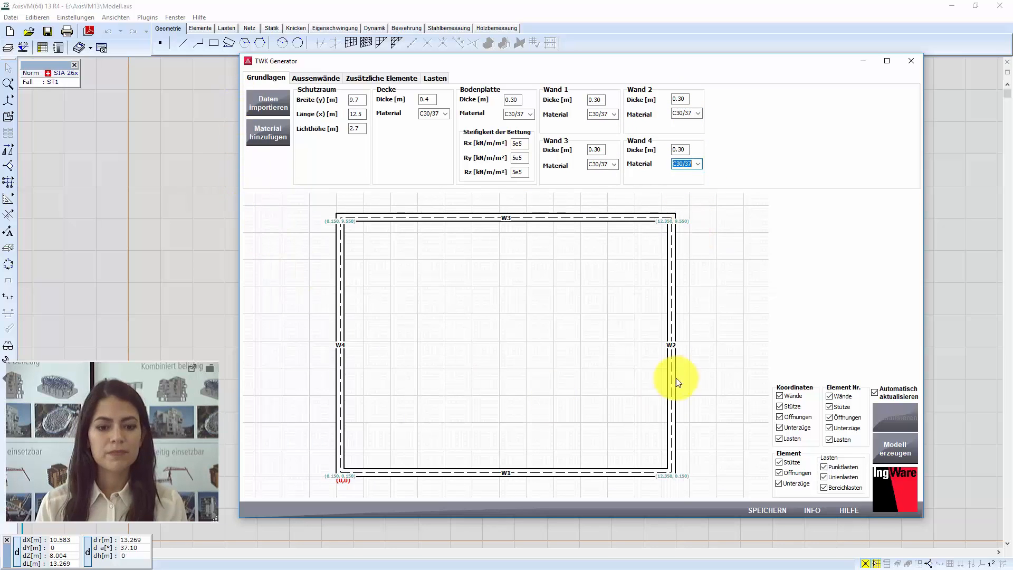
left_click(319, 80)
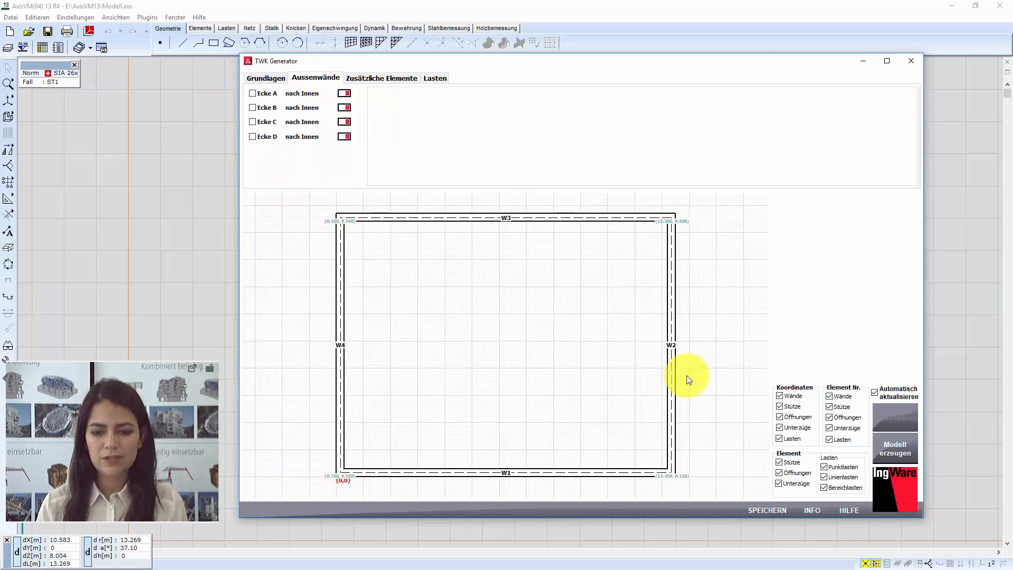
Step: Try an inward recess at corner A (Ecke A), toggle its direction, and remove the recess again
mouse_move(253, 95)
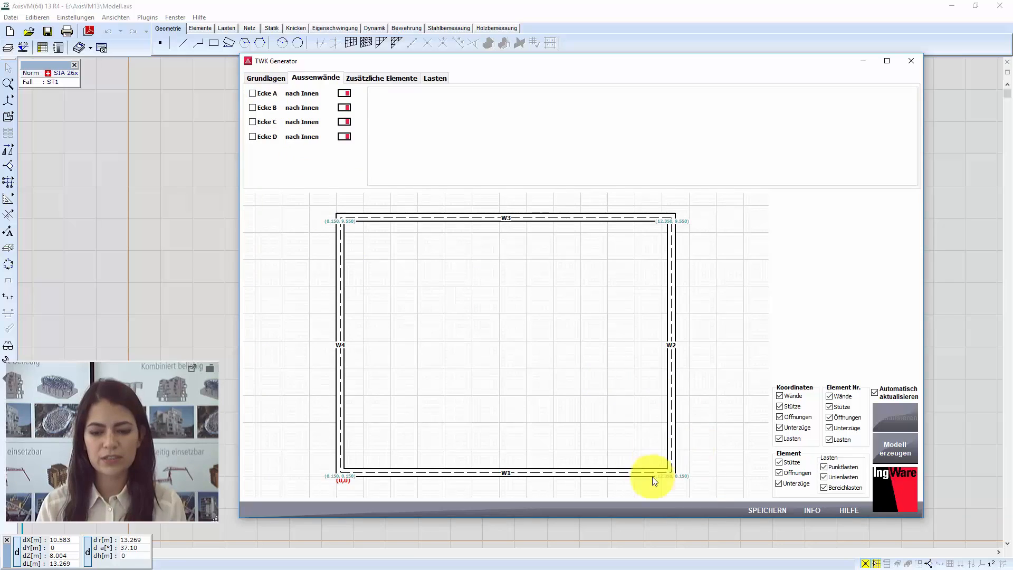
left_click(258, 95)
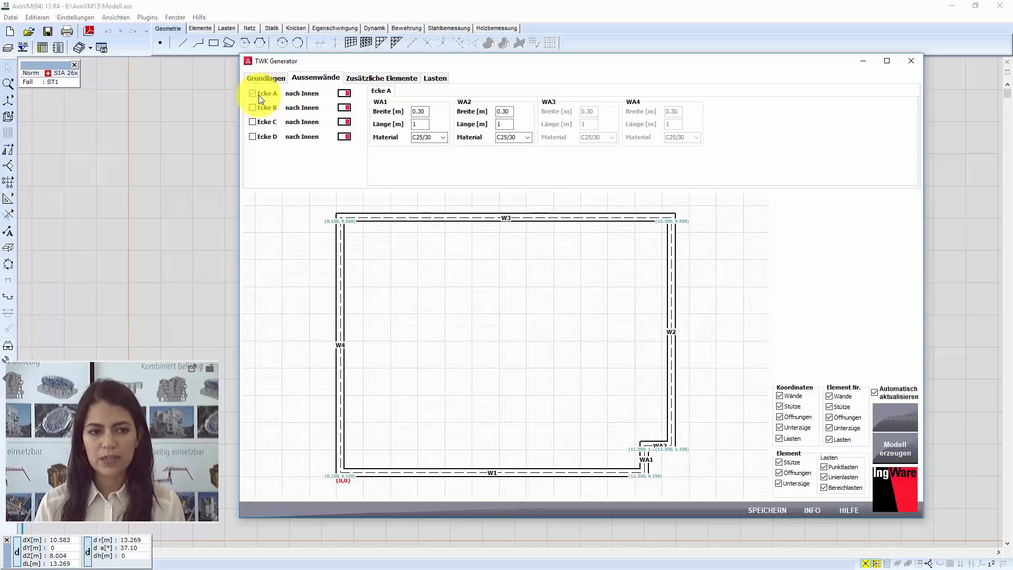
left_click(344, 94)
left_click(344, 95)
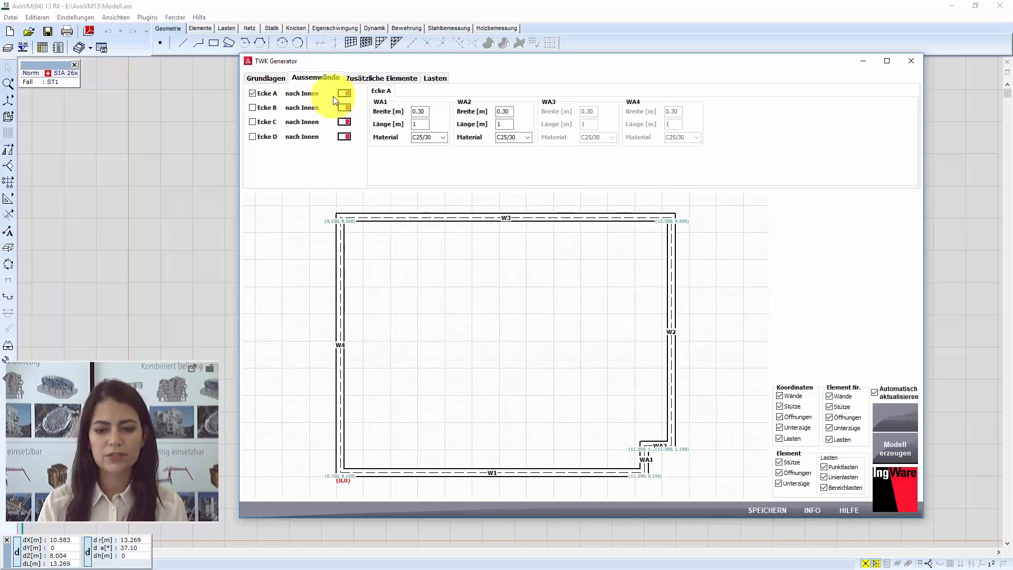
left_click(259, 95)
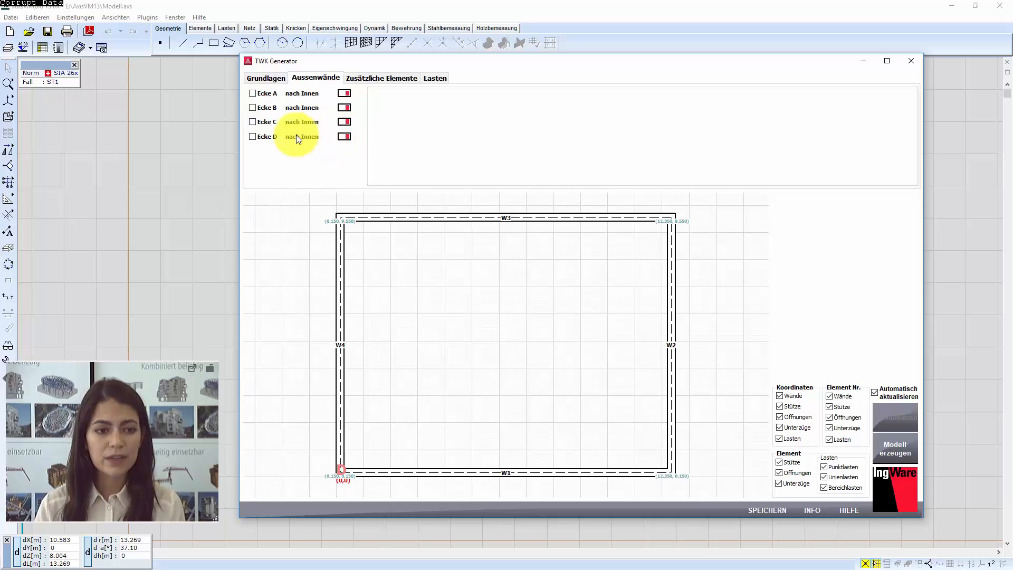
Step: Add an inward recess at corner D (Ecke D) with lengths of 9.3 m for WD1 and 2.5 m for WD2
left_click(253, 137)
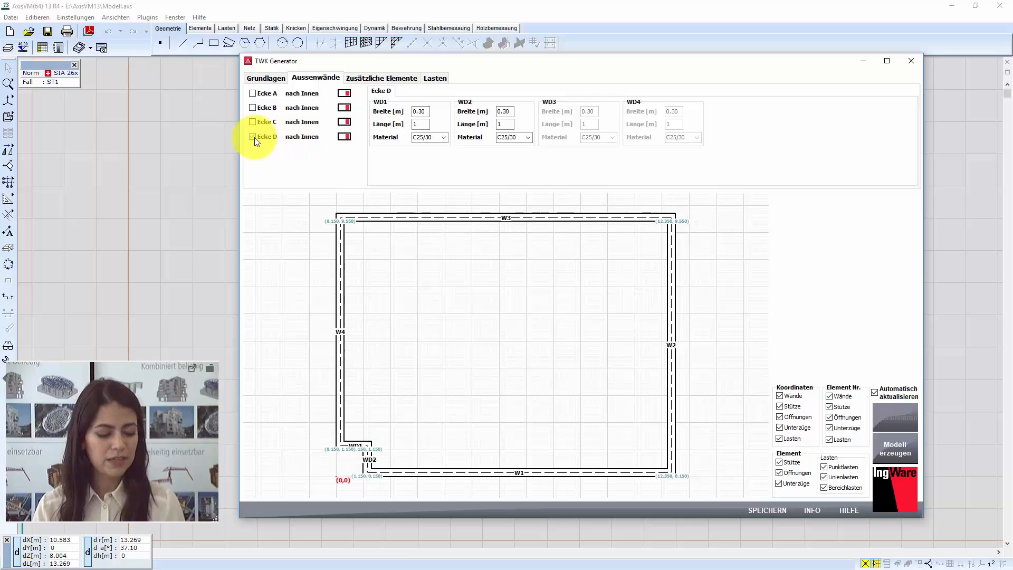
double_click(421, 125)
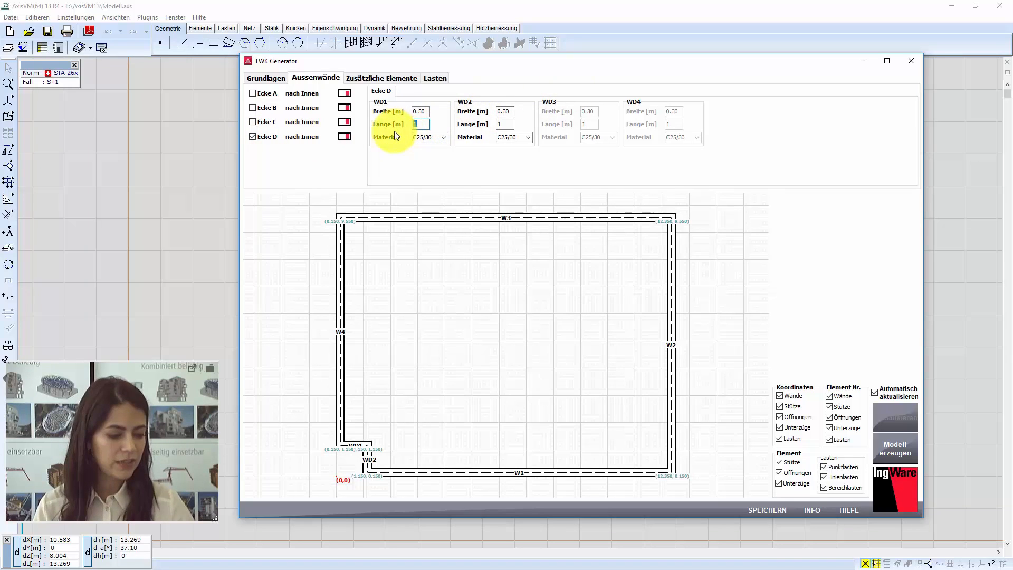
type("9.3")
double_click(499, 125)
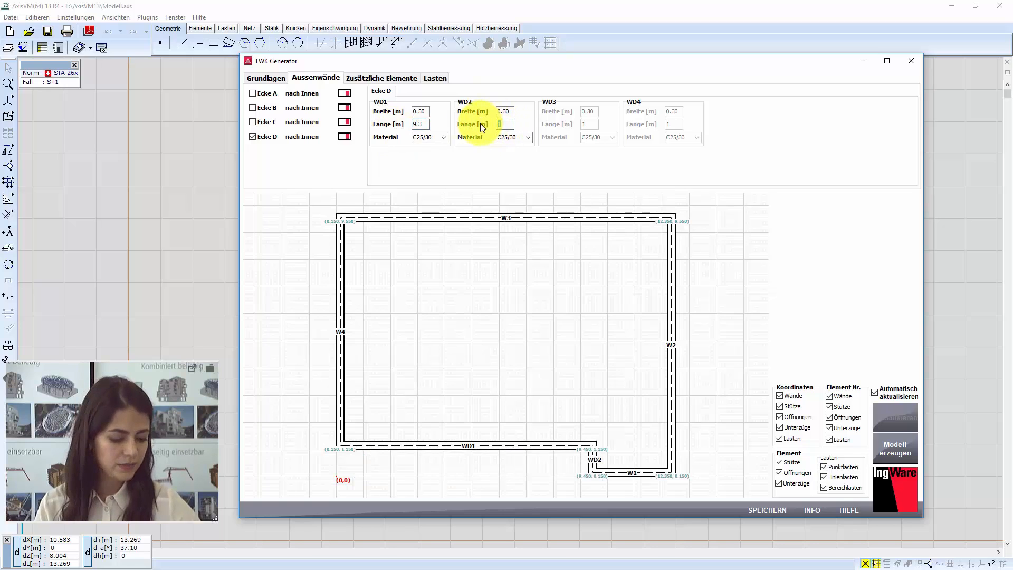
type("2.5")
Step: Set the material of recess walls WD1 and WD2 to C30/37
left_click(443, 137)
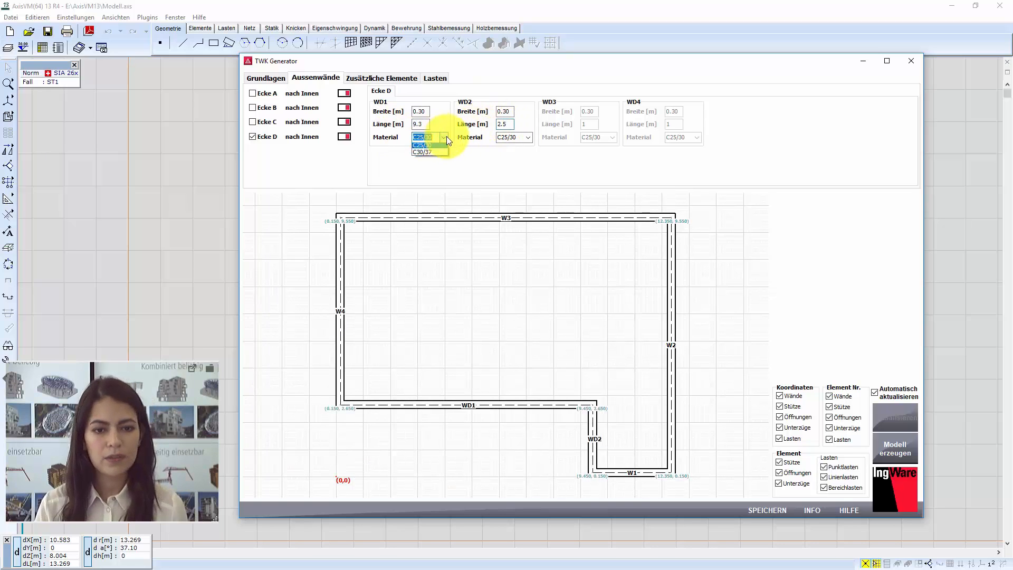
left_click(438, 156)
left_click(526, 138)
left_click(525, 156)
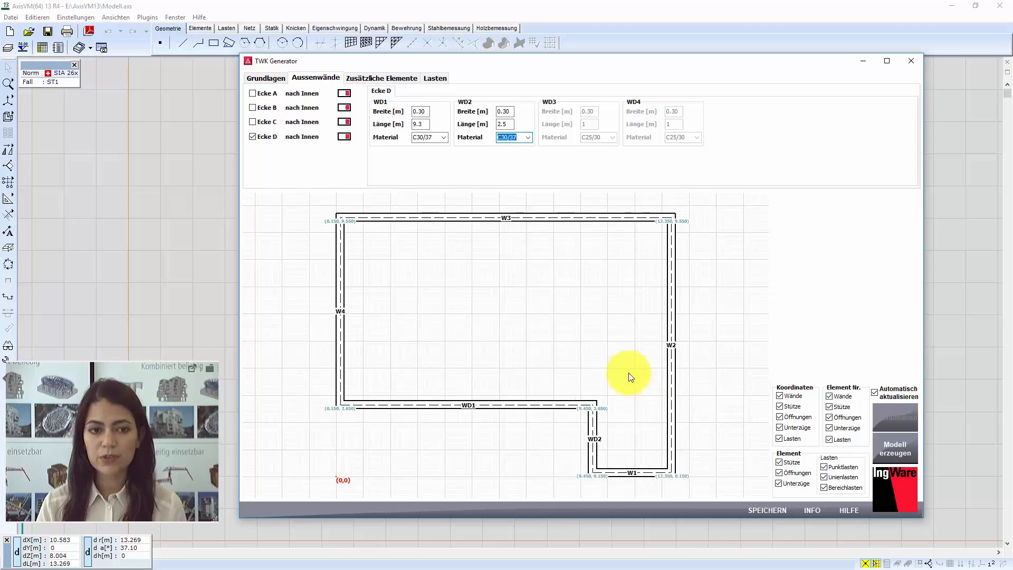
left_click(252, 104)
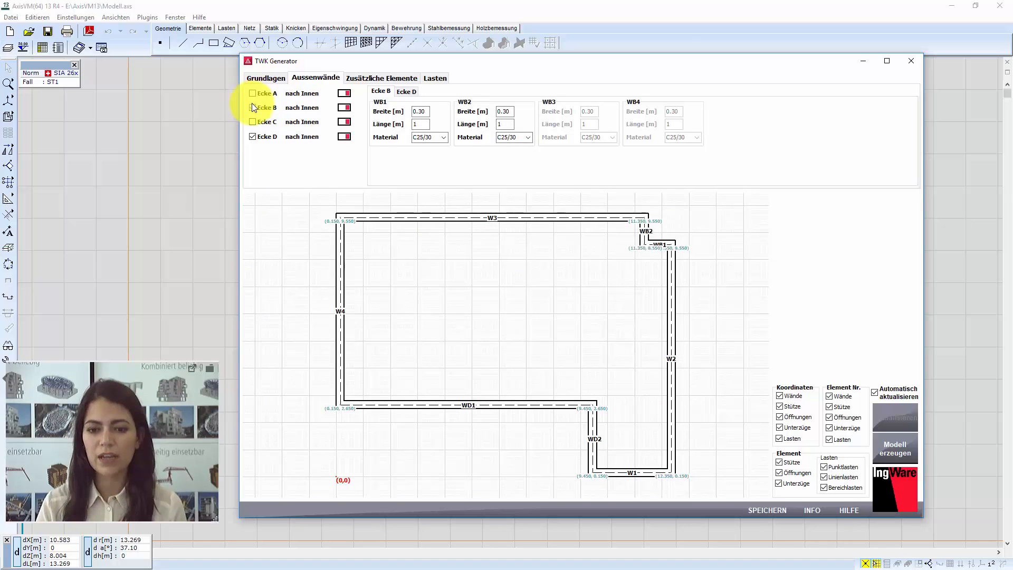
left_click(252, 104)
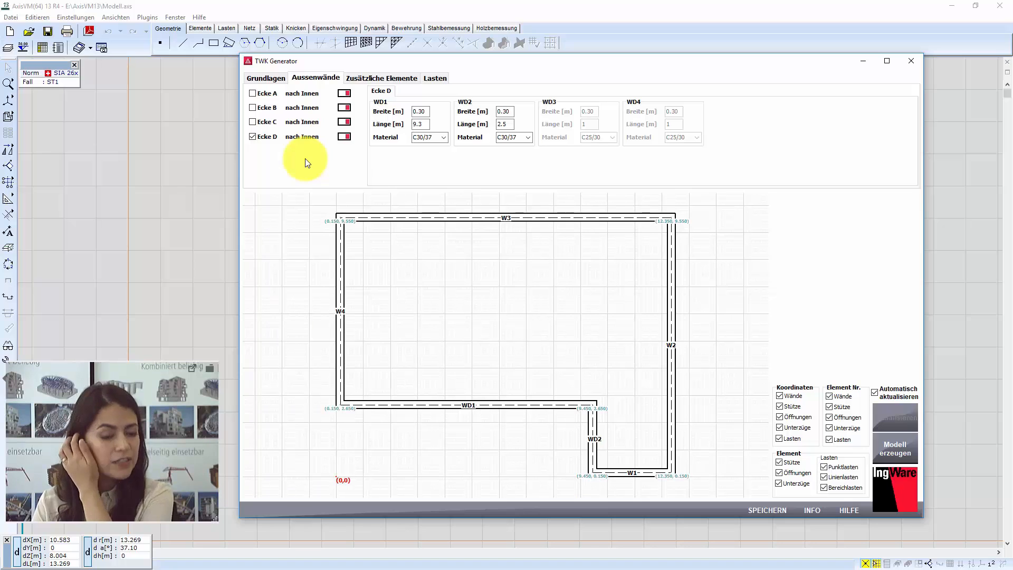
Step: Open the additional wall settings (Zusätzliche Elemente, Wände) and set the new wall's material to C30/37
left_click(394, 81)
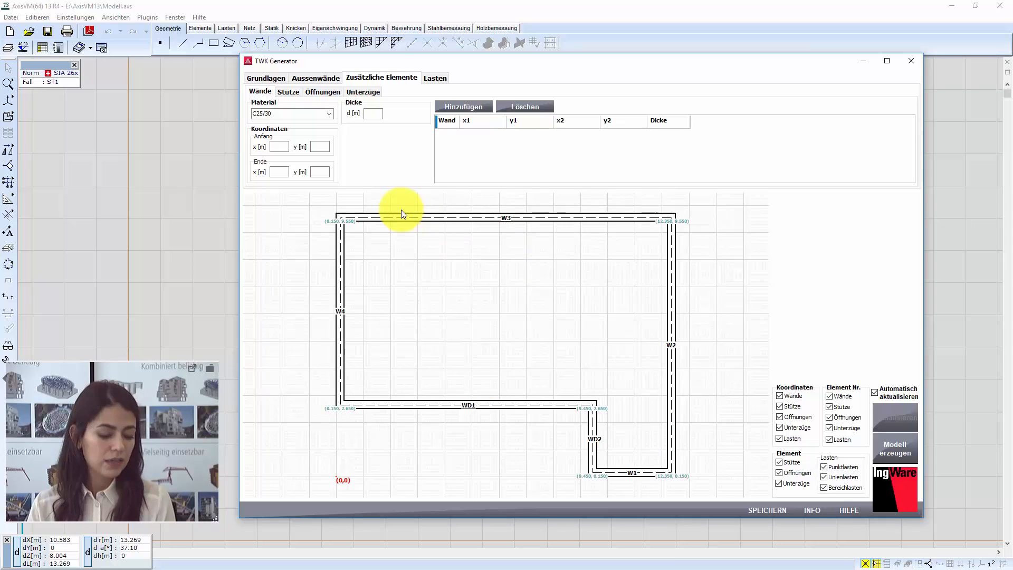
left_click(332, 114)
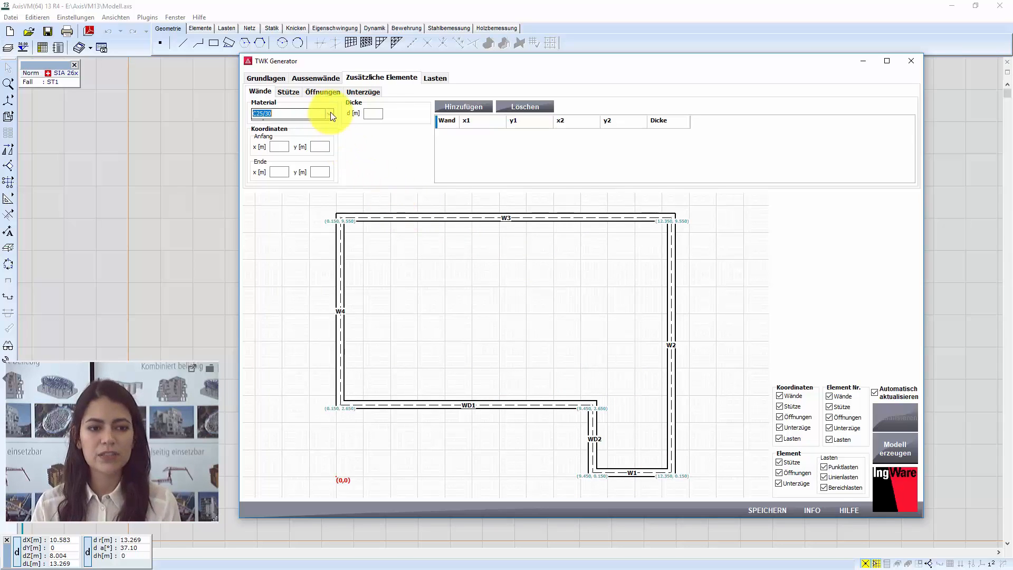
left_click(331, 114)
left_click(318, 132)
Step: Set the additional wall's start point to x 5.3 m, y 2.65 m and its end point to x 5.3 m, y 9.55 m
left_click(285, 147)
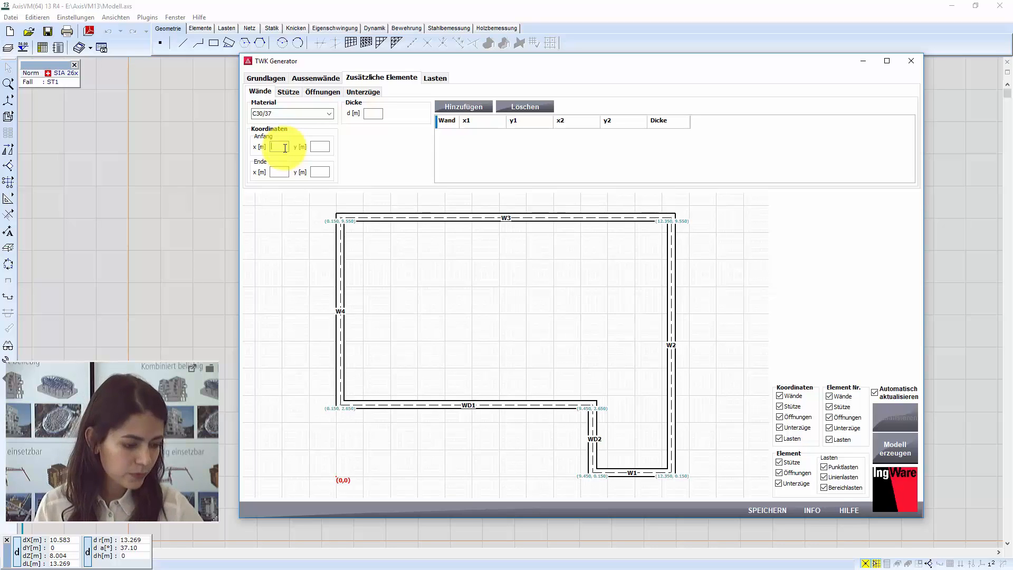
type("5.3")
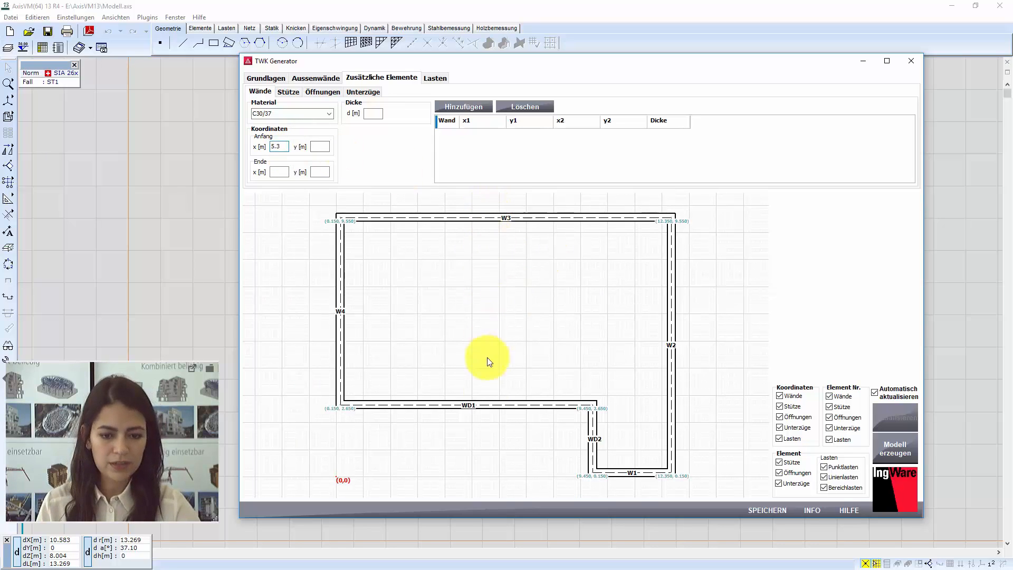
left_click(326, 148)
type("2.65")
left_click(280, 172)
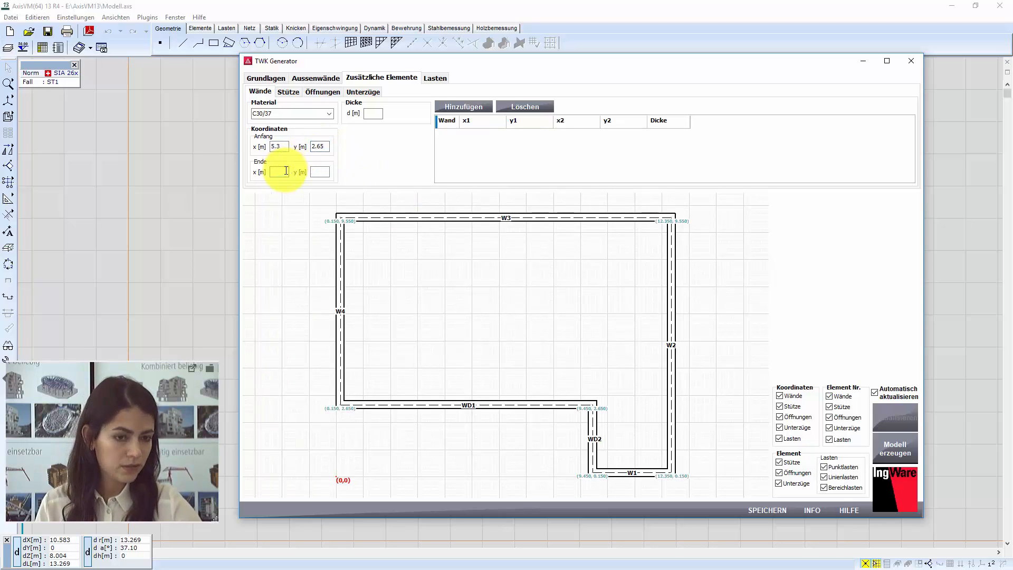
type("5.3")
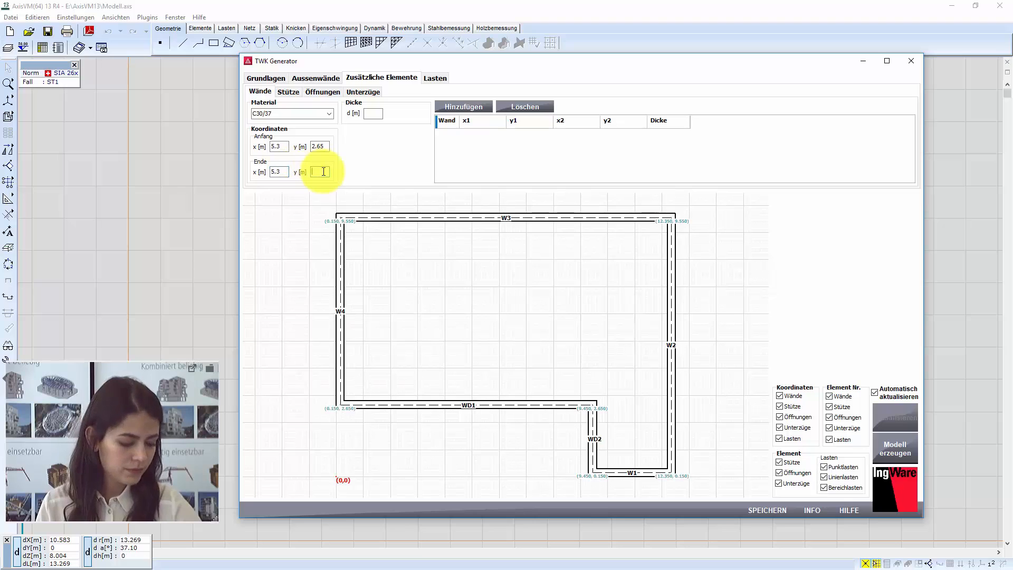
left_click(323, 171)
type("9.55")
Step: Set the additional wall's thickness to 0.2 m and add it to the model
left_click(371, 114)
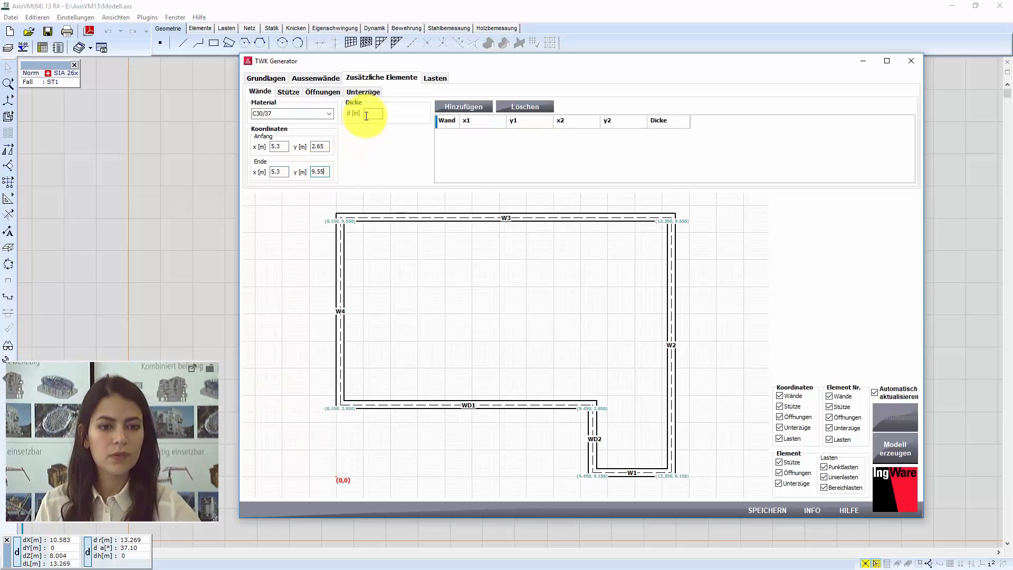
type("0.2")
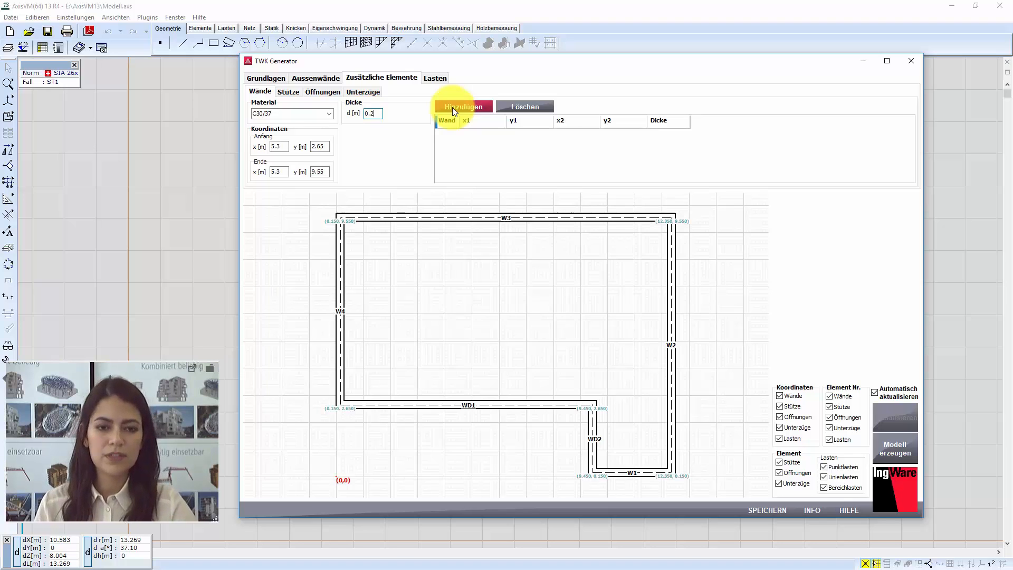
left_click(452, 107)
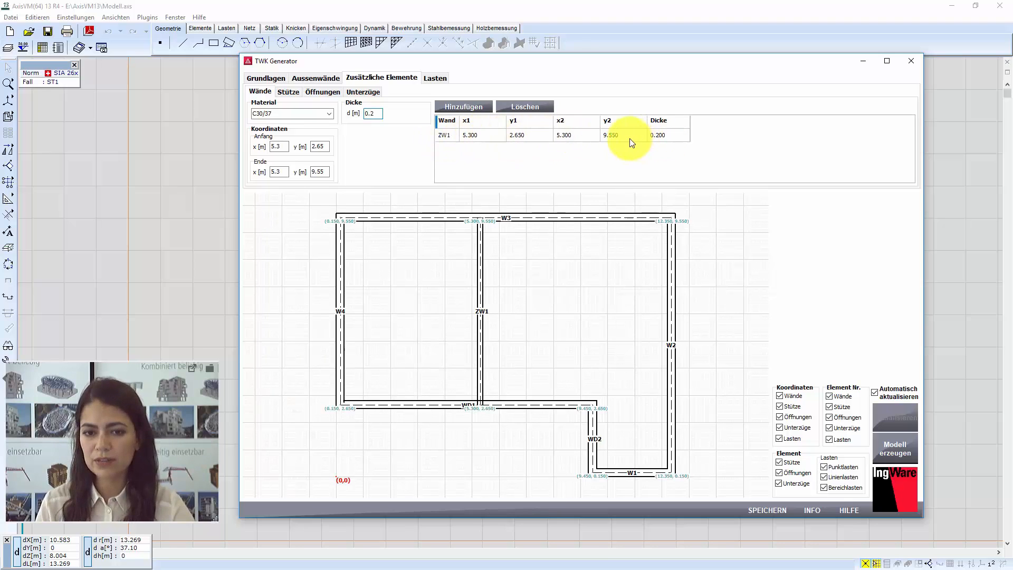
Step: Try an end coordinate x2 of 7 m for interior wall ZW1, and set it back to 5.3 m
double_click(566, 135)
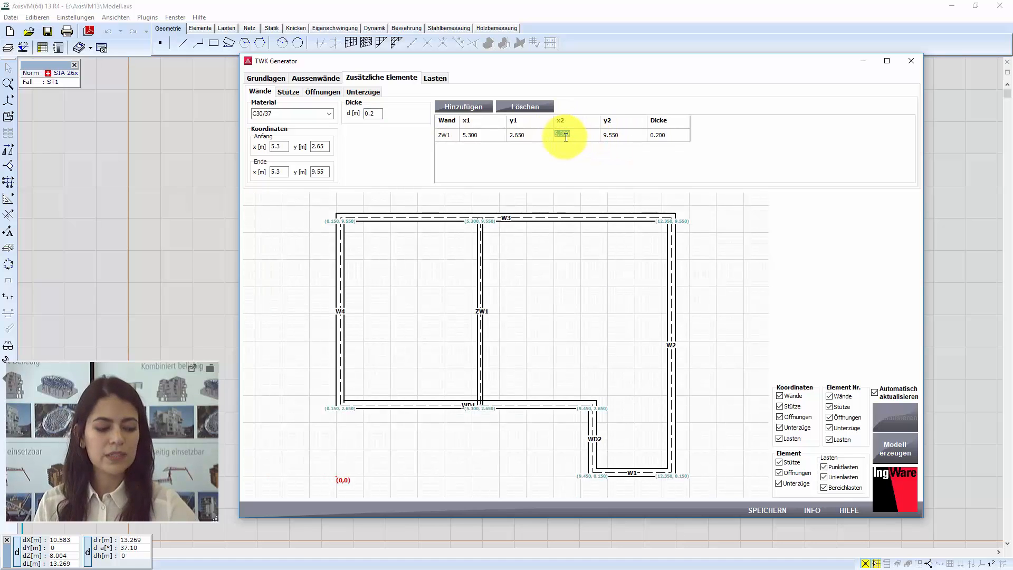
type("7")
double_click(609, 135)
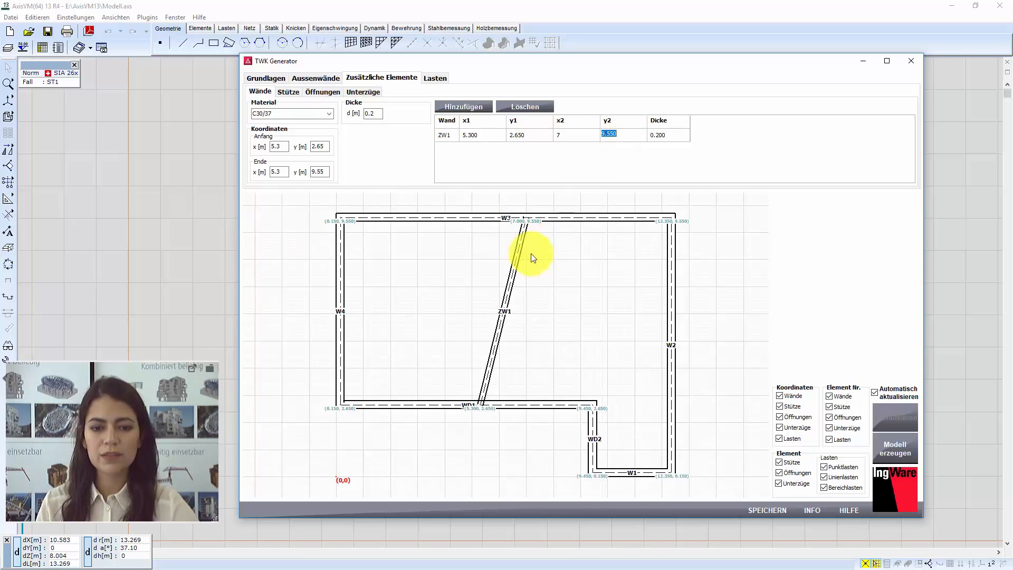
double_click(577, 133)
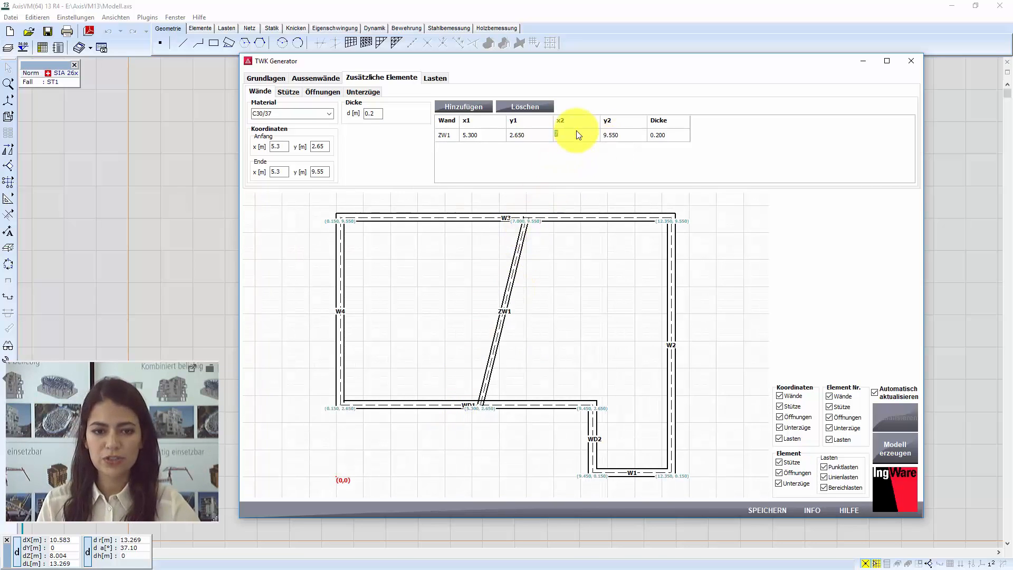
type("5.3")
double_click(602, 132)
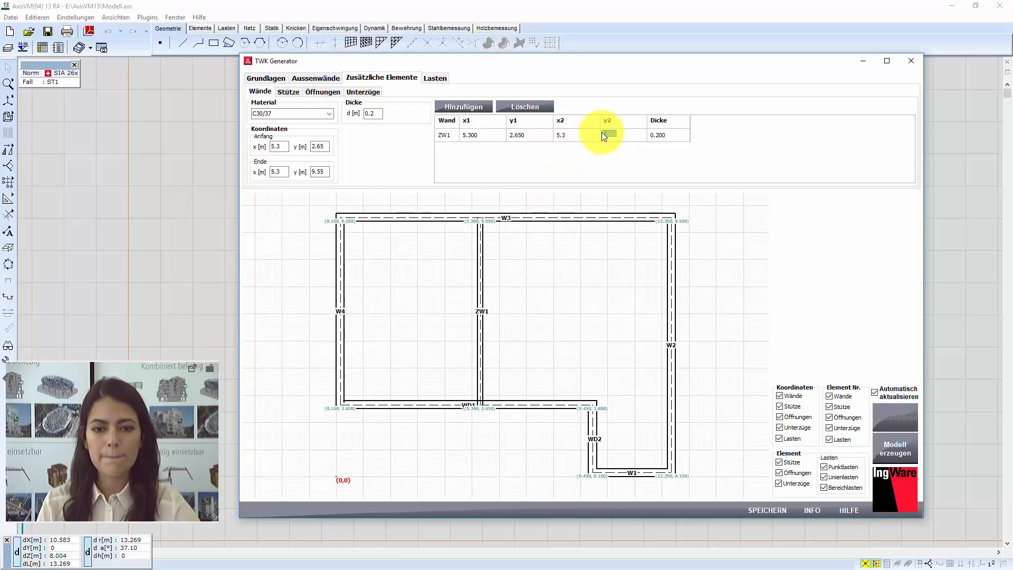
Step: Set the second additional wall's coordinates to start x 9.45 m, y 2.65 m and end x 12.35 m, y 2.65 m
left_click(331, 114)
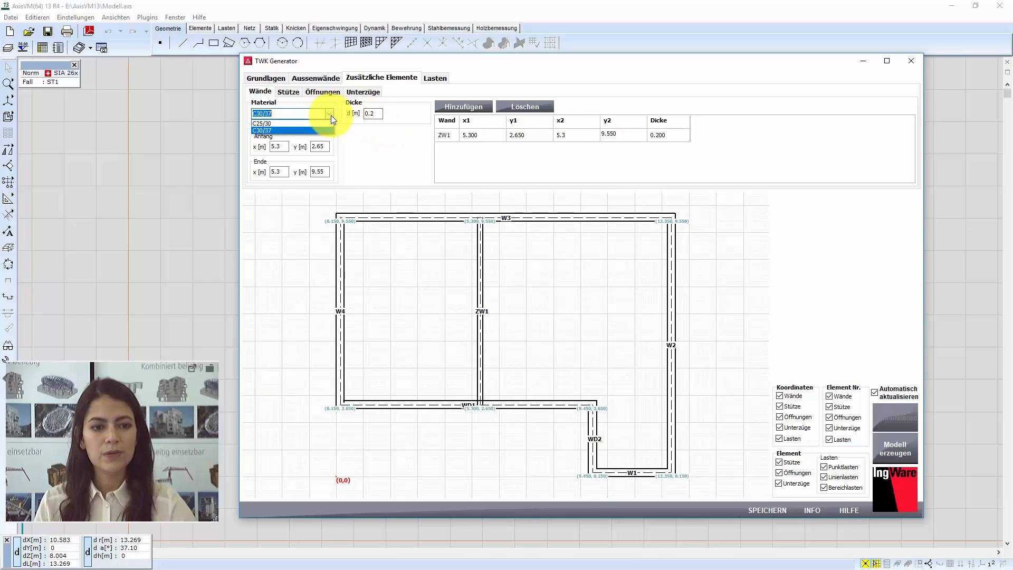
left_click(331, 115)
left_click_drag(282, 145, 254, 150)
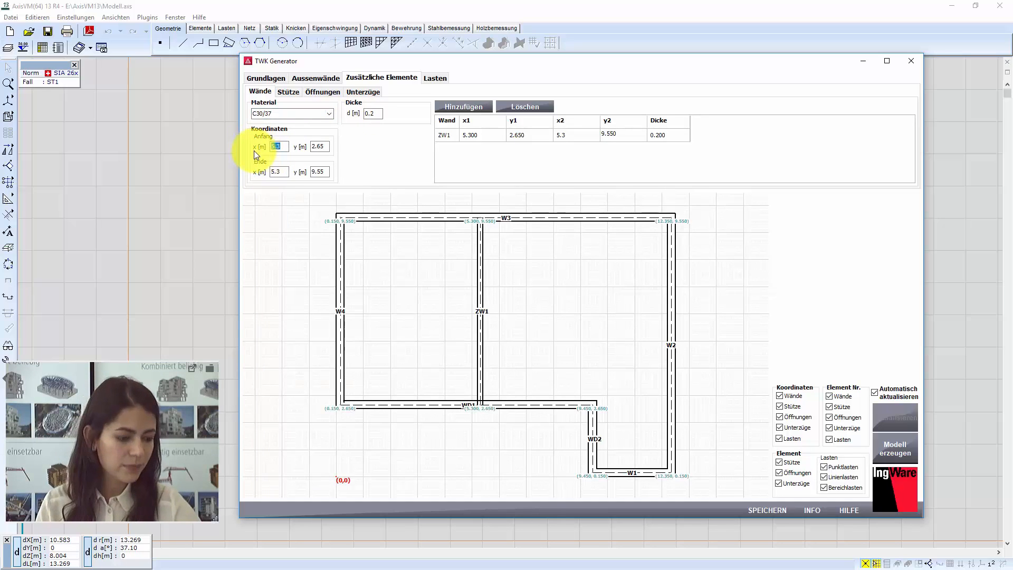
type("9.45")
key("Tab")
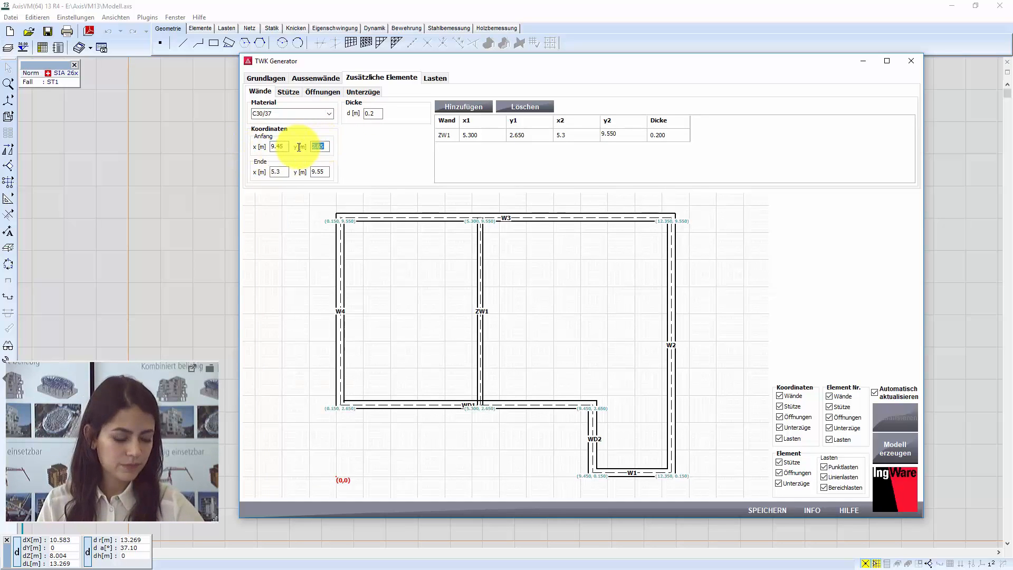
left_click_drag(285, 171, 254, 172)
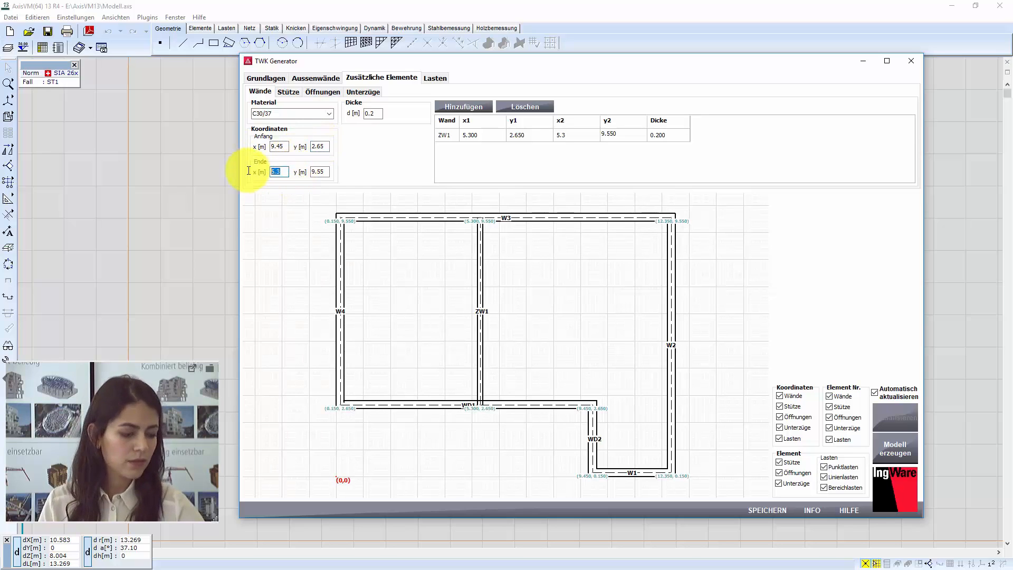
type("1235")
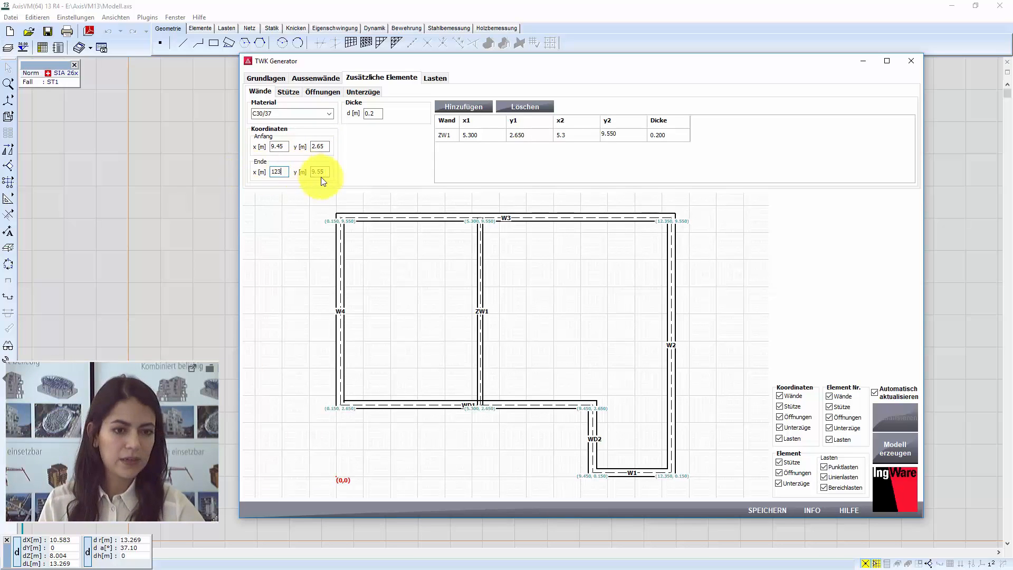
left_click_drag(314, 171, 327, 171)
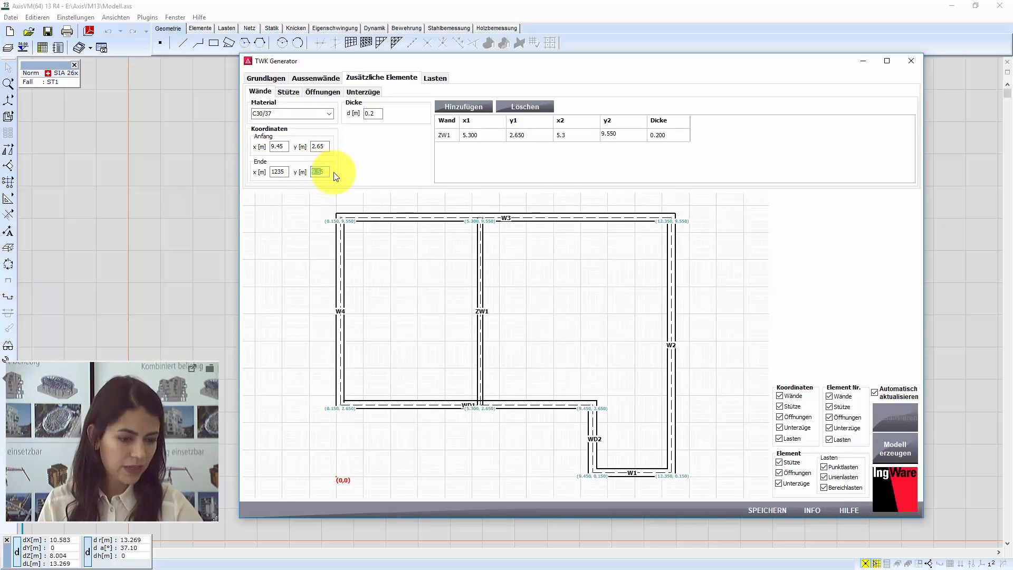
type("2.65")
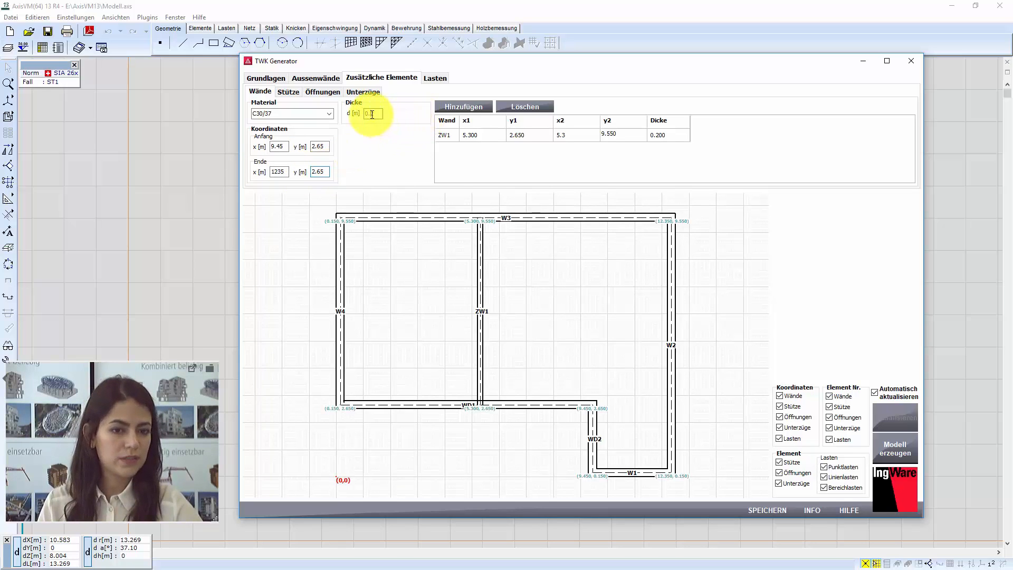
Step: Set the second additional wall's thickness to 0.3 m and add it to the model
left_click(375, 115)
key("BackSpace")
type("3")
left_click(459, 108)
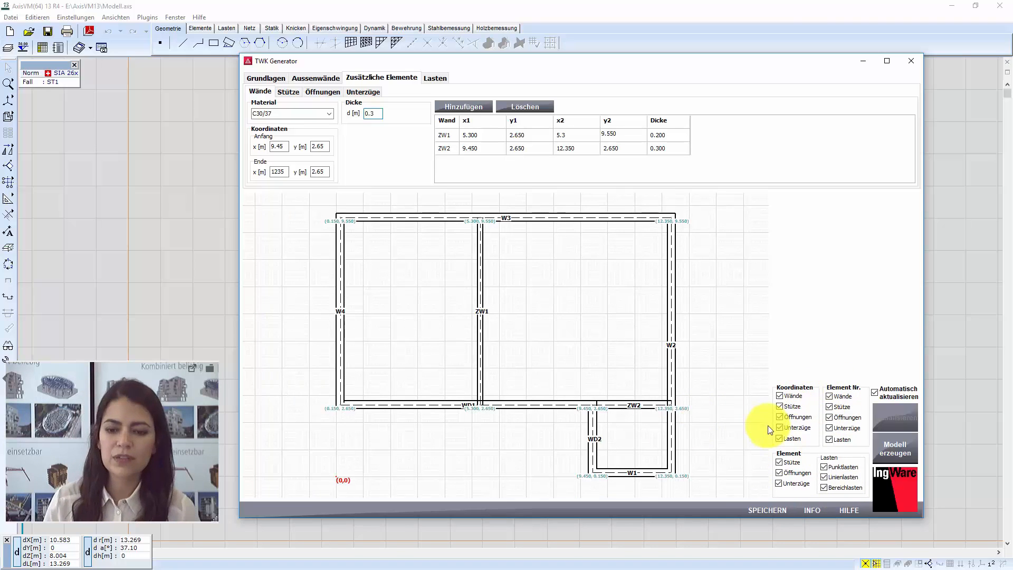
Step: Hide the wall coordinates in the plan preview and show them again
left_click(781, 396)
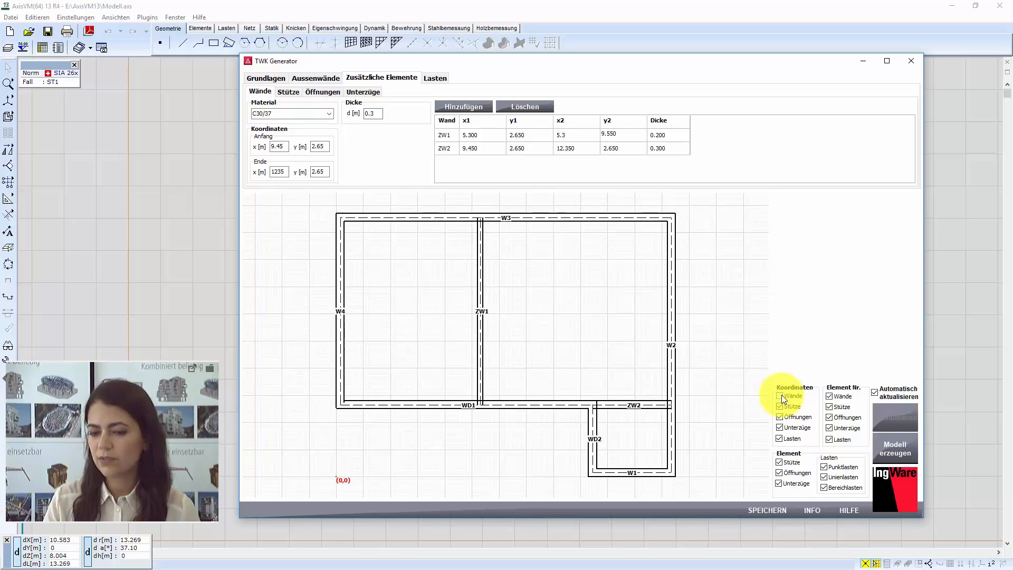
left_click(780, 395)
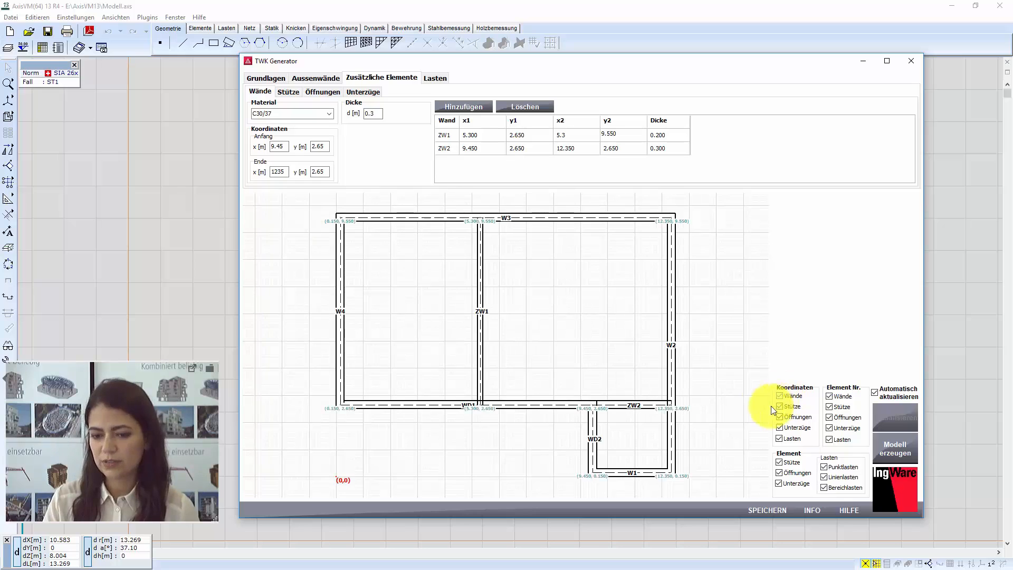
Step: Open the column settings (Stütze) and set the column's coordinates to x 2 m and y 5 m
left_click(288, 93)
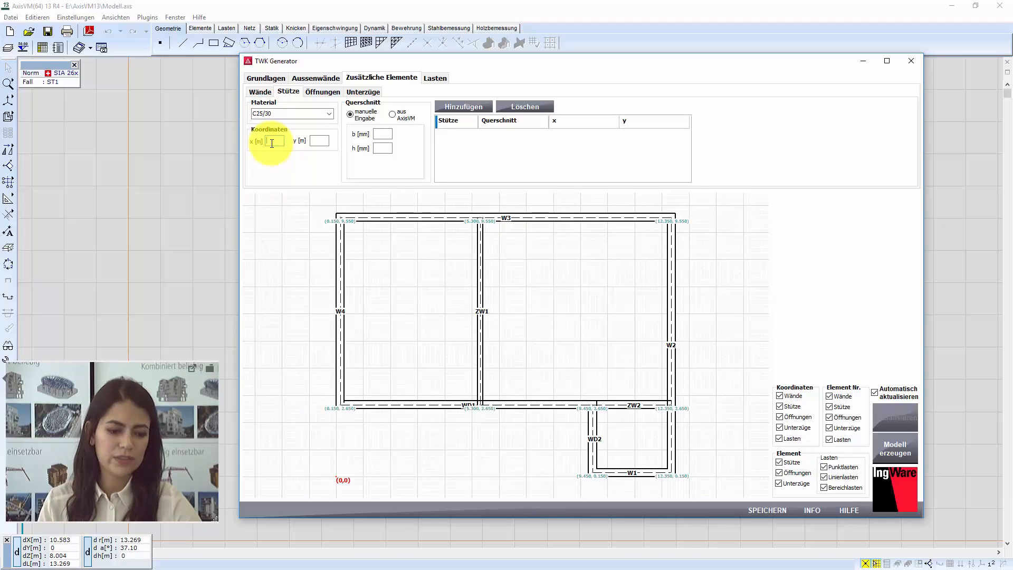
type("2")
left_click(316, 141)
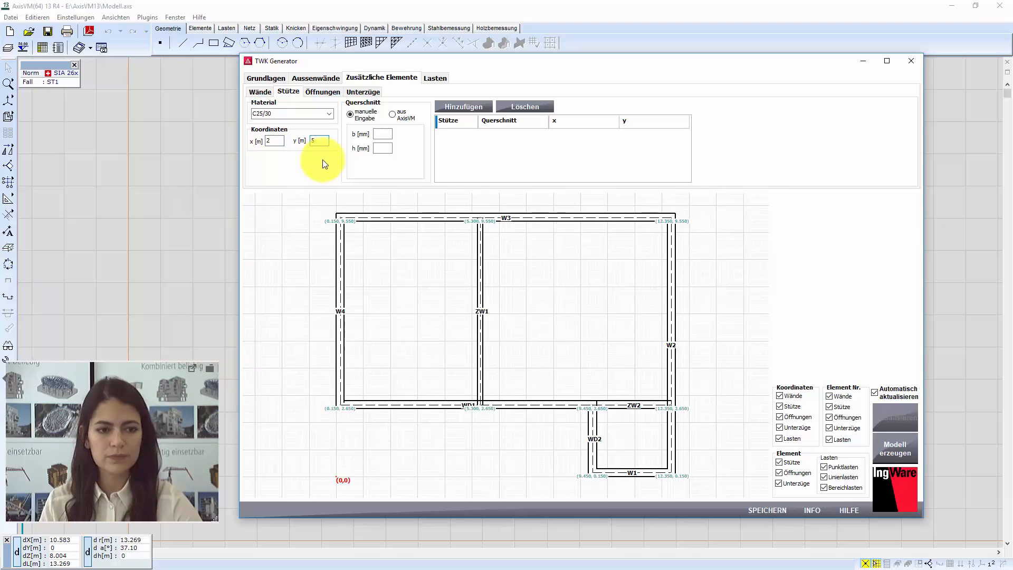
type("5")
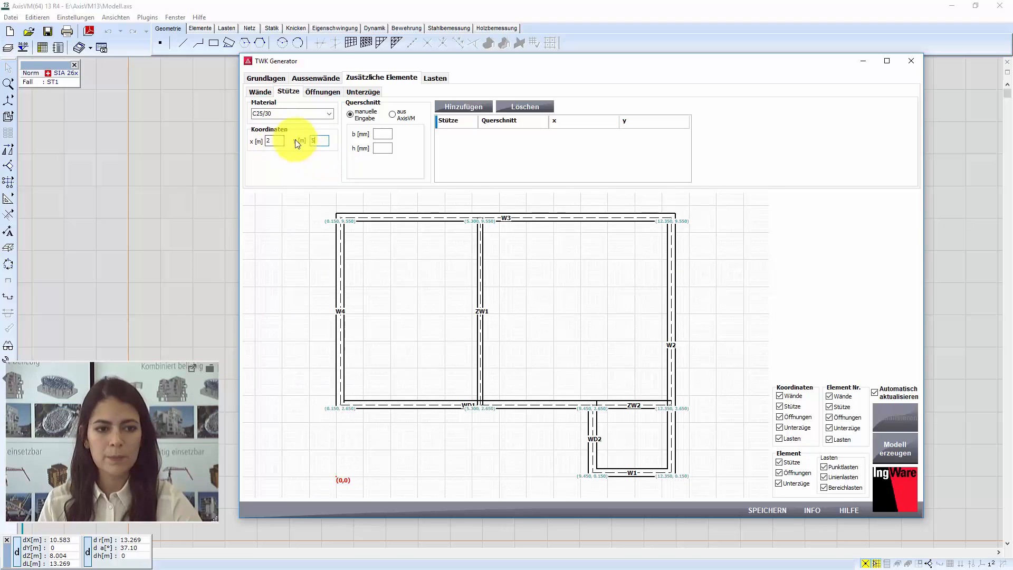
Step: Set the column's manual cross-section to 400 mm wide and 400 mm high and add the column
left_click(372, 123)
left_click(383, 134)
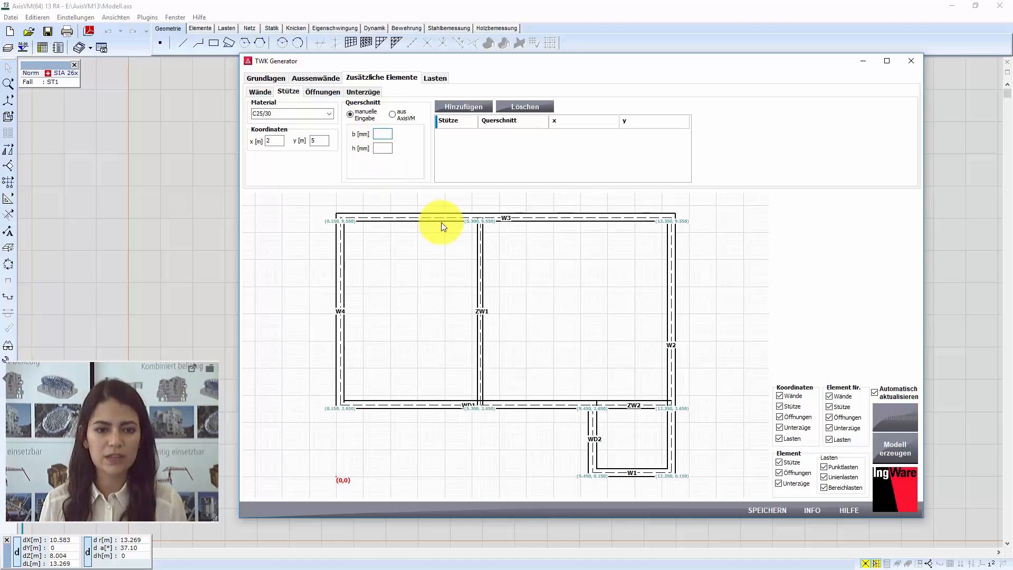
type("0")
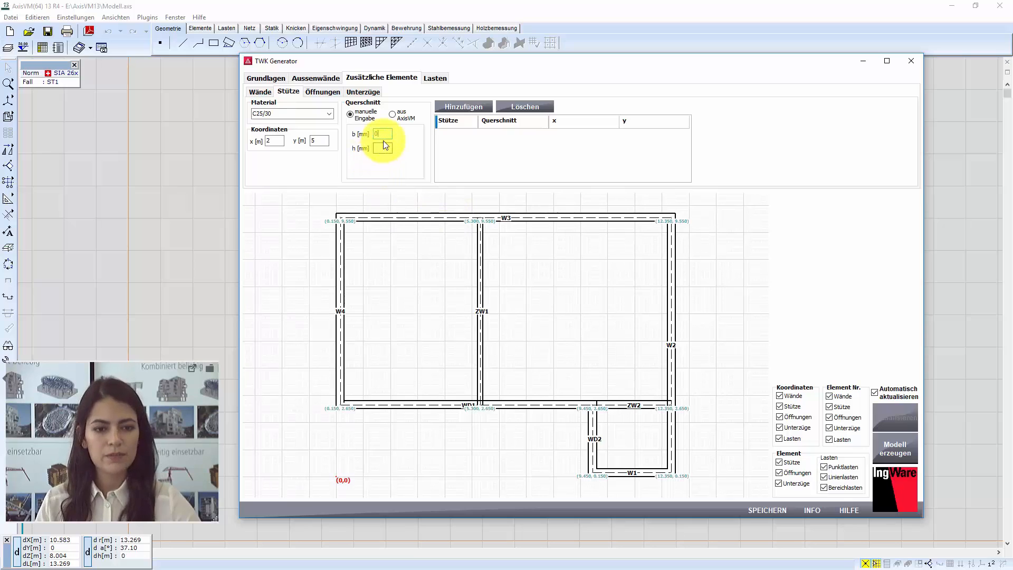
type("400")
key("Tab")
type("4000")
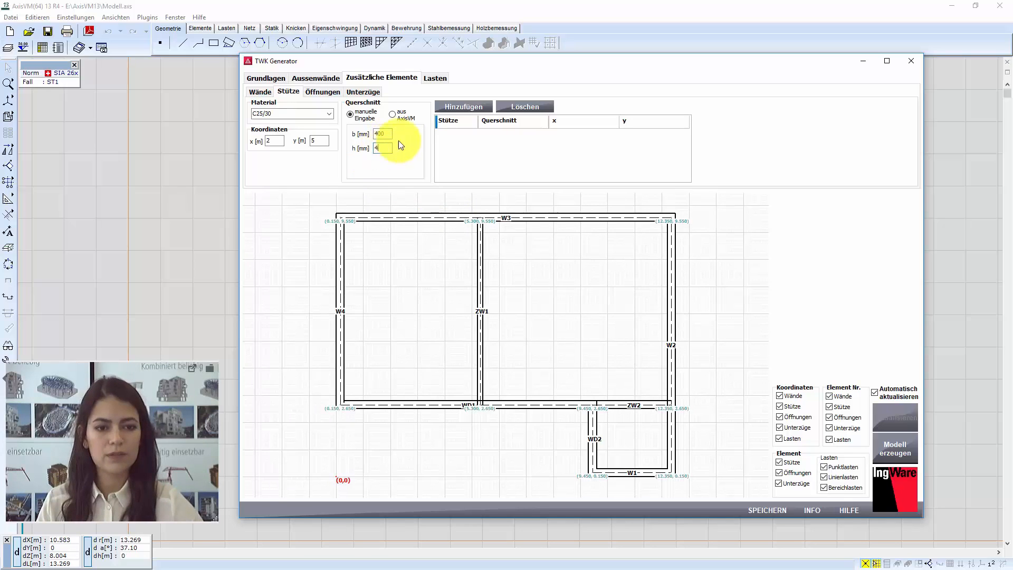
left_click(456, 109)
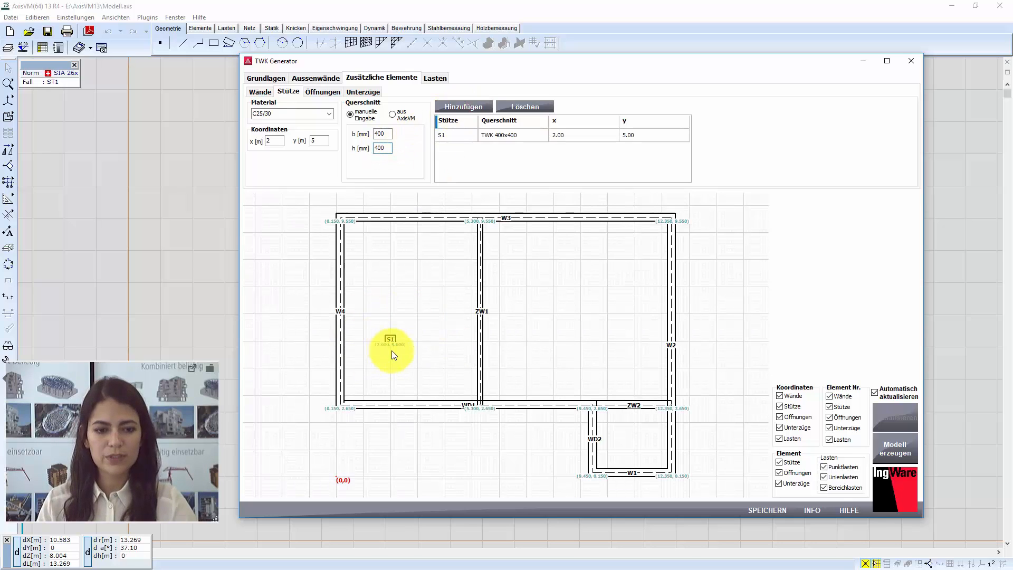
Step: Select the column's entry in the column table and delete it
double_click(555, 135)
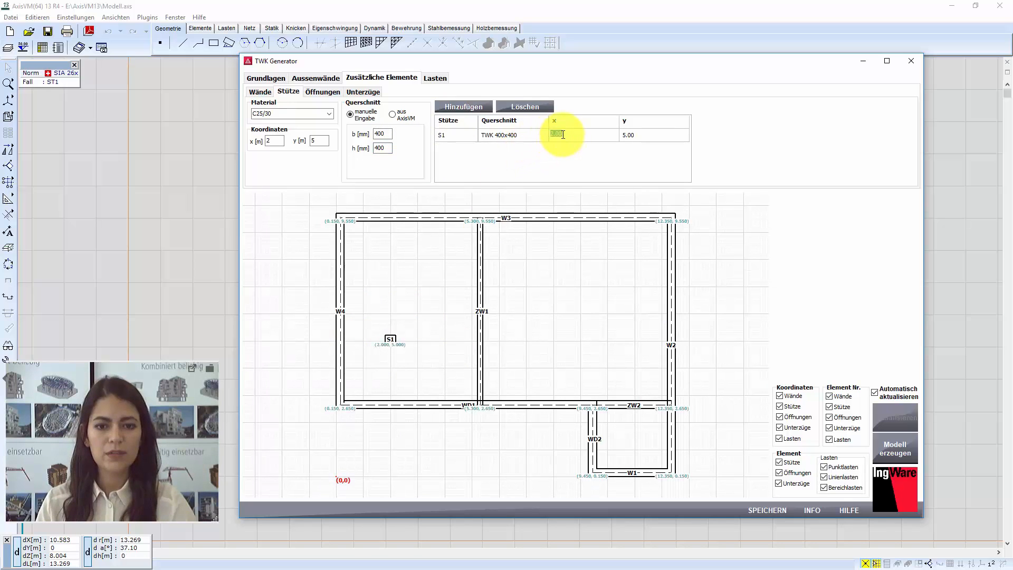
left_click(526, 111)
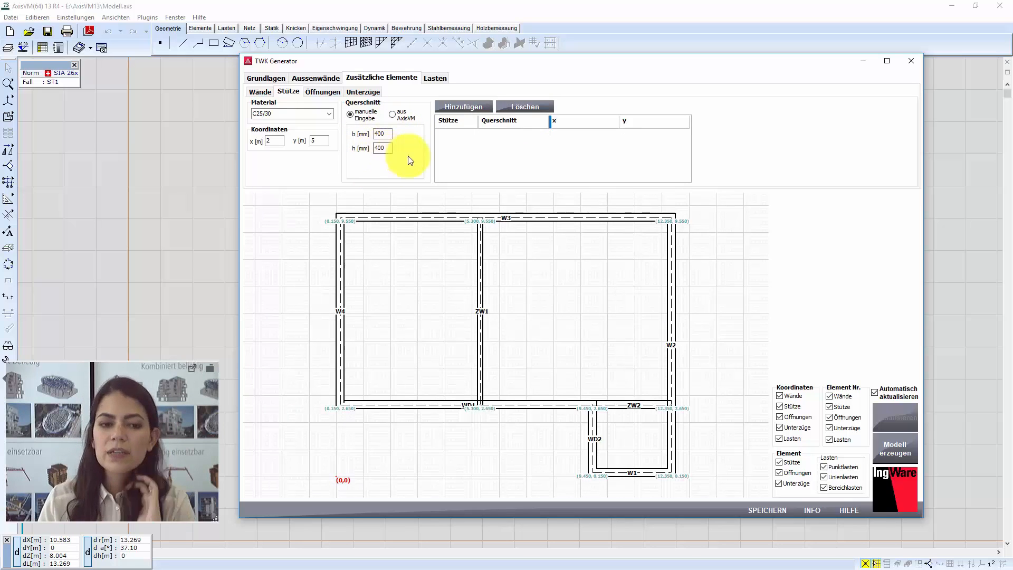
Step: Switch the column cross-section source to AxisVM, check the available sections, and return to manual input
left_click(394, 115)
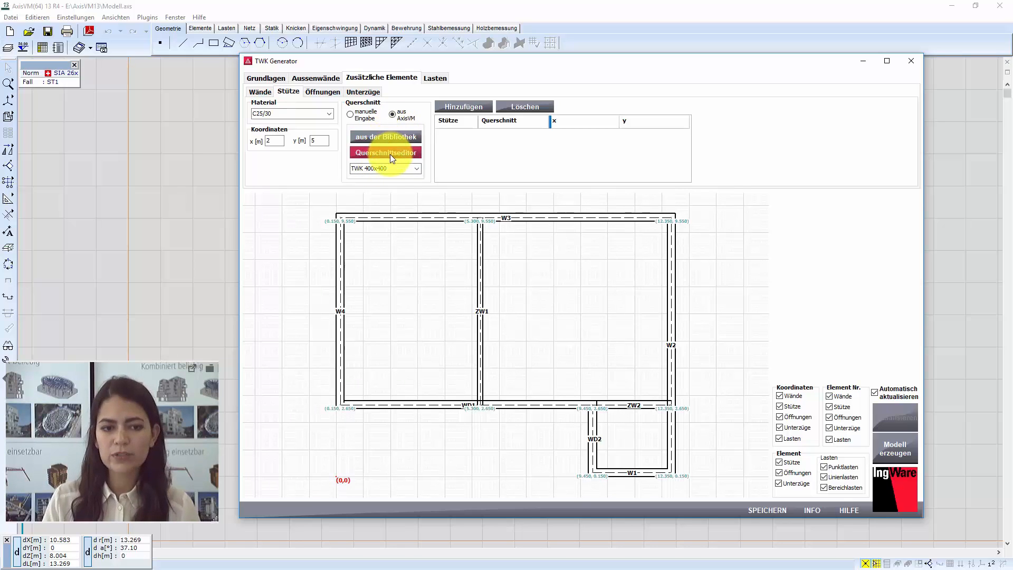
left_click(417, 169)
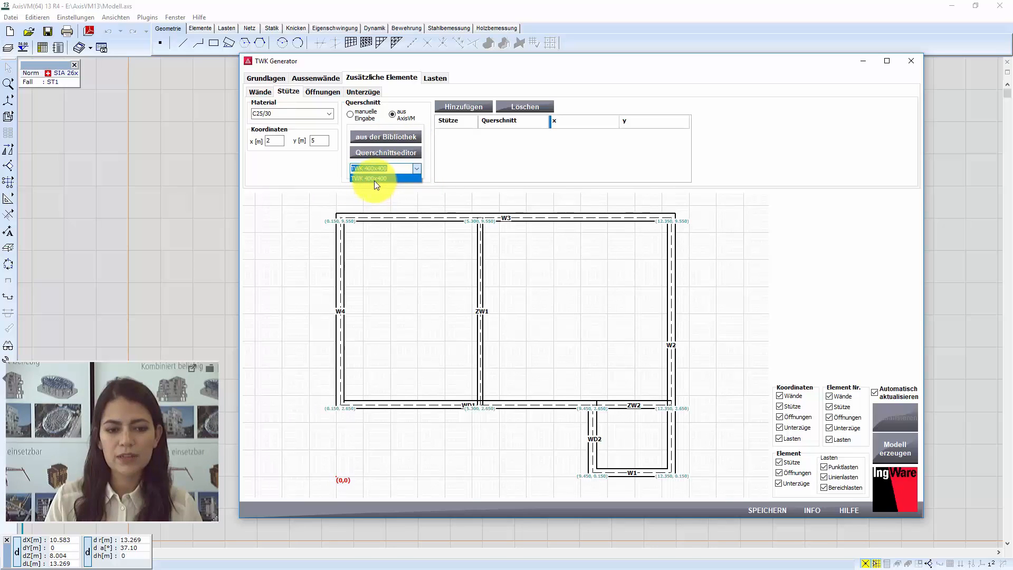
left_click(417, 168)
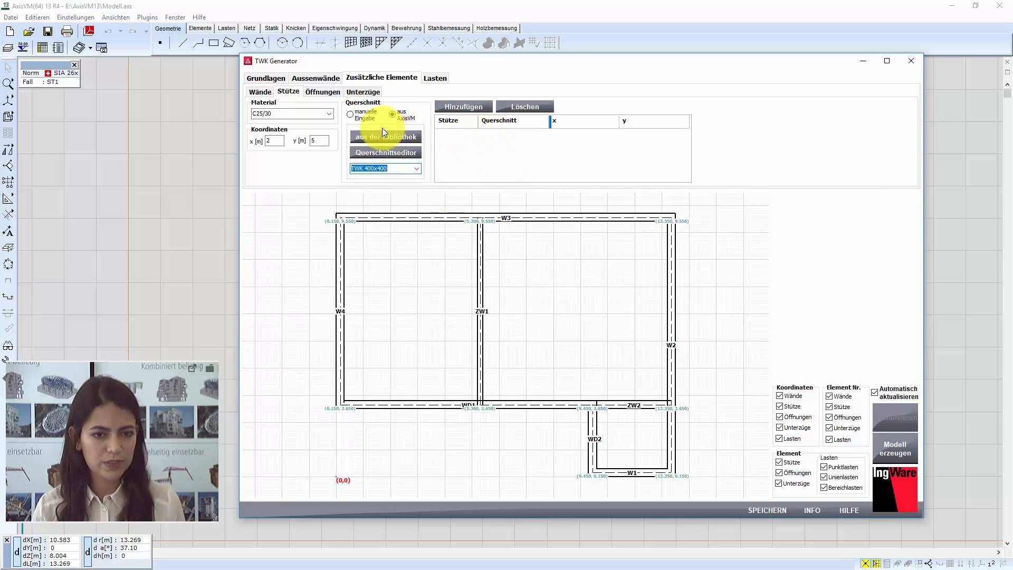
left_click(351, 114)
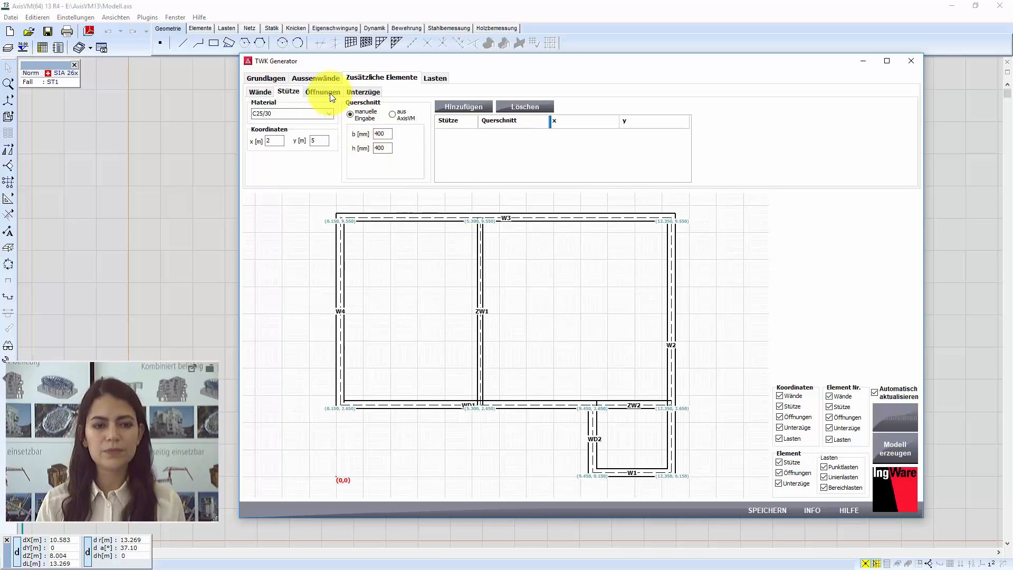
Step: Open the opening settings (Öffnungen) and choose wall WD2 for the first opening
left_click(330, 93)
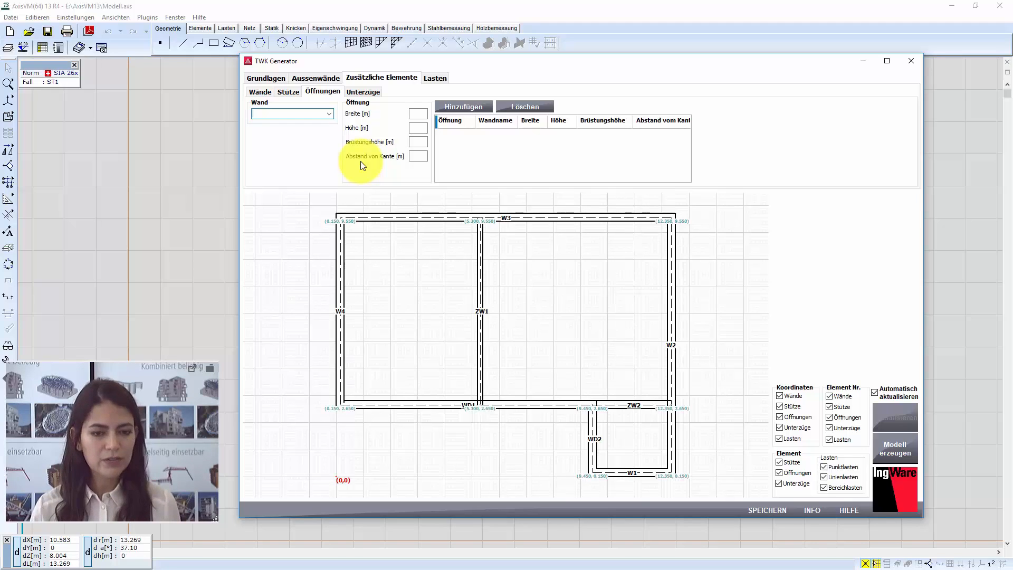
left_click(329, 115)
left_click(329, 114)
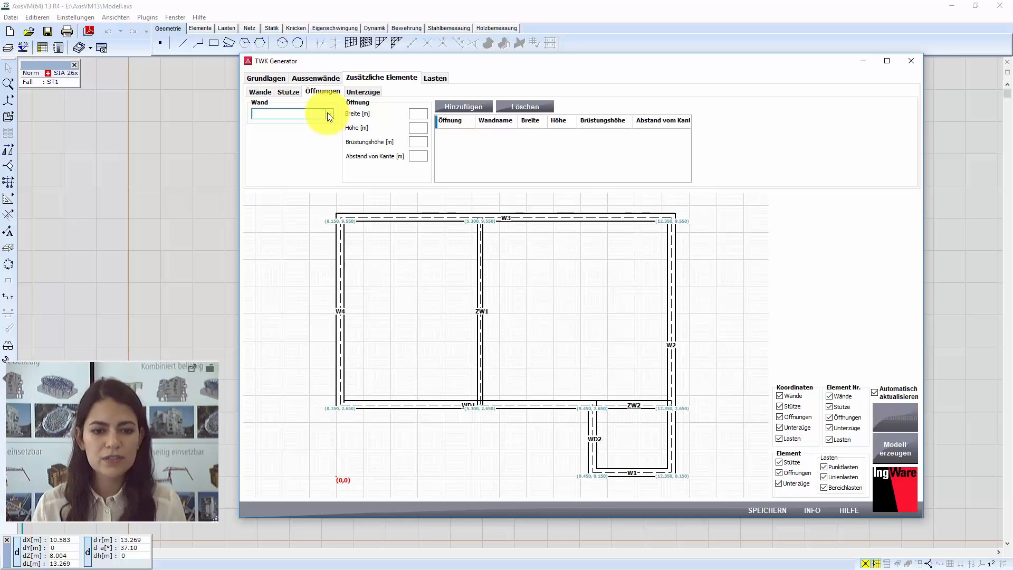
left_click(327, 112)
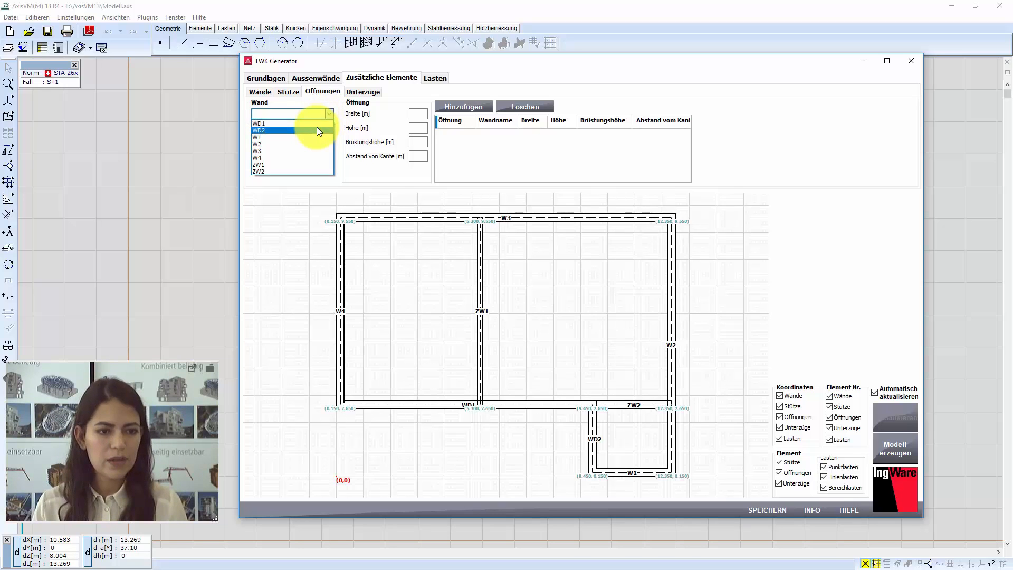
left_click(317, 130)
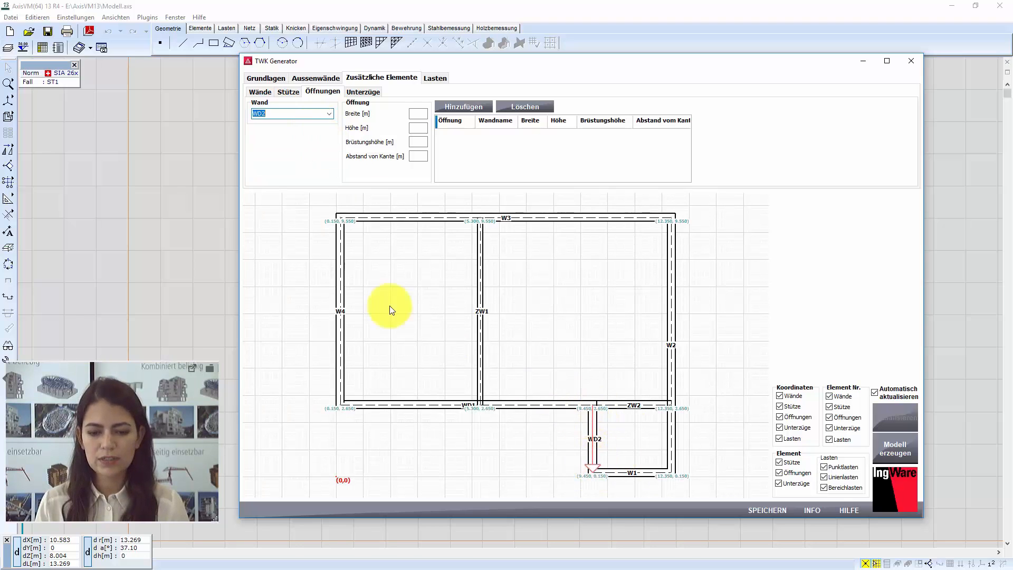
Step: Set the WD2 opening's width to 1 m, height to 1.95 m and sill height (Brüstungshöhe) to 0 m
left_click(418, 116)
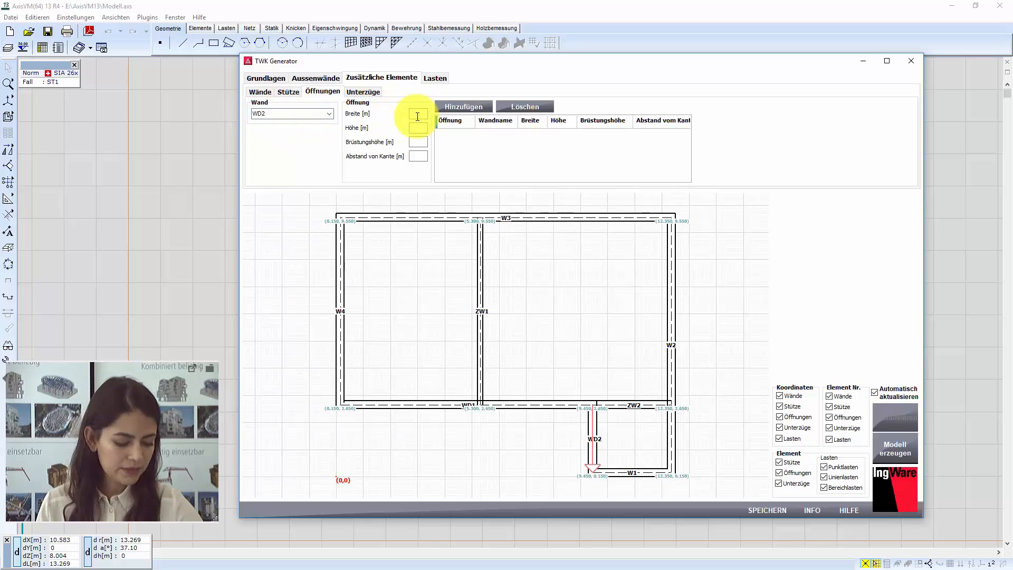
type("1")
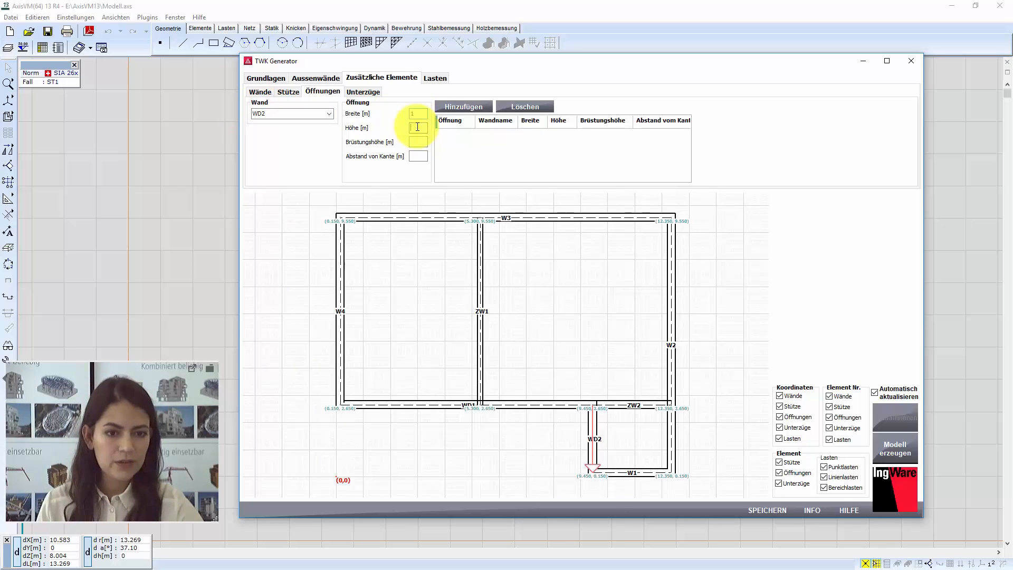
type("1.95")
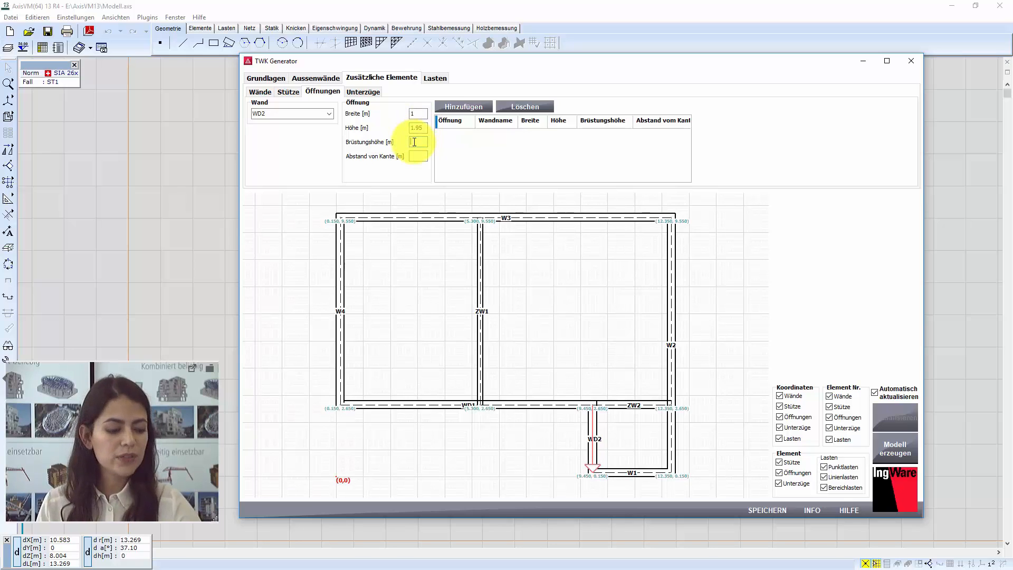
type("0")
Step: Add the WD2 opening at an edge distance of 0.8 m and hide the opening coordinates in the plan preview
left_click(419, 158)
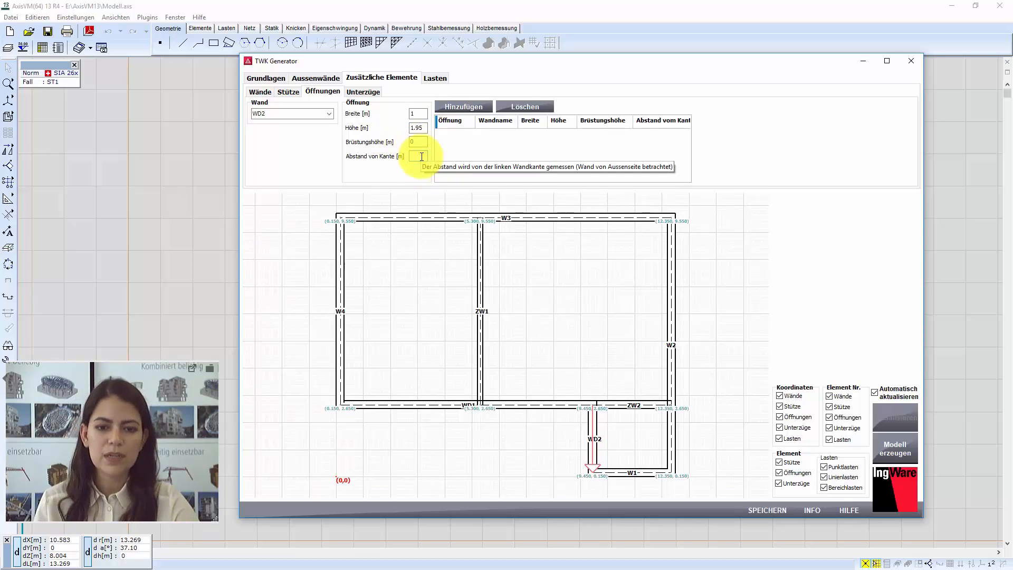
left_click(422, 157)
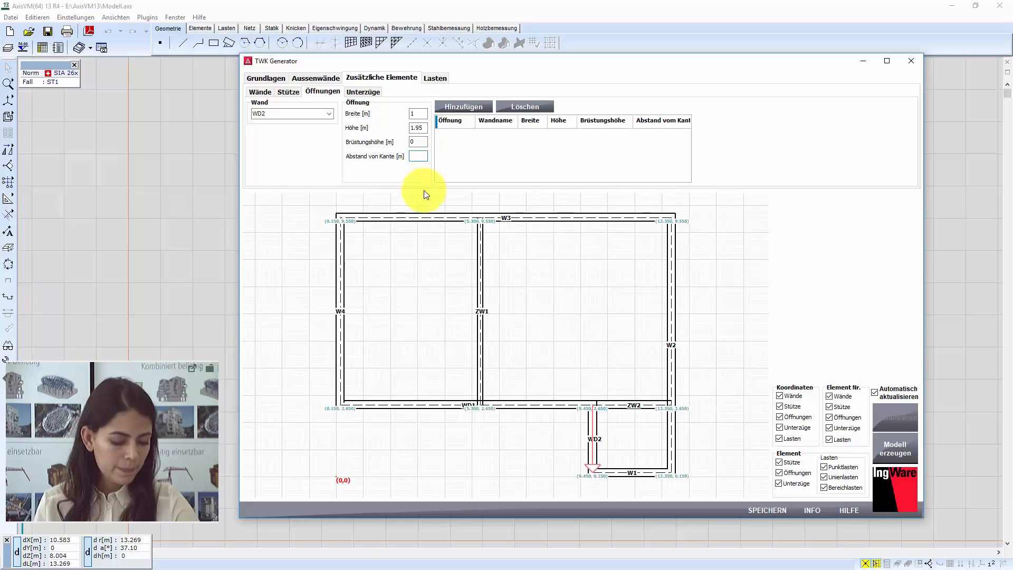
type("0.")
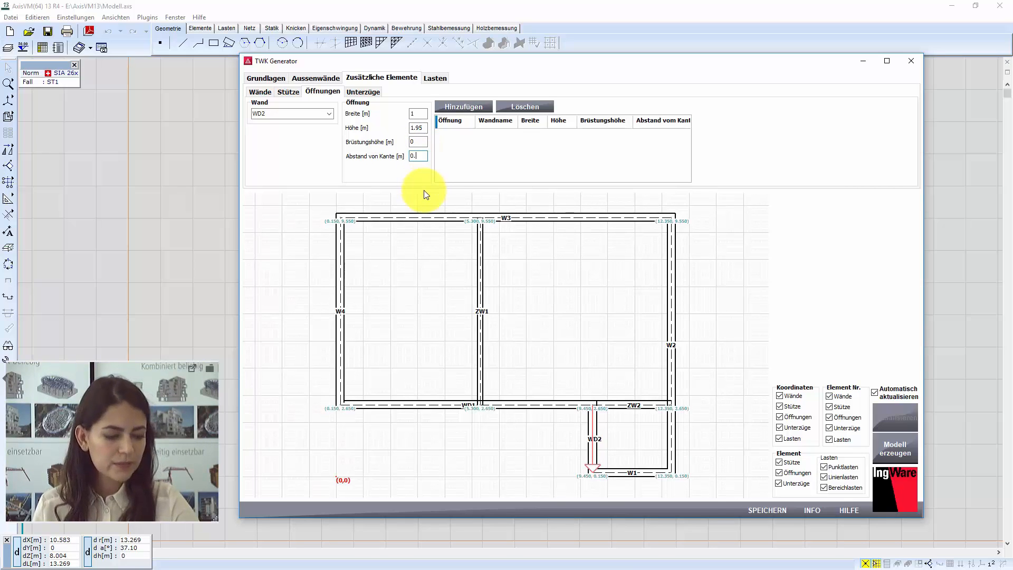
type("8")
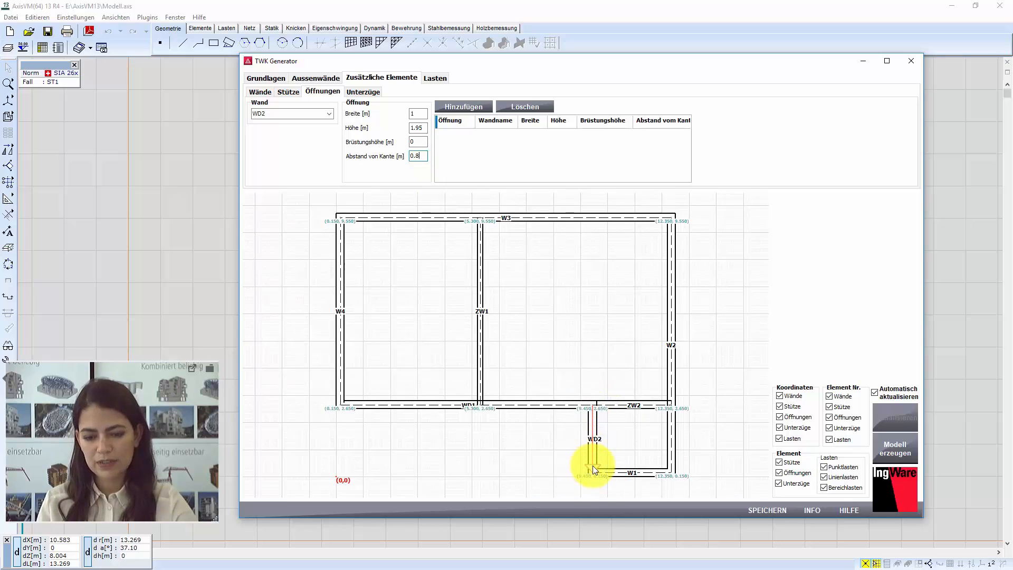
left_click(477, 106)
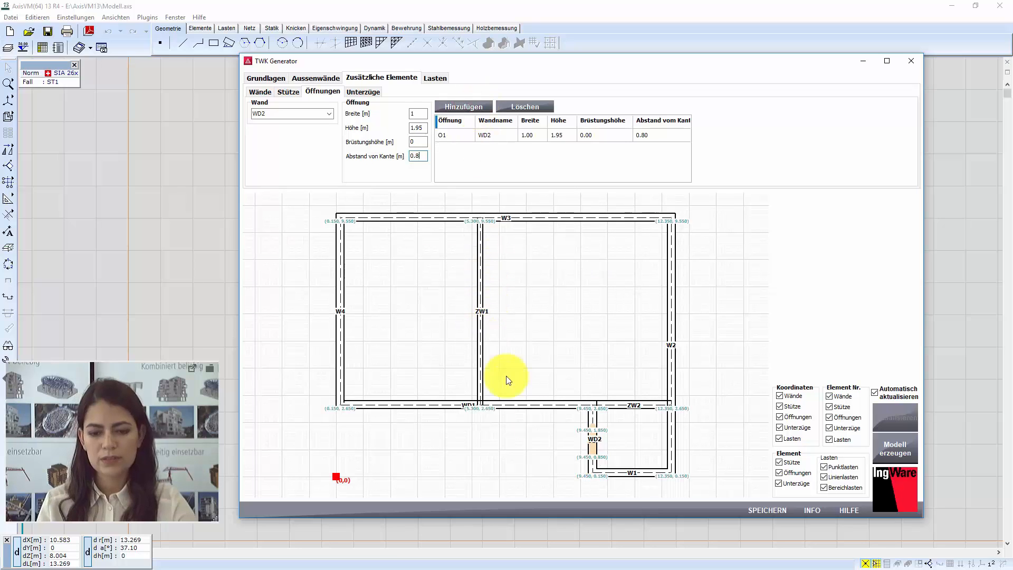
left_click(780, 417)
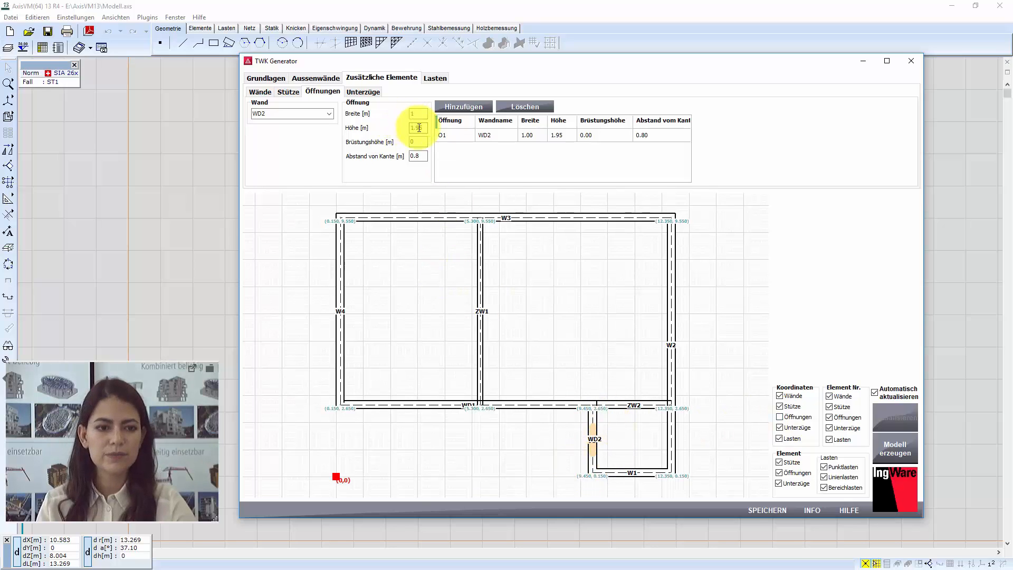
Step: Add a second opening of the same size to wall ZW2 with an edge distance of 1.1 m
left_click(332, 117)
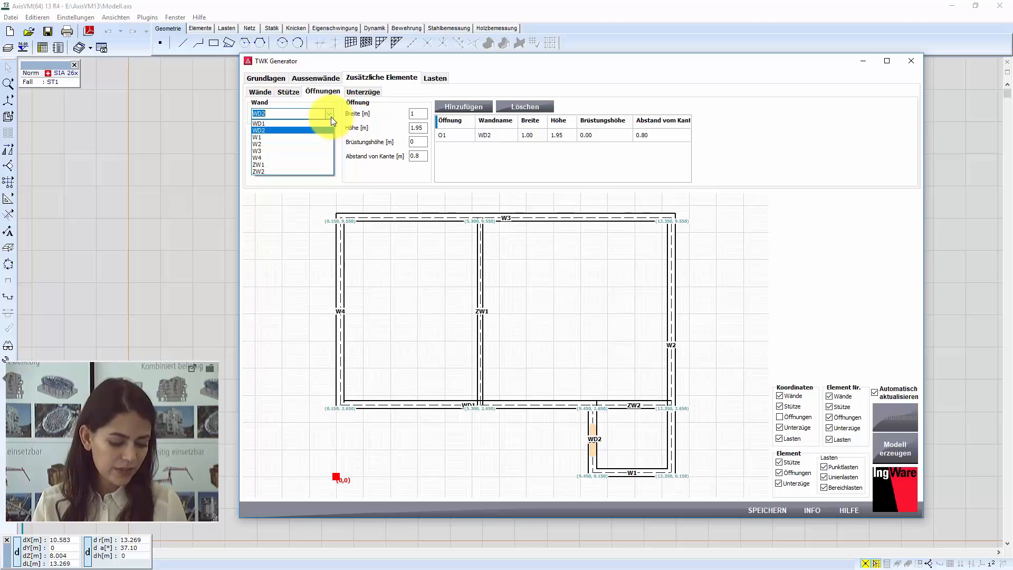
left_click(304, 171)
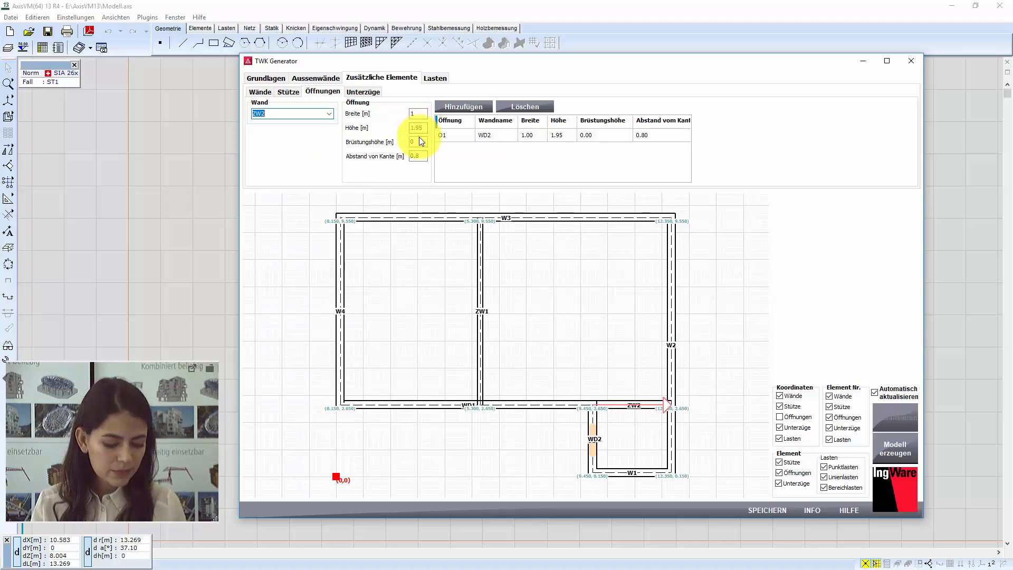
left_click(417, 156)
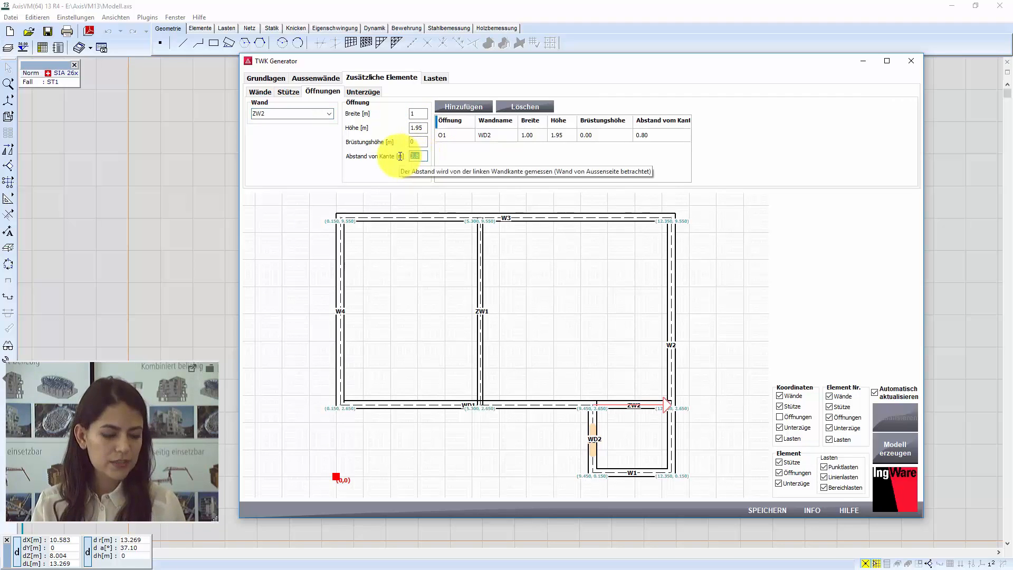
type("1.1")
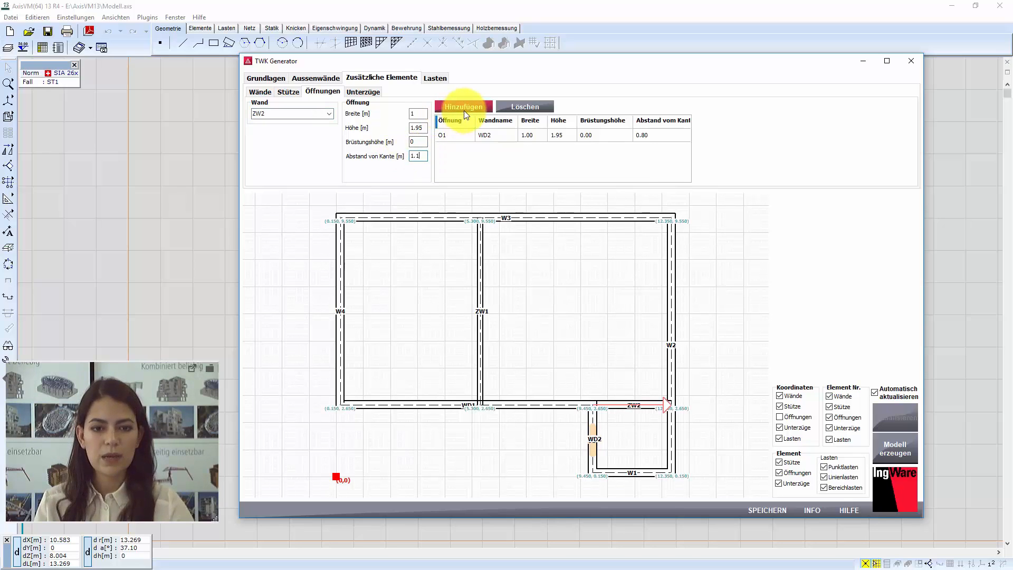
left_click(464, 110)
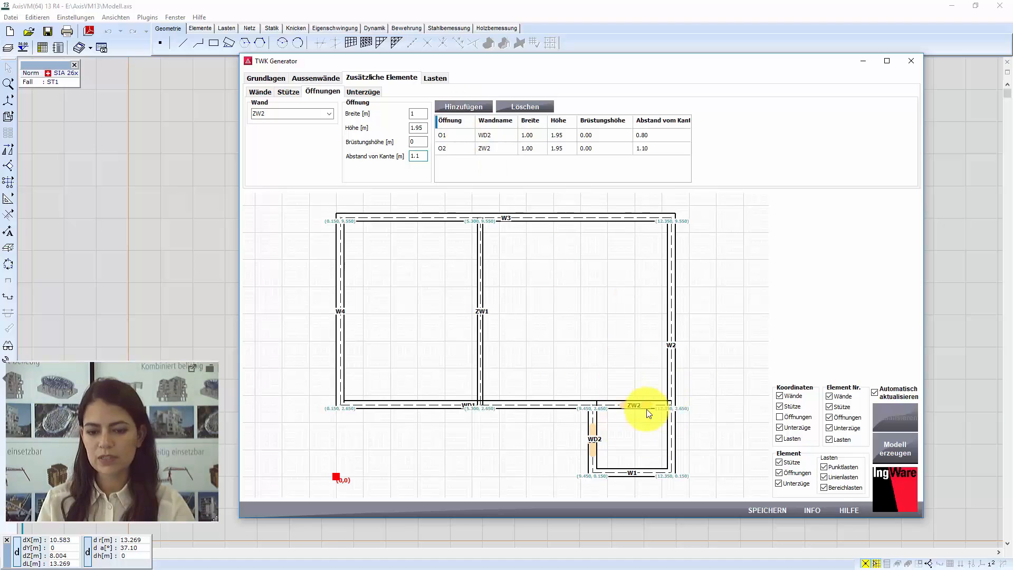
Step: Add an opening to wall W3 with width 0.6 m, height 0.8 m, sill height 1.45 m and edge distance 1.35 m
left_click(330, 115)
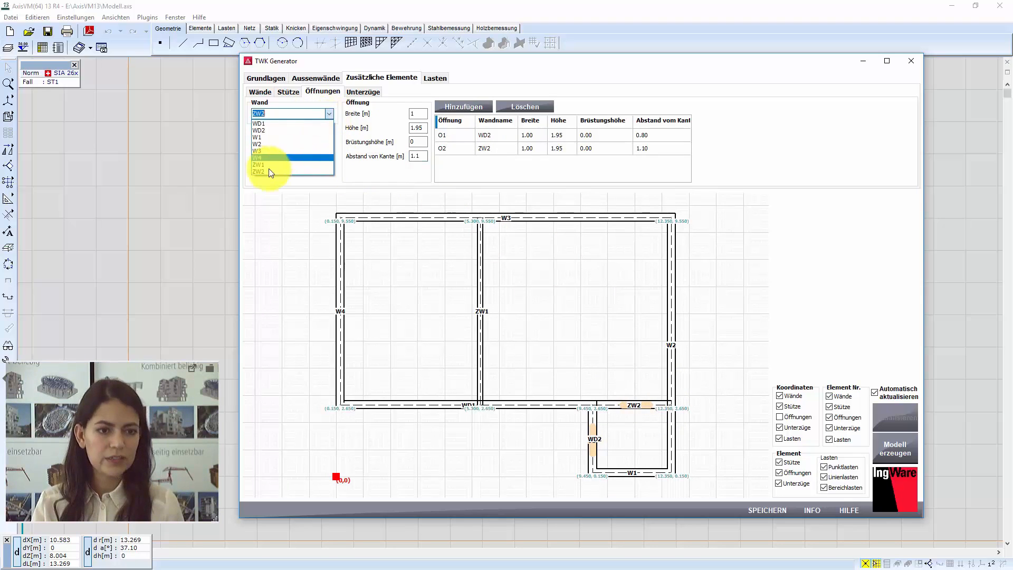
left_click(269, 150)
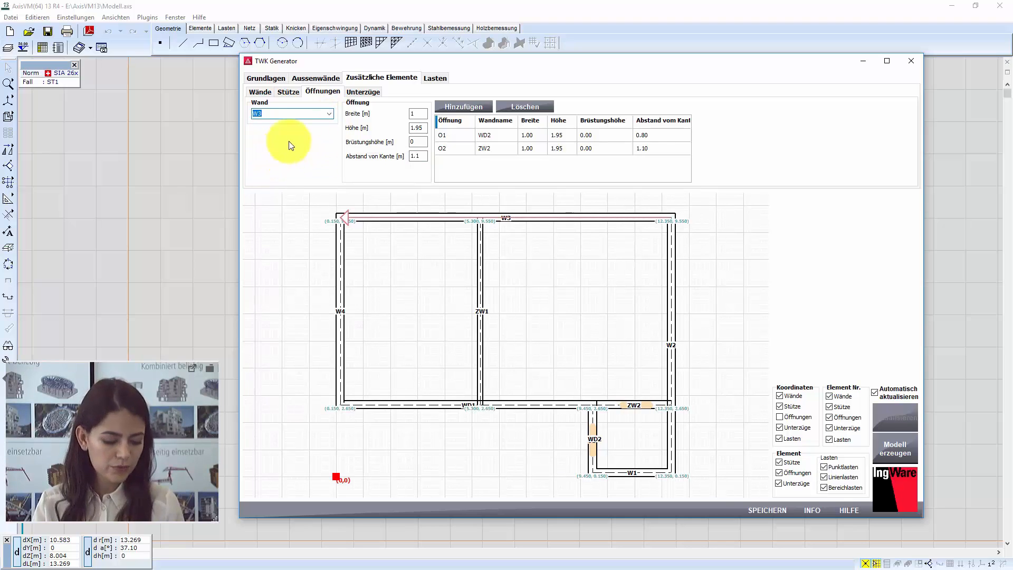
key("Tab")
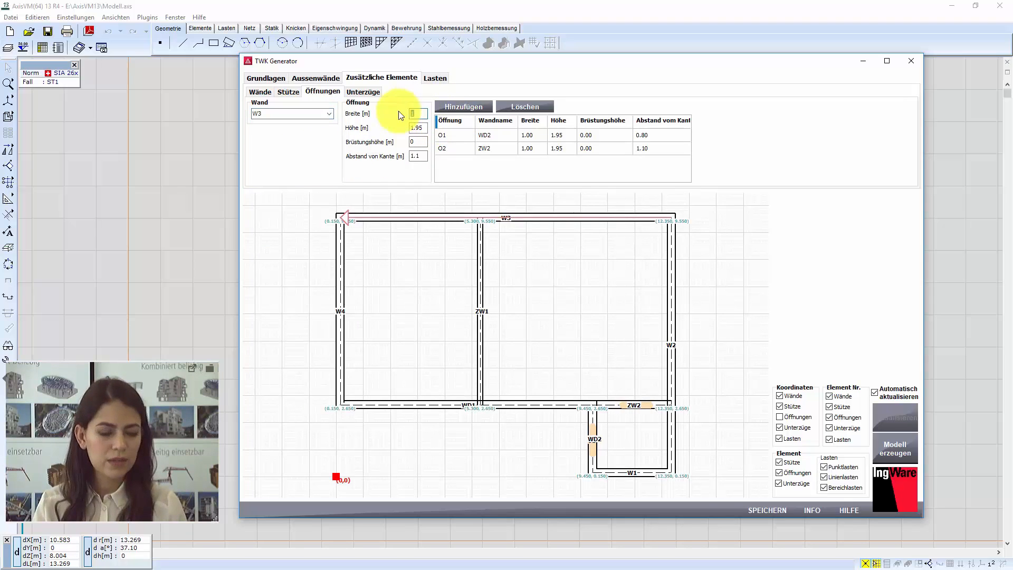
type("0.6")
type("0")
left_click_drag(422, 131, 400, 145)
type(".8")
type("1.45")
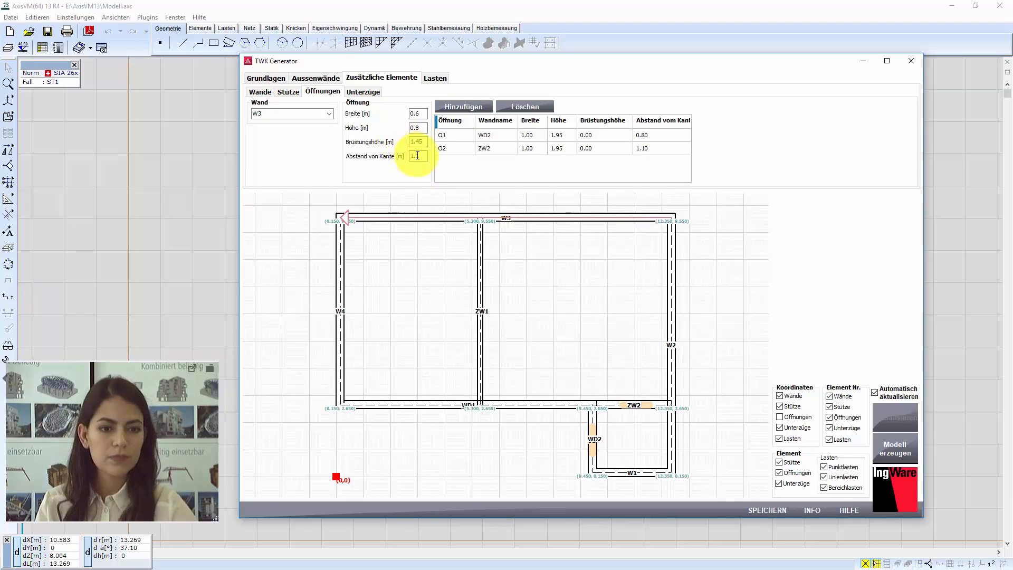
left_click_drag(414, 156, 419, 156)
type(".35")
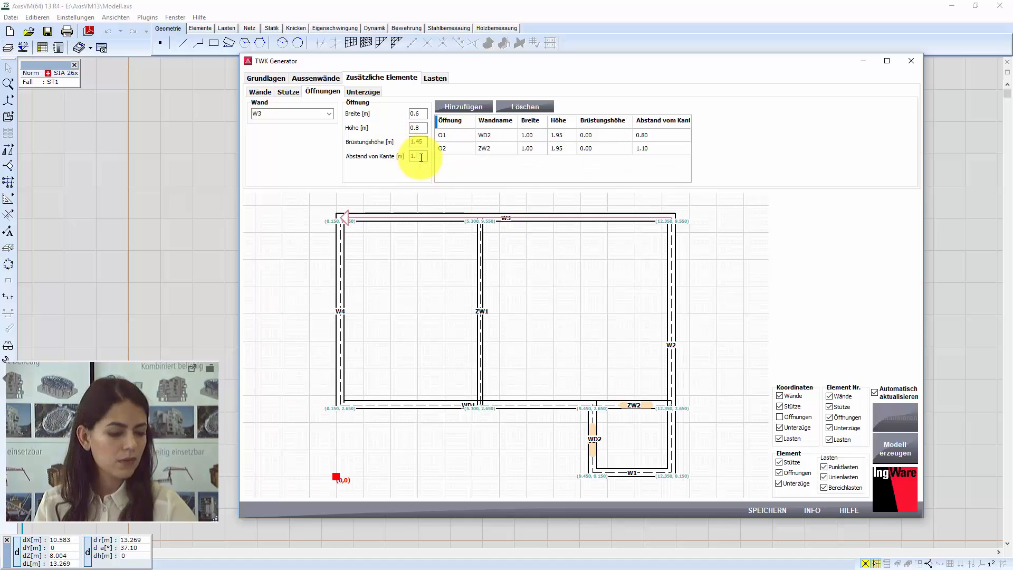
left_click(474, 109)
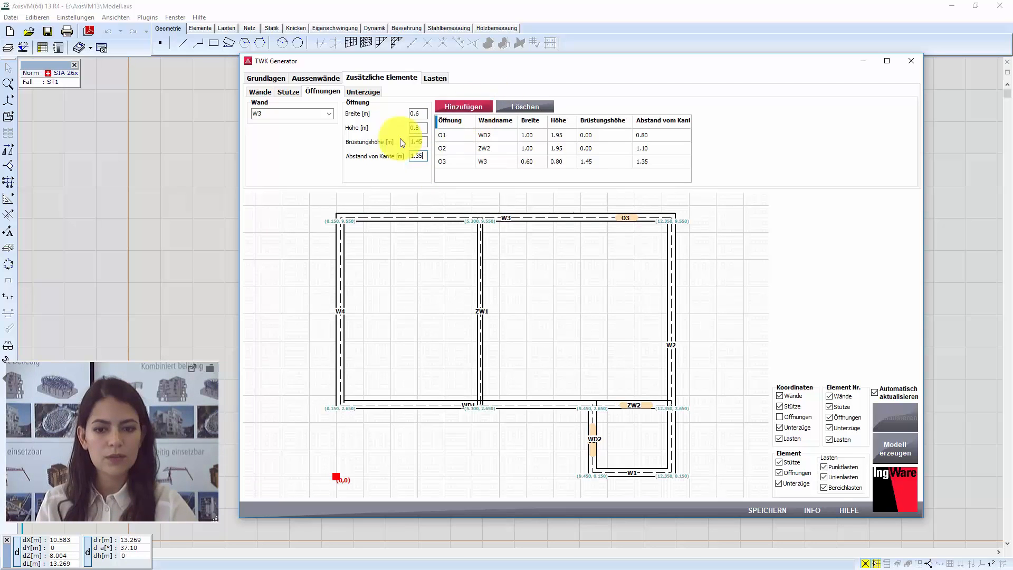
Step: Add an opening to wall W4 with width 0.6 m, height 0.8 m, sill height 1.45 m and edge distance 3.1 m
left_click(330, 115)
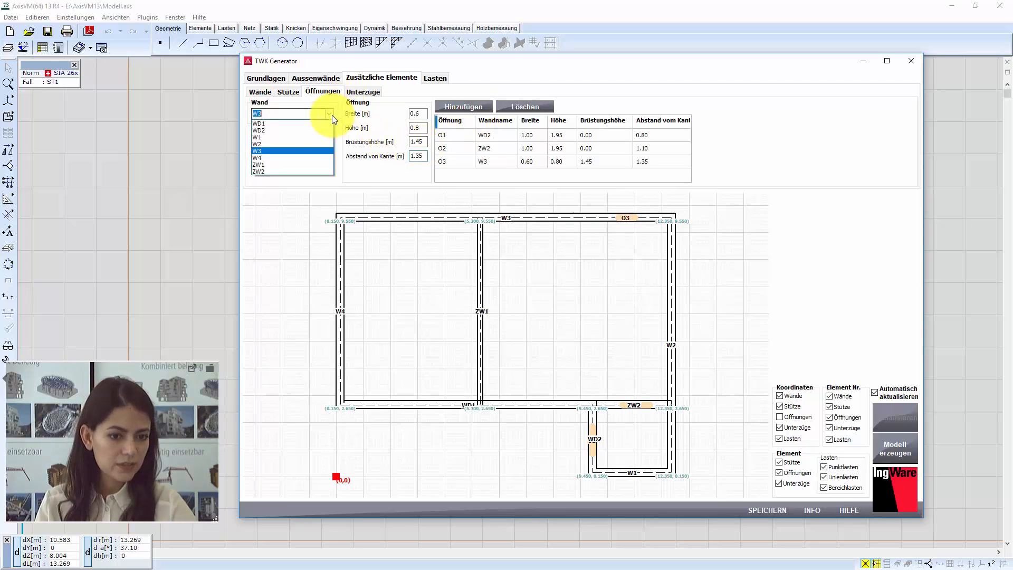
left_click(307, 158)
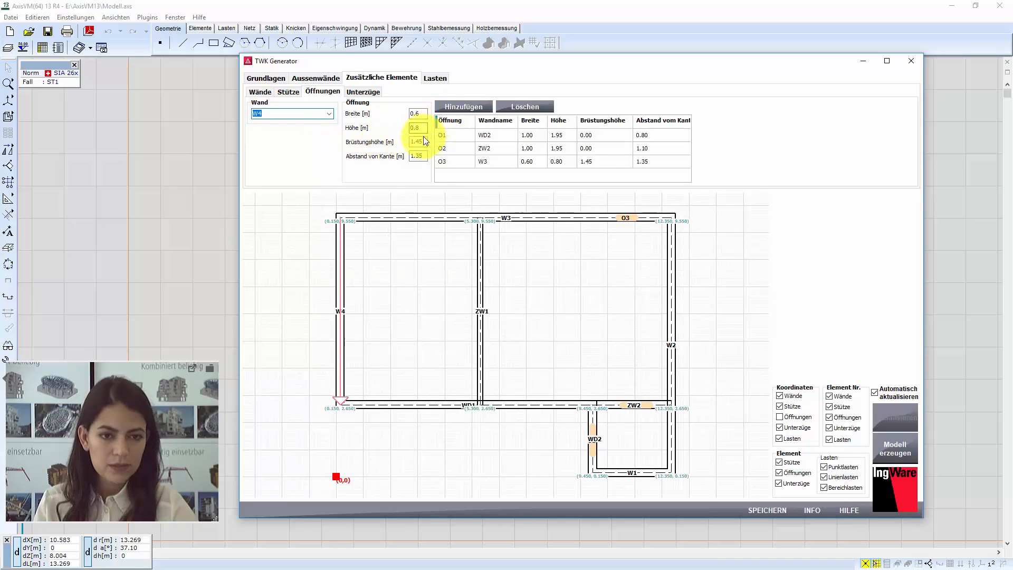
left_click_drag(427, 155, 409, 157)
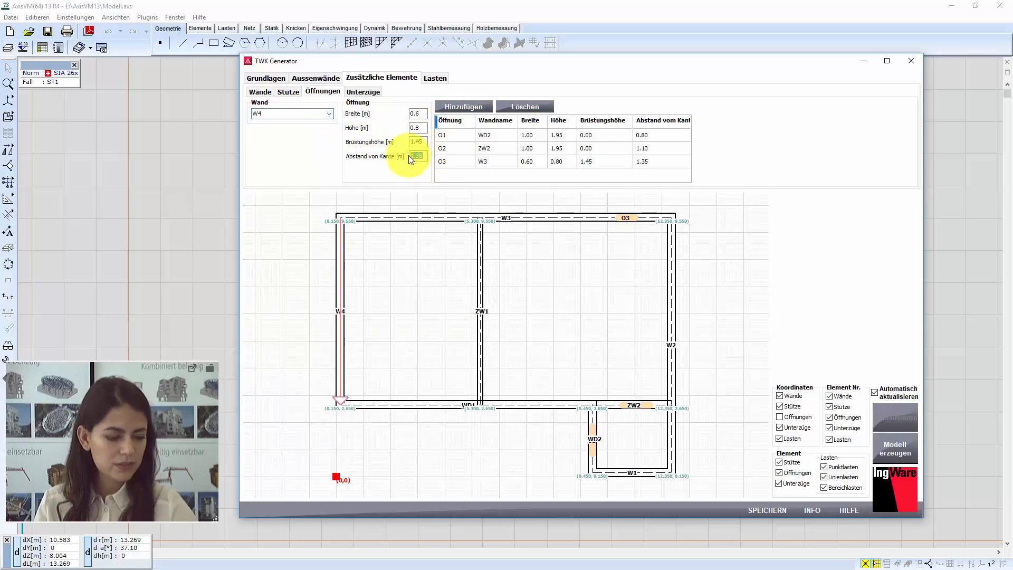
type("3.1")
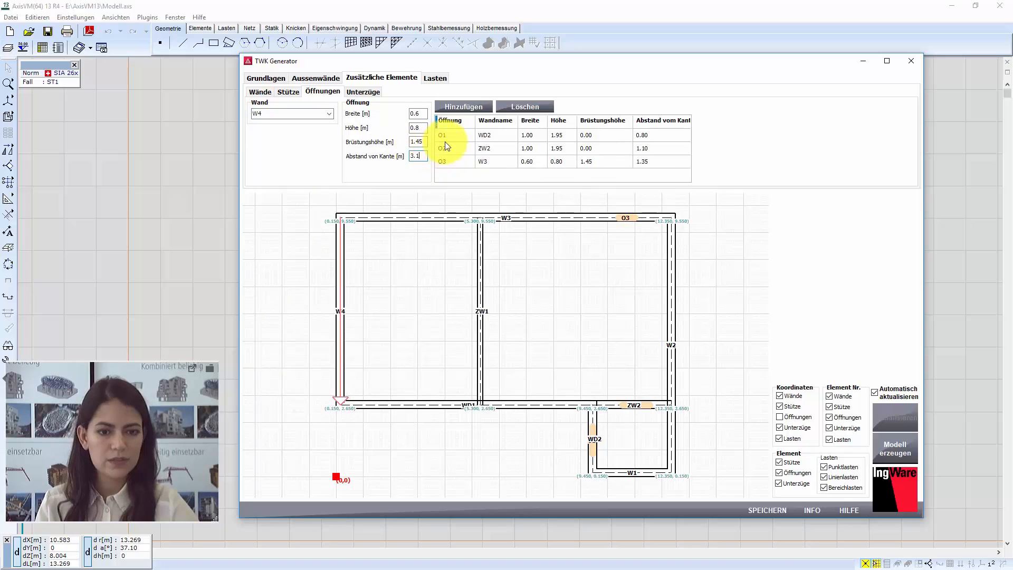
left_click(461, 108)
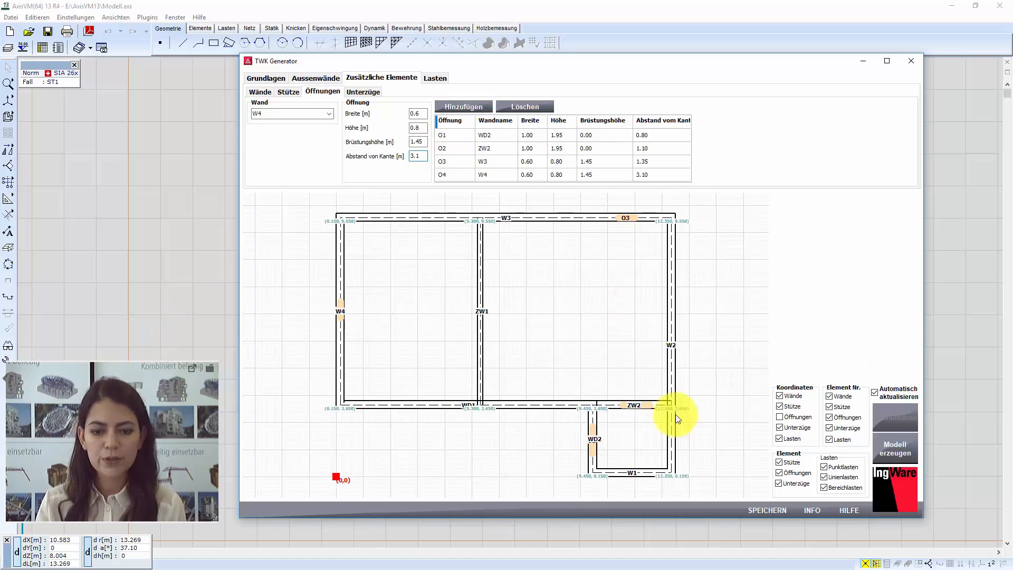
left_click(364, 92)
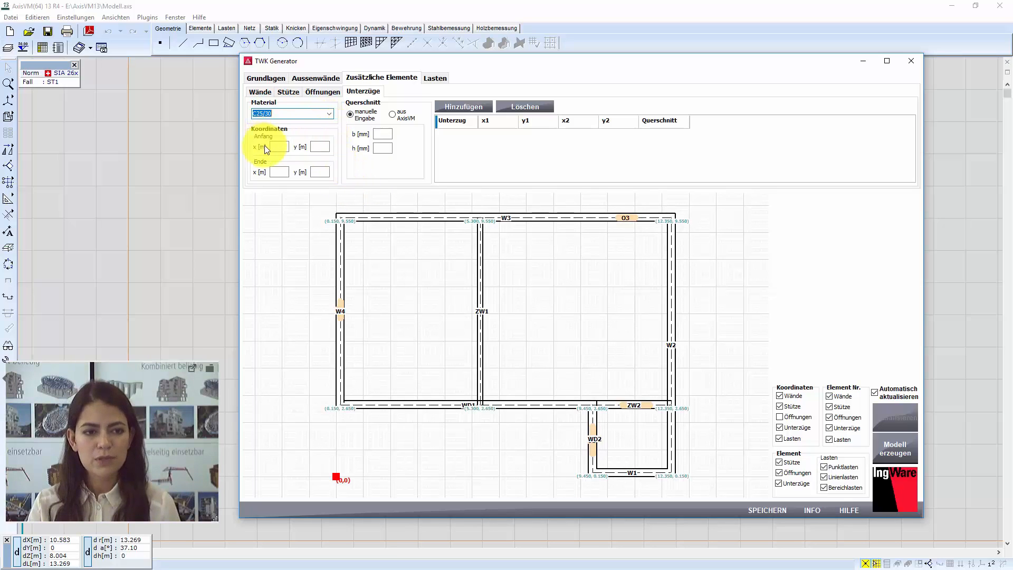
left_click(316, 172)
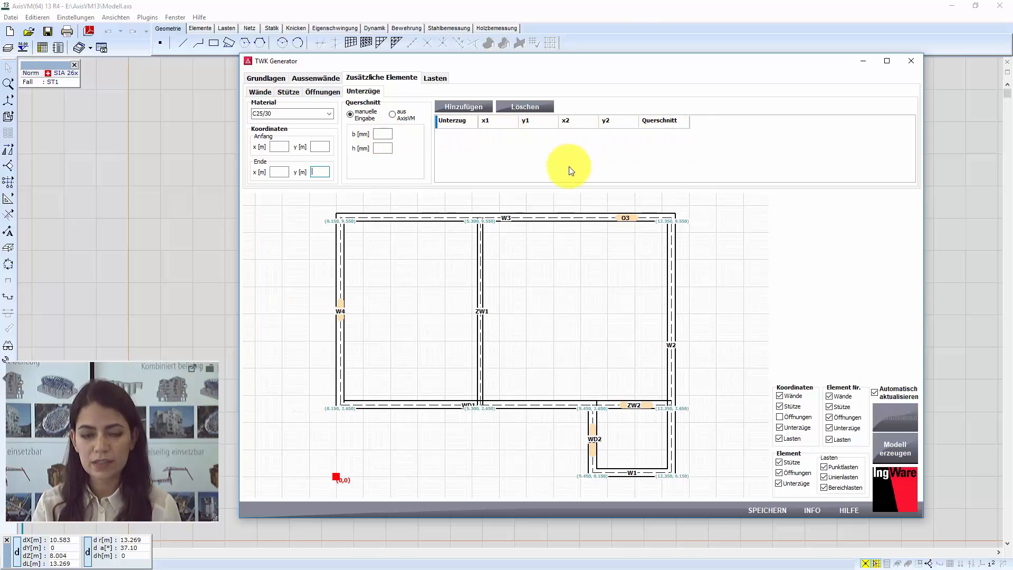
Step: Enable the ceiling loads (Lasten auf Decke) with a dead load (Auflast) of -3.5 kN/m² and a live load (Nutzlast) of -2 kN/m²
left_click(433, 84)
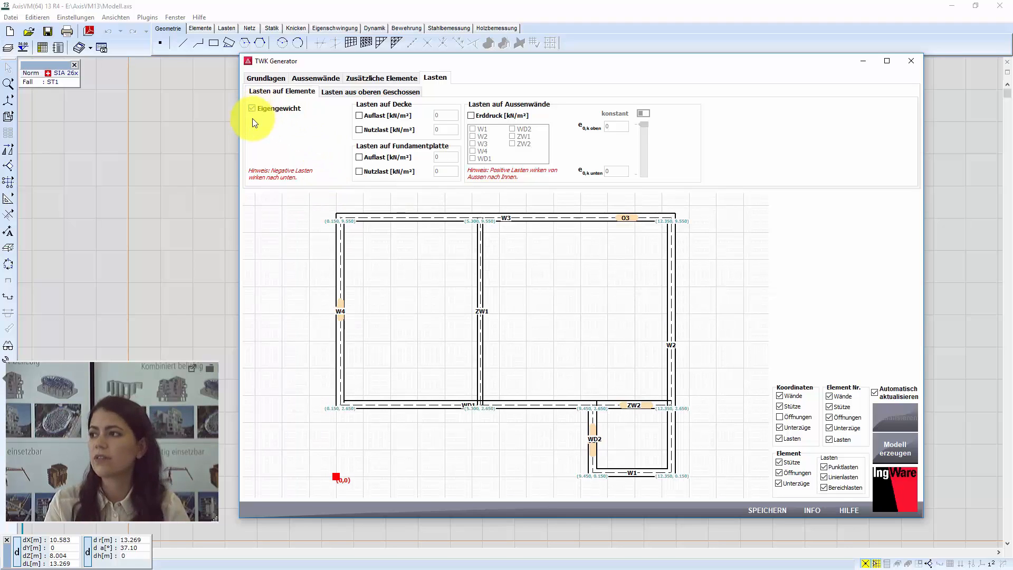
left_click(359, 115)
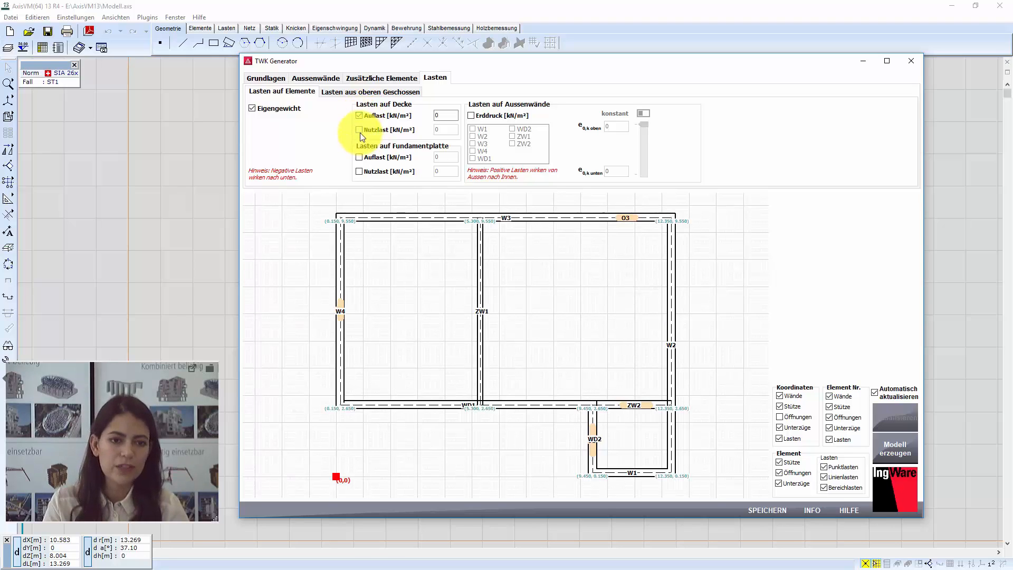
left_click(360, 130)
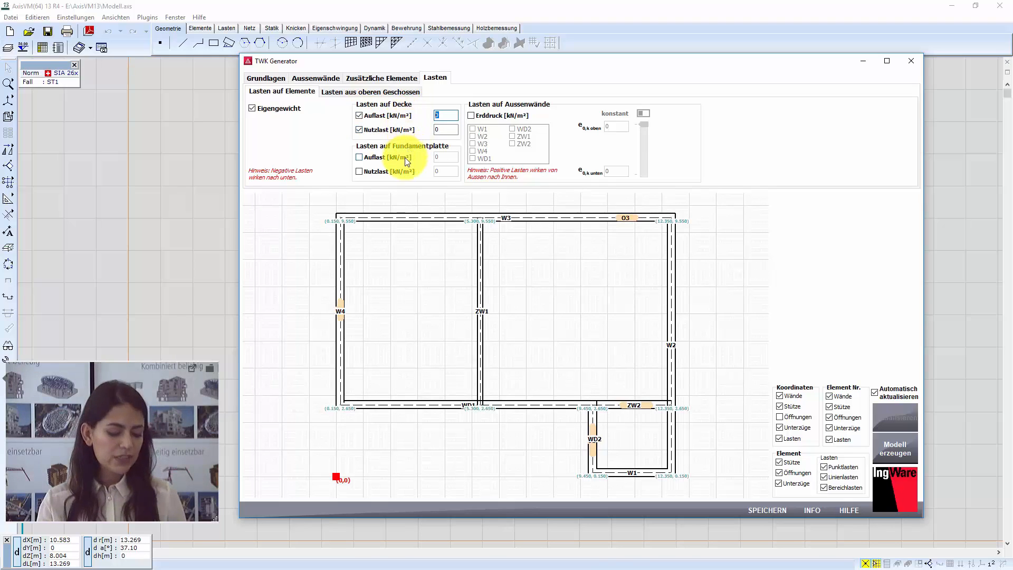
type("-3.5")
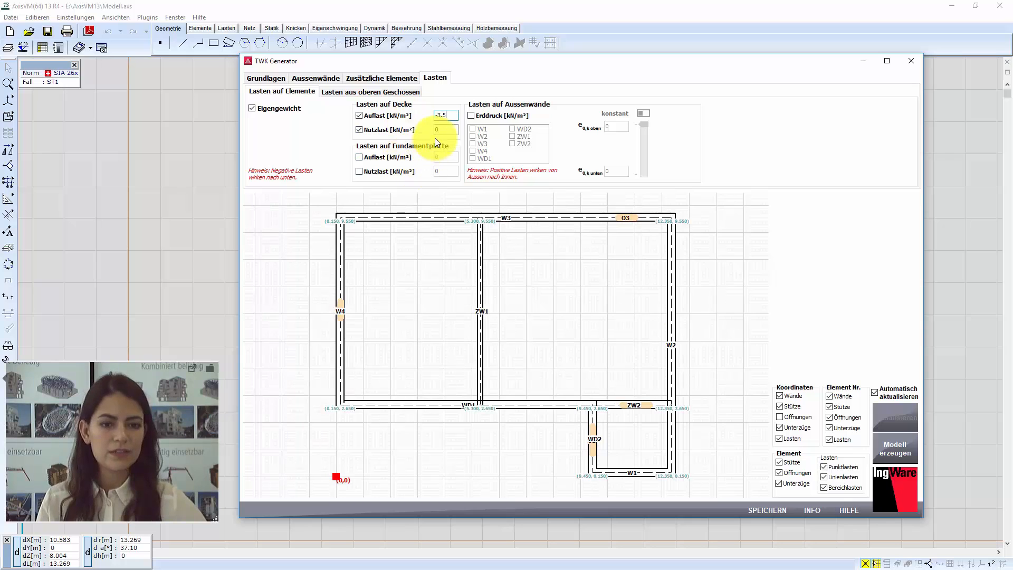
key("Tab")
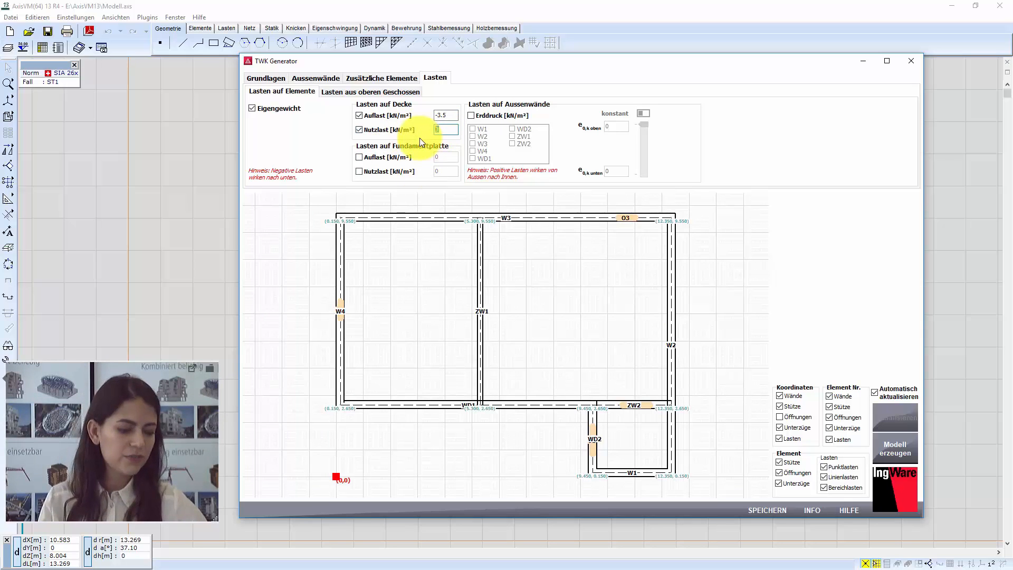
type("-2")
Step: Enable the foundation slab loads (Fundamentplatte) with Auflast -1 kN/m² and Nutzlast -3 kN/m²
left_click(359, 158)
left_click(360, 172)
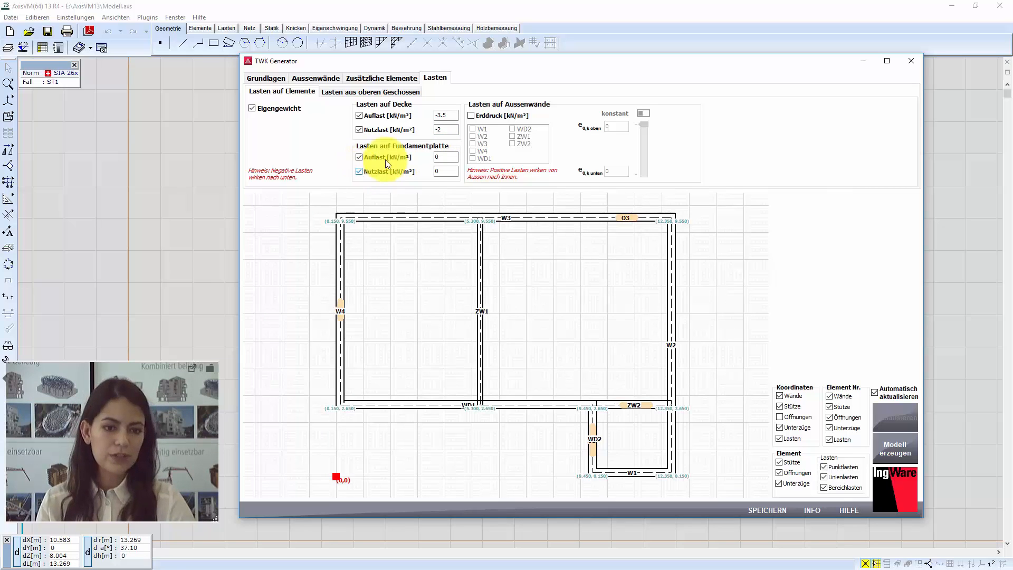
left_click(444, 157)
type("-1")
key("Tab")
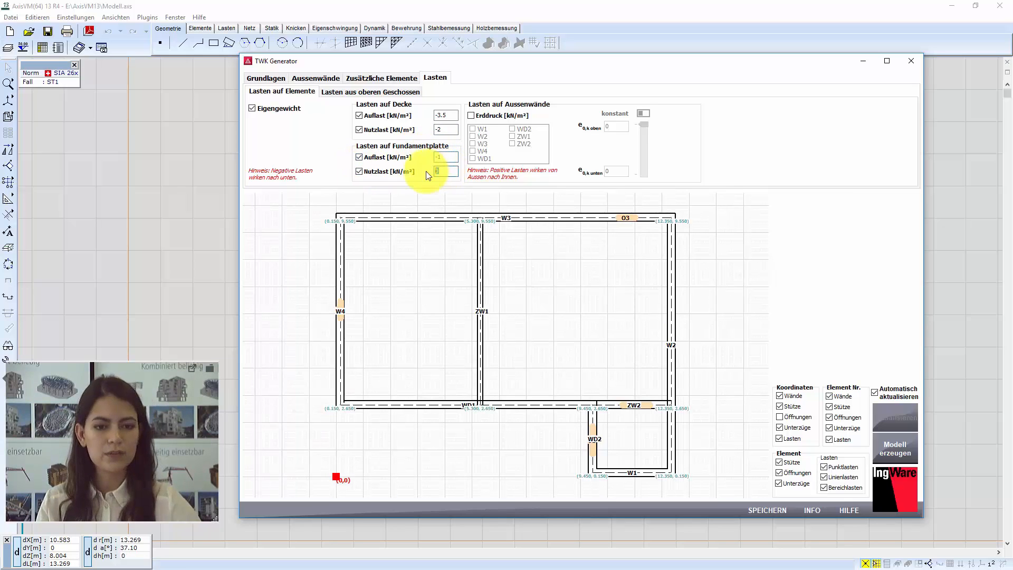
type("-3")
left_click(452, 157)
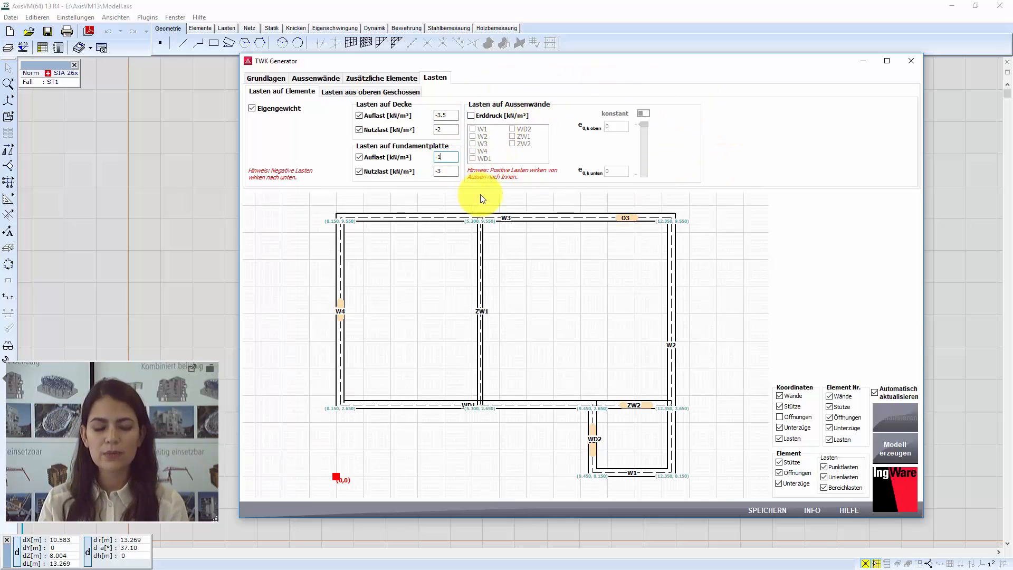
Step: Enable earth pressure (Erddruck) on the exterior walls W3 and W4
left_click(471, 116)
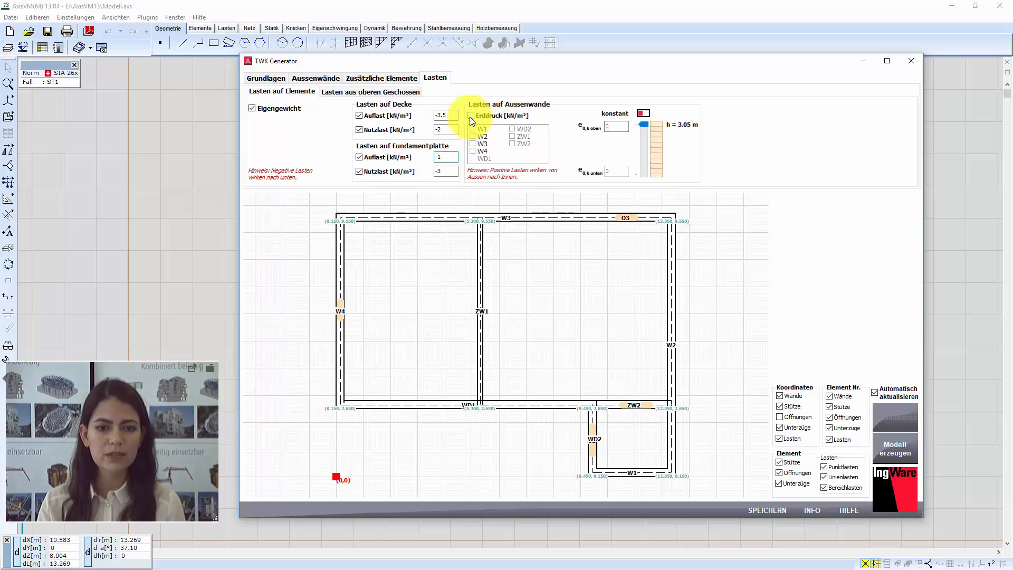
left_click(473, 143)
left_click(473, 151)
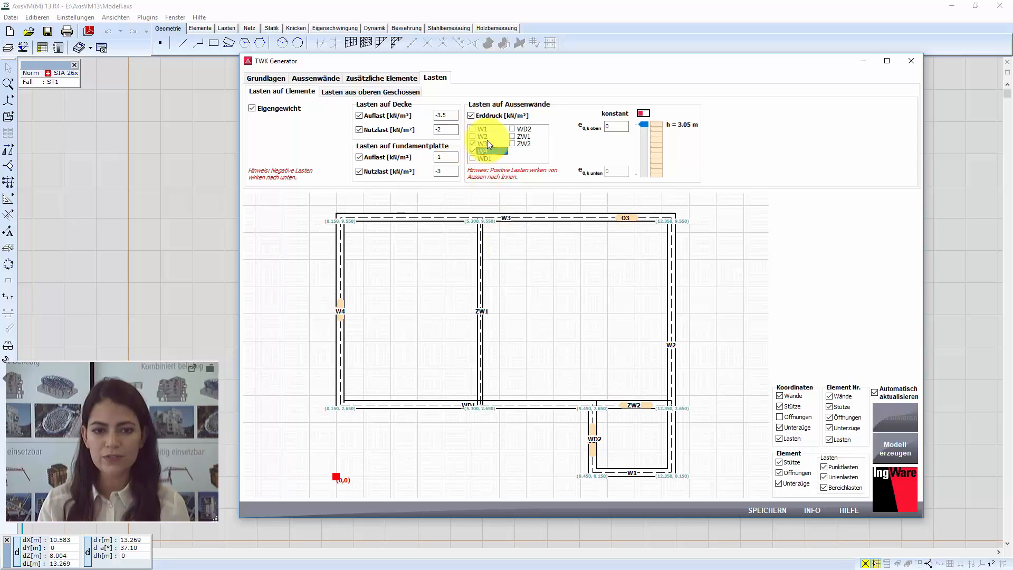
Step: Switch the earth pressure to a triangular distribution (Dreieckverteilung) with a lower value e0,k unten of 20.5 kN/m²
left_click(641, 114)
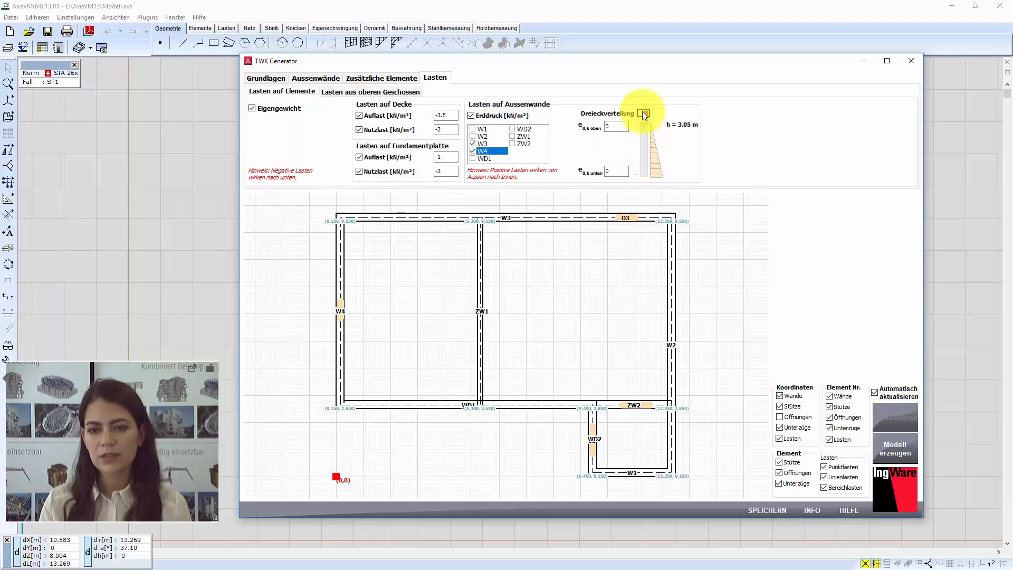
mouse_move(643, 123)
left_mouse_down()
mouse_move(642, 159)
mouse_move(642, 116)
left_mouse_up()
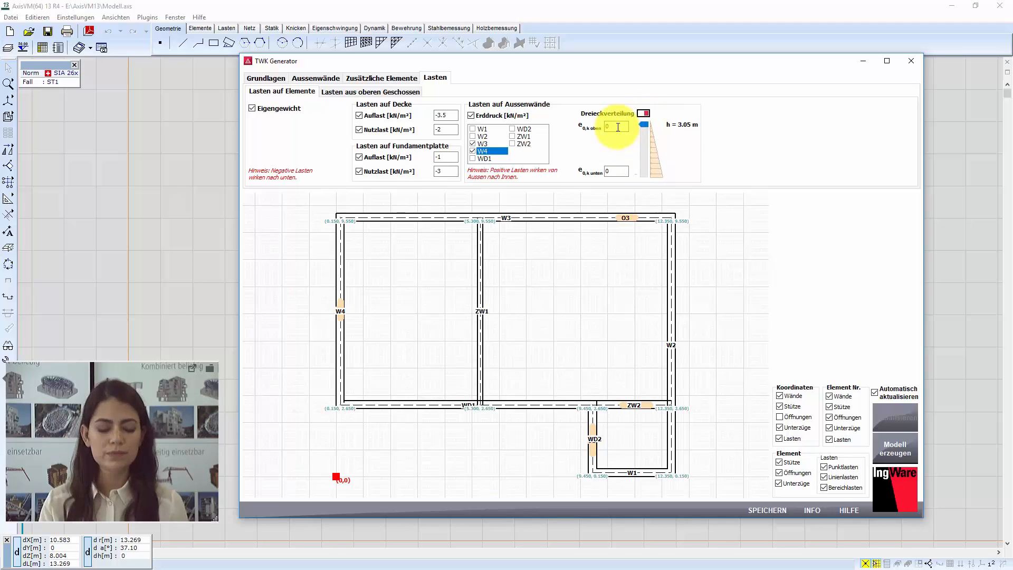
left_click(616, 171)
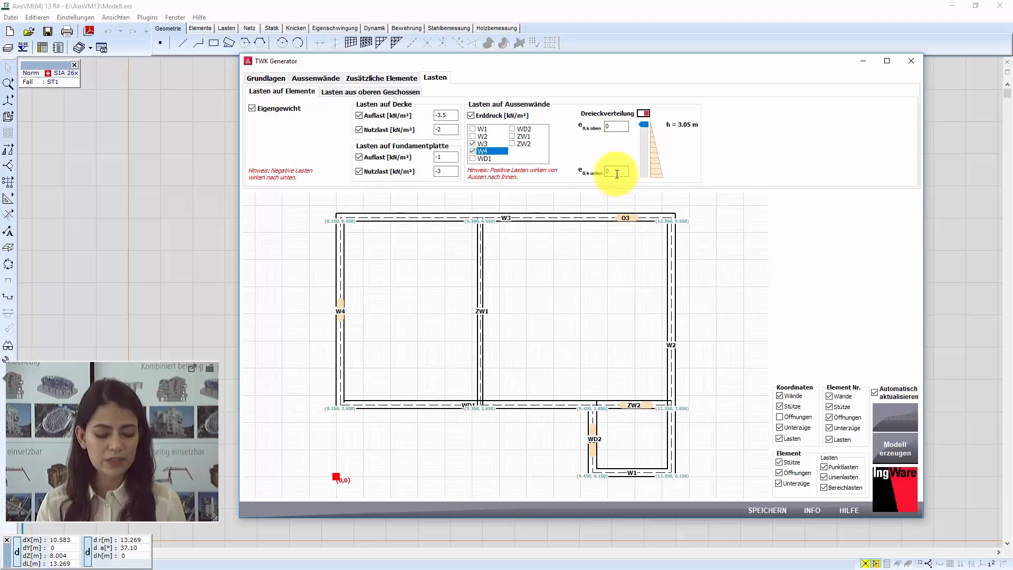
type("20.5")
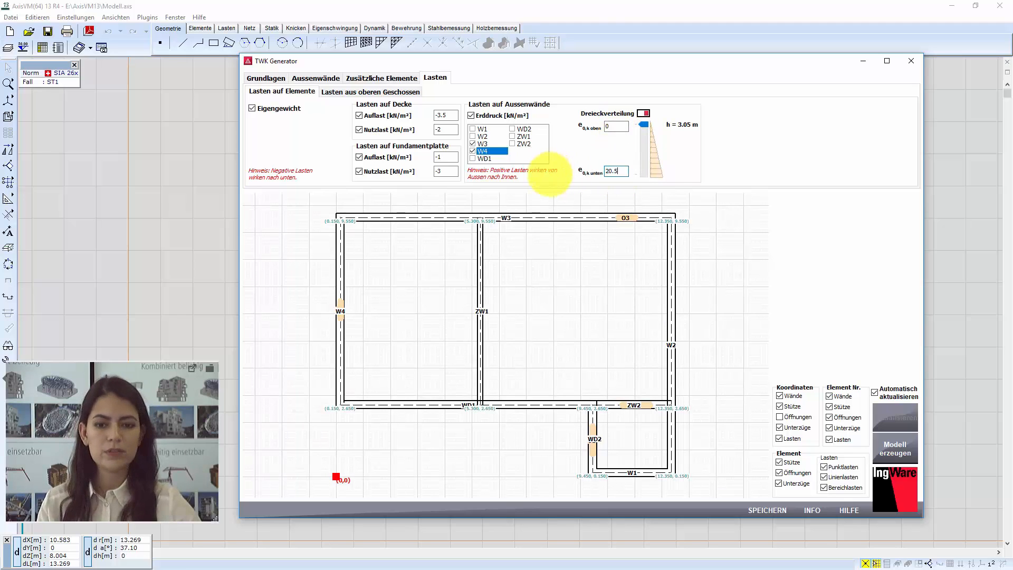
left_click(610, 172)
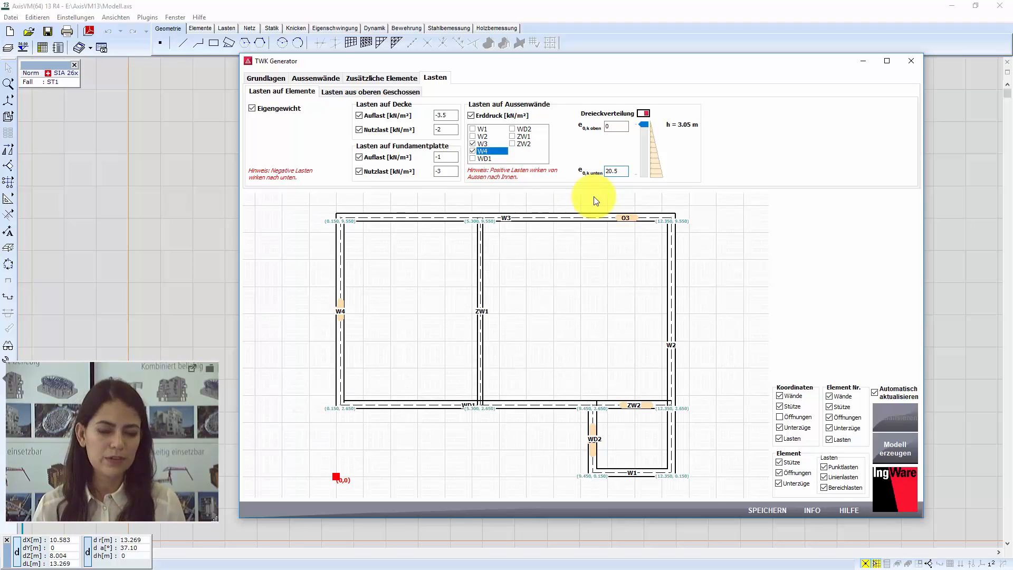
double_click(620, 172)
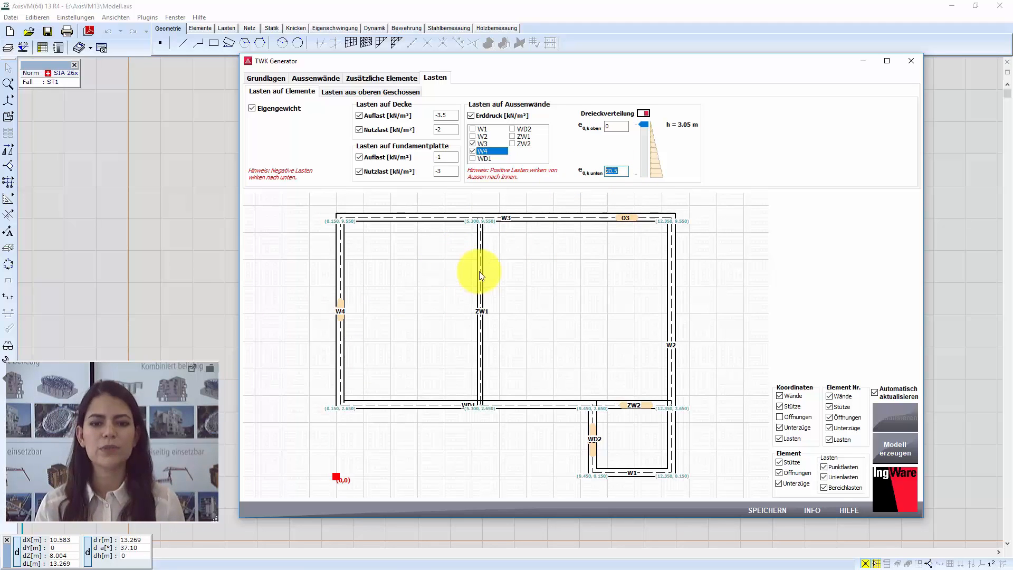
Step: Define a line load (Linienlast) from the upper storeys with an intensity qk of -85 kN/m
left_click(364, 93)
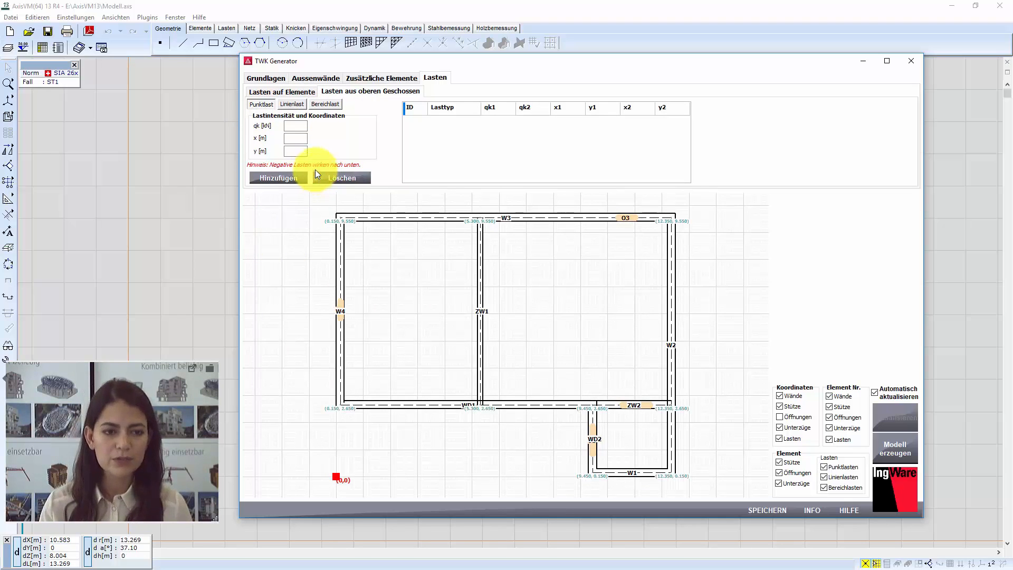
left_click(299, 128)
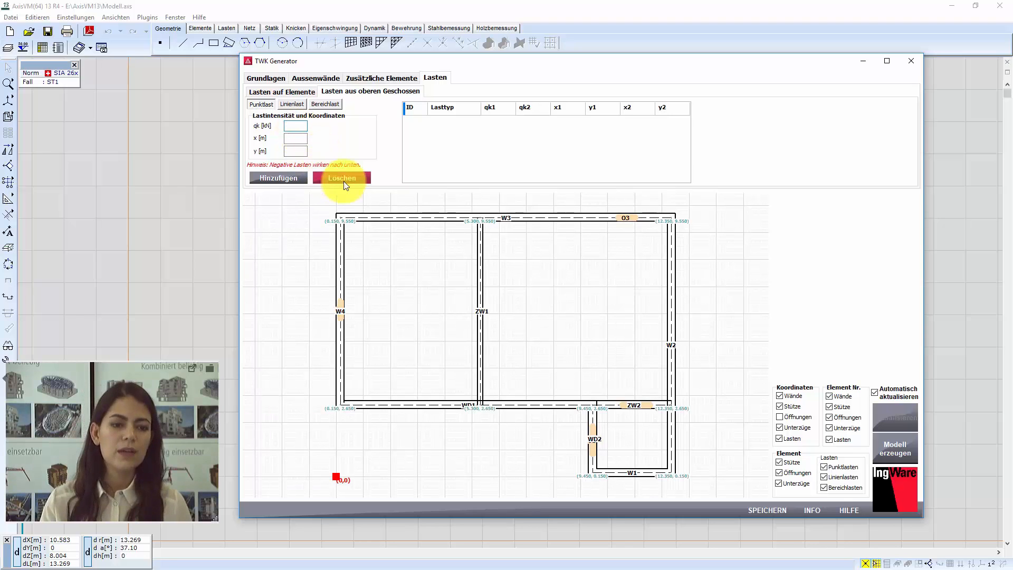
left_click(290, 103)
left_click(265, 105)
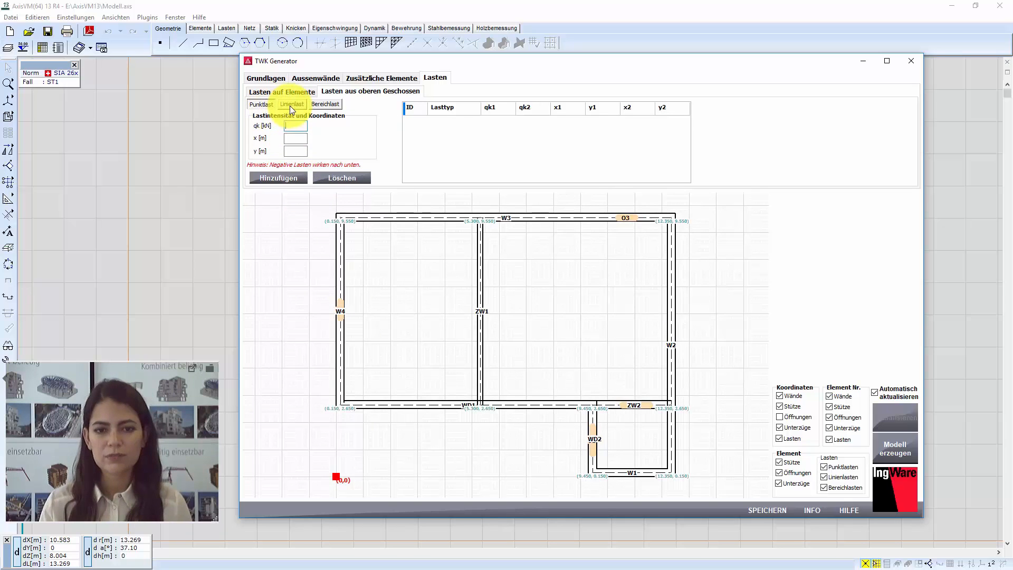
left_click(290, 105)
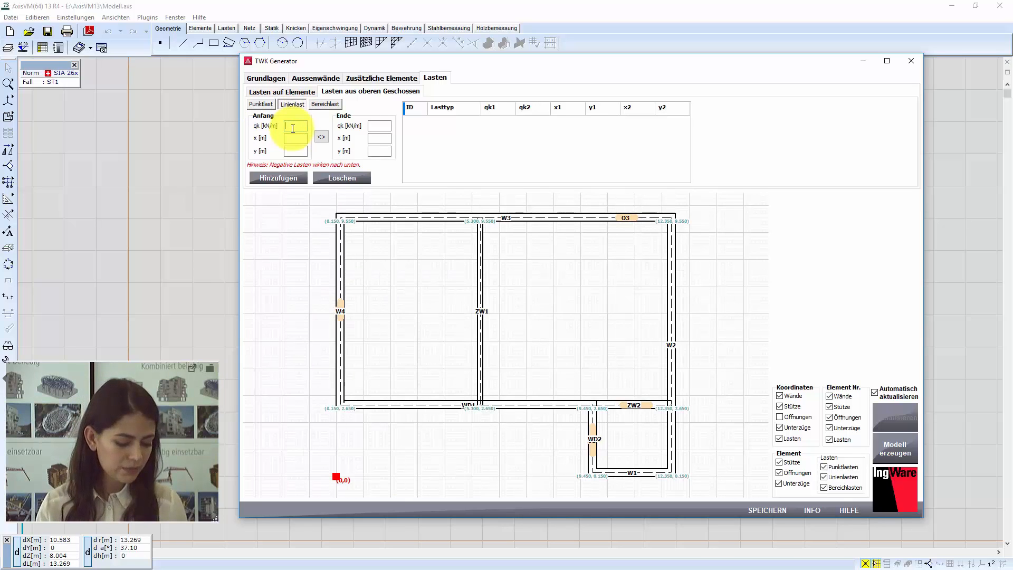
type("-85")
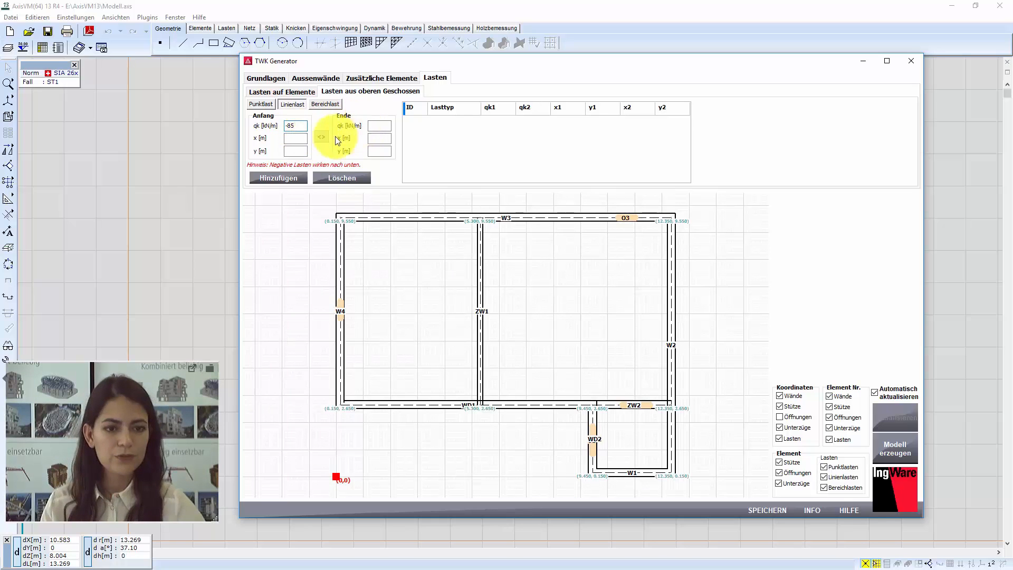
Step: Set the line load's start point to x 5.45 m and y 2.65 m
left_click(295, 138)
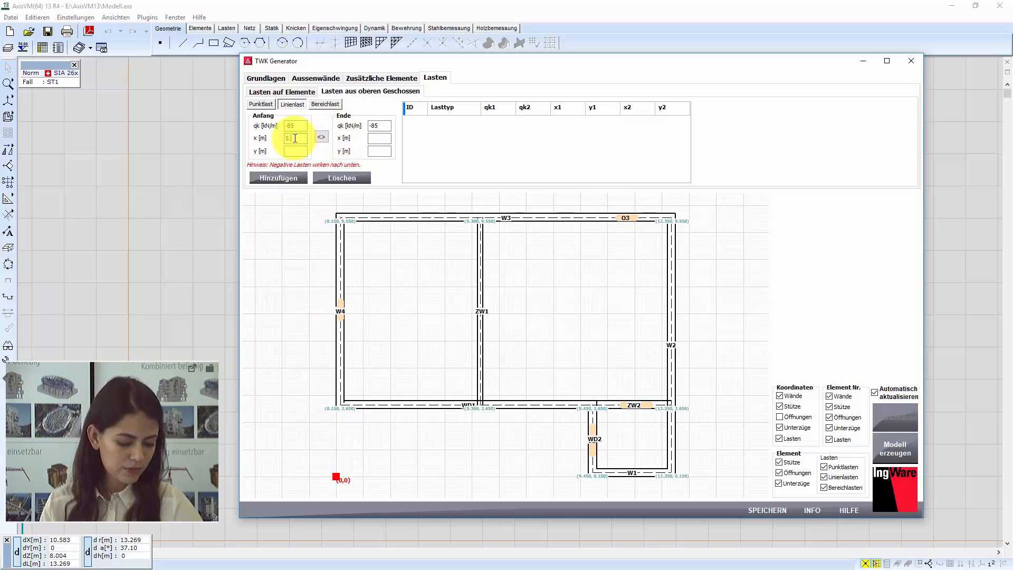
type("5.45")
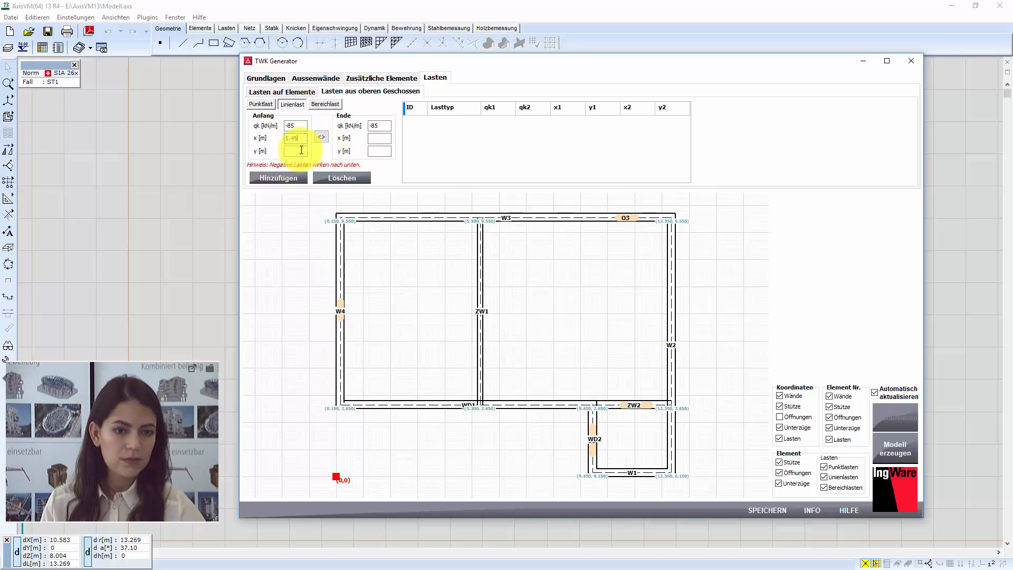
left_click(297, 152)
type("2.")
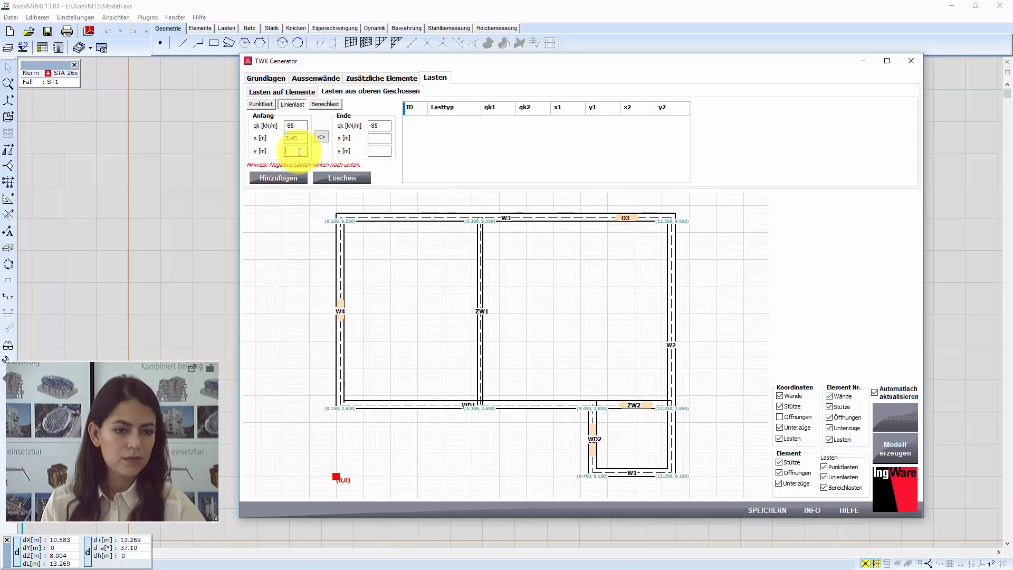
type("65")
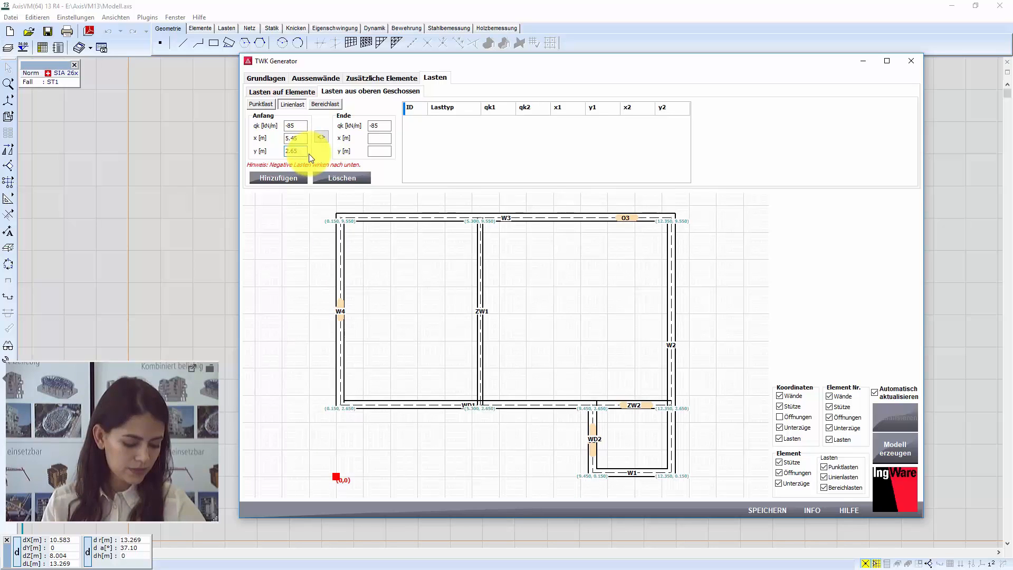
Step: Set the line load's end point to x 5.45 m and y 9.55 m and add the load to the list
left_click(377, 139)
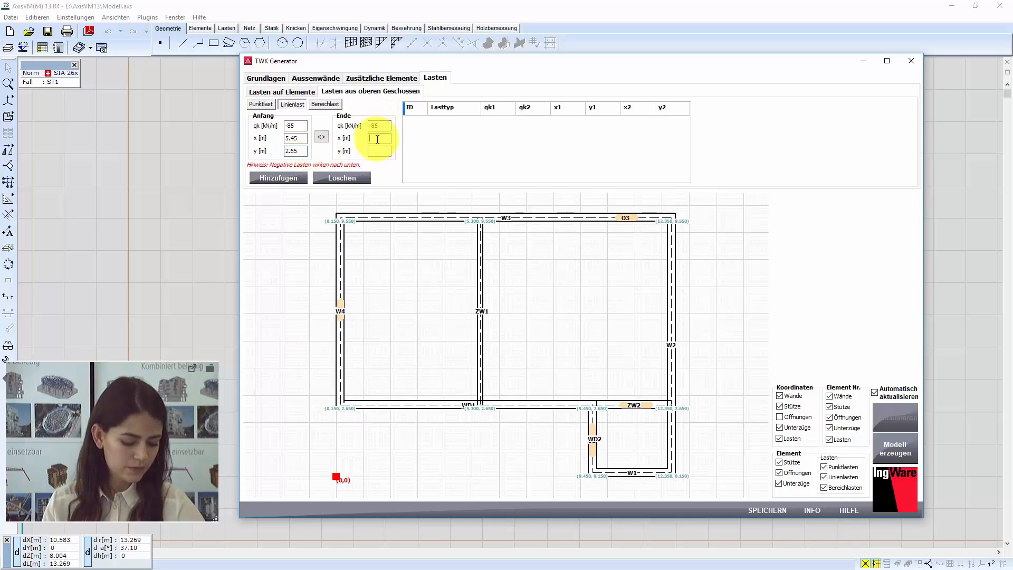
type("5.45")
left_click(380, 150)
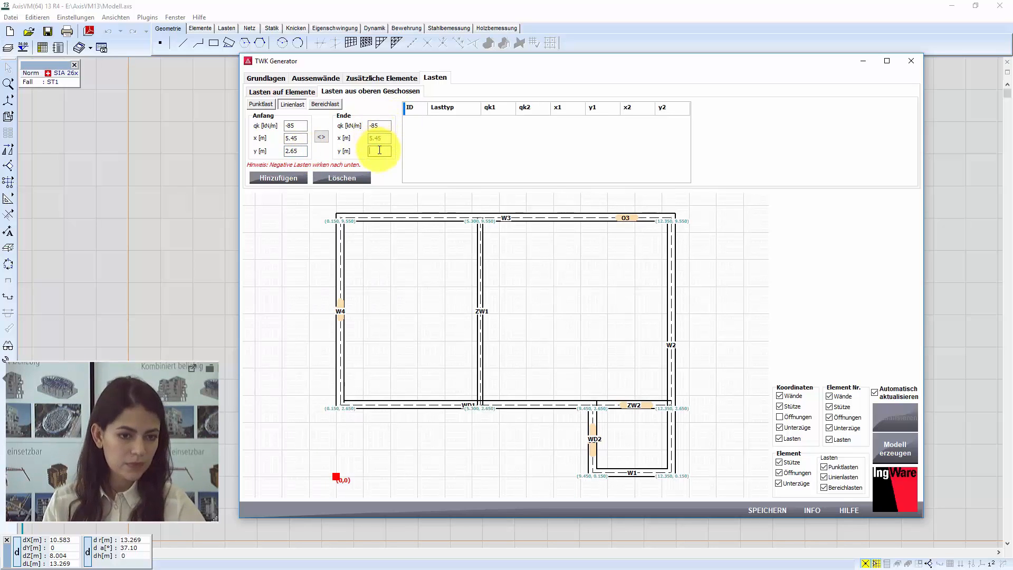
type("9.55")
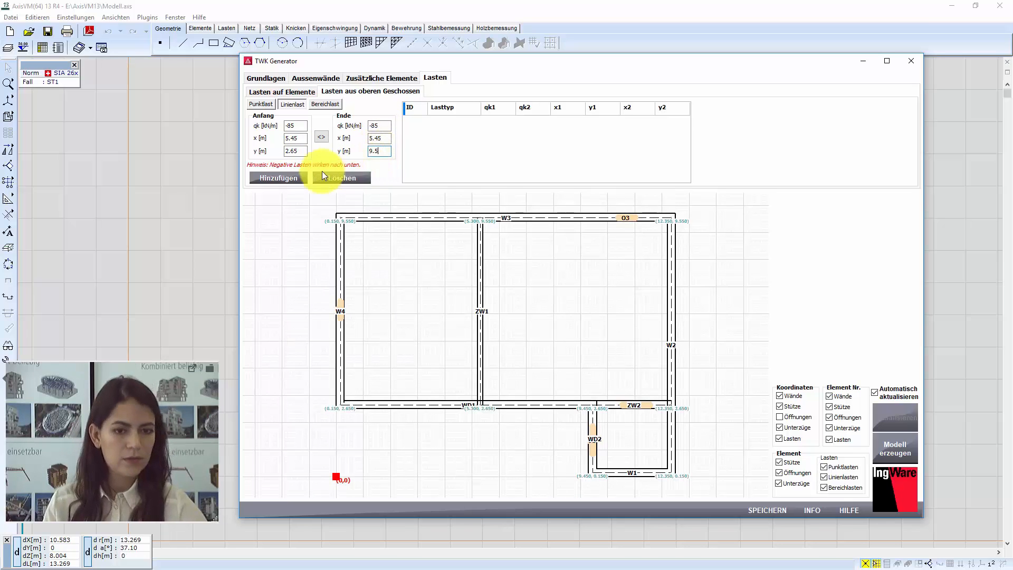
left_click(286, 180)
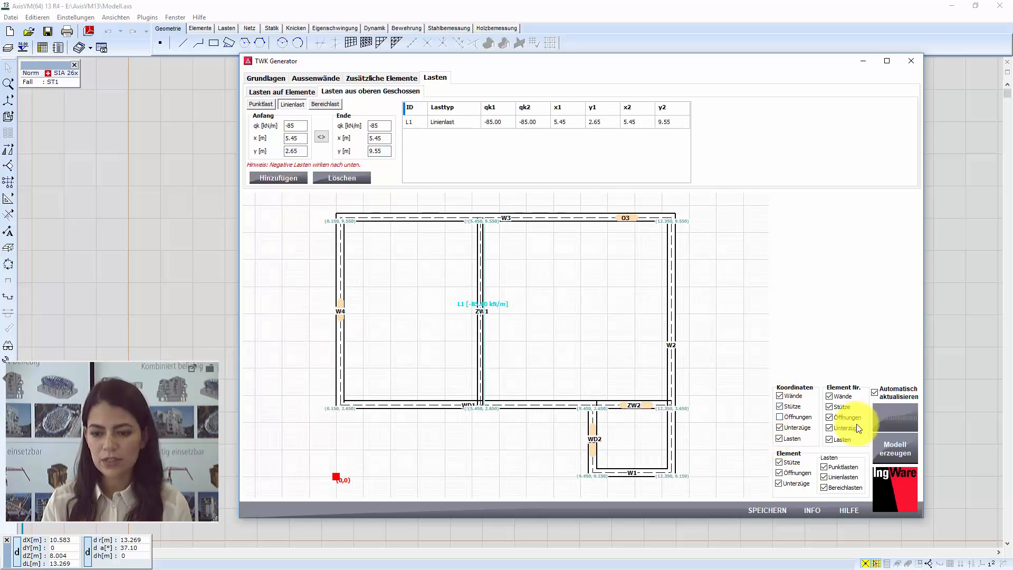
Step: Hide the line loads in the plan preview and show them again
left_click(824, 477)
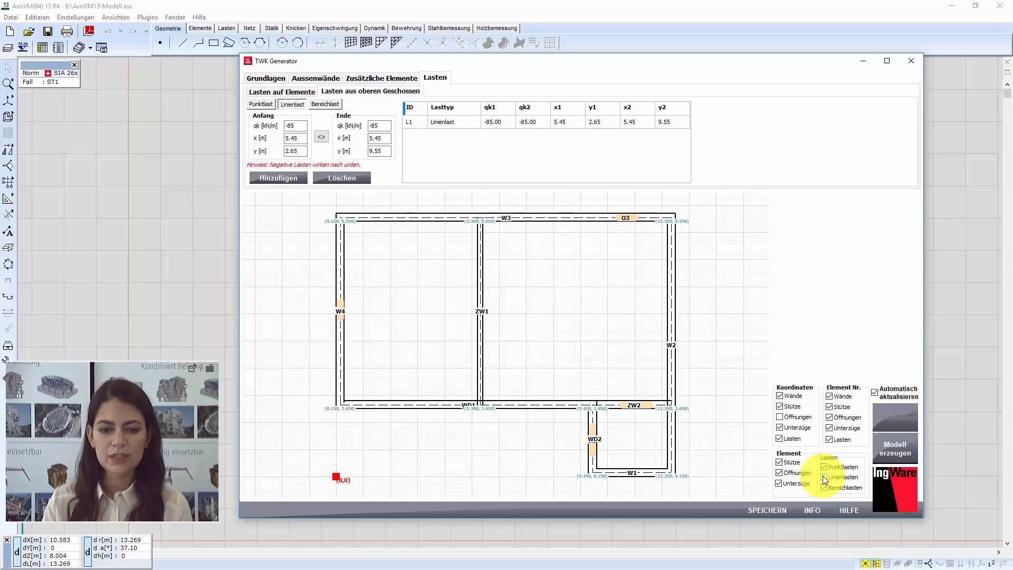
left_click(824, 477)
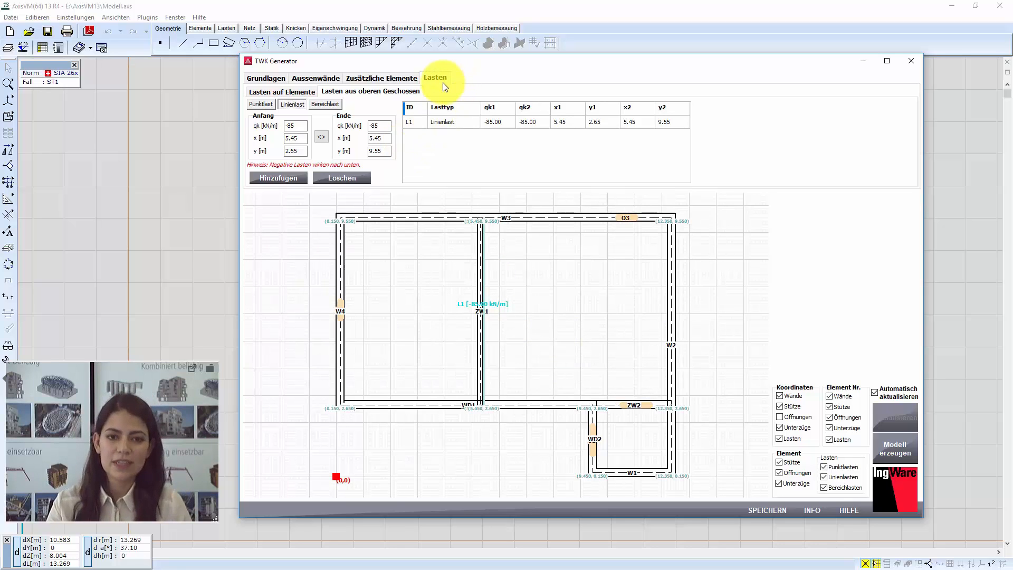
Step: Generate the structural model from the shelter definition and save it as TWK Webinar
left_click(895, 456)
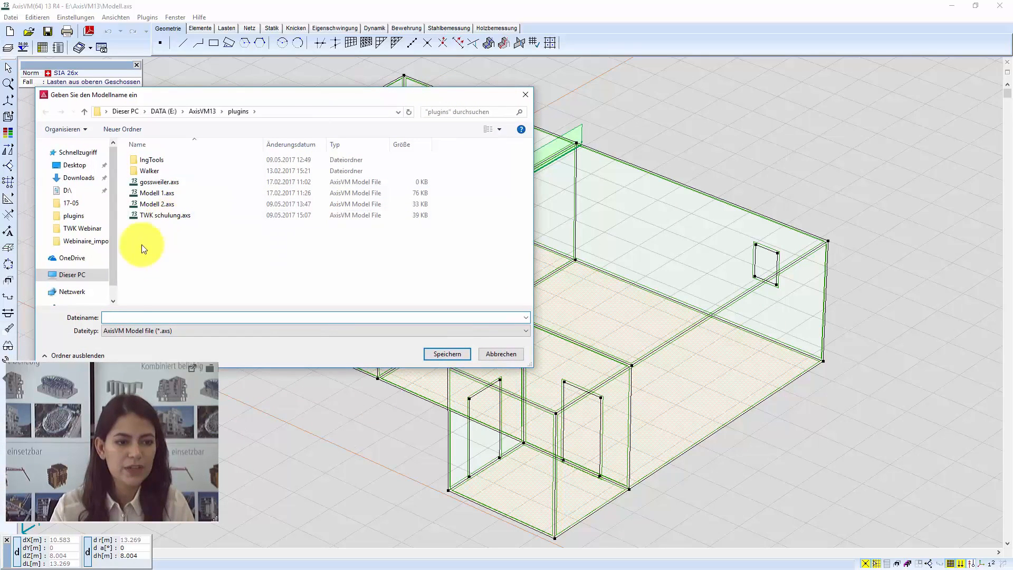
type("TW")
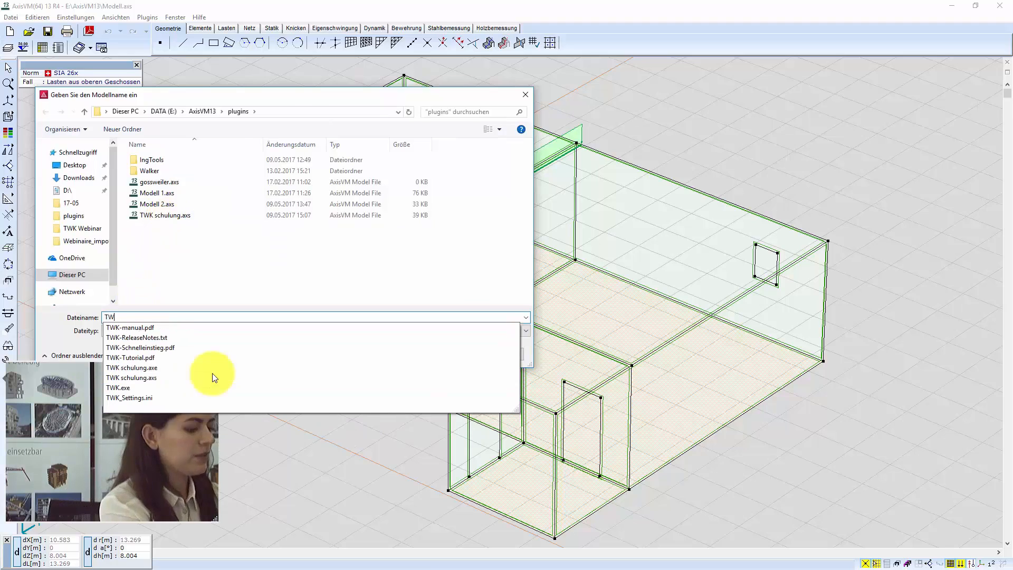
type("K We")
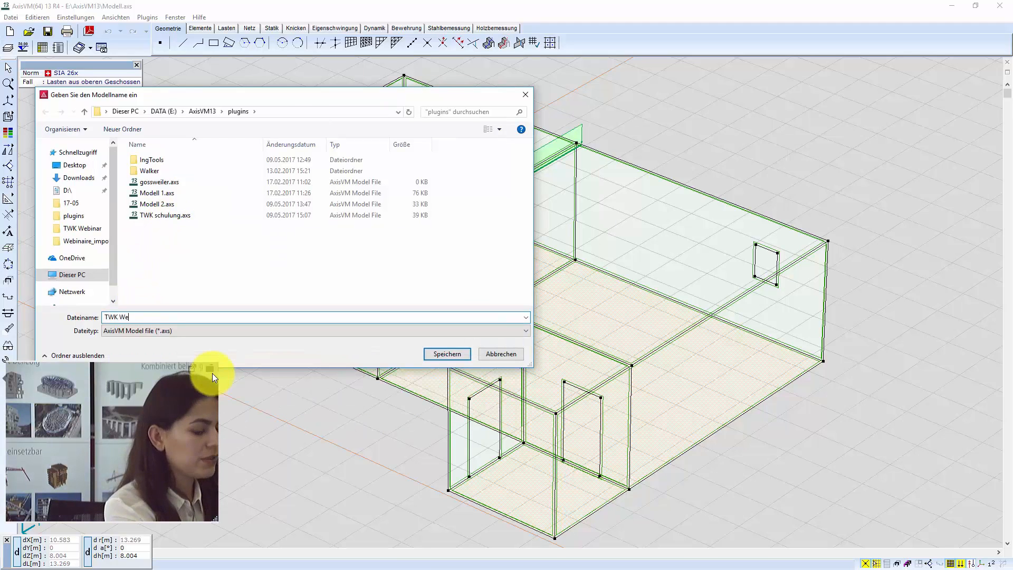
type("binar")
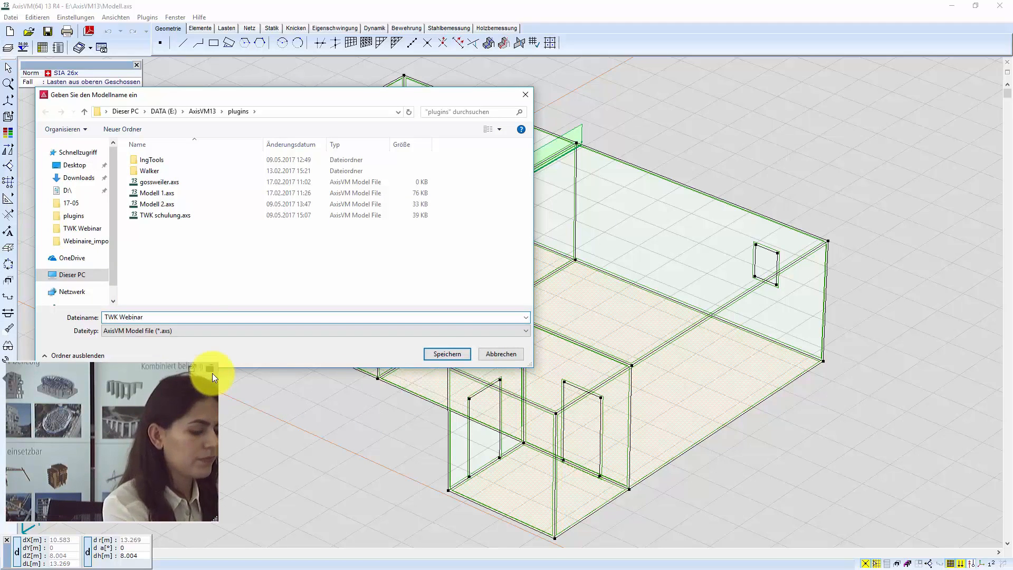
key("Return")
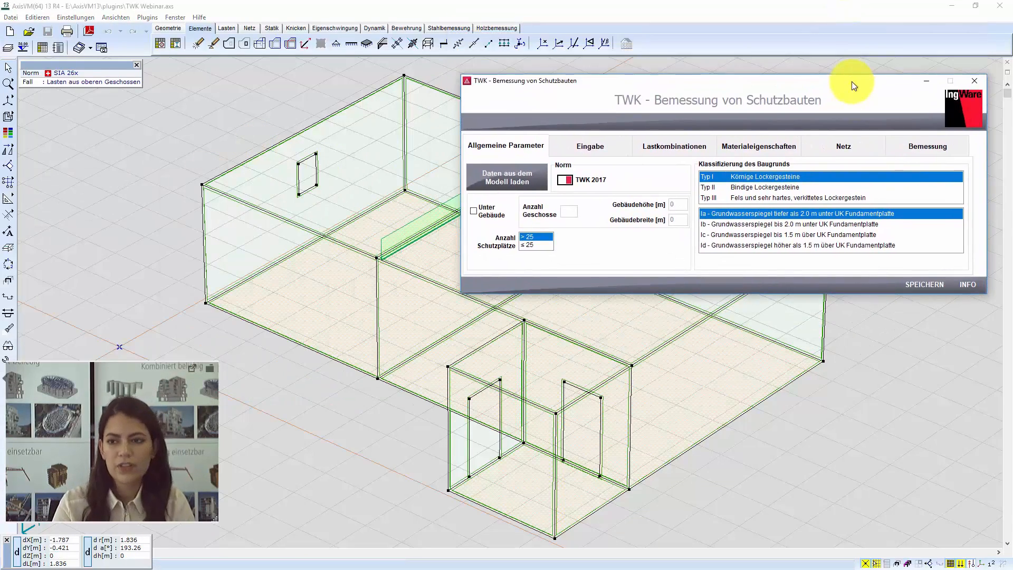
Step: Minimise the TWK Bemessung window and turn off the load display in the generated model
left_click(932, 81)
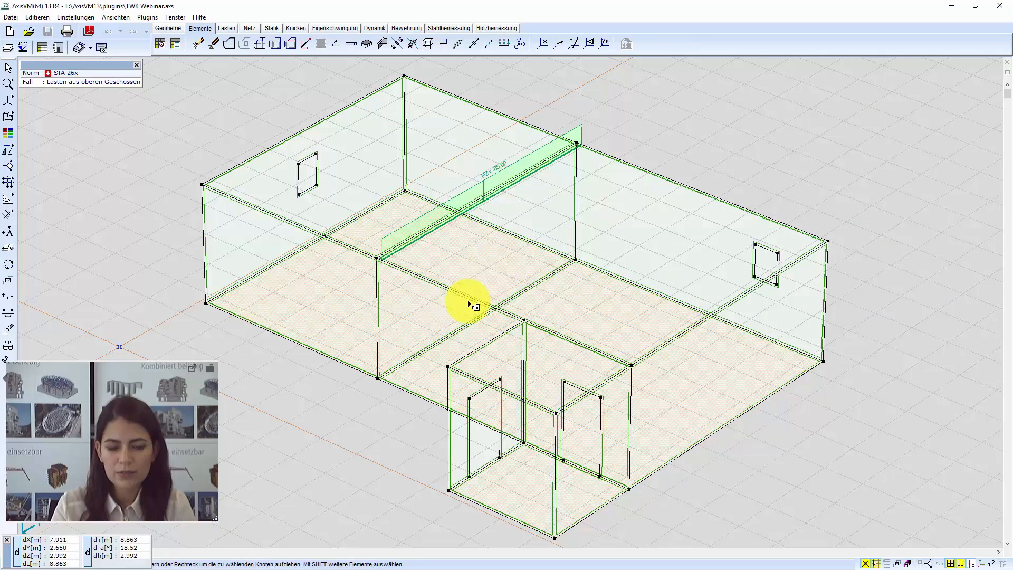
scroll(465, 301, "down", 2)
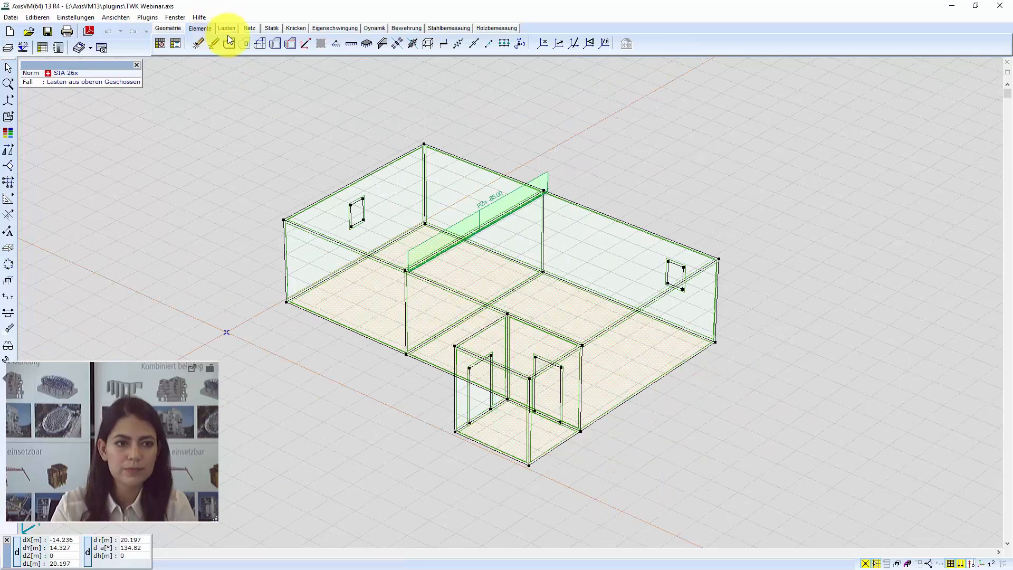
left_click(961, 563)
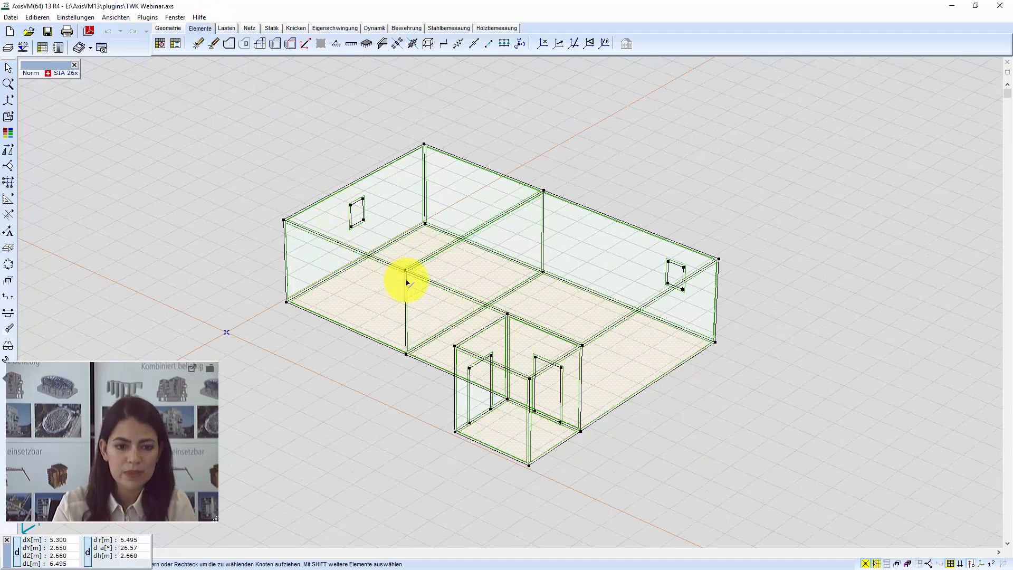
scroll(409, 277, "up", 1)
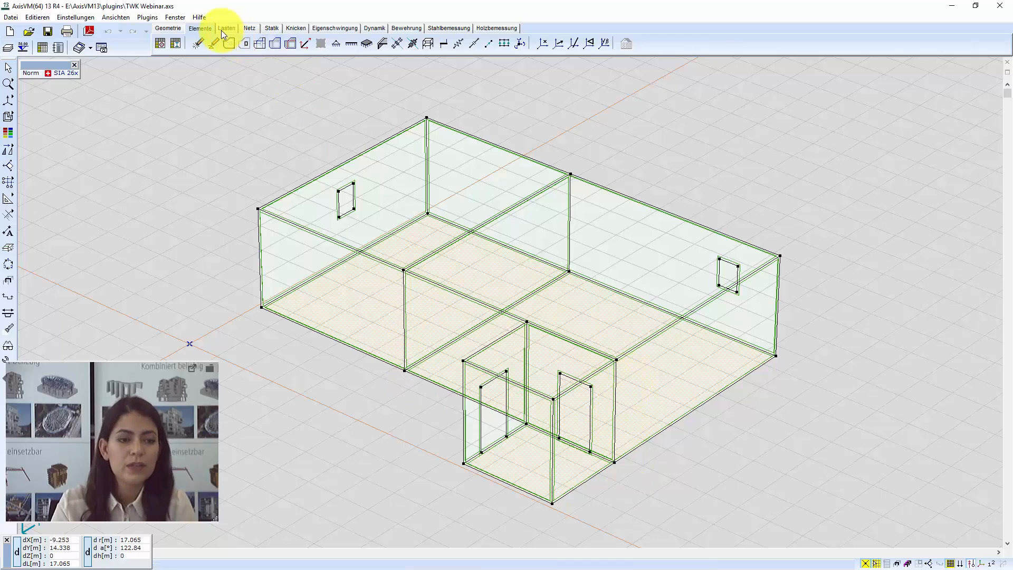
Step: Split the long front wall domain along the vertical line where the interior partition ZW1 meets it
left_click(290, 47)
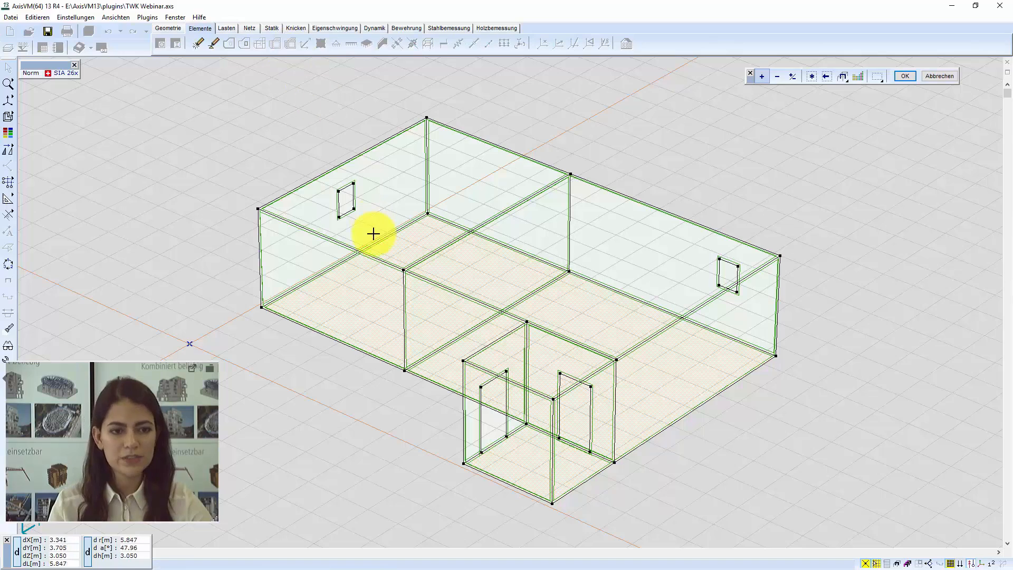
left_click(382, 266)
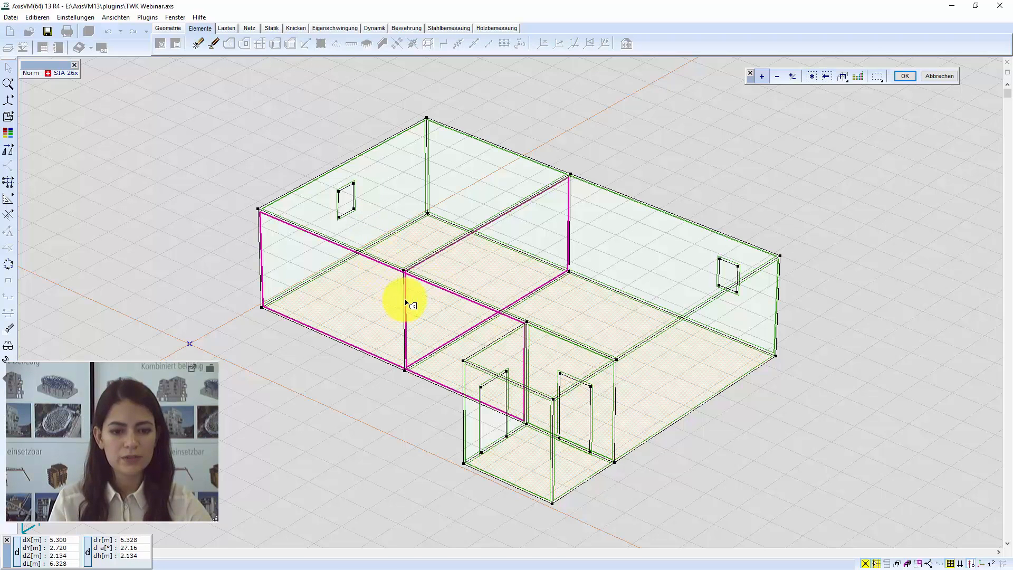
left_click(407, 300)
left_click(404, 299, "ctrl")
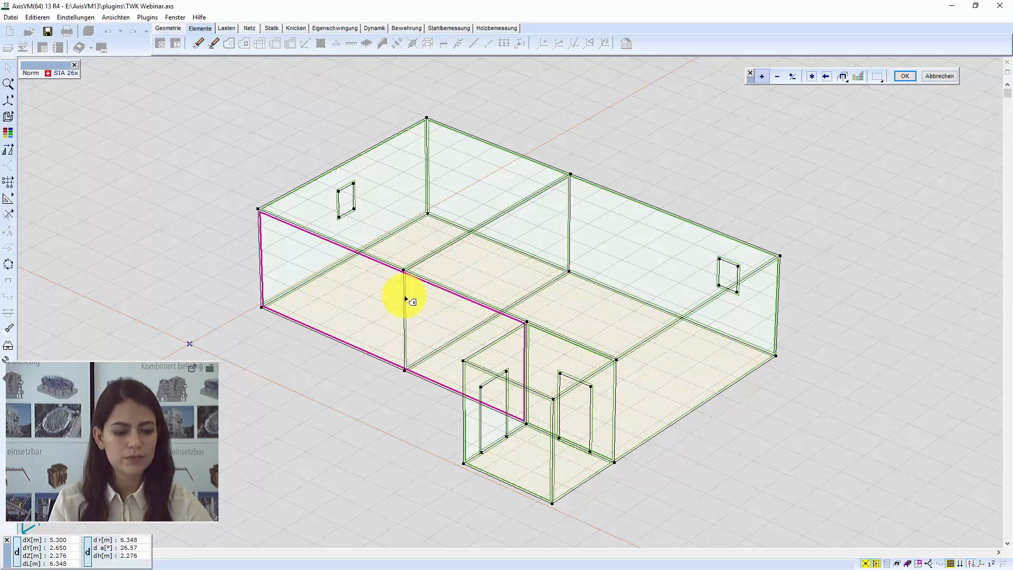
key("Return")
left_click(404, 299)
key("Return")
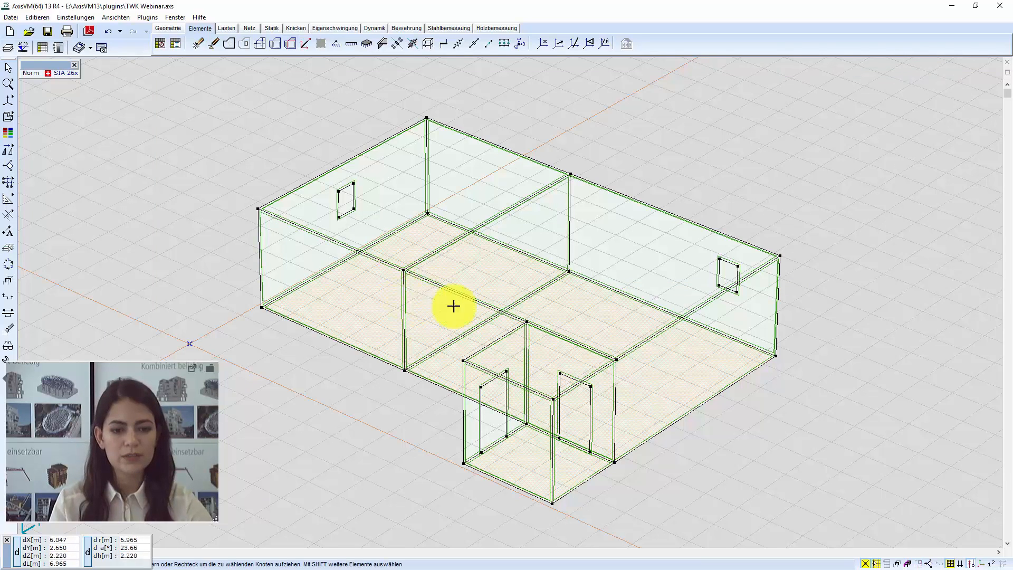
Step: Split the side wall domain next to the entrance room along the vertical line where the long front wall meets it
left_click(289, 44)
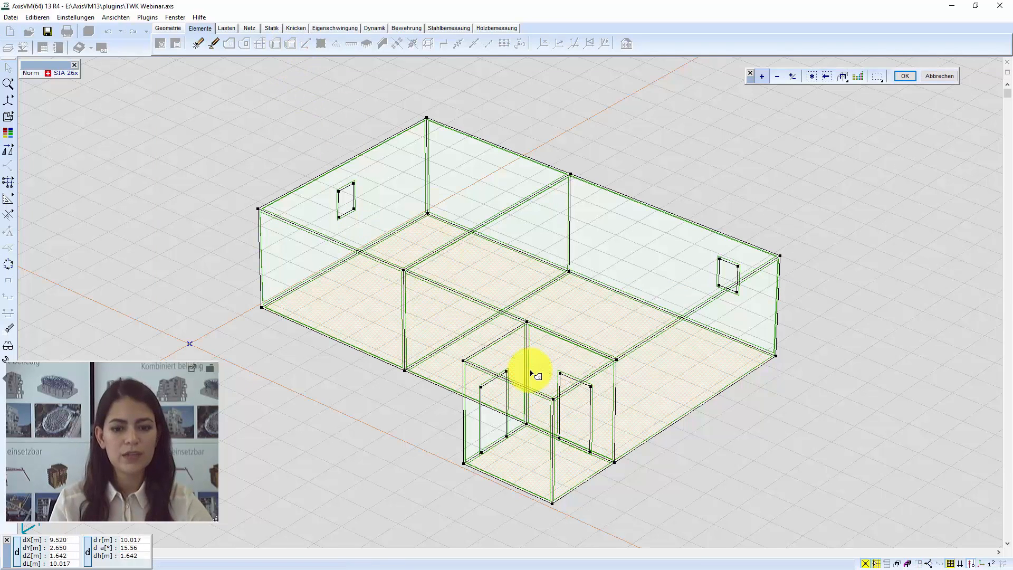
left_click(614, 367)
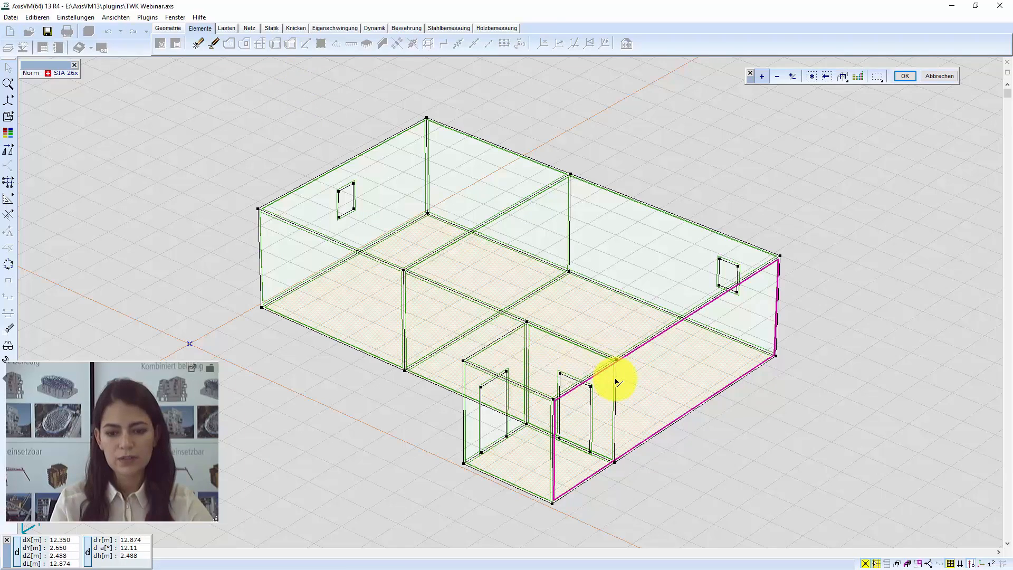
key("Return")
Step: Split the long rear wall domain along the vertical line where the interior partition ZW1 meets it
left_click(290, 45)
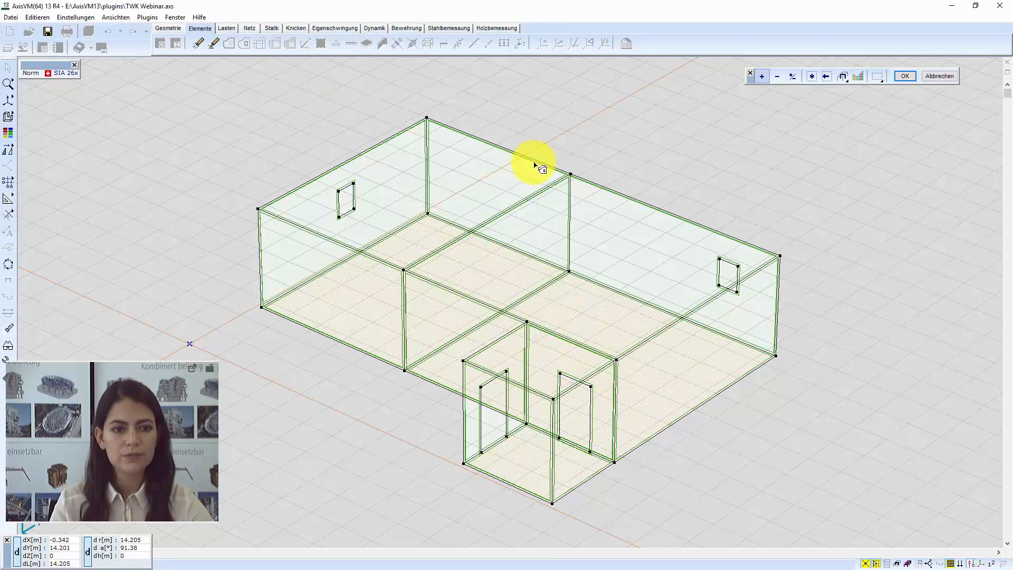
left_click(578, 272)
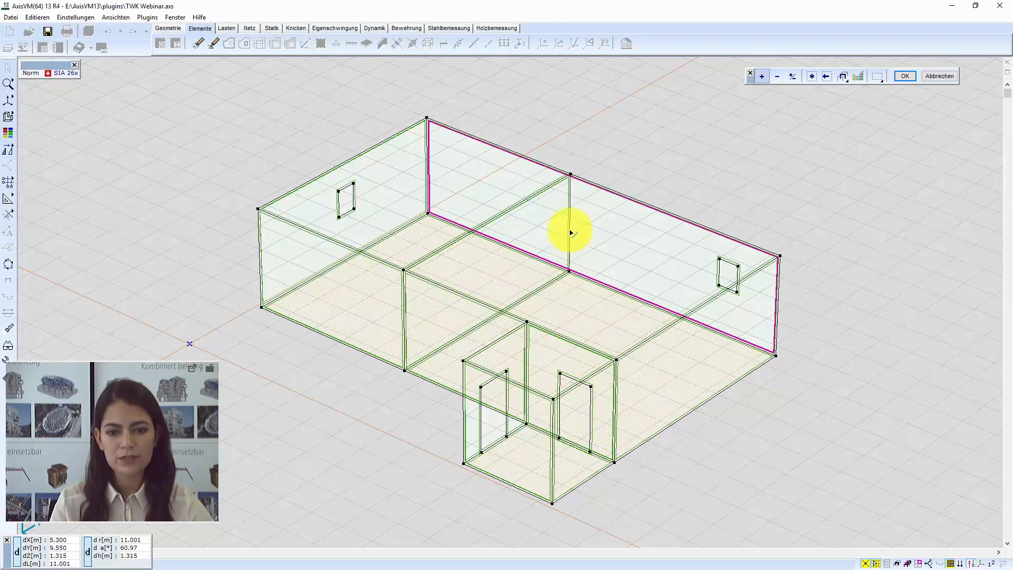
key("Return")
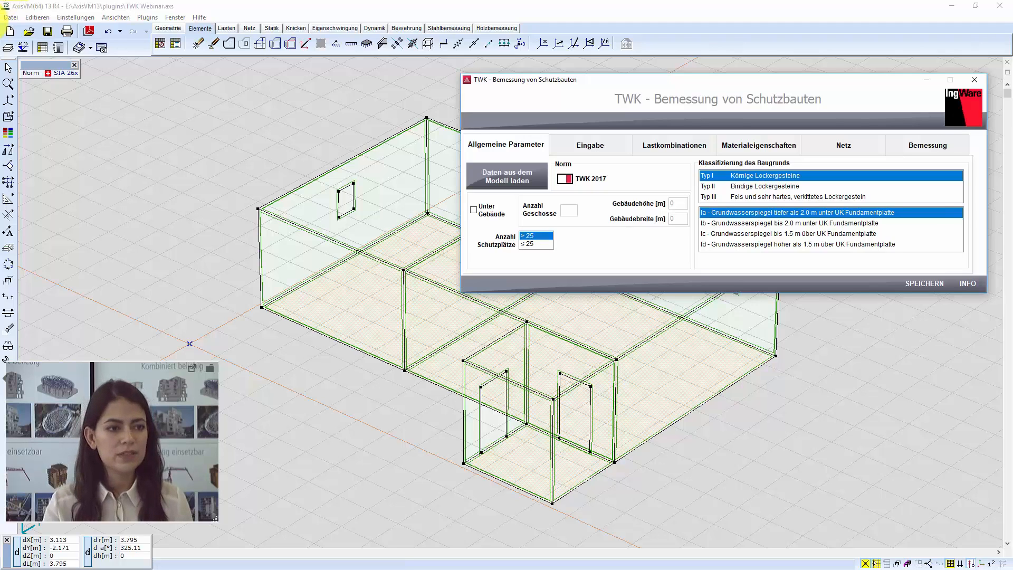
Step: Arrange the shelter model and the TWK Bemessung window so that both are fully visible beside each other
left_click_drag(791, 78, 800, 67)
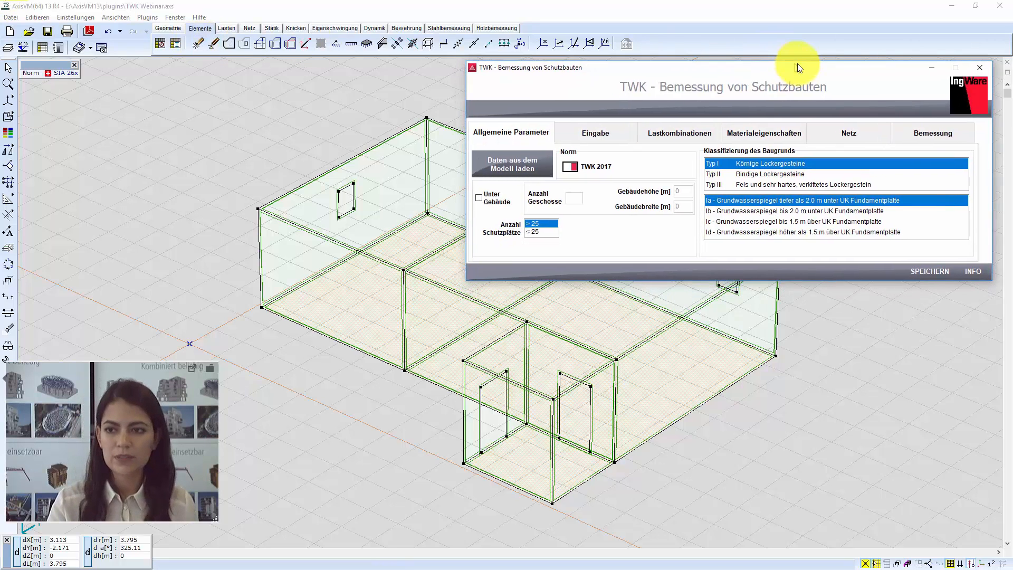
left_click(331, 362)
scroll(506, 322, "down", 2)
middle_click_drag(513, 317, 267, 237)
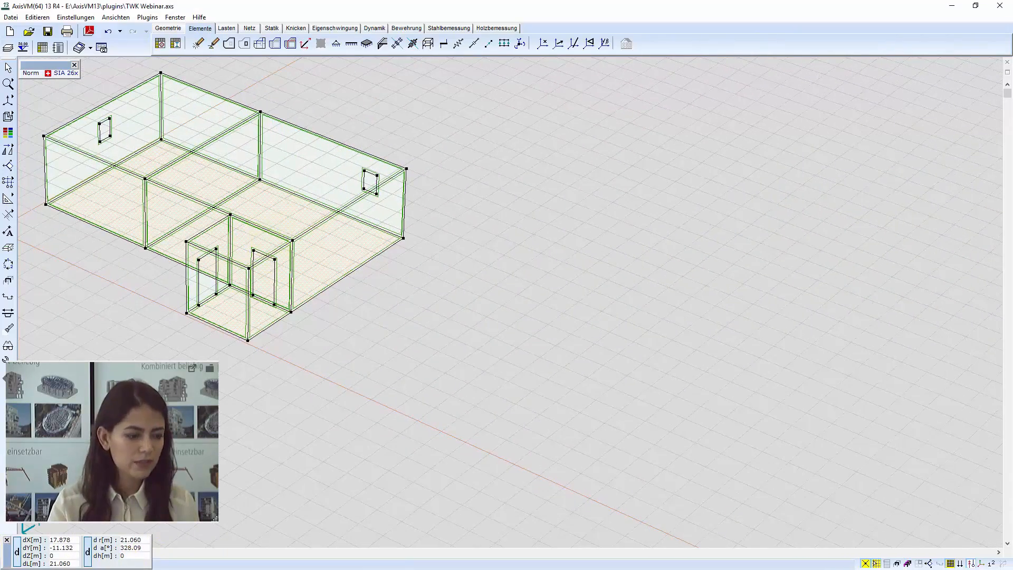
key("alt+Tab")
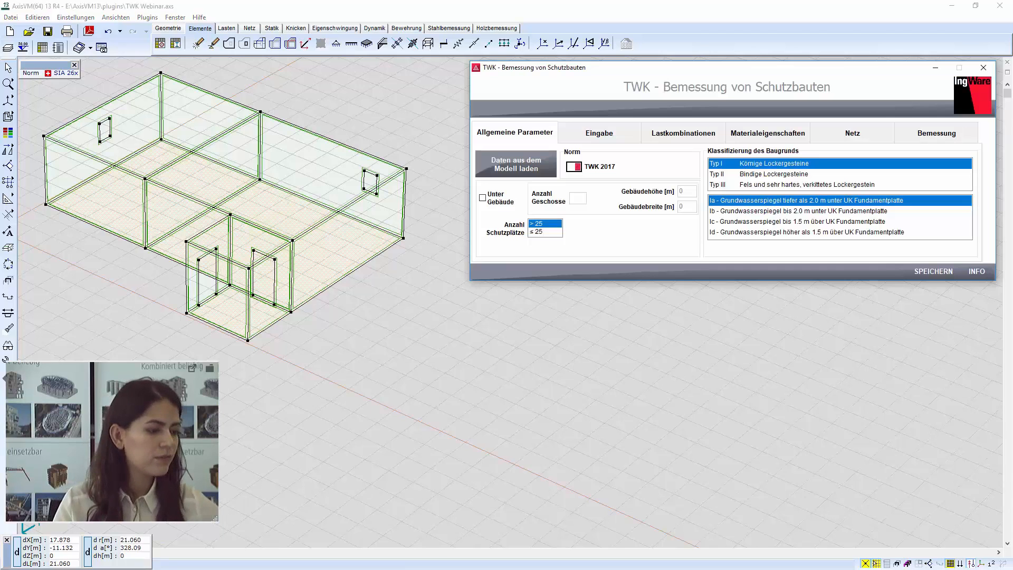
left_click_drag(851, 72, 840, 237)
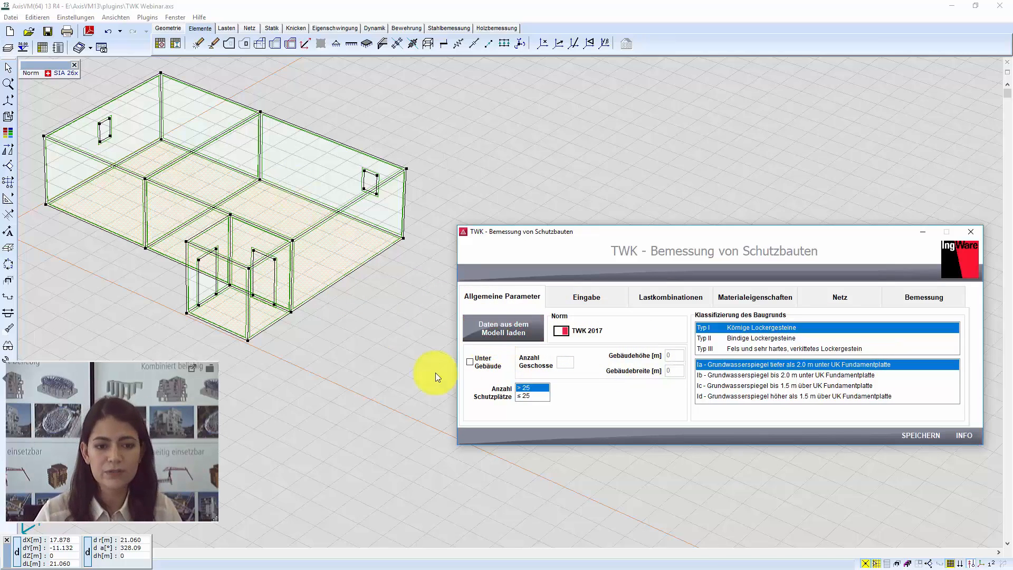
Step: Switch the standard (Norm) to Übergangsbestimmungen TWK 1994 and back to TWK 2017
left_click(561, 332)
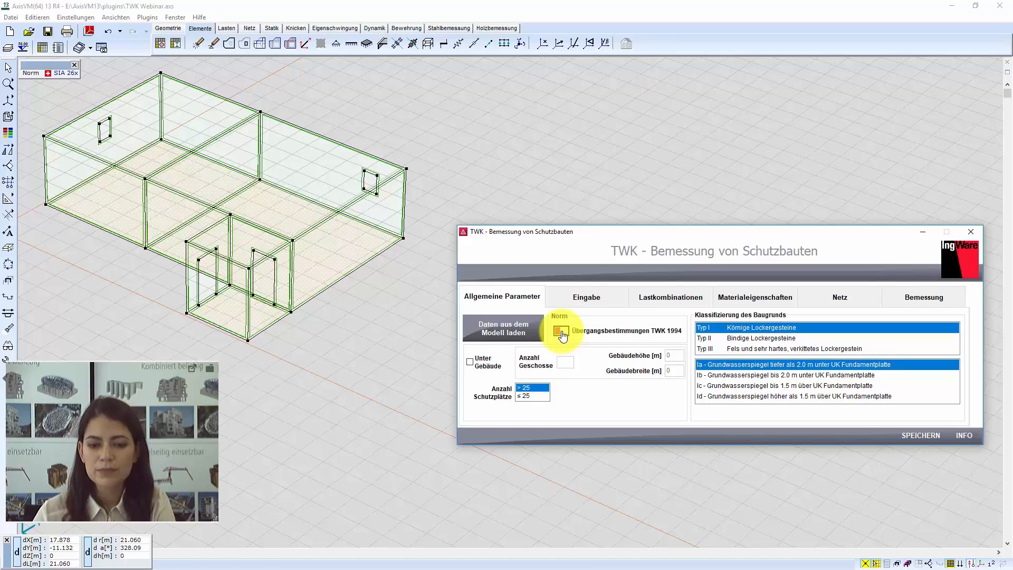
left_click(561, 332)
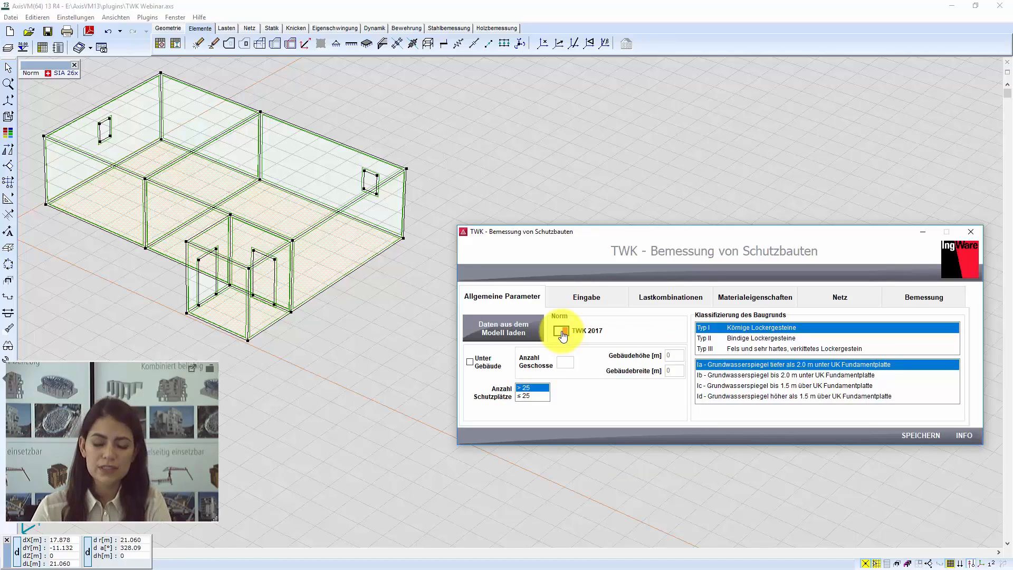
left_click(561, 332)
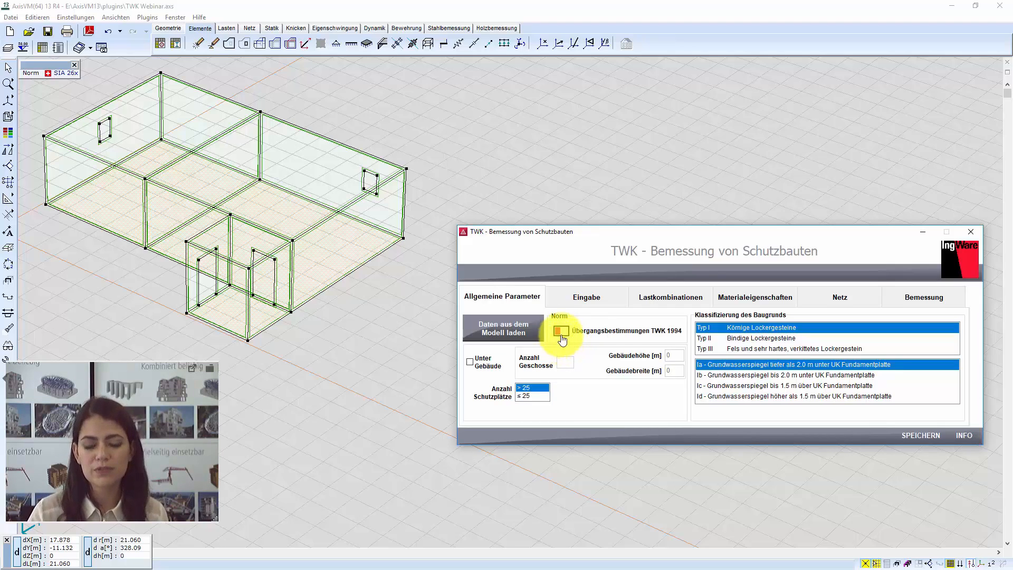
left_click(561, 332)
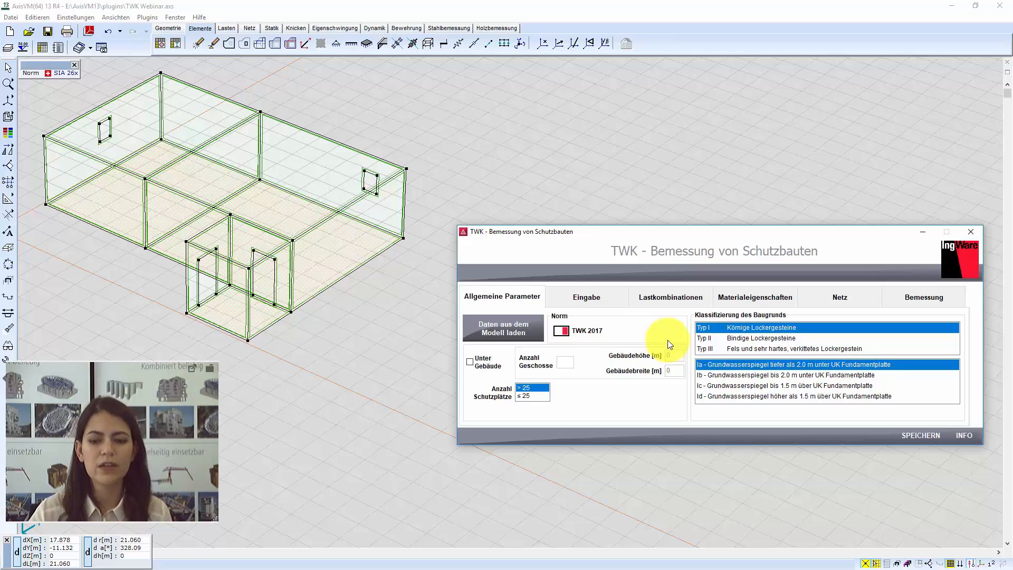
Step: Mark the shelter as lying under a building with 4 storeys, a building height of 12.8 m and a width of 21.2 m
left_click(473, 364)
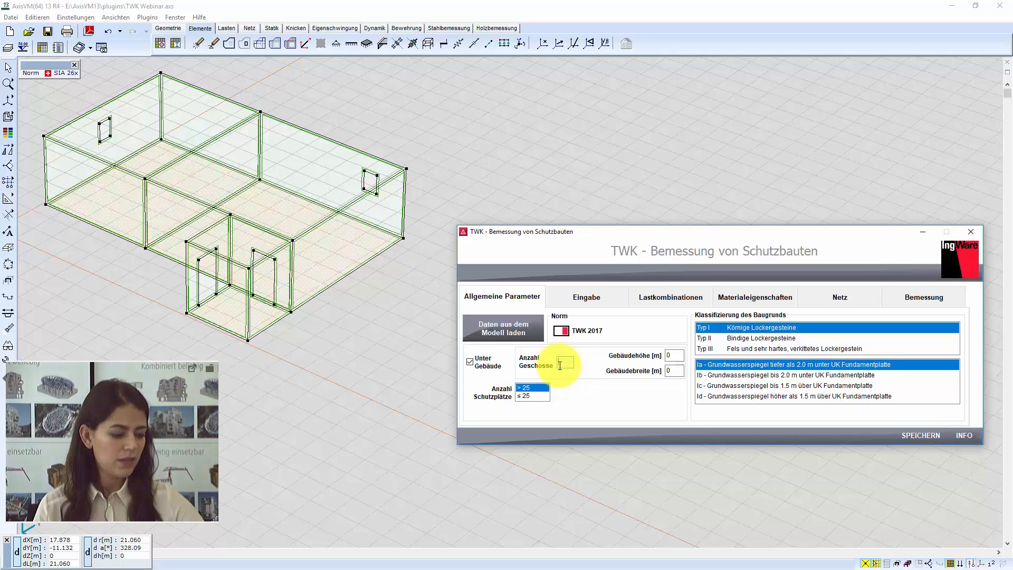
left_click(560, 365)
type("4")
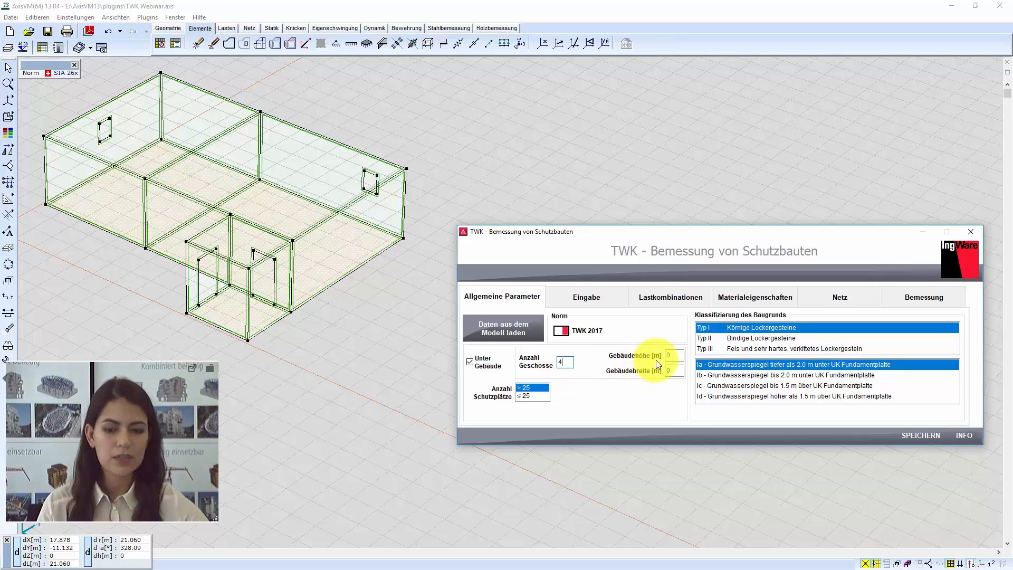
key("Tab")
type("12.8")
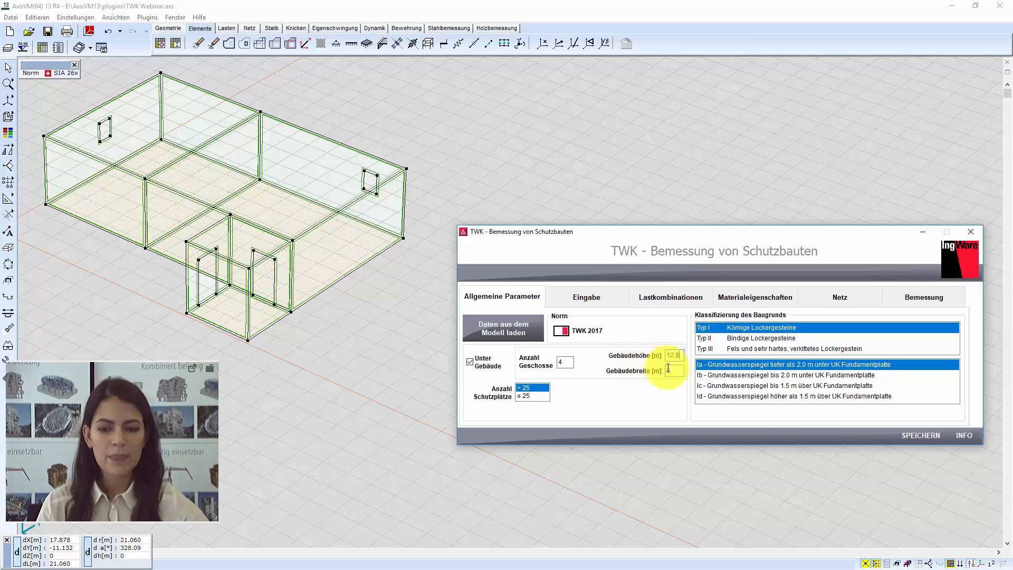
key("Tab")
type("1")
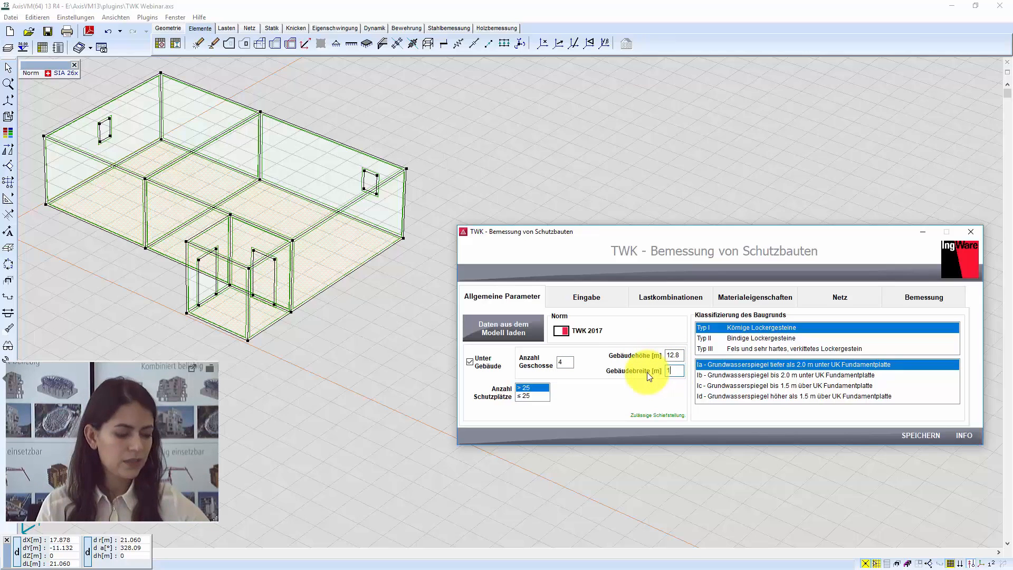
type("1.")
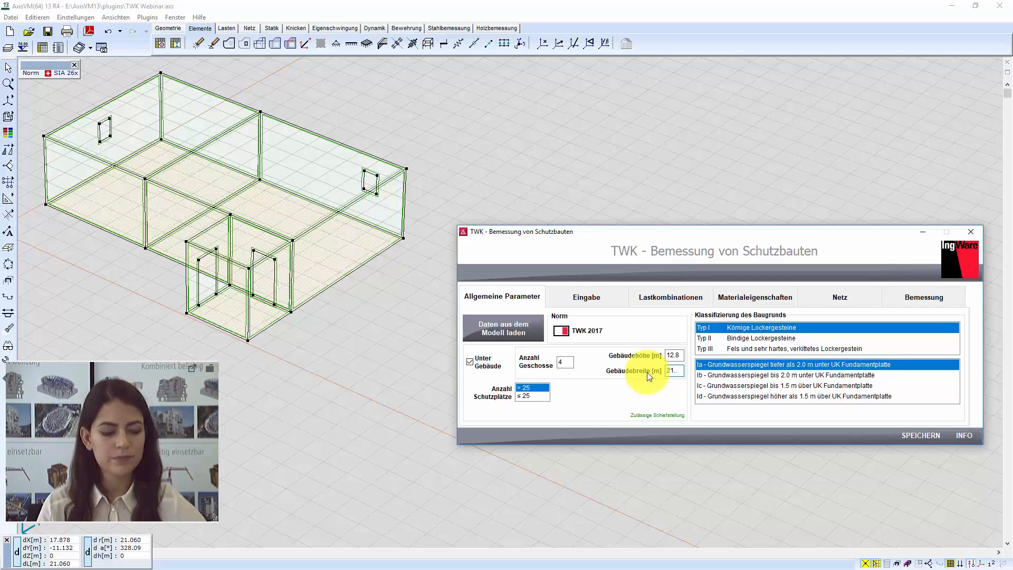
type("2")
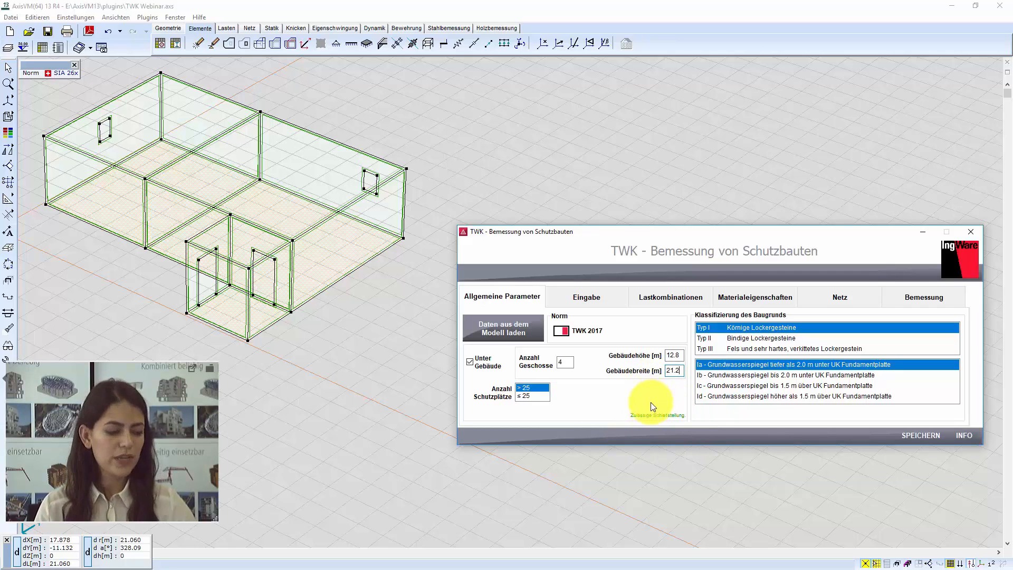
Step: Try a building height (Gebäudehöhe) of 100 m and return it to 12.8 m
left_click_drag(679, 356, 649, 355)
type("100")
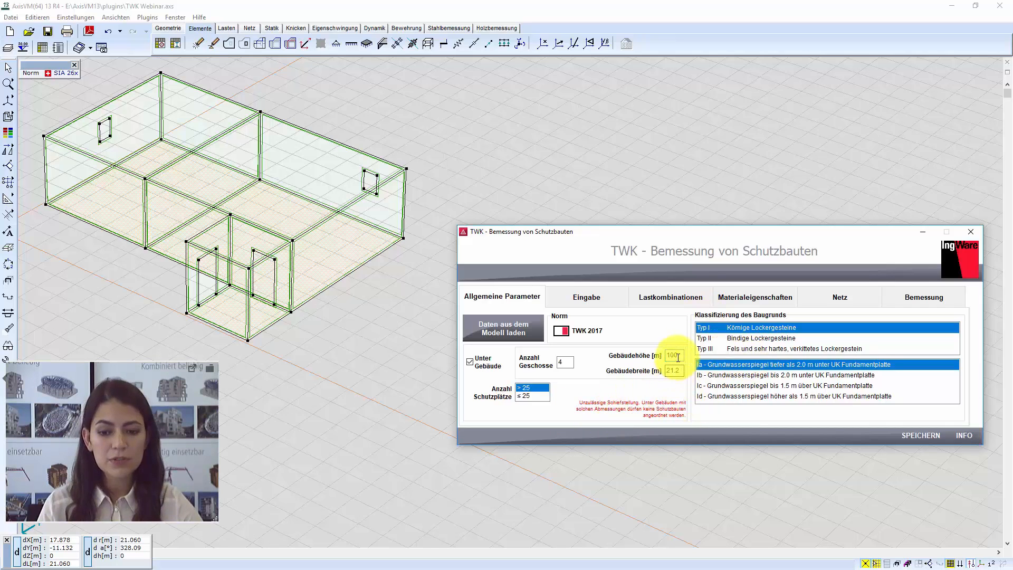
double_click(678, 358)
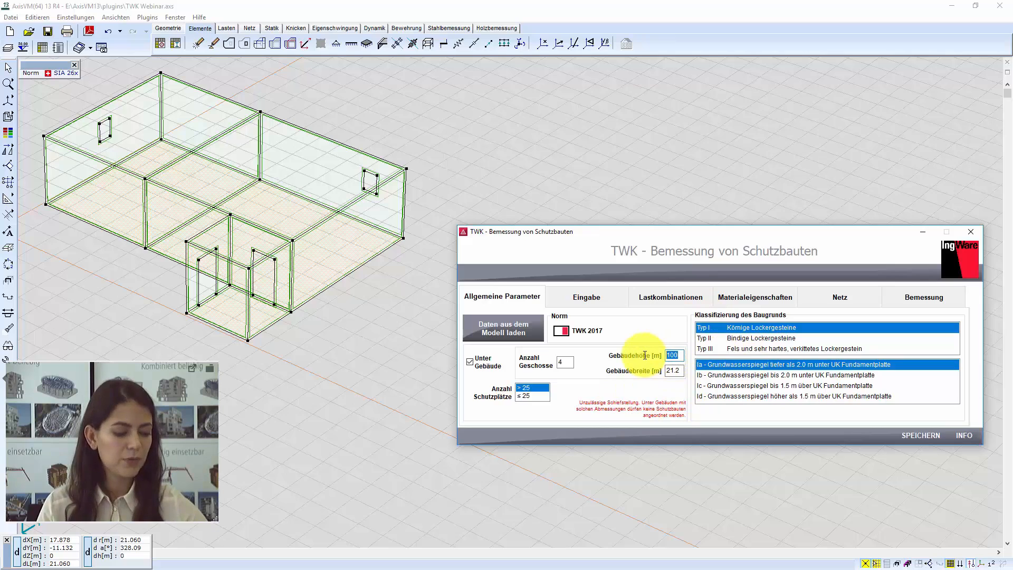
type("12.8")
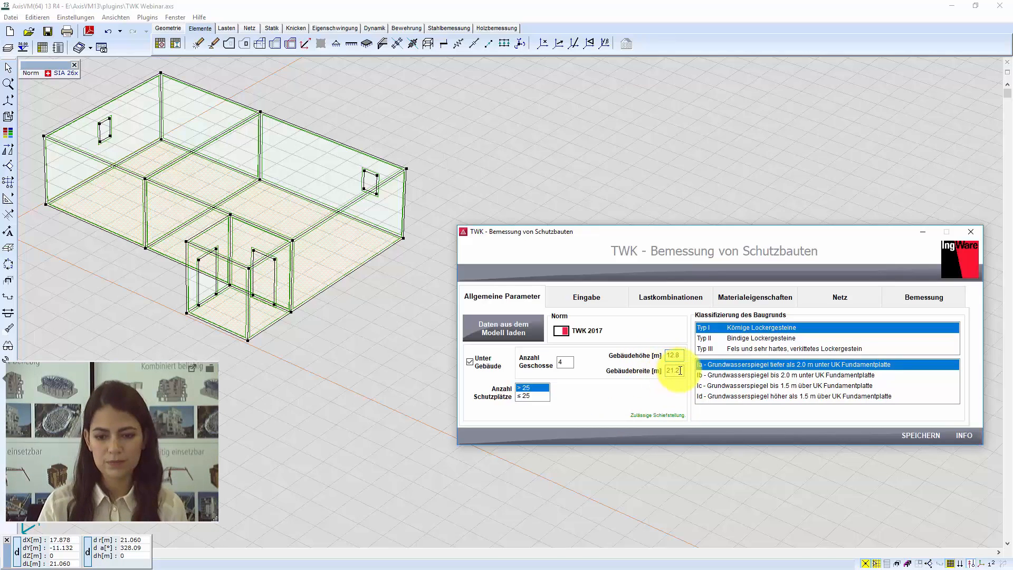
left_click(674, 371)
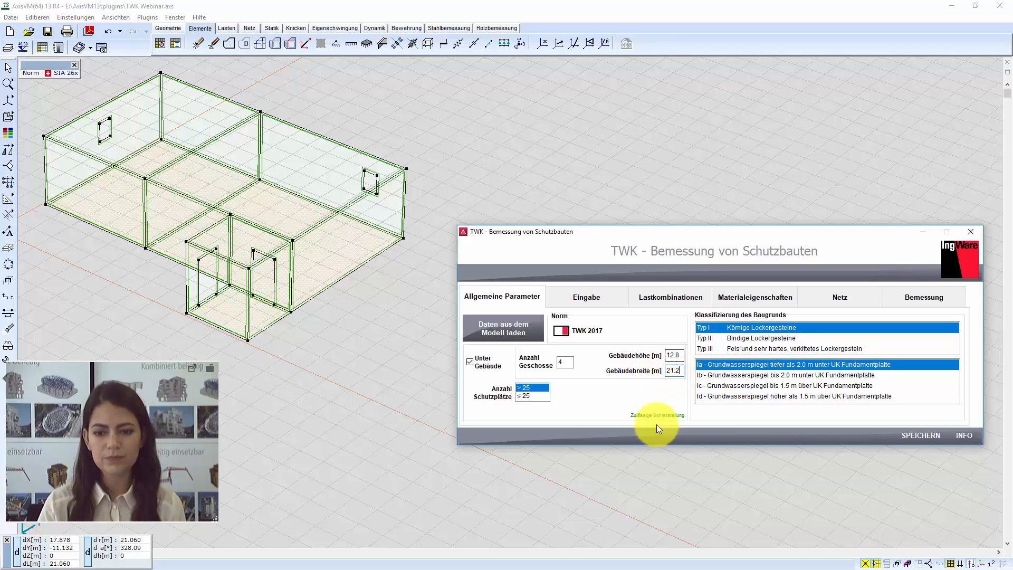
double_click(566, 363)
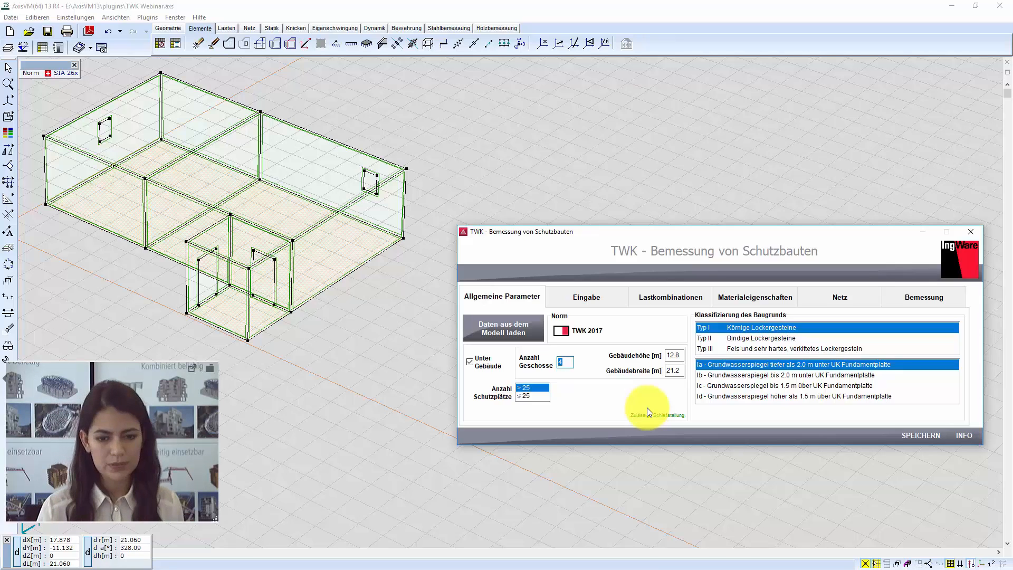
left_click(526, 398)
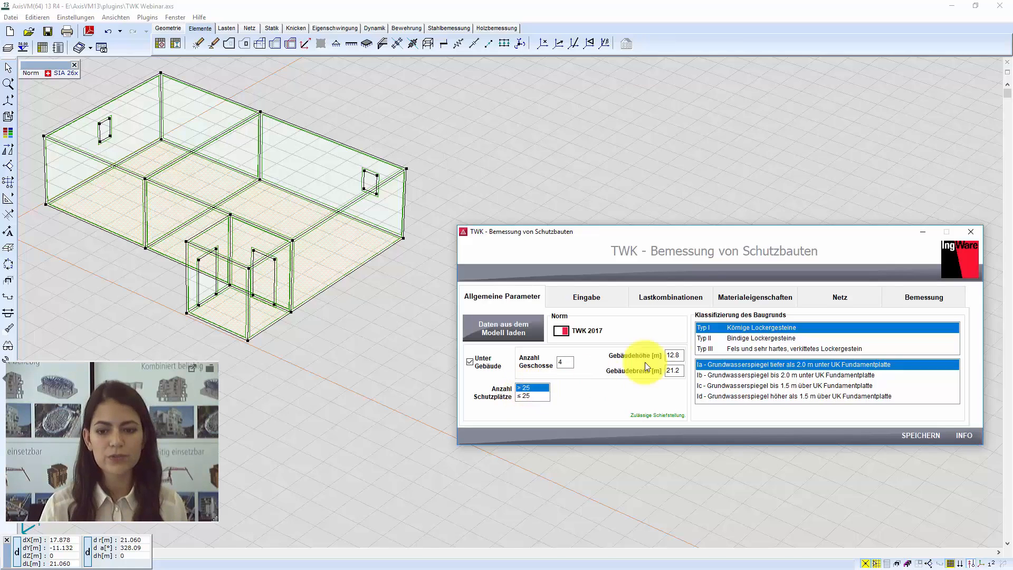
Step: Compare the subsoil types and classify the ground as Typ II, Bindige Lockergesteine, with the subclass II hart
left_click(735, 338)
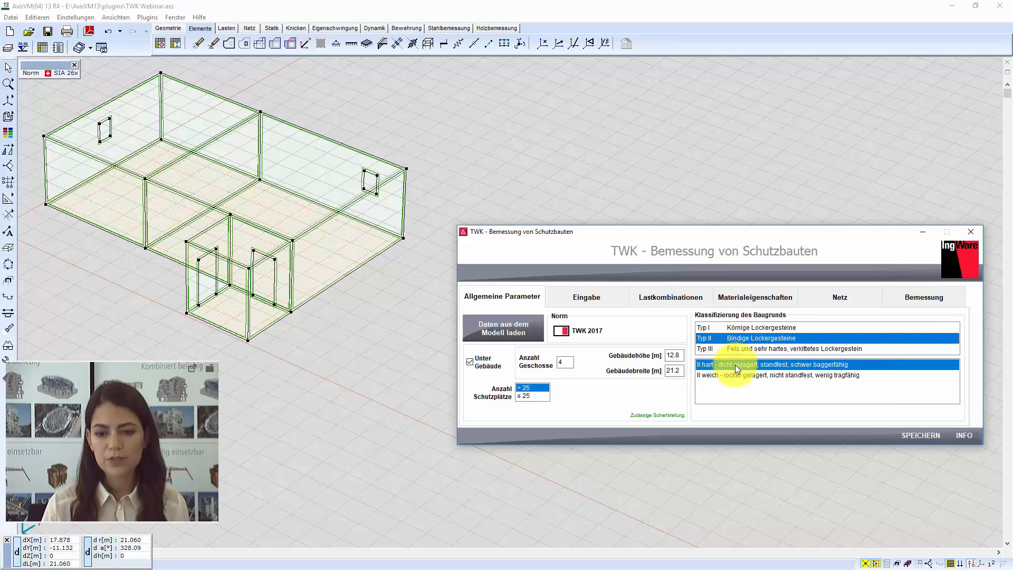
left_click(720, 328)
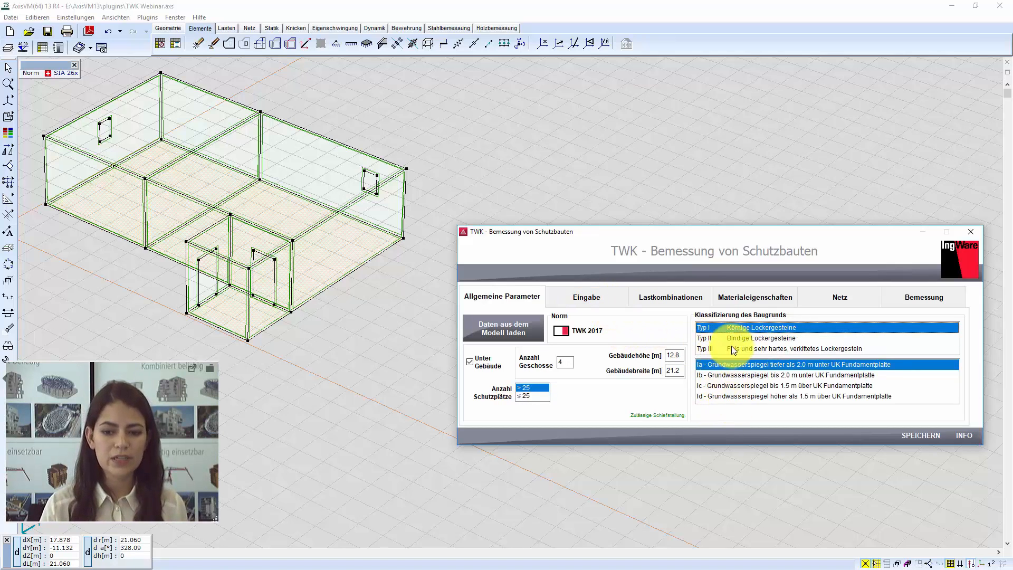
left_click(733, 339)
left_click(730, 347)
left_click(730, 337)
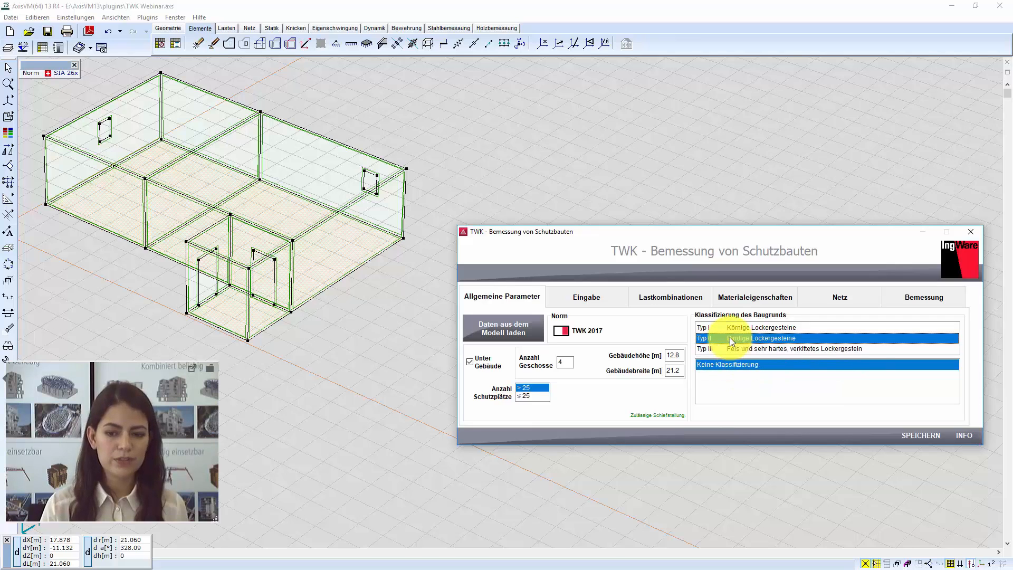
left_click(731, 329)
left_click(730, 337)
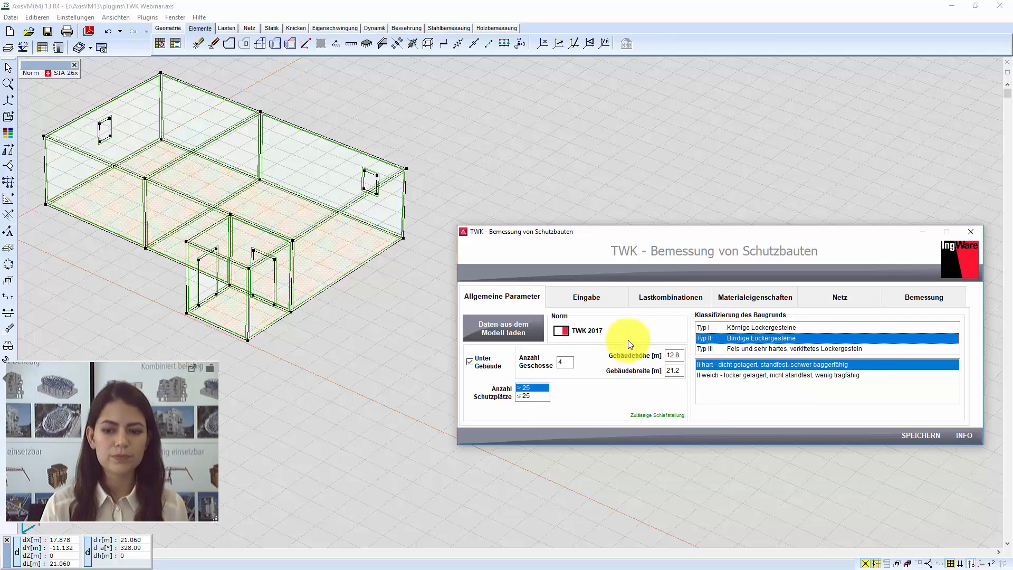
Step: Look through the element input lists for foundation slabs (Fundamentplatten), walls (Wände) and ceilings (Decken)
left_click(600, 305)
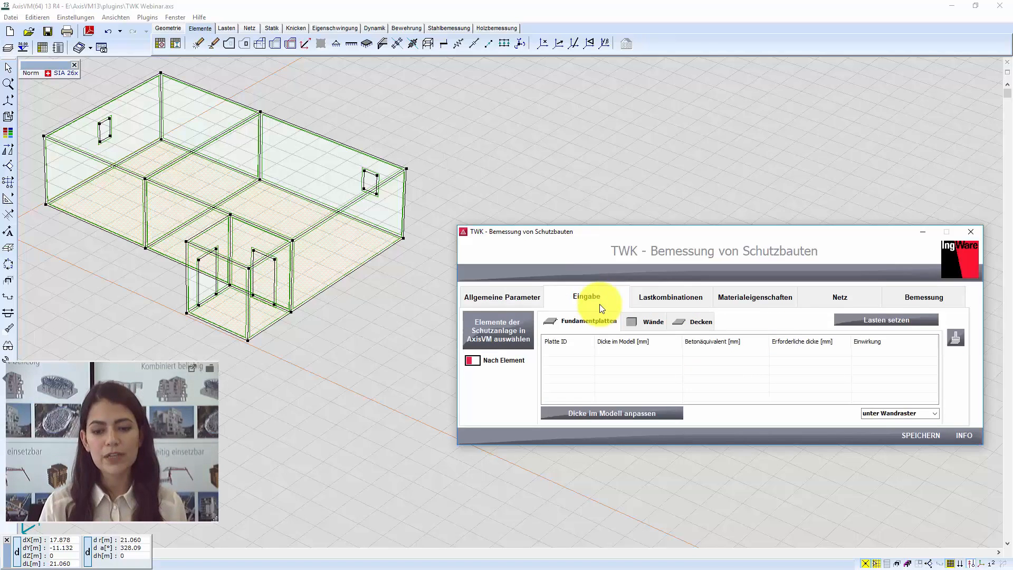
left_click(634, 320)
left_click(675, 326)
left_click(592, 321)
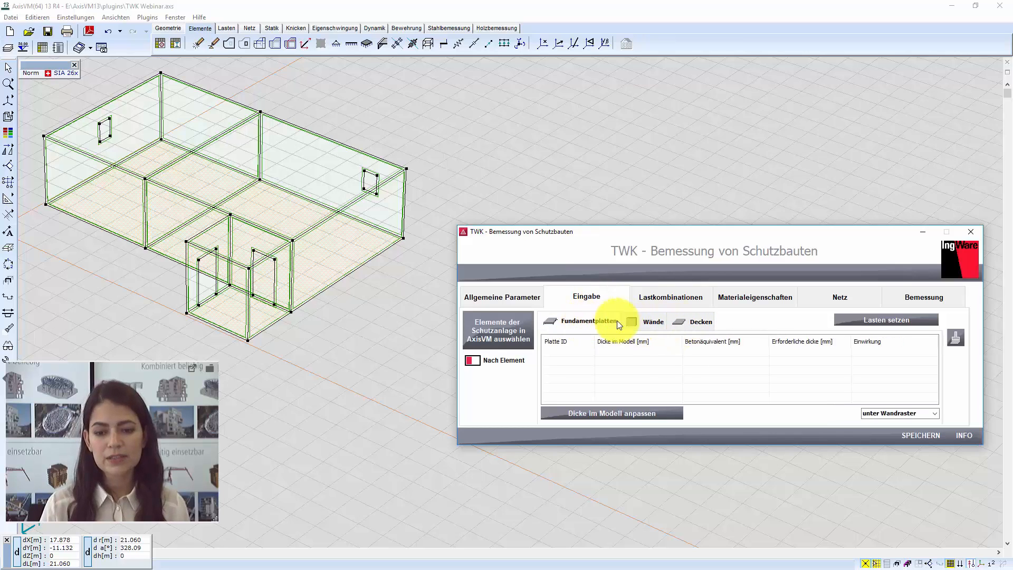
left_click(641, 321)
left_click(686, 321)
left_click(602, 326)
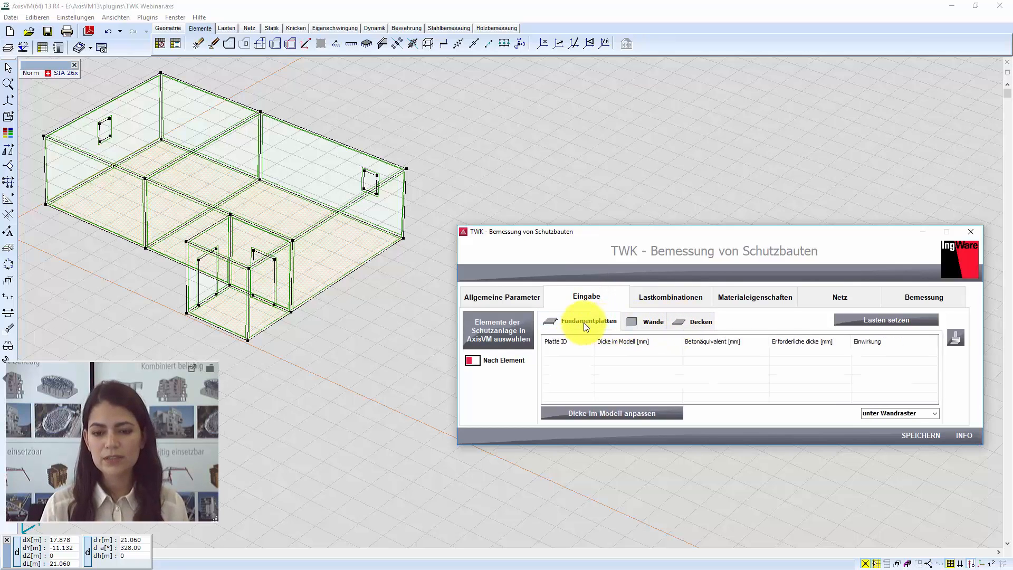
Step: Assign all elements of the model to the shelter and show the resulting foundation slab list
left_click(501, 343)
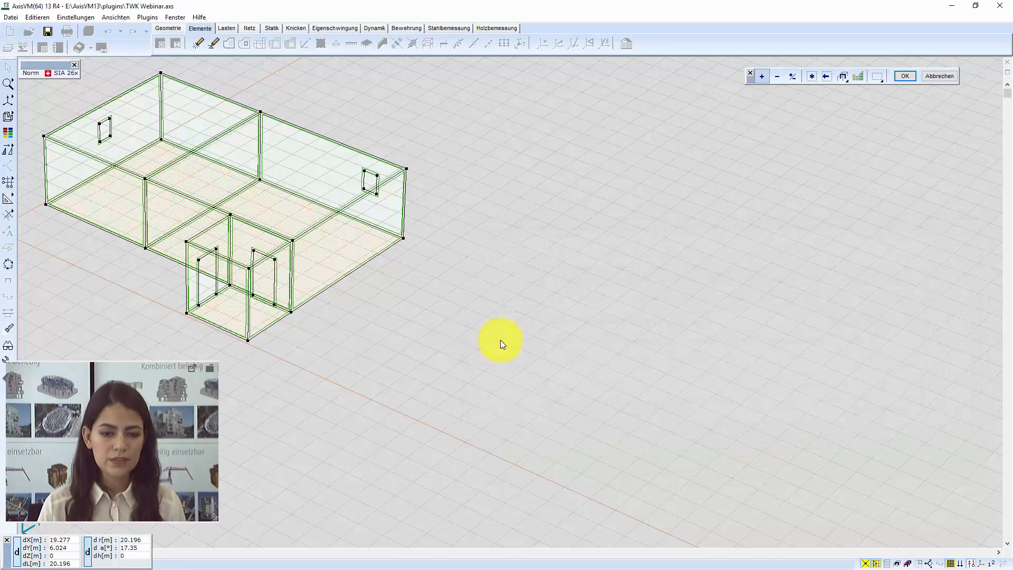
left_click(813, 78)
left_click(904, 76)
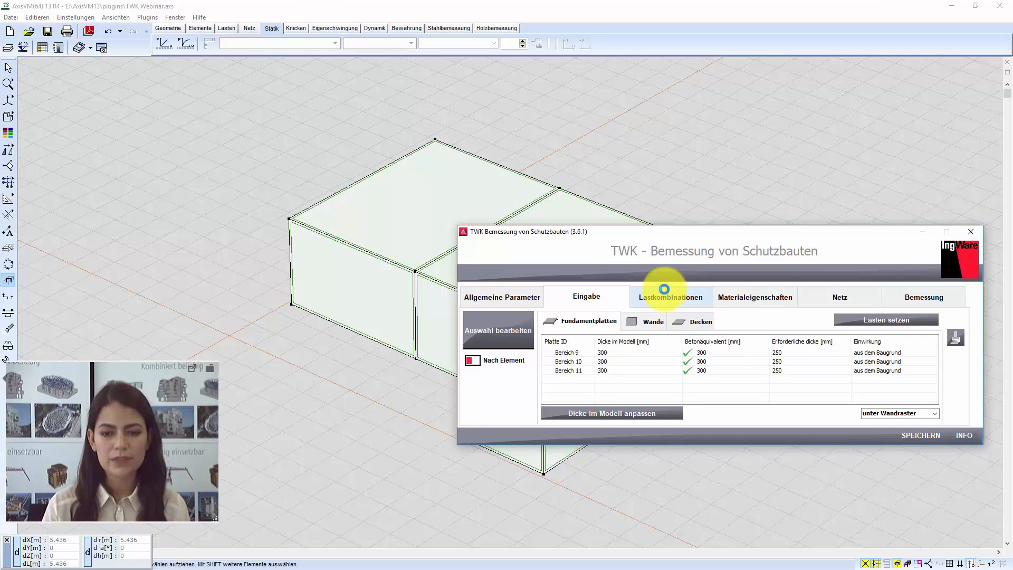
left_click(653, 323)
left_click(602, 323)
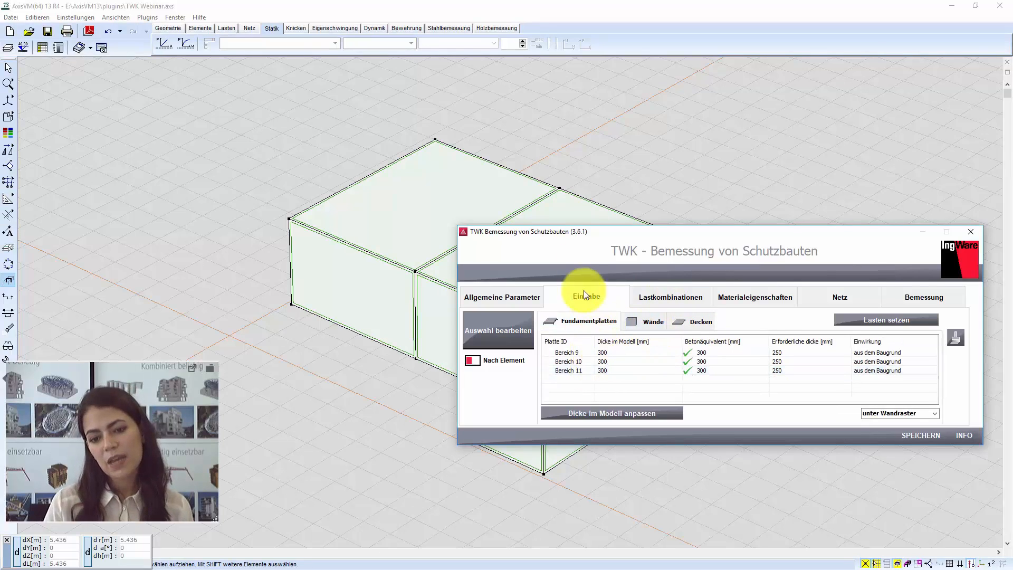
Step: Display the whole shelter model as a wireframe beside the TWK Bemessung window
left_click(473, 199)
middle_click_drag(472, 200, 278, 129)
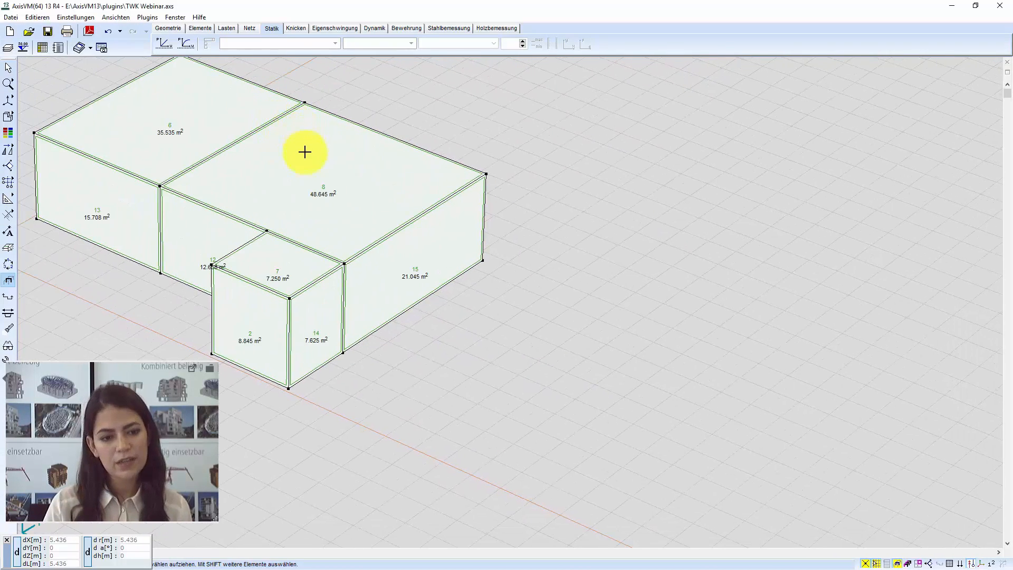
scroll(323, 201, "down", 2)
scroll(330, 191, "down", 1)
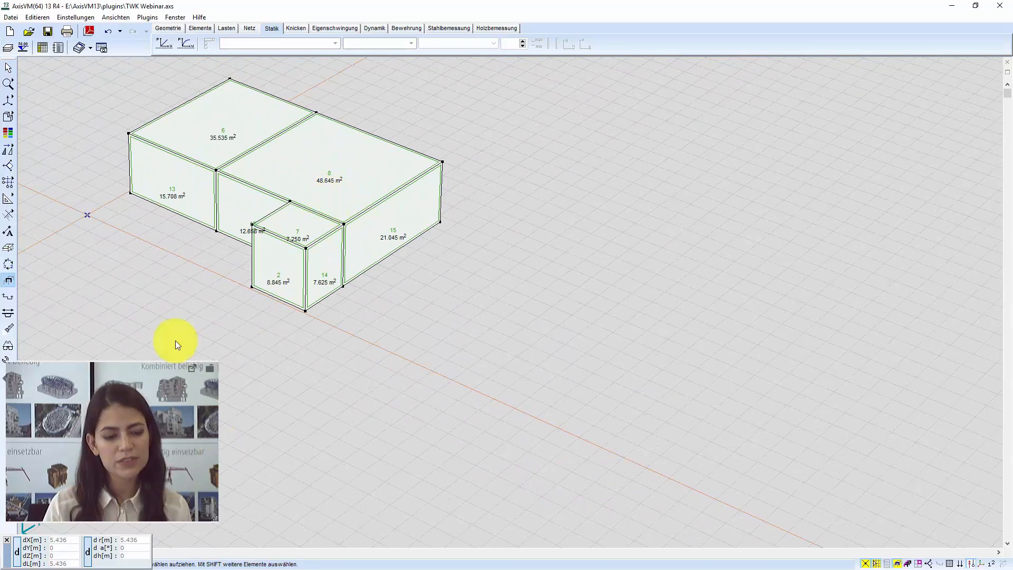
mouse_move(8, 105)
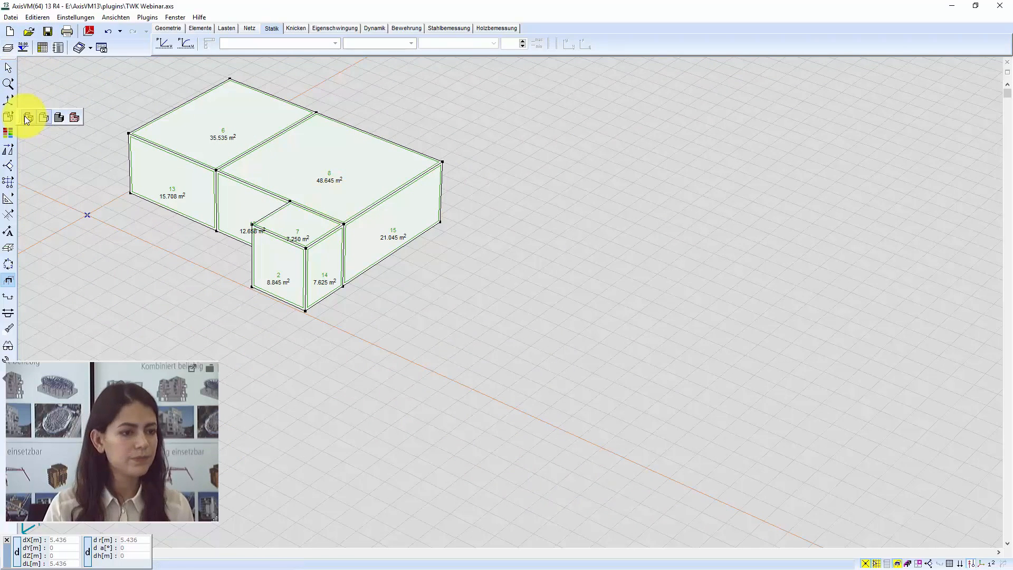
left_click(24, 115)
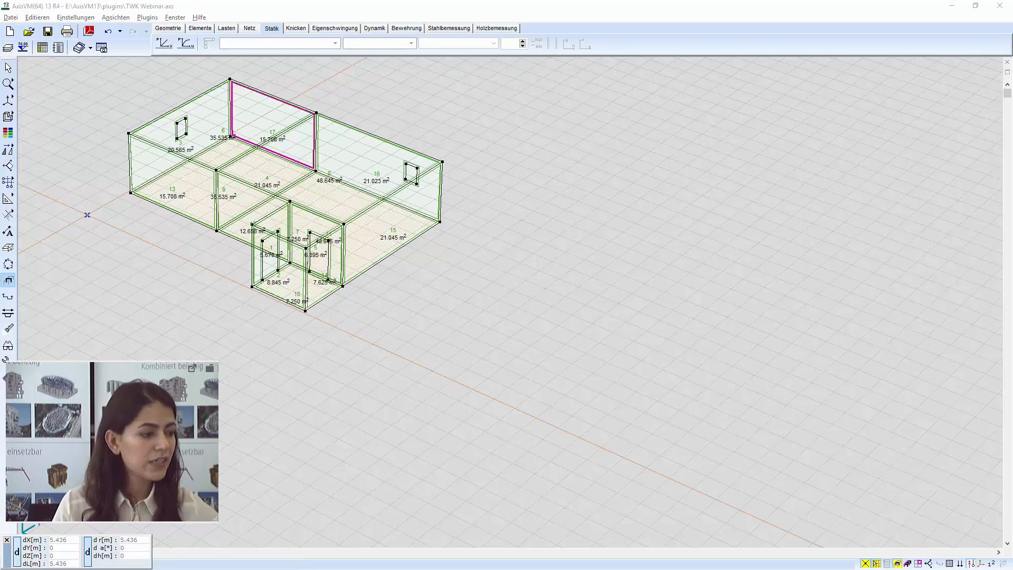
key("alt+Tab")
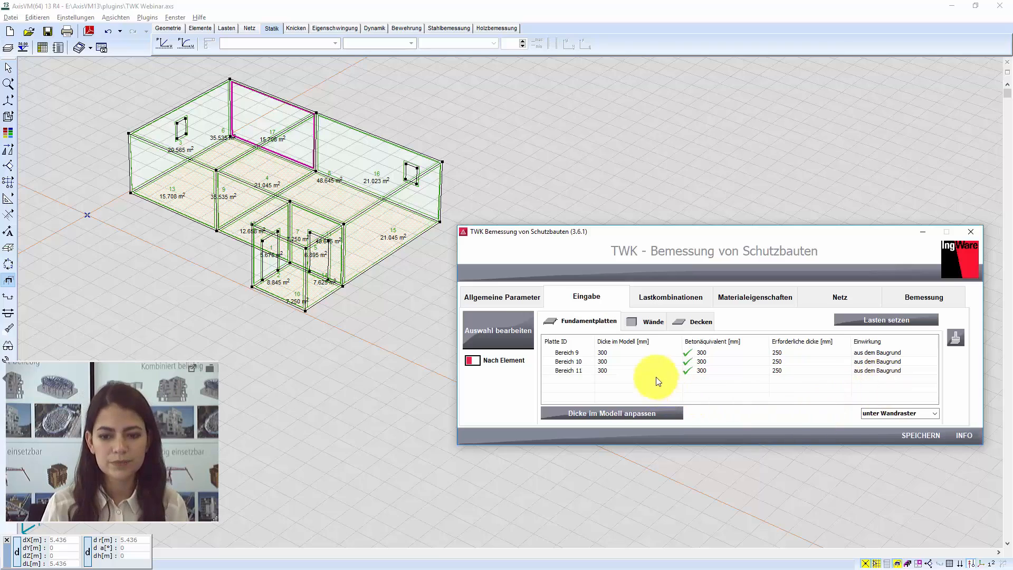
Step: Locate the foundation slabs Bereich 9, 10 and 11 in the model and check the thickness entry of Bereich 9
left_click(625, 353)
left_click(629, 363)
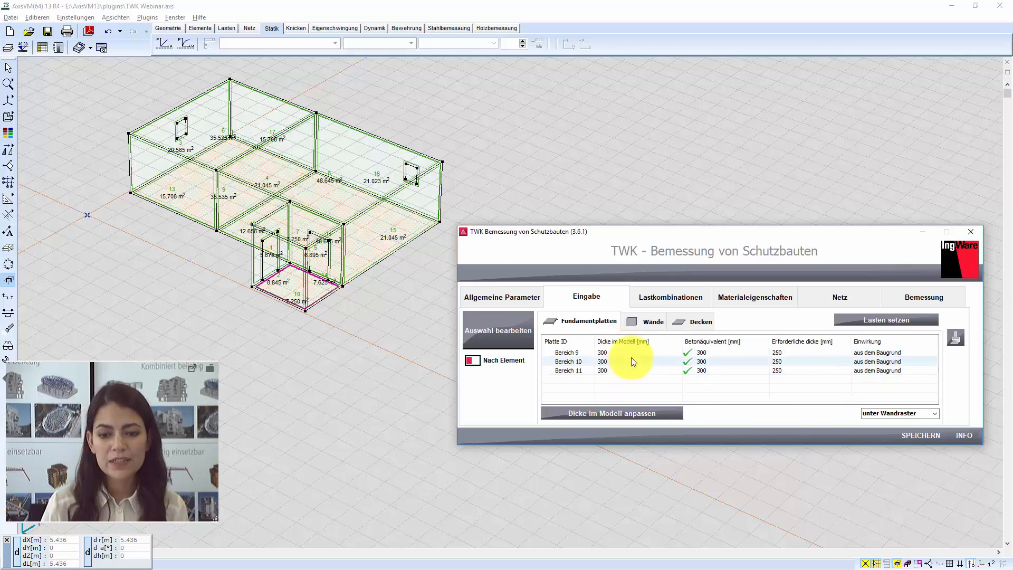
left_click(632, 371)
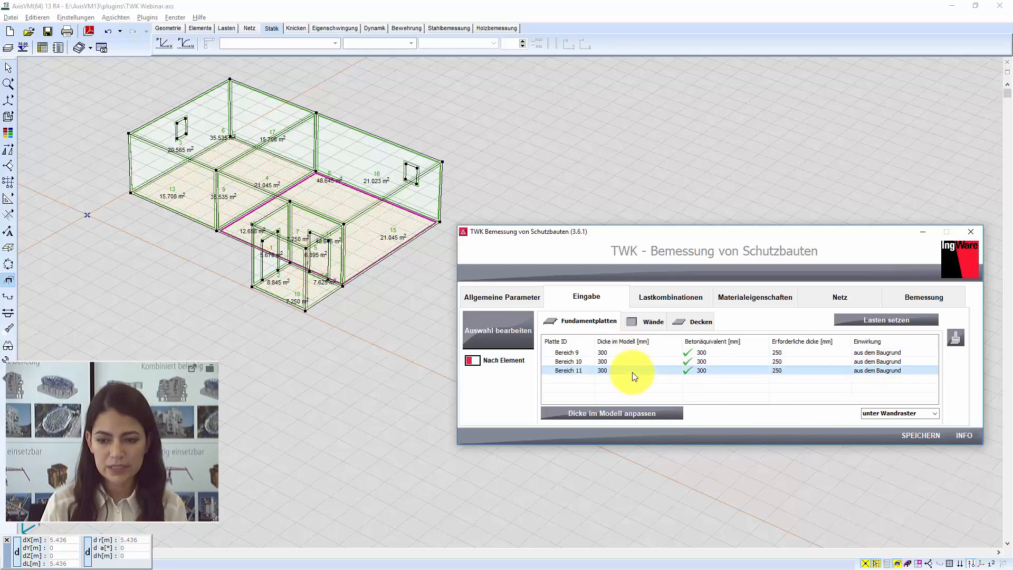
left_click(639, 353)
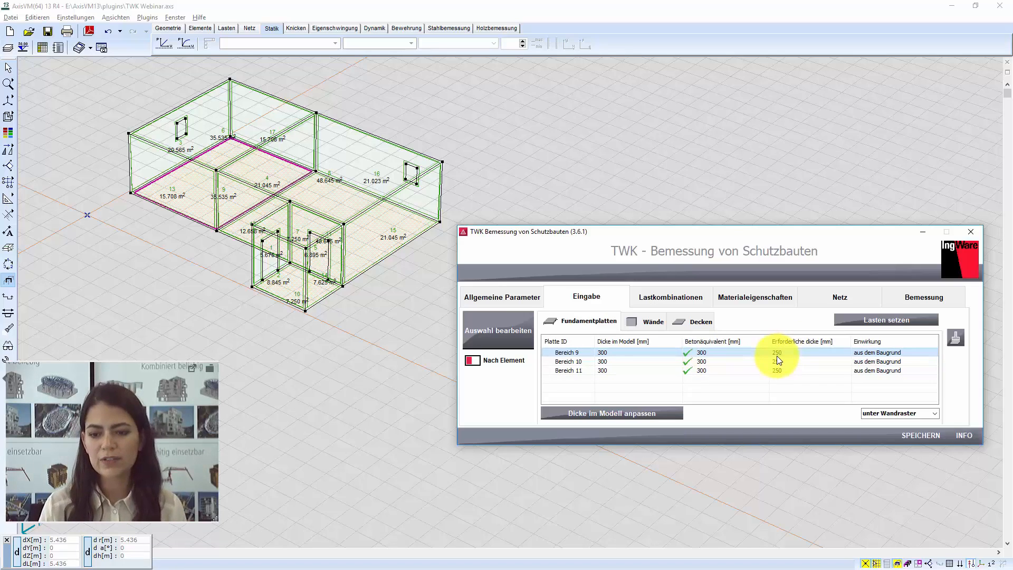
double_click(698, 352)
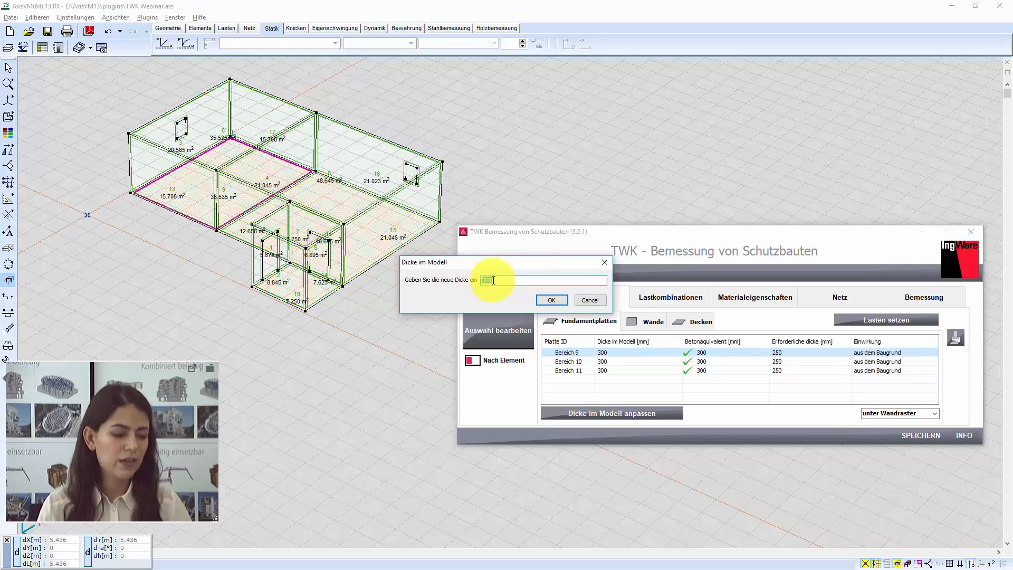
left_click(550, 301)
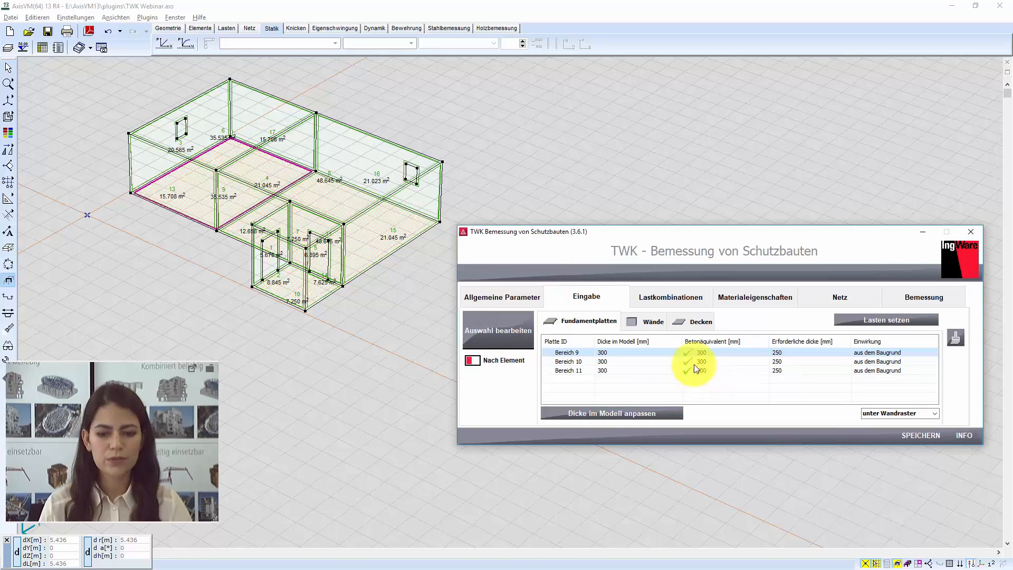
Step: Review the model thicknesses in the lists of walls (Wände) and ceilings (Decken)
left_click(647, 327)
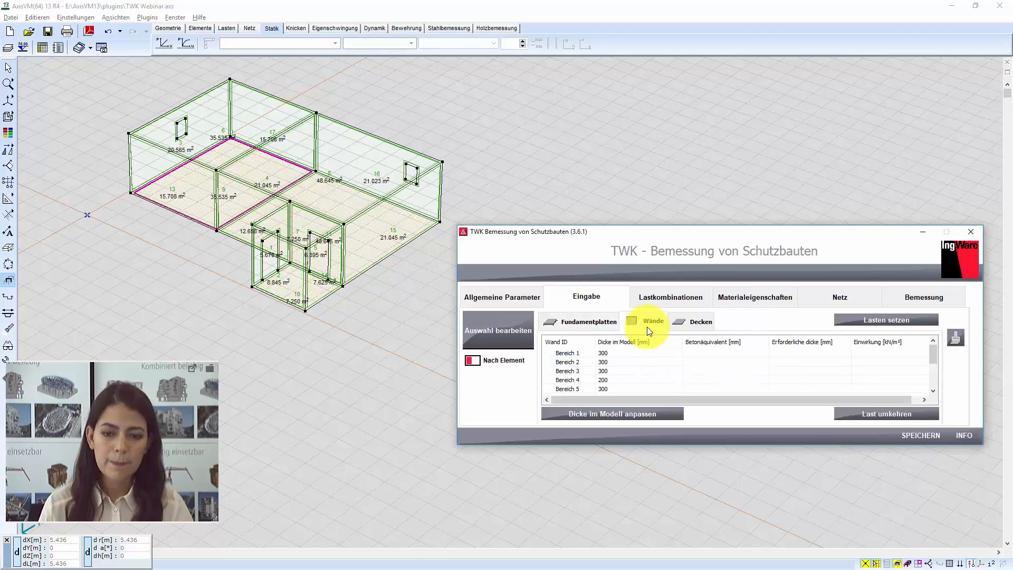
scroll(635, 369, "down", 4)
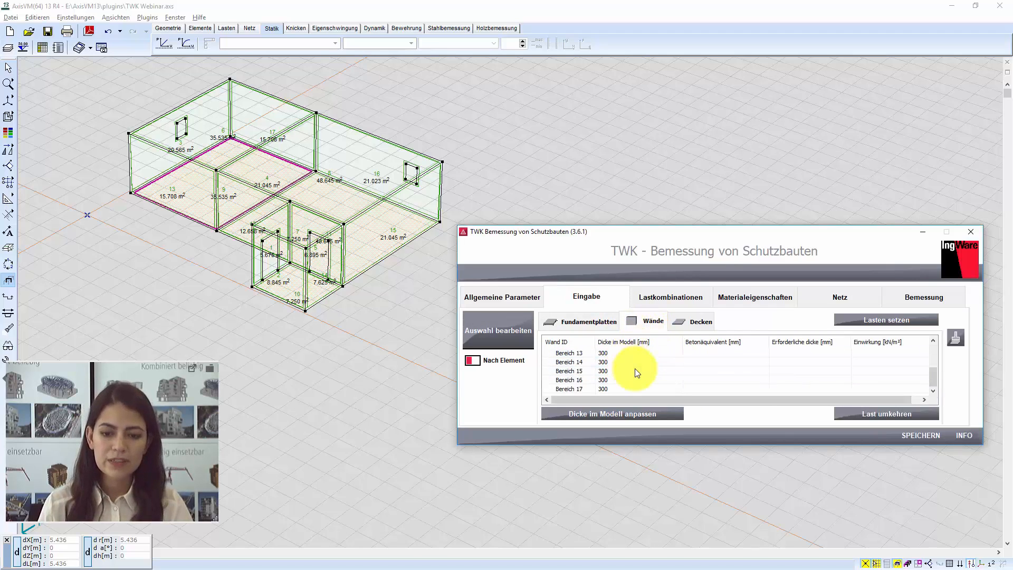
left_click(694, 323)
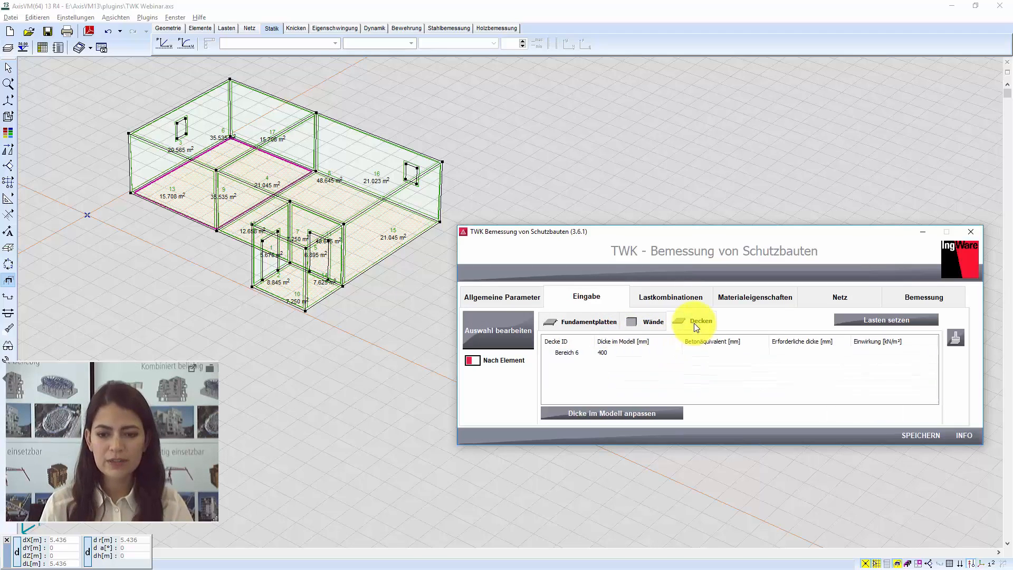
Step: Switch the wall (Wände) input from Nach Element to group definition and enlarge the Gruppen definieren dialog to show the full element list
left_click(645, 327)
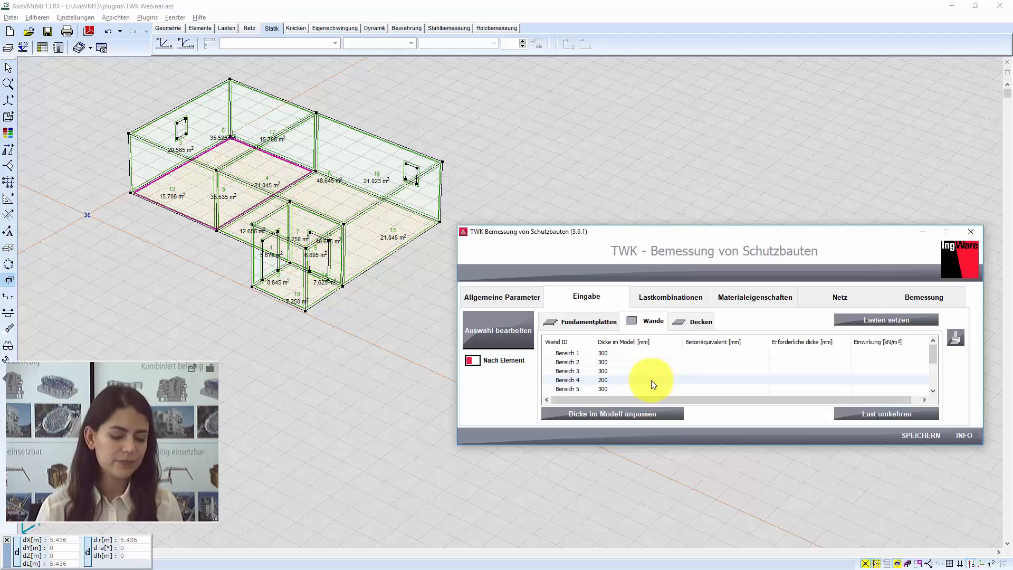
left_click(472, 361)
left_click_drag(693, 231, 529, 70)
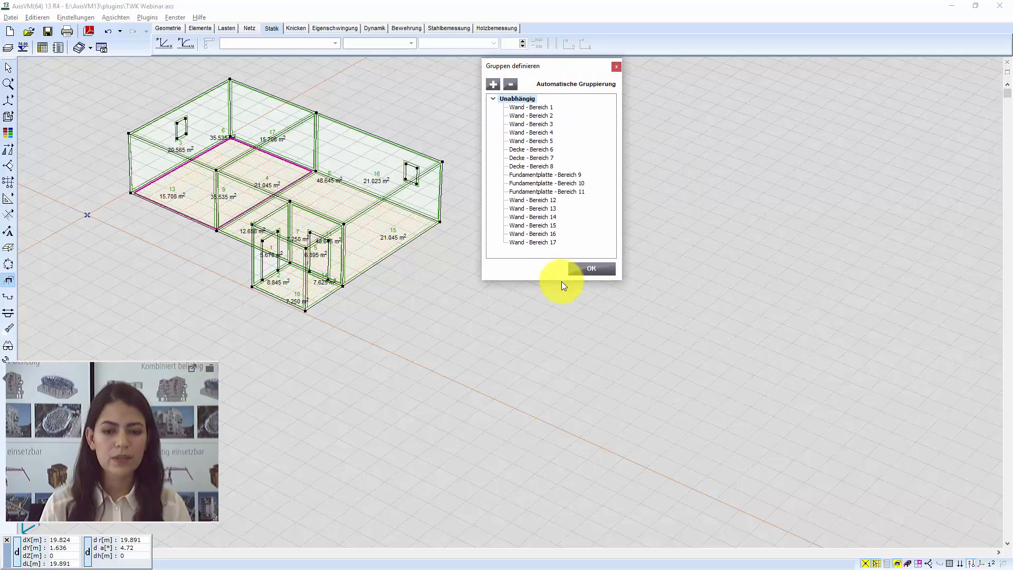
left_click_drag(562, 281, 563, 494)
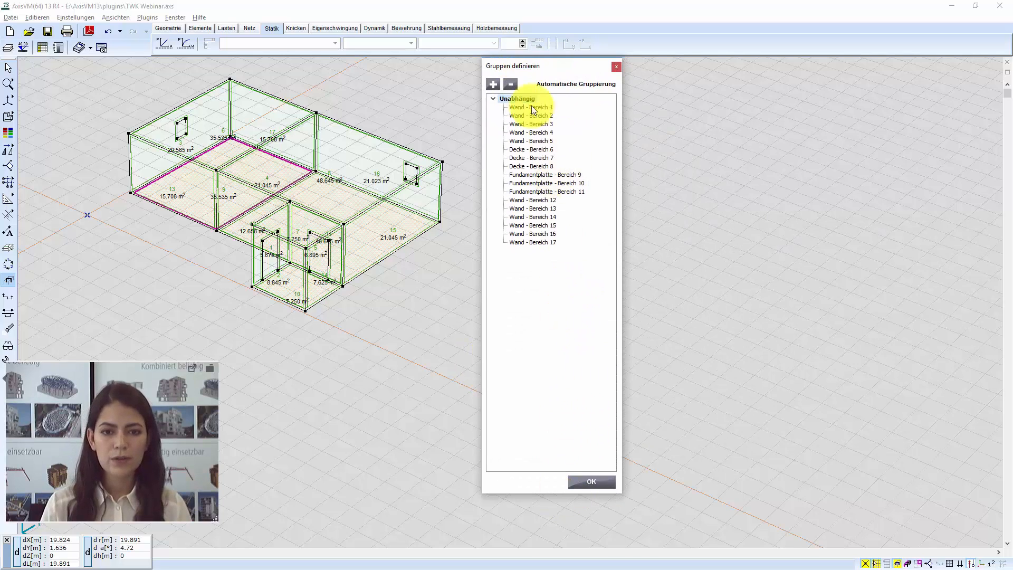
Step: Create a group named Decken SR and assign the ceilings Bereich 6 and Bereich 8 to it
left_click(493, 84)
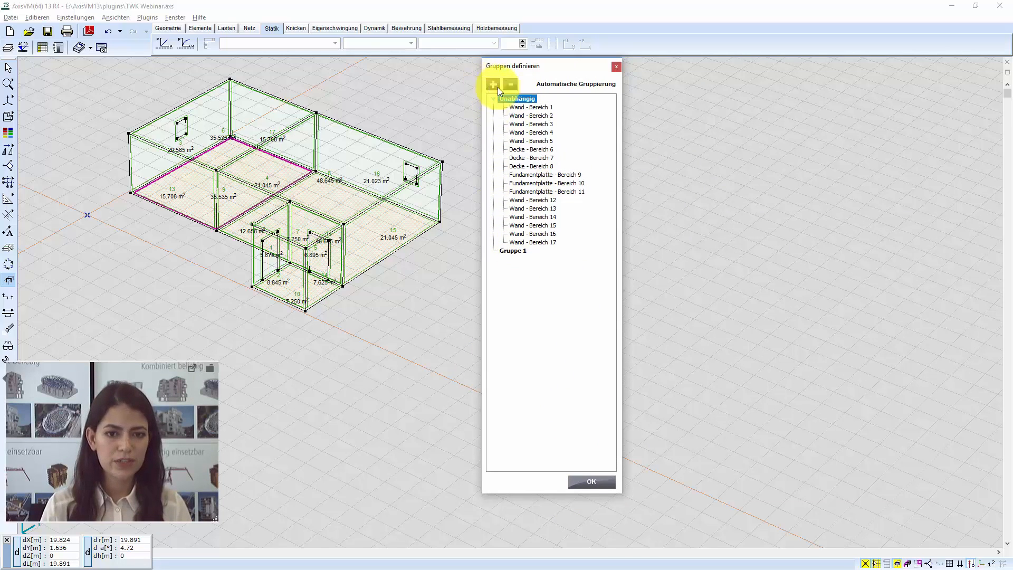
left_click(536, 108)
left_click(543, 150)
left_click_drag(514, 241, 510, 253)
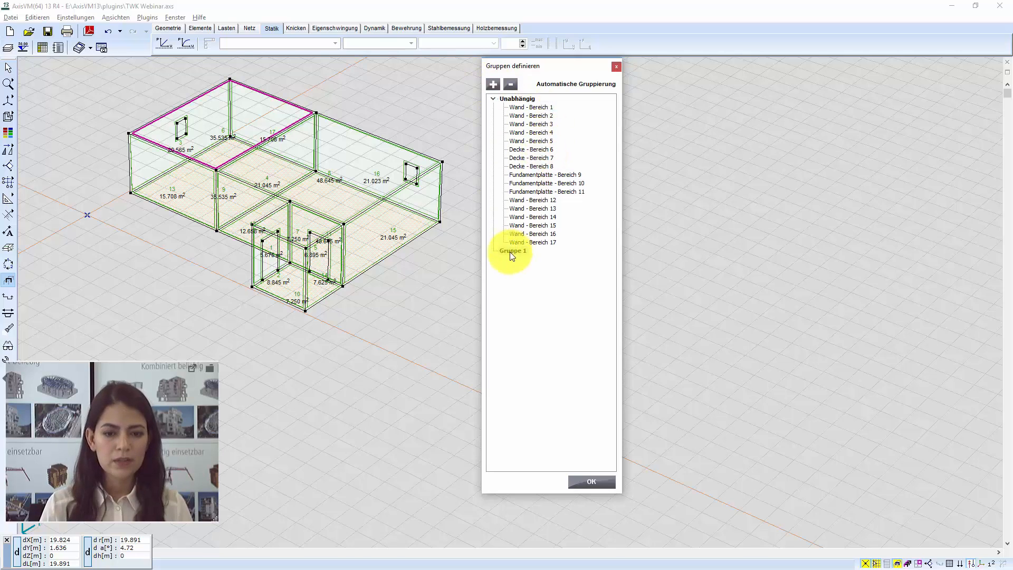
double_click(510, 251)
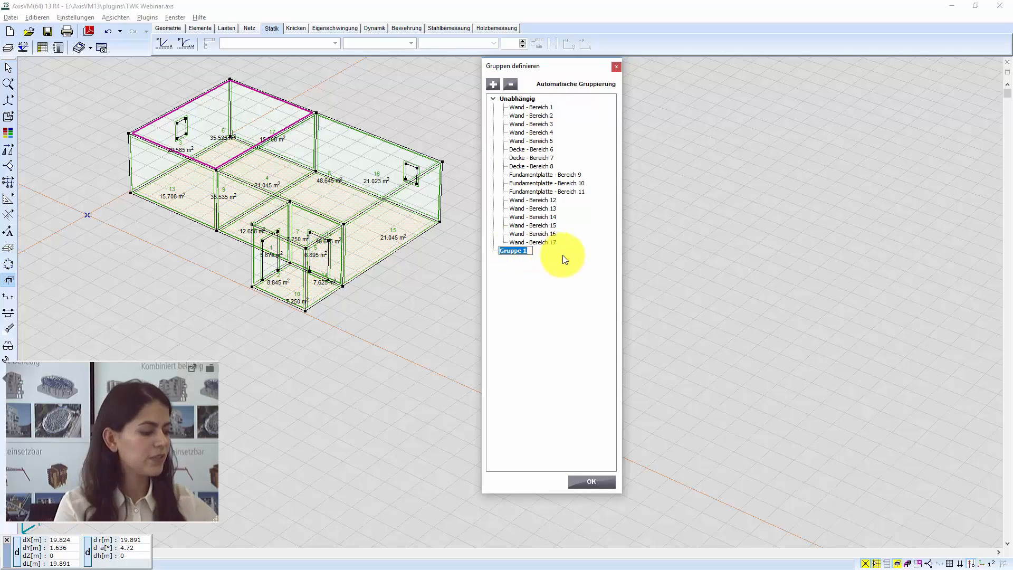
type("Decken SR")
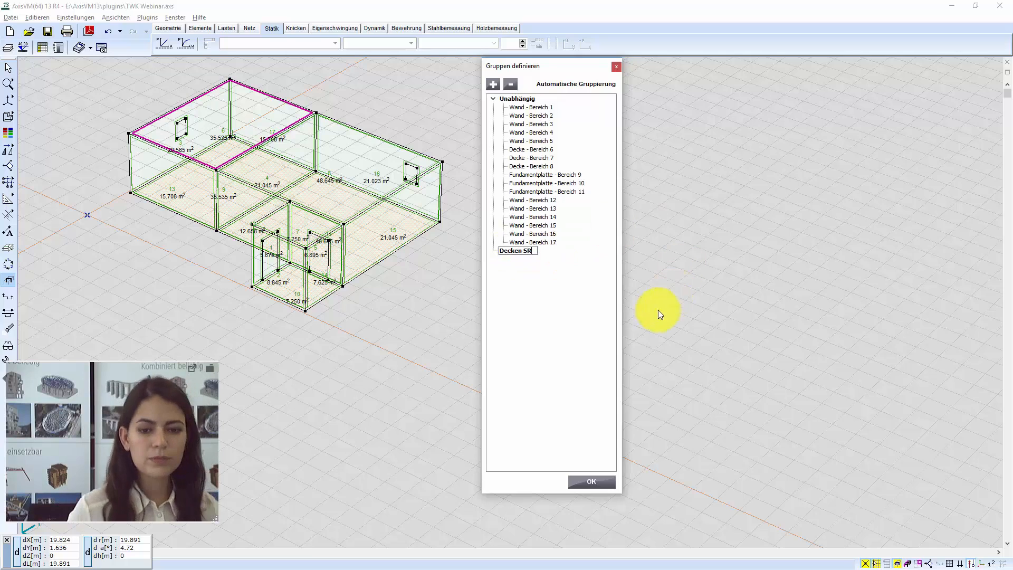
key("Return")
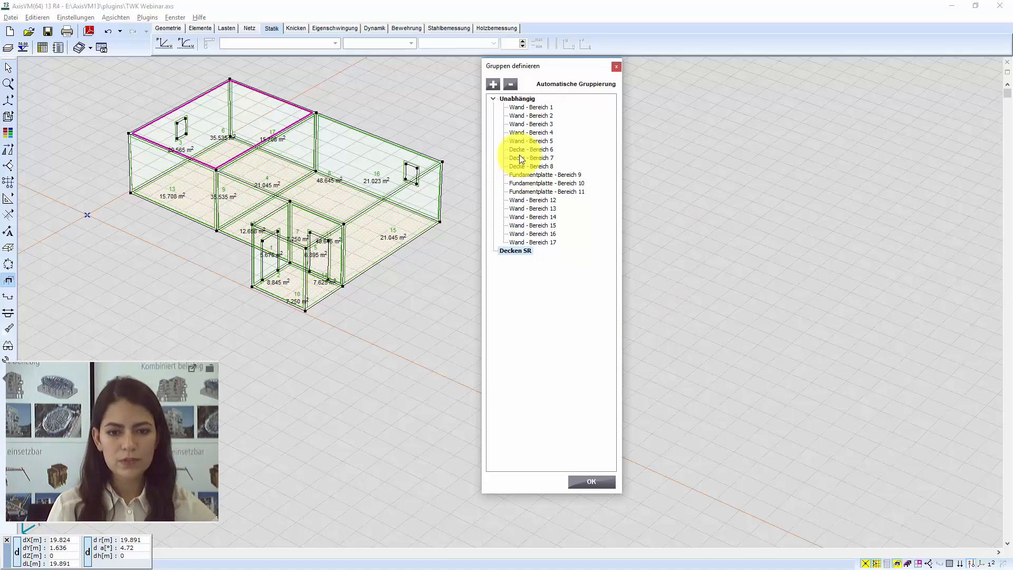
left_click_drag(535, 149, 528, 250)
left_click(536, 159)
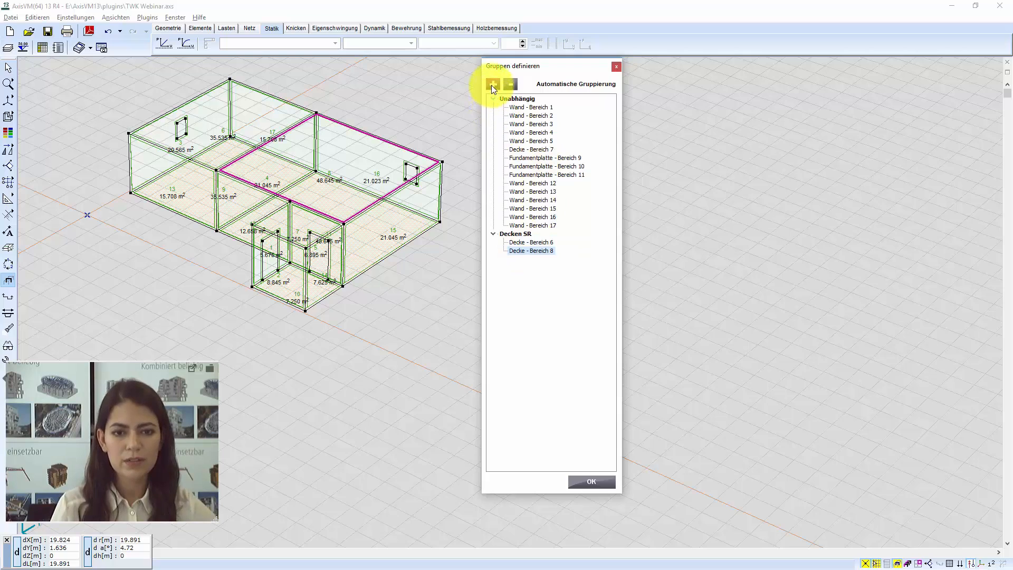
Step: Create a group named Decke Schleuse and assign the ceiling Bereich 7 to it
left_click(493, 84)
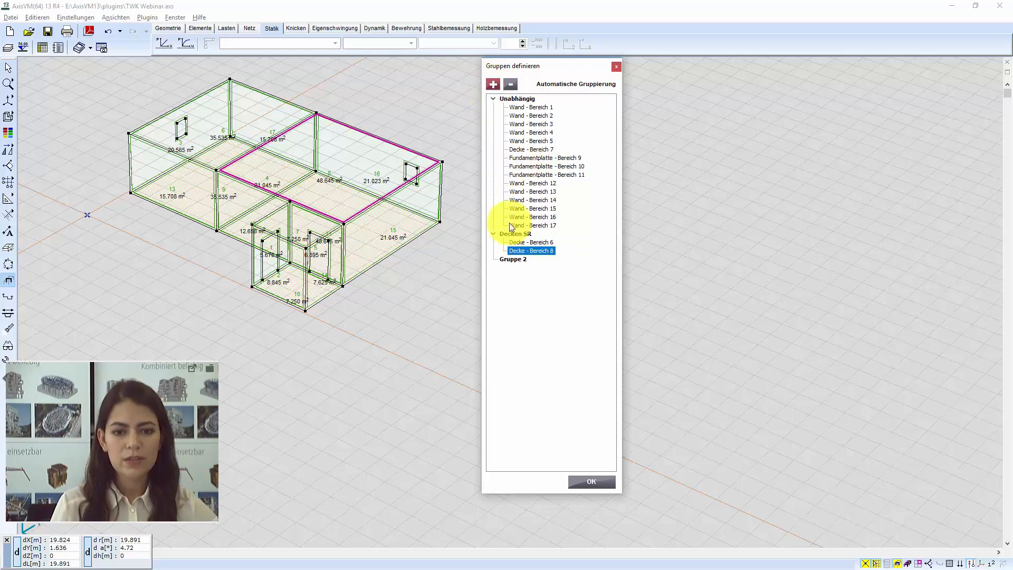
left_click(513, 259)
type("Decke")
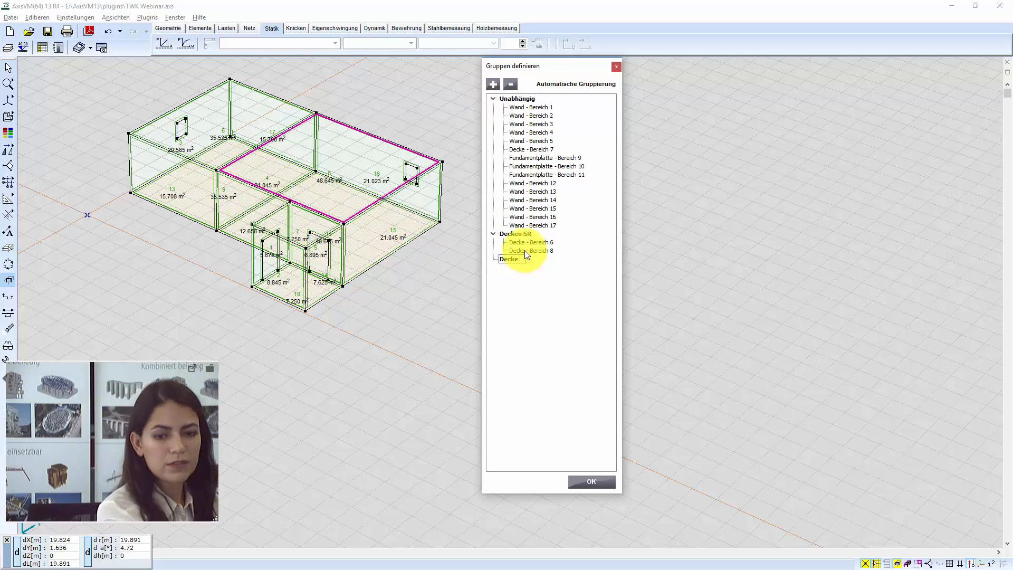
type(" Schleuse")
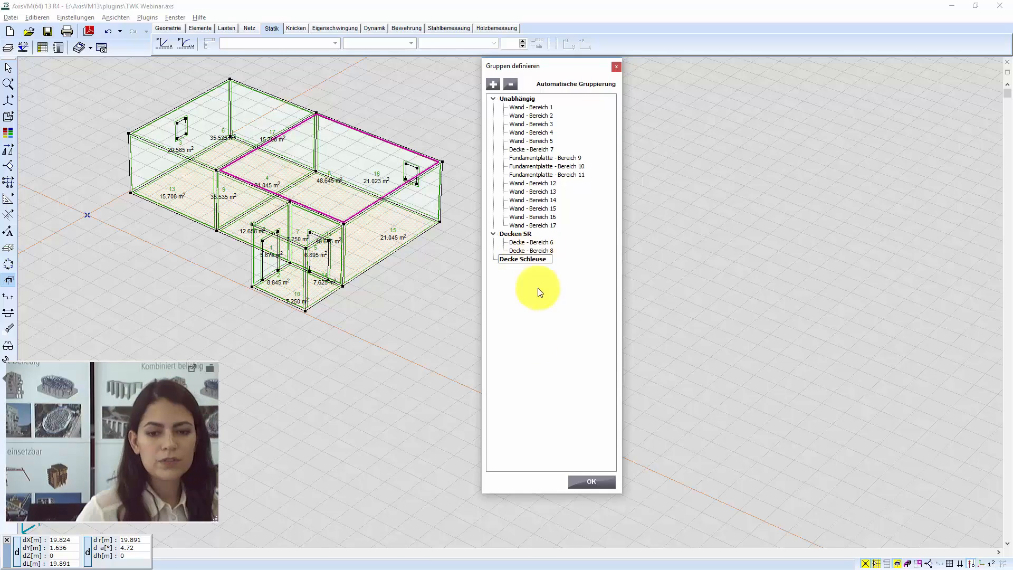
key("Return")
left_click_drag(534, 152, 533, 259)
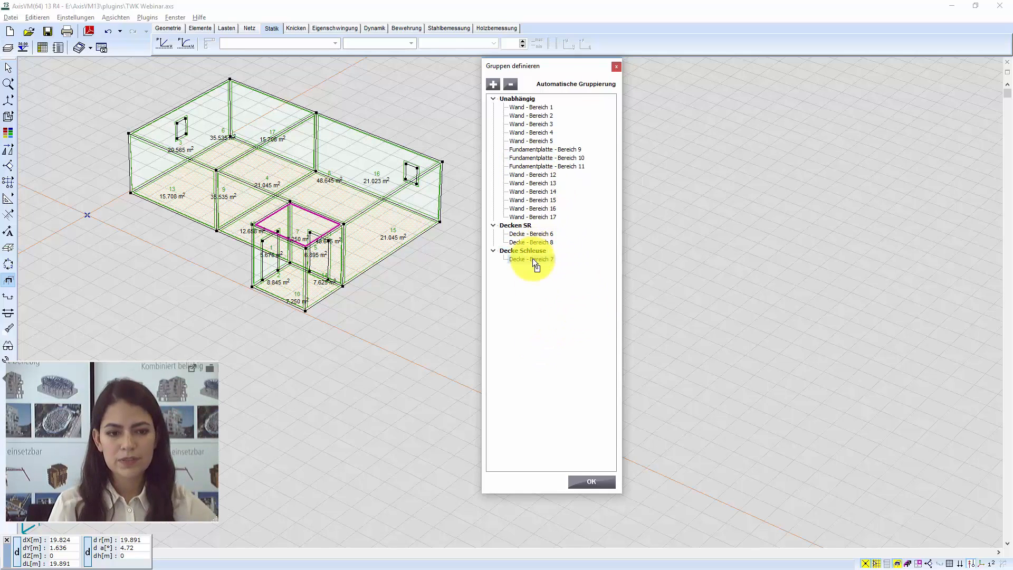
Step: Create a group named BoPla SR and assign the foundation slabs Bereich 9 and Bereich 11 to it
left_click(494, 85)
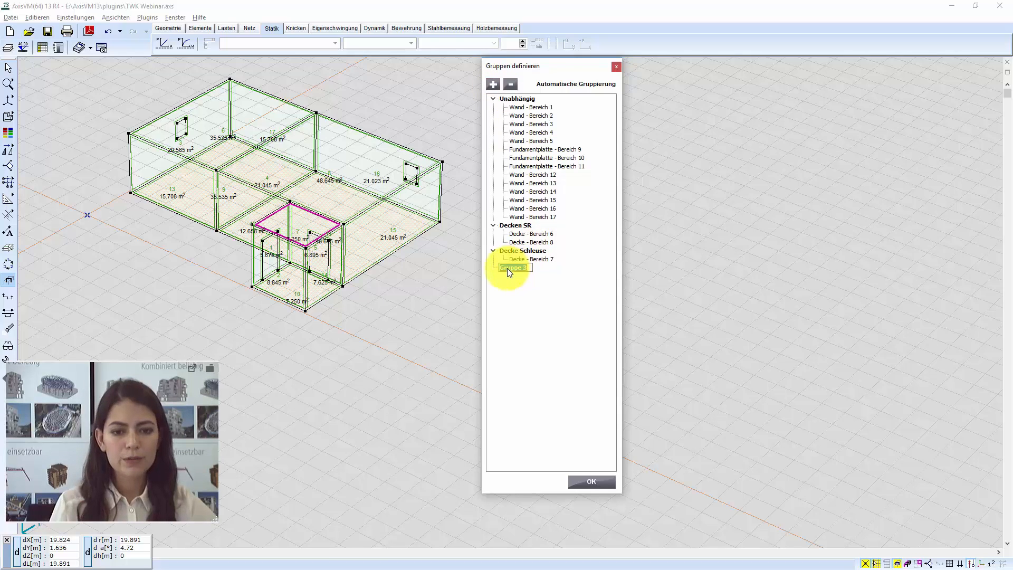
left_click(508, 268)
type("BoPla SR")
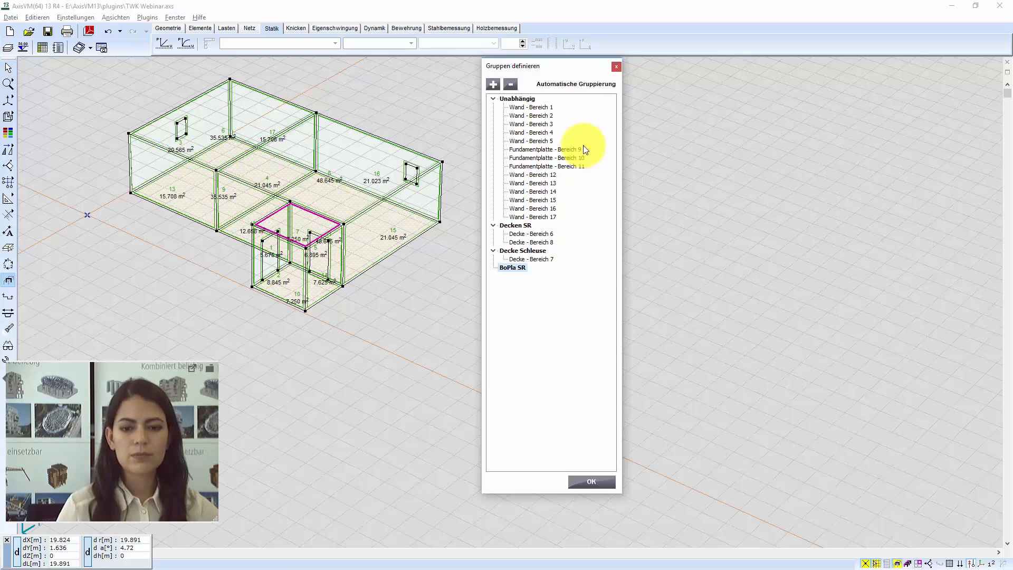
left_click_drag(561, 149, 522, 267)
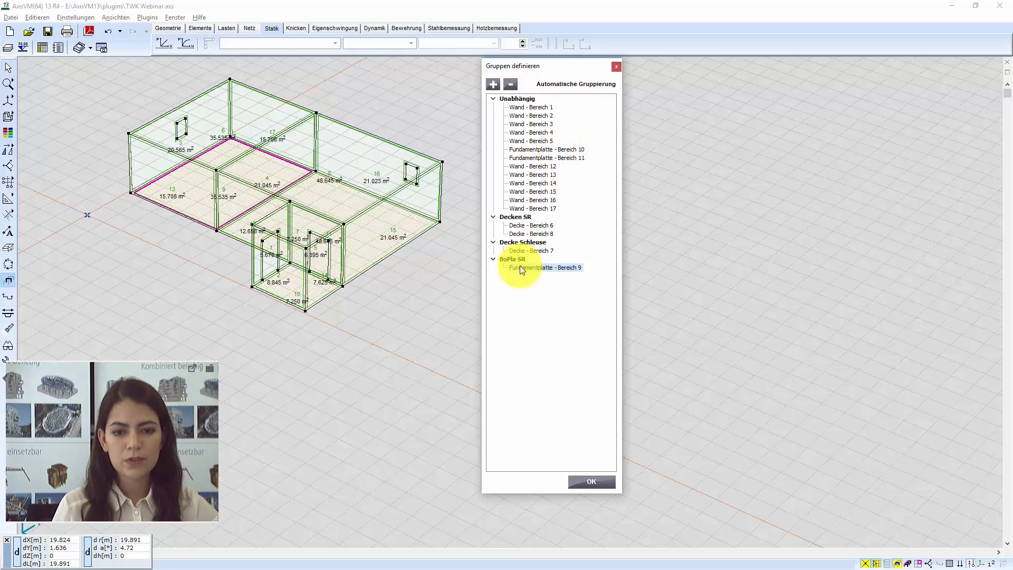
left_click(556, 150)
left_click_drag(564, 157, 540, 260)
Step: Create a group named BoPla Schleuse and assign the foundation slab Bereich 10 to it
left_click(493, 84)
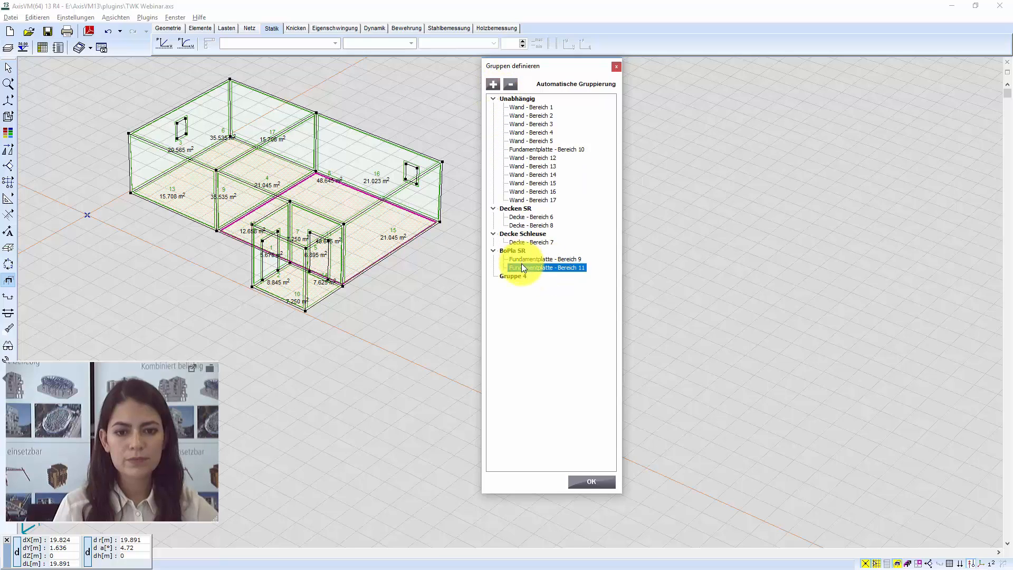
left_click(515, 276)
left_click(516, 277)
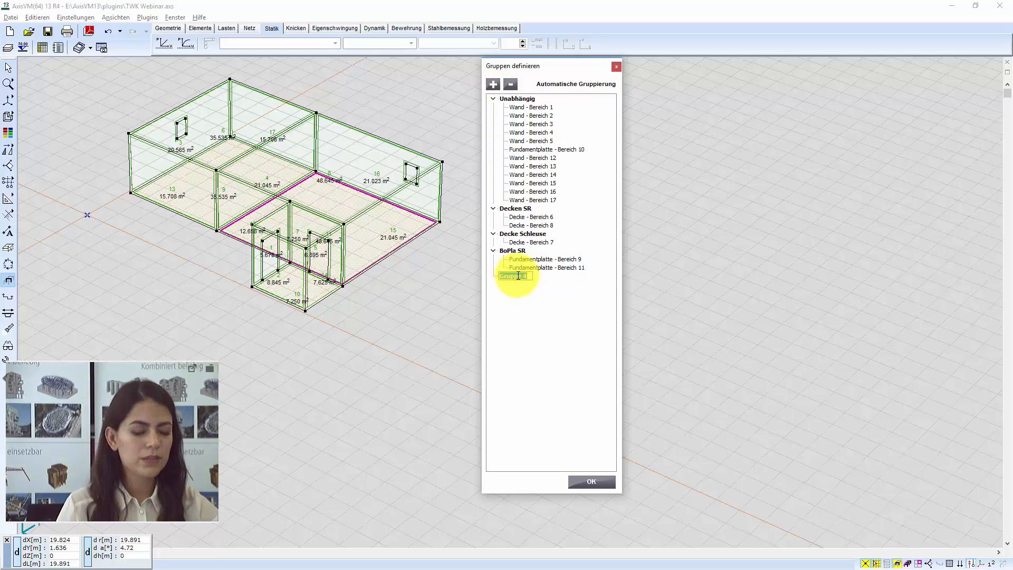
type("BoPla S")
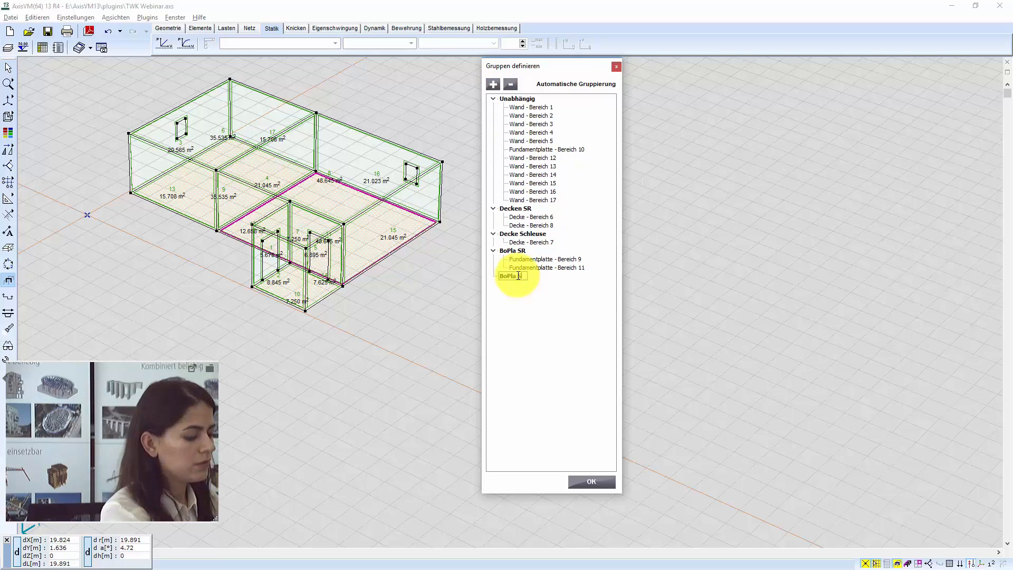
type("chleuse")
key("Return")
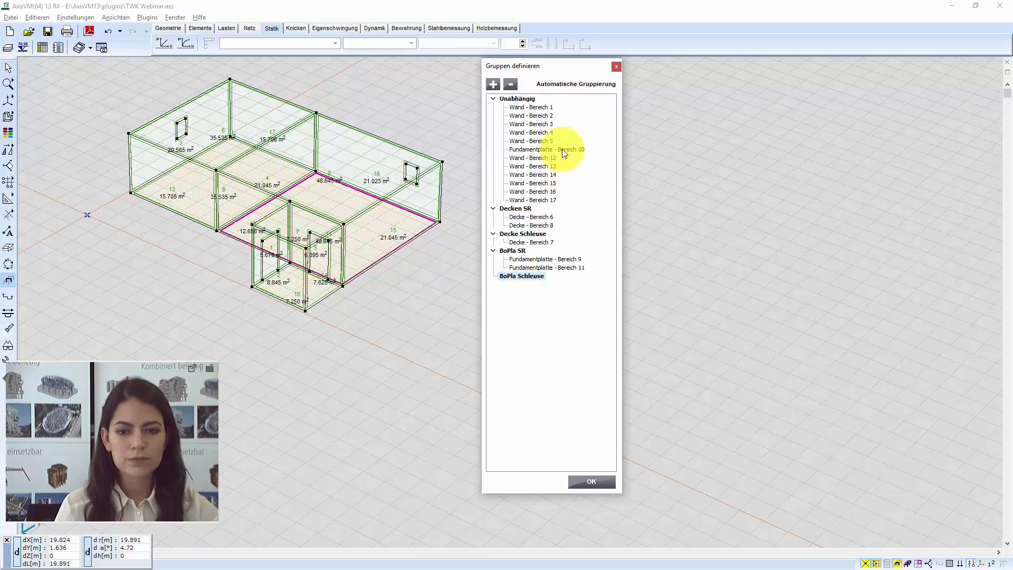
left_click_drag(561, 149, 532, 280)
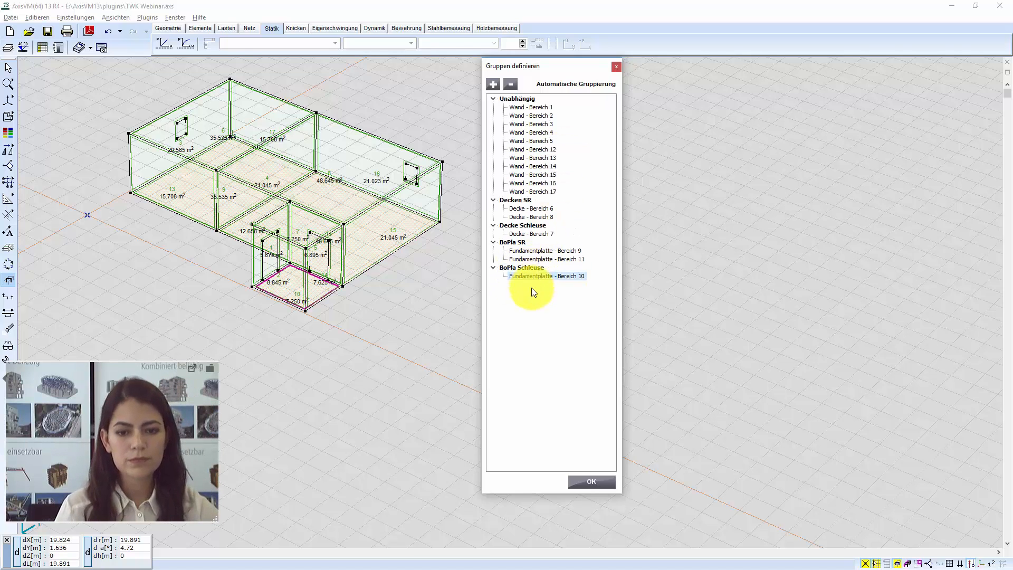
Step: Create a group named Schleusenwände for the airlock walls
left_click(494, 84)
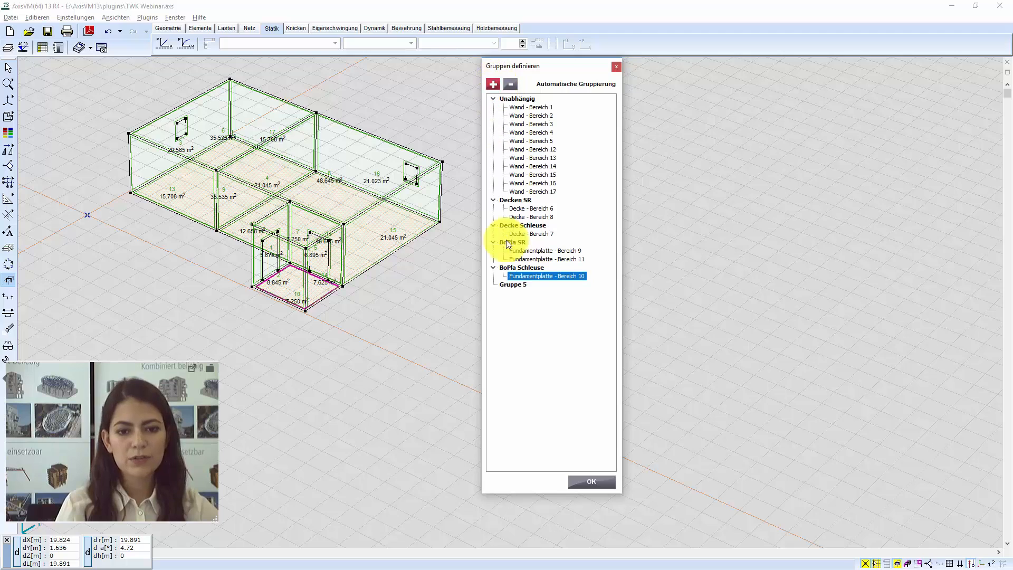
left_click(511, 285)
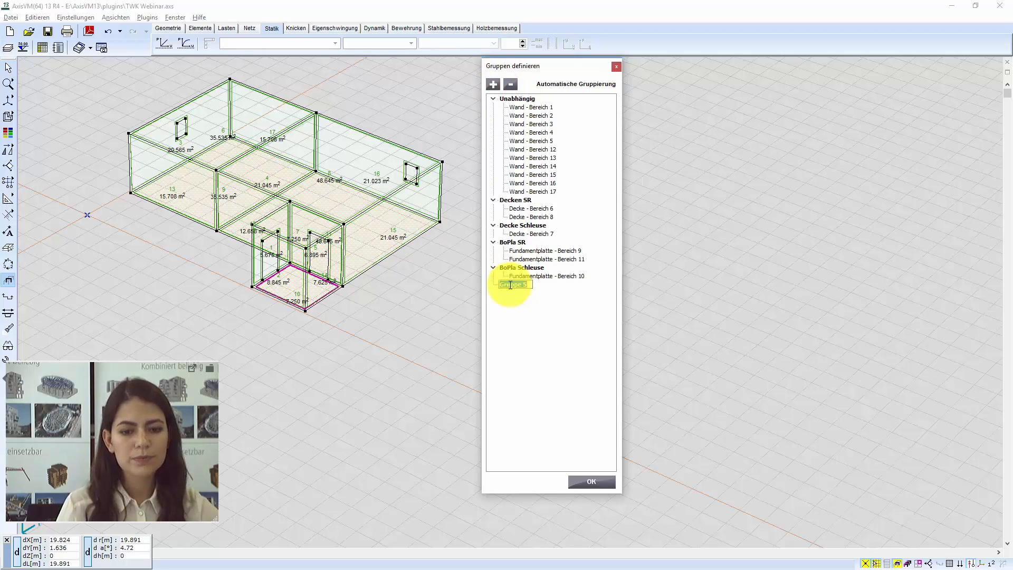
left_click(510, 285)
type("S")
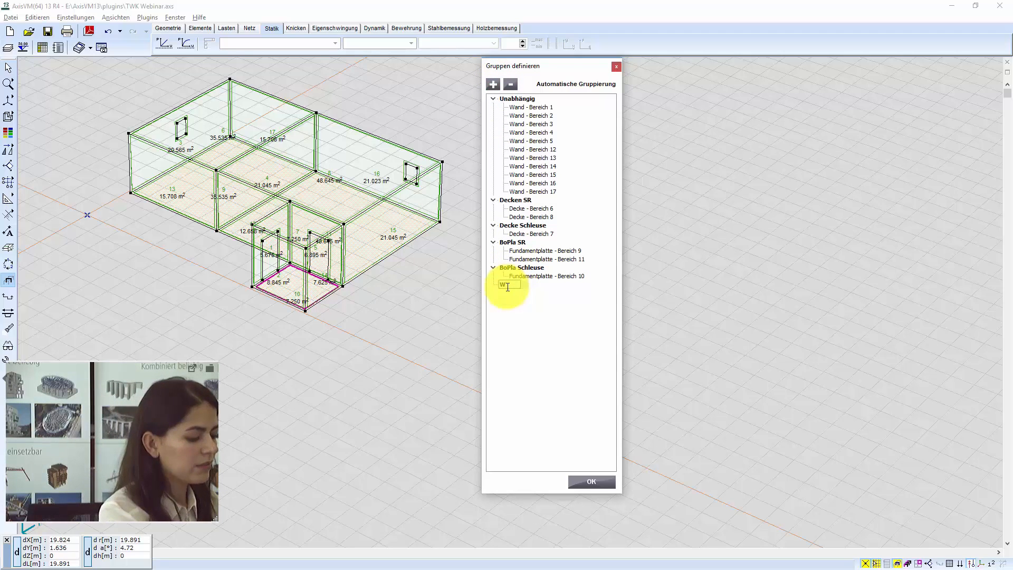
type("chleu")
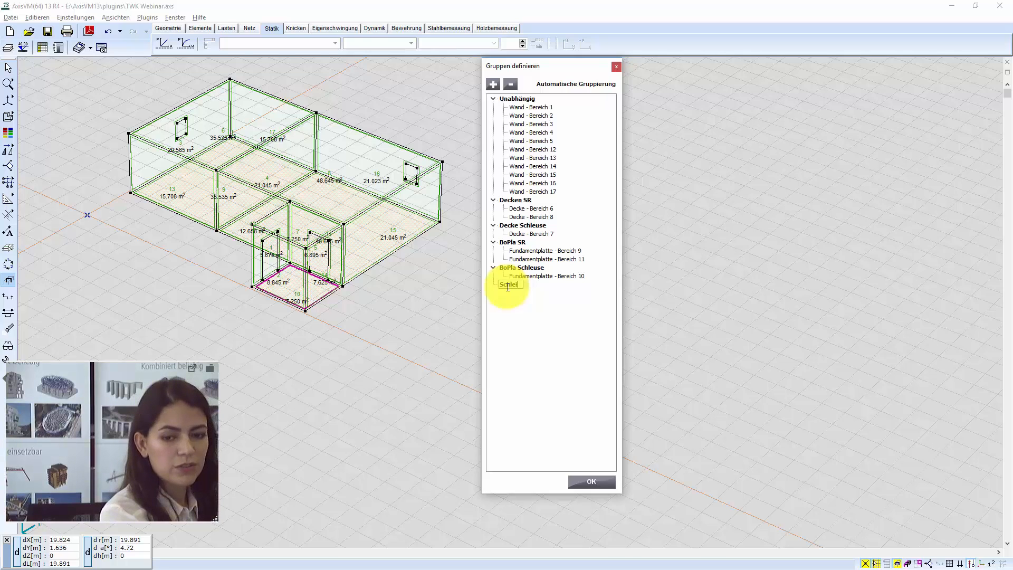
type("senwände")
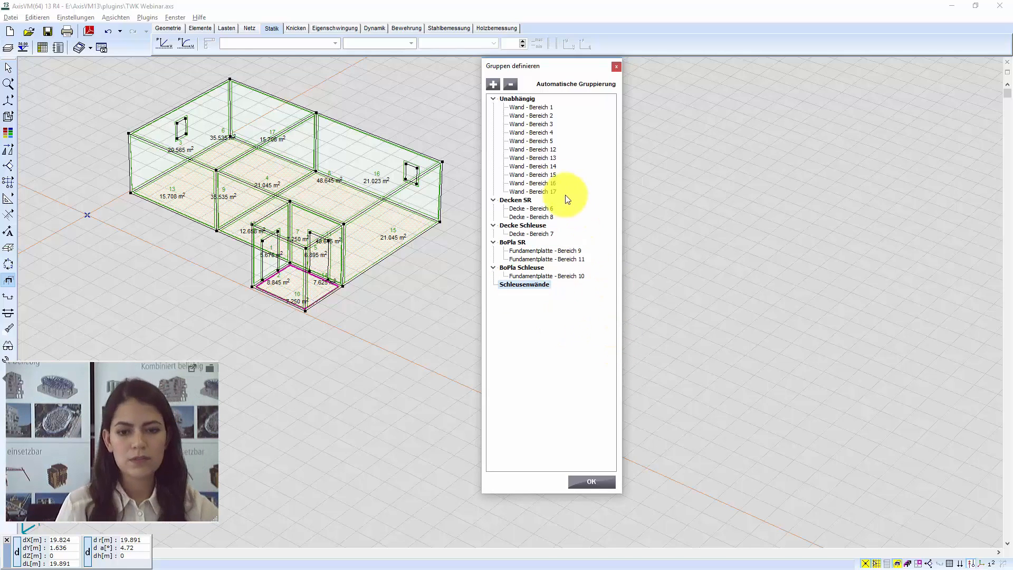
key("Return")
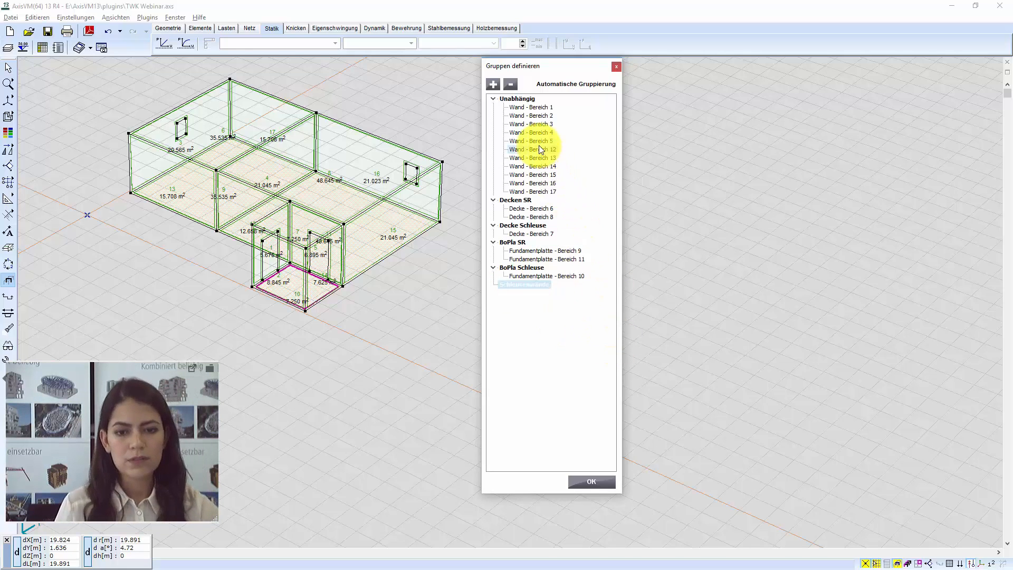
Step: Assign the walls Bereich 1, 2, 14 and 5 to the Schleusenwände group
left_click(539, 148)
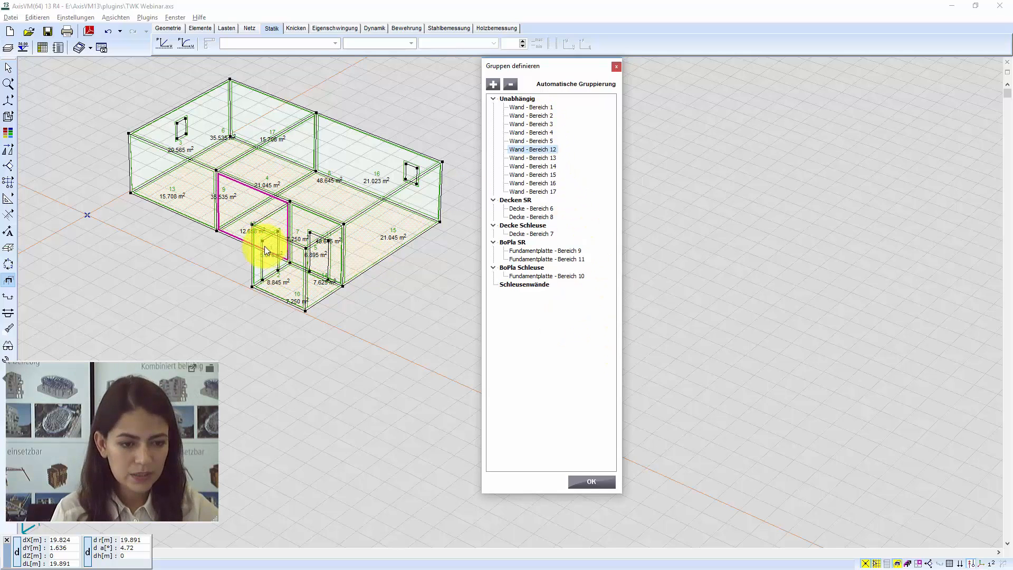
left_click_drag(529, 108, 523, 284)
left_click_drag(530, 108, 536, 281)
left_click_drag(535, 153, 537, 279)
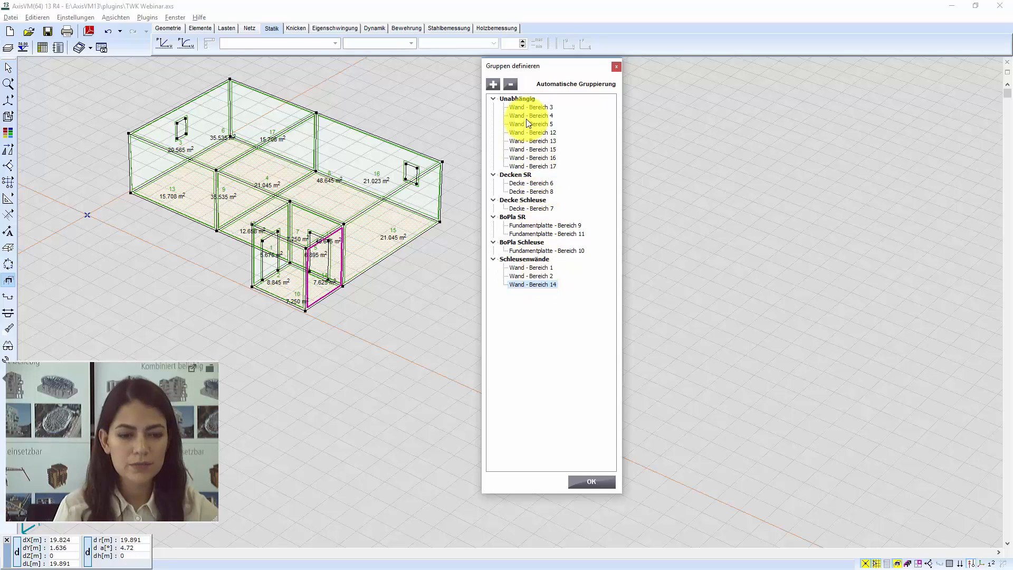
left_click_drag(534, 125, 541, 264)
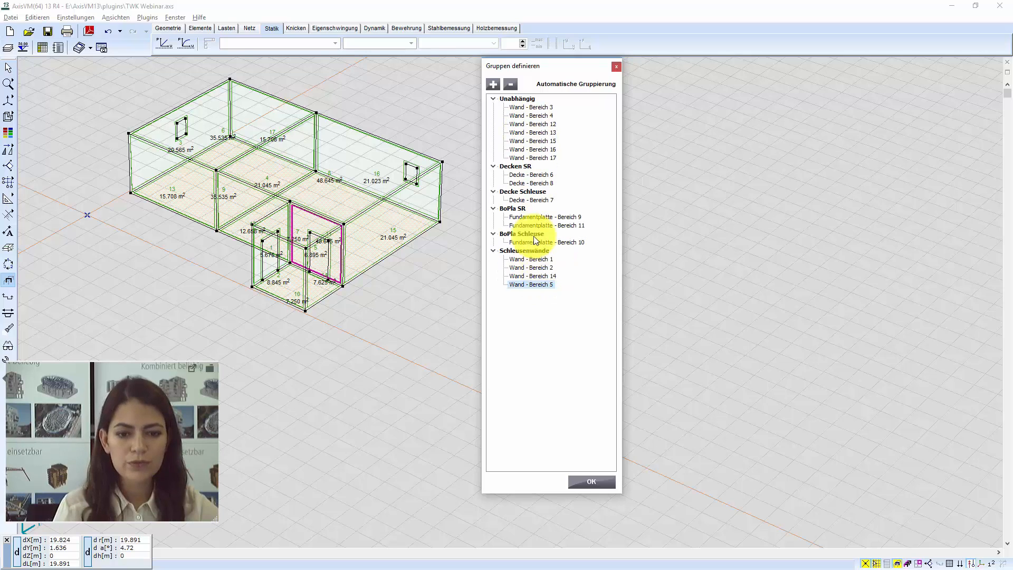
Step: Create a group named AW gegen Erdreich for the outer walls against soil
left_click(493, 84)
left_click(515, 293)
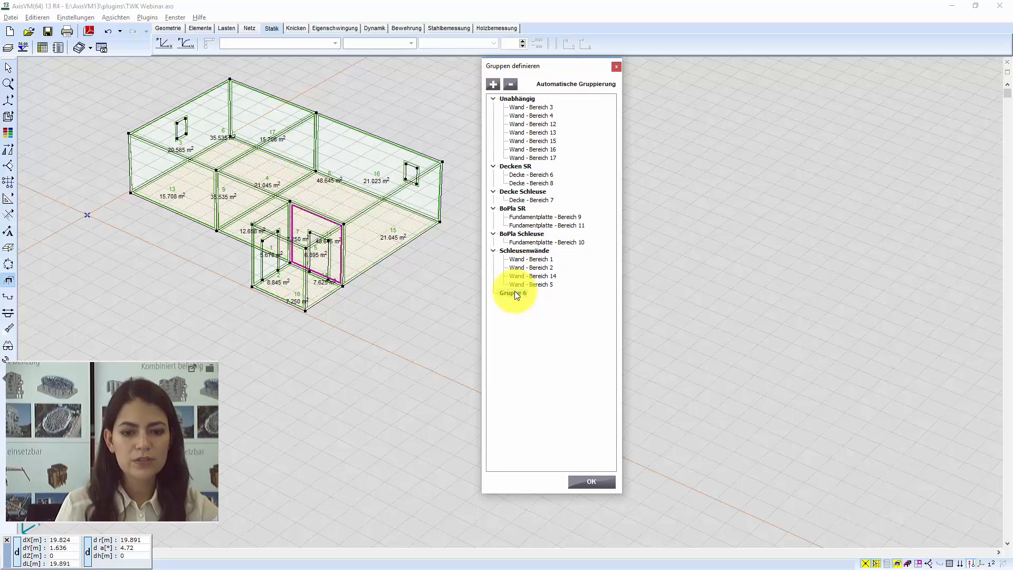
type("A")
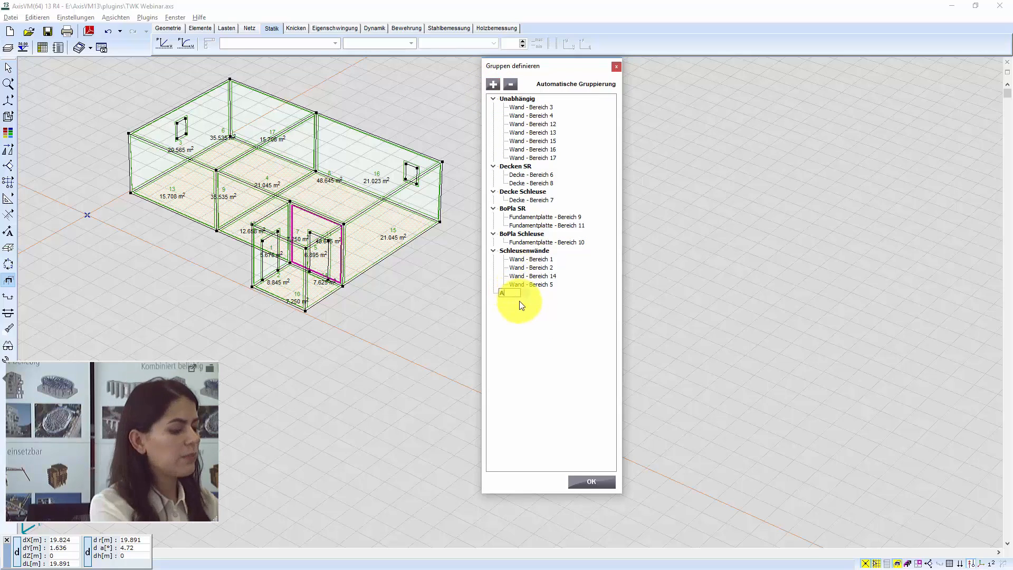
type("usse")
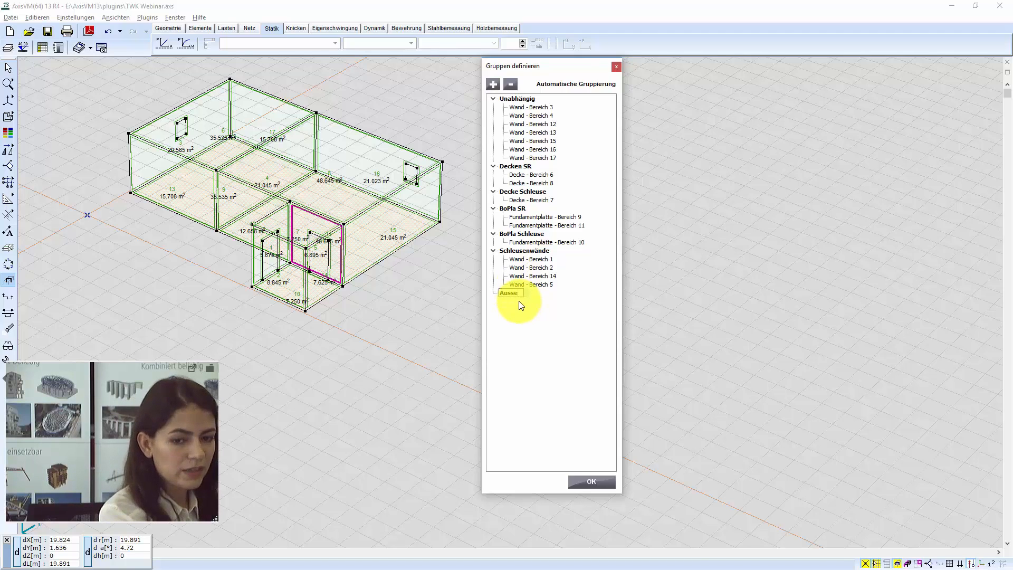
key("BackSpace")
key("BackSpace")
key("BackSpace")
key("BackSpace")
type("W Ge")
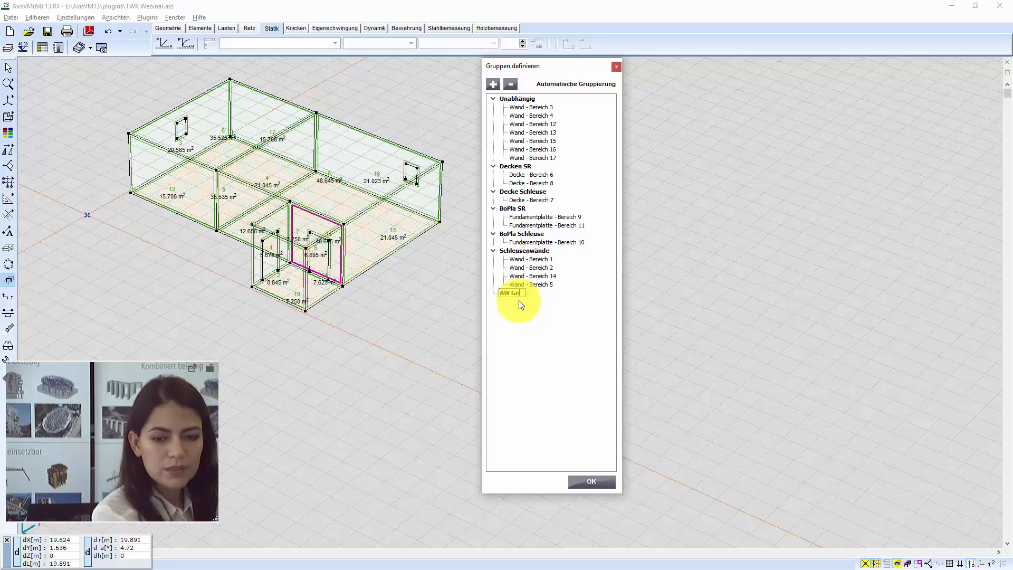
key("BackSpace")
type("gen E")
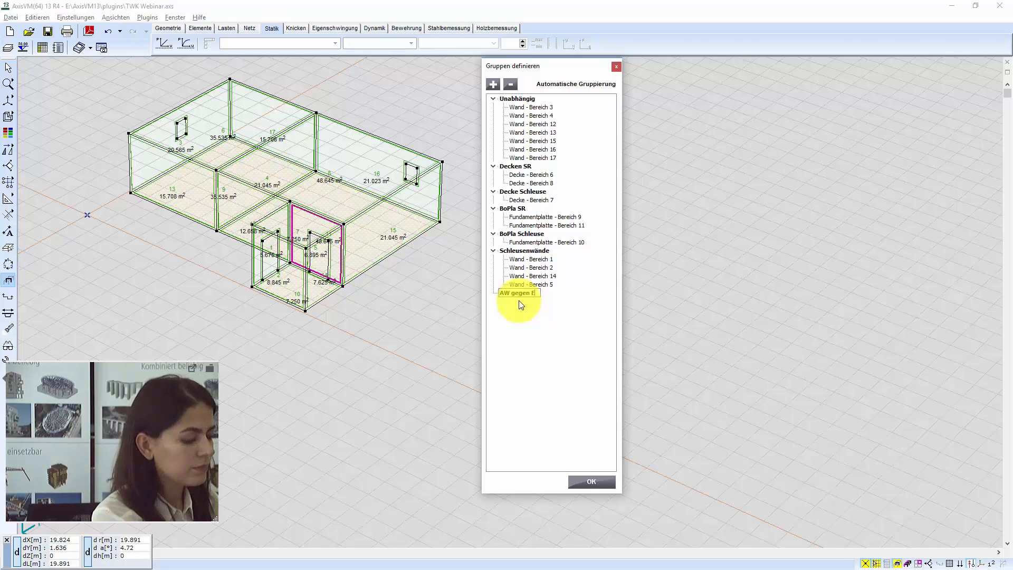
type("egen Erdreich")
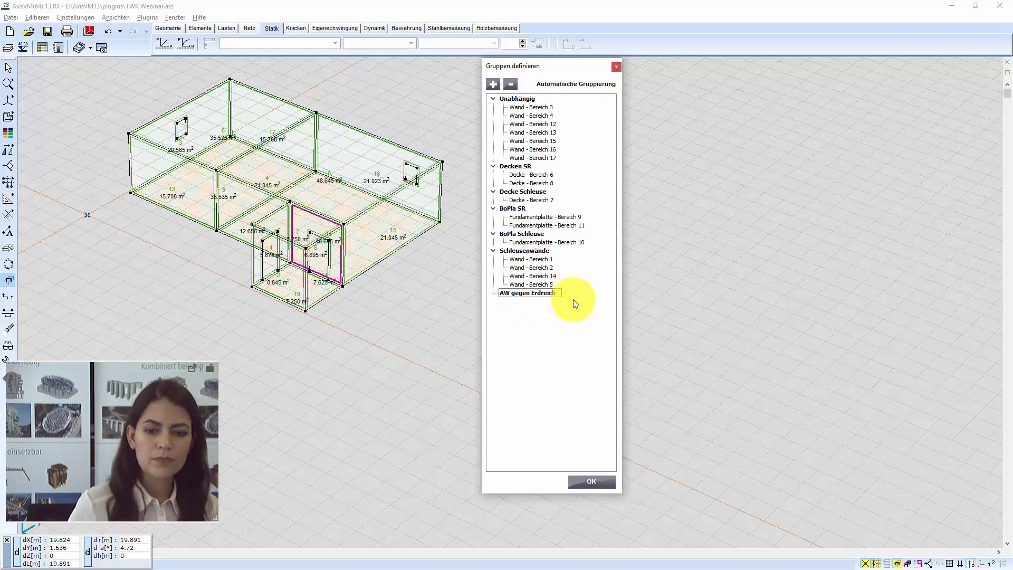
key("Return")
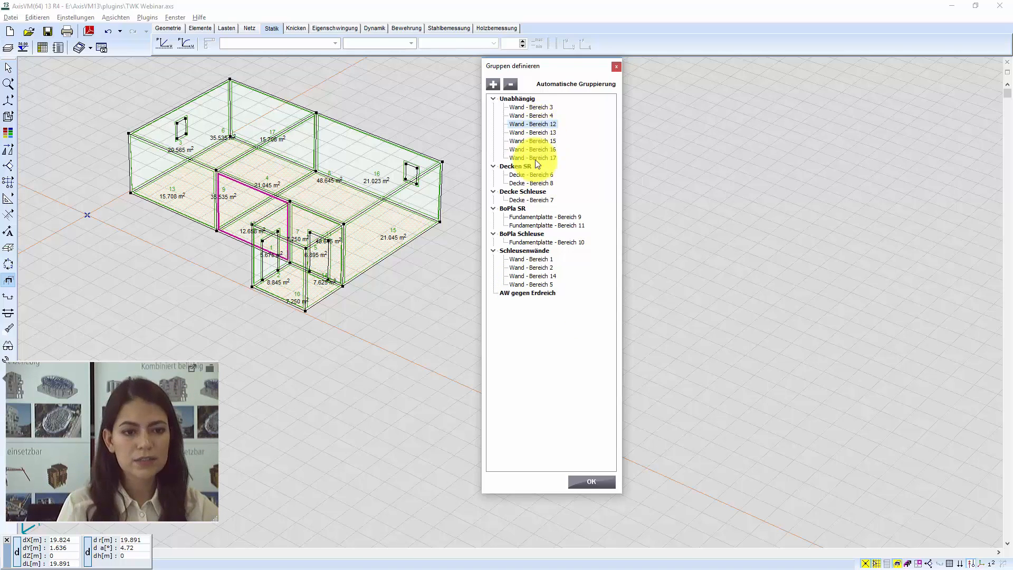
Step: Assign the walls Bereich 16, 17 and 3 to the AW gegen Erdreich group
left_click_drag(538, 150, 530, 291)
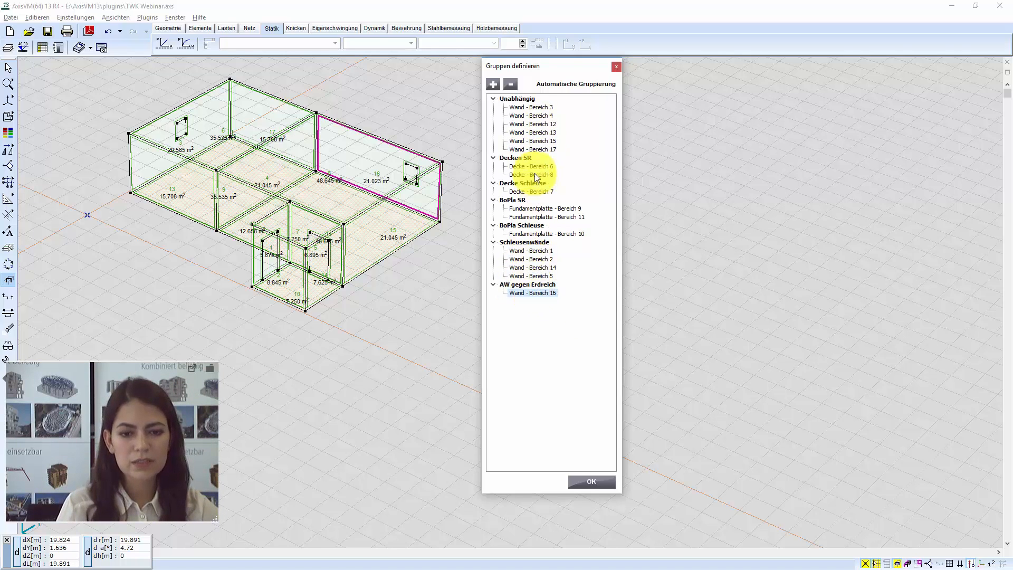
left_click_drag(531, 149, 536, 291)
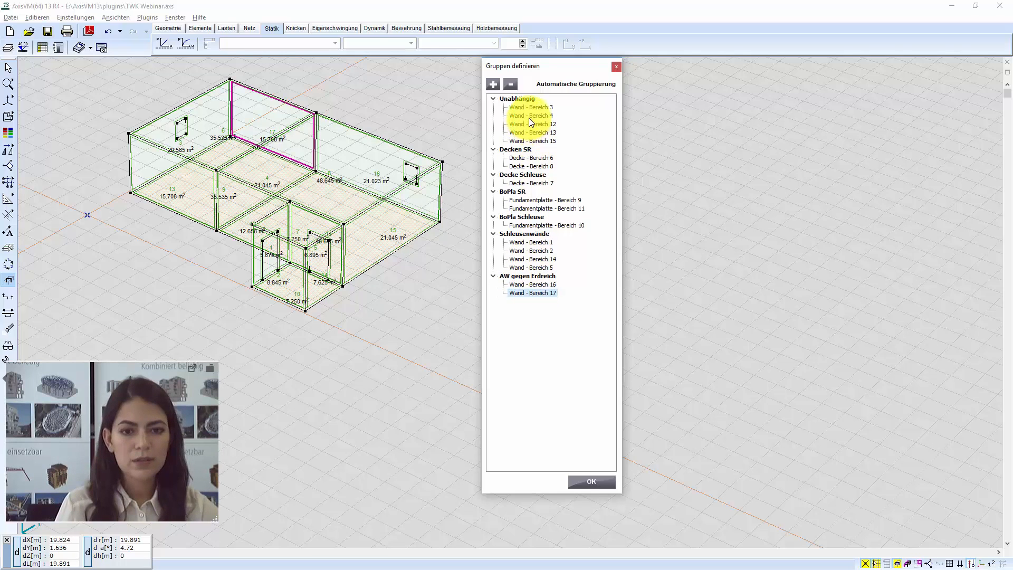
left_click_drag(530, 108, 536, 292)
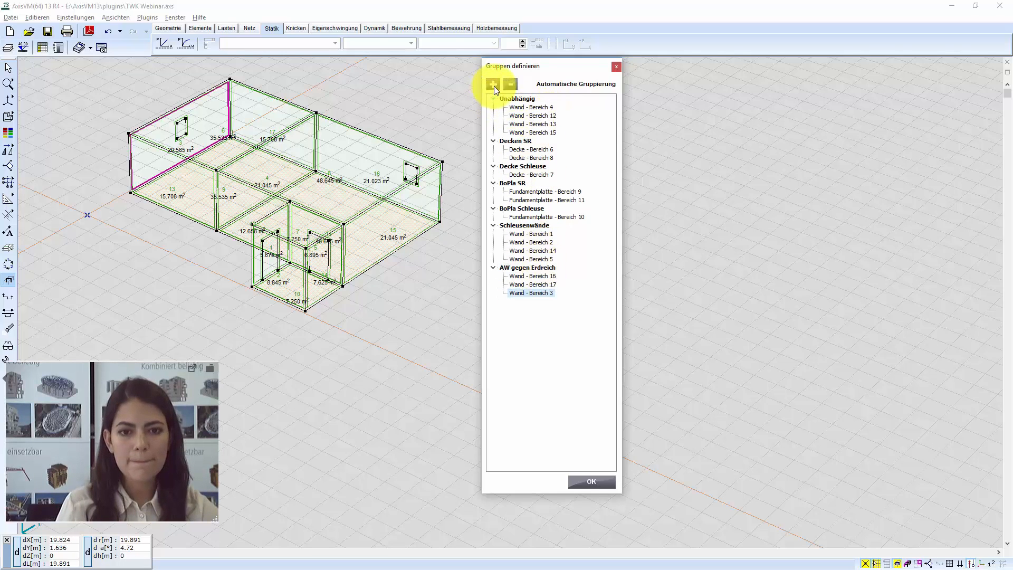
Step: Create a group named AW gegen Gebäudeinnern for the outer walls facing the building interior
left_click(494, 86)
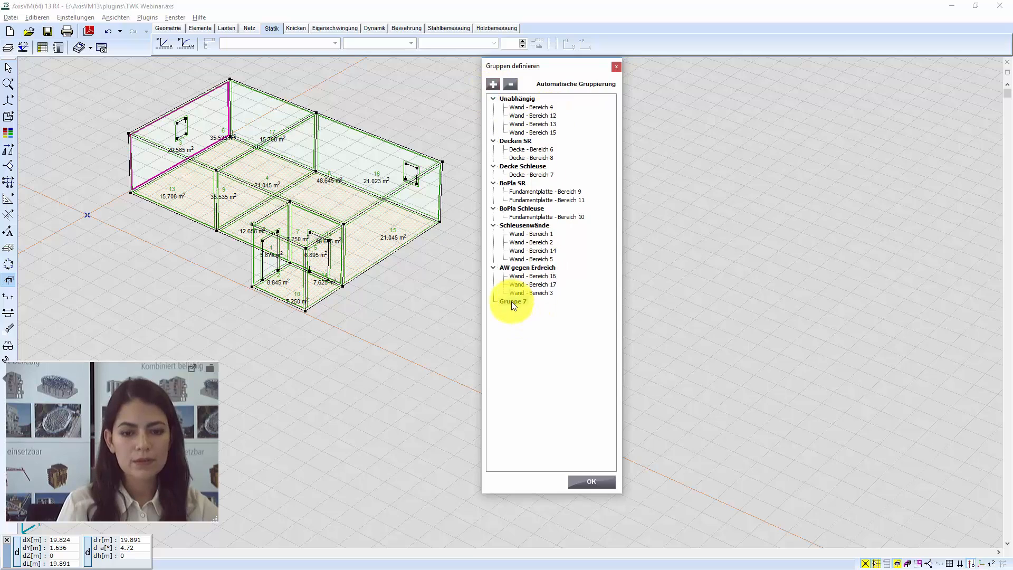
left_click(511, 302)
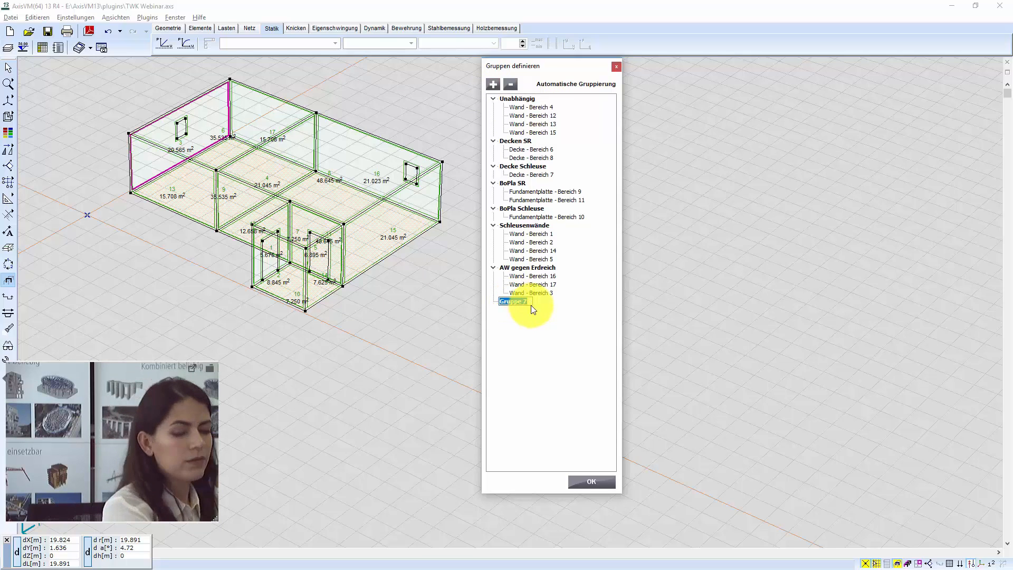
type("AW geg")
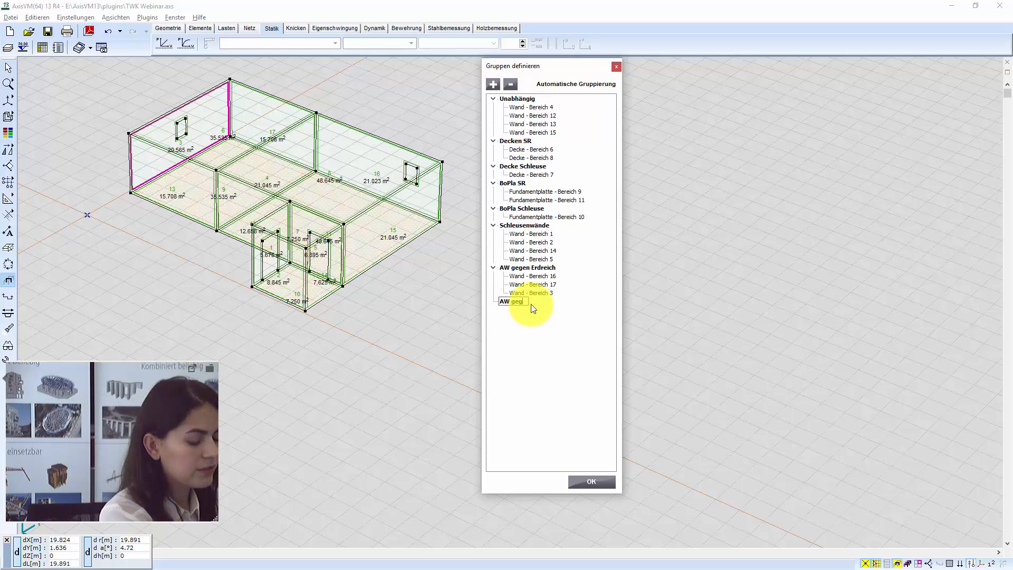
type("en Eebäudeinnern")
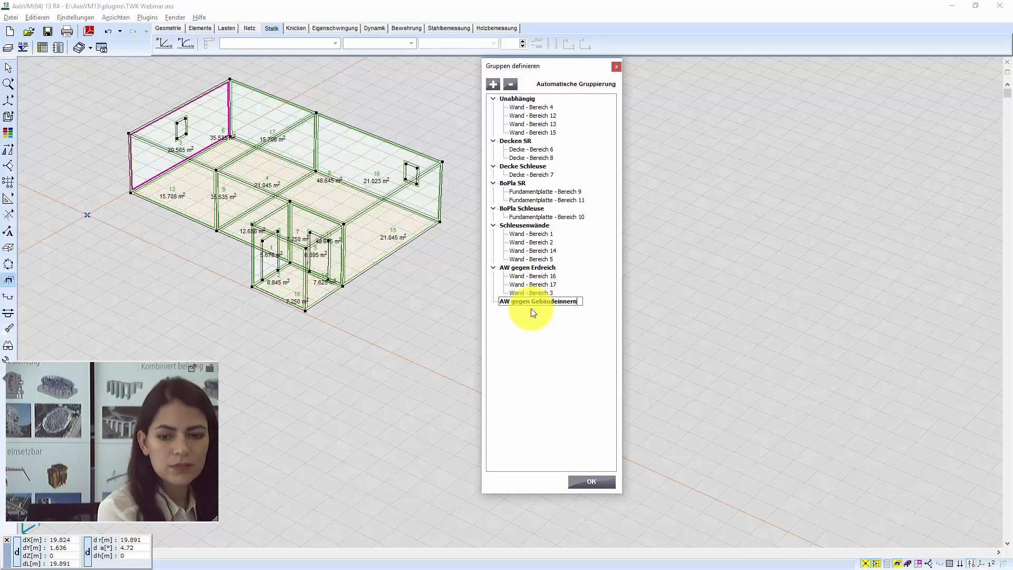
key("Return")
Step: Assign the walls Bereich 13, 15 and 12 to the AW gegen Gebäudeinnern group
left_click(543, 108)
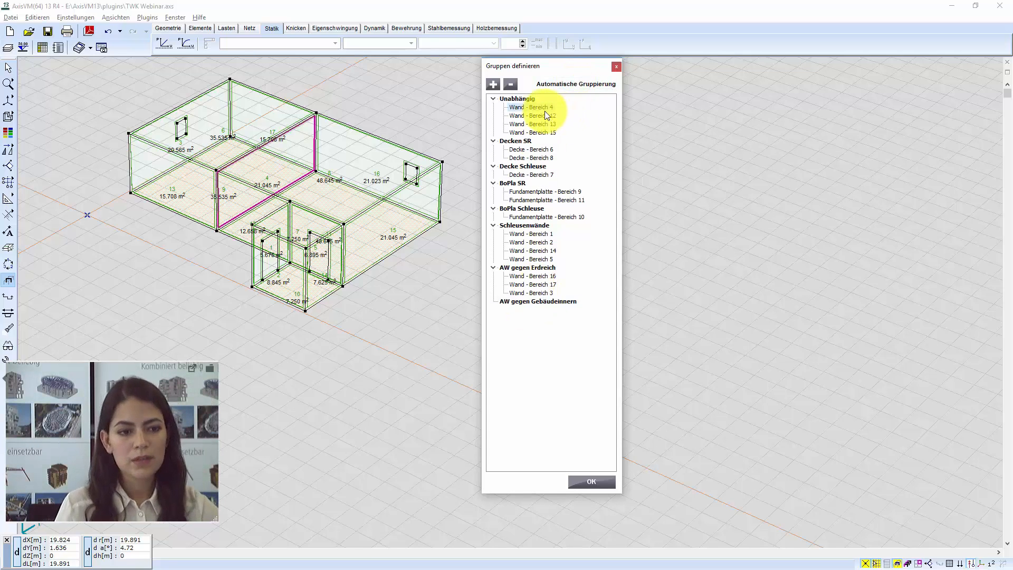
left_click_drag(539, 124, 533, 301)
left_click_drag(533, 123, 528, 301)
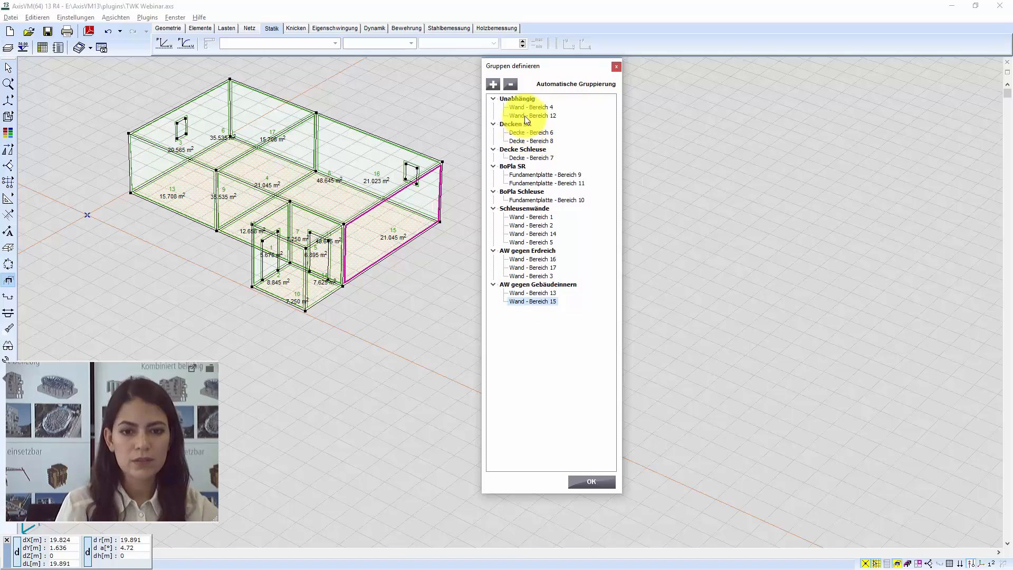
left_click_drag(533, 115, 534, 300)
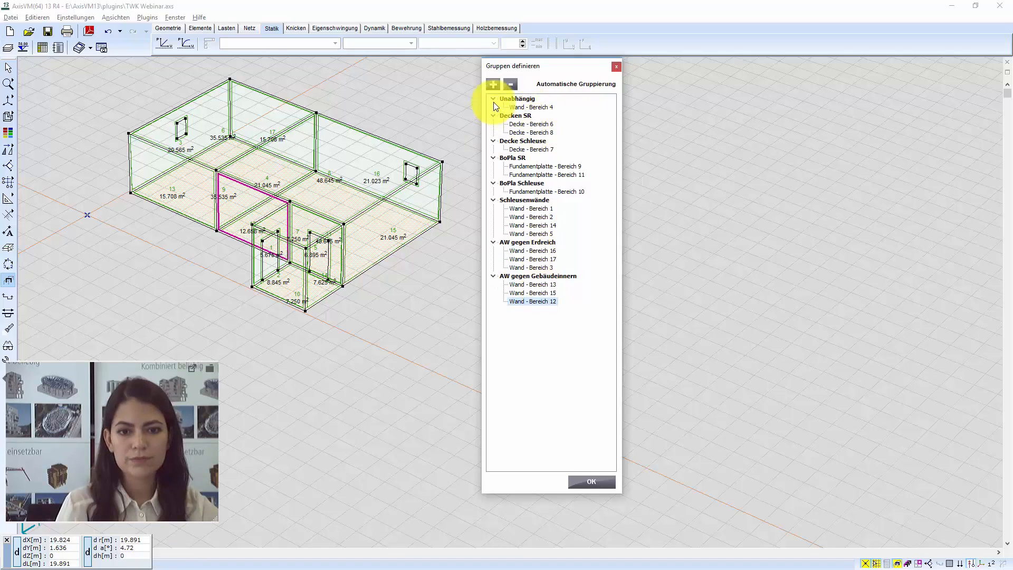
Step: Create a group named Zwischenwand for the partition wall
left_click(493, 84)
left_click(512, 308)
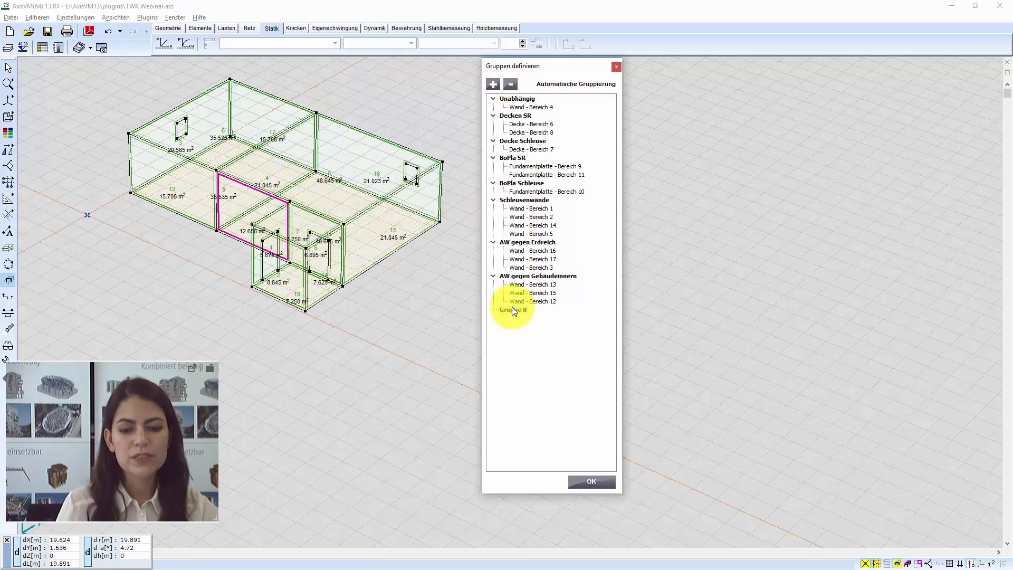
type("Zwi")
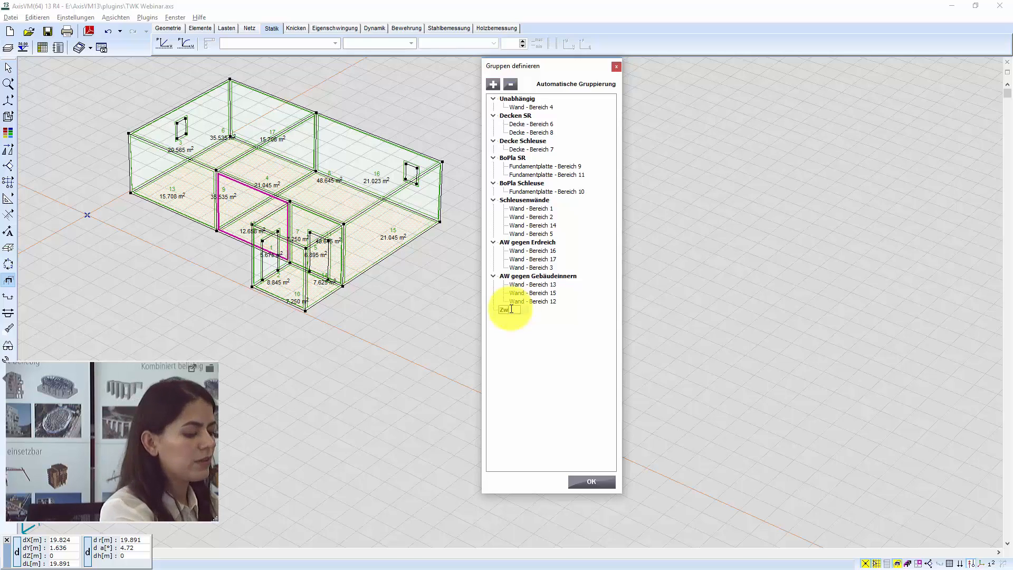
type("schenwän")
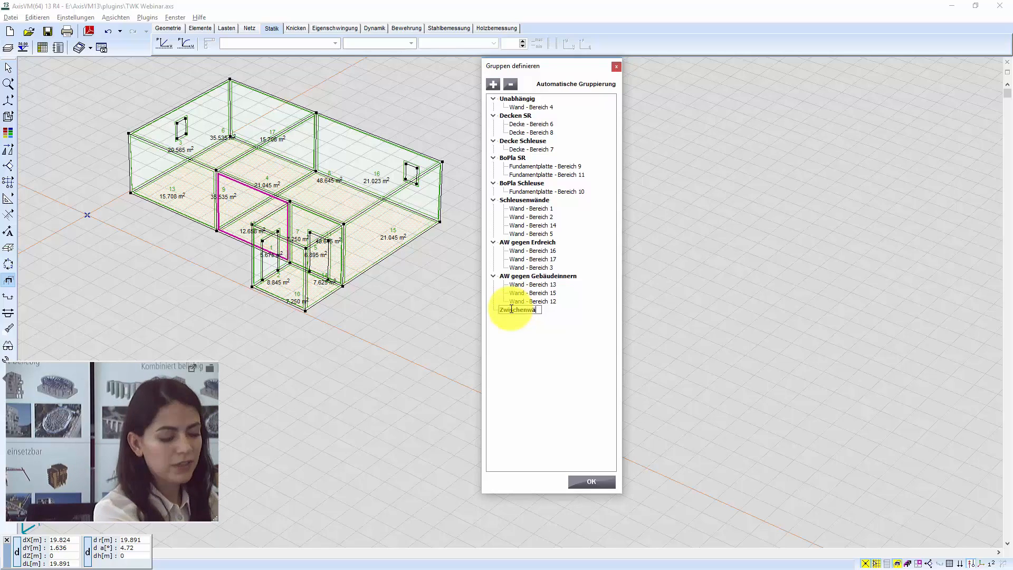
key("BackSpace")
key("BackSpace")
type("ande")
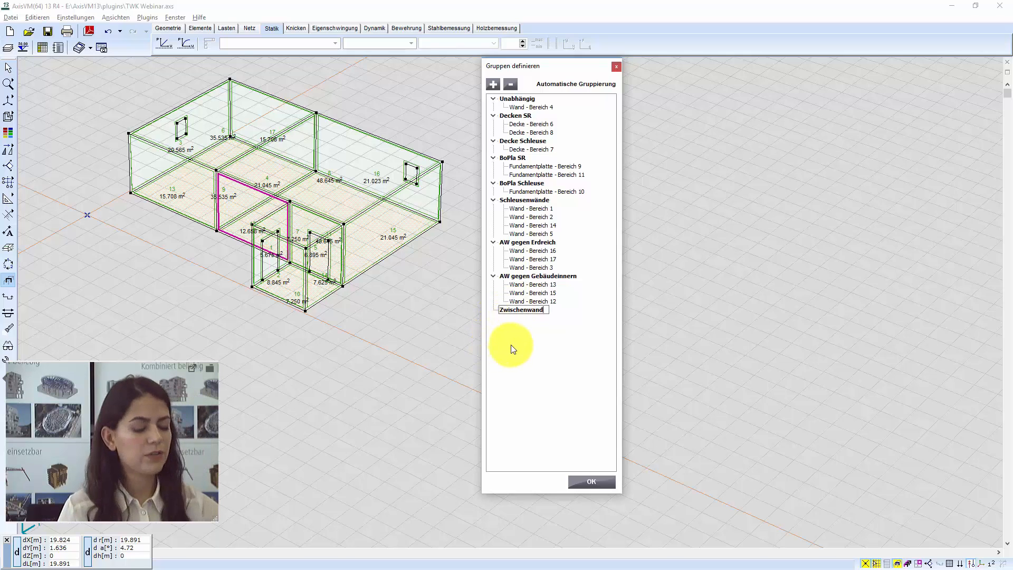
key("BackSpace")
Step: Assign the wall Bereich 4 to the Zwischenwand group and accept the group definitions
left_click(523, 106)
left_click_drag(523, 106, 524, 318)
left_click_drag(549, 121, 517, 311)
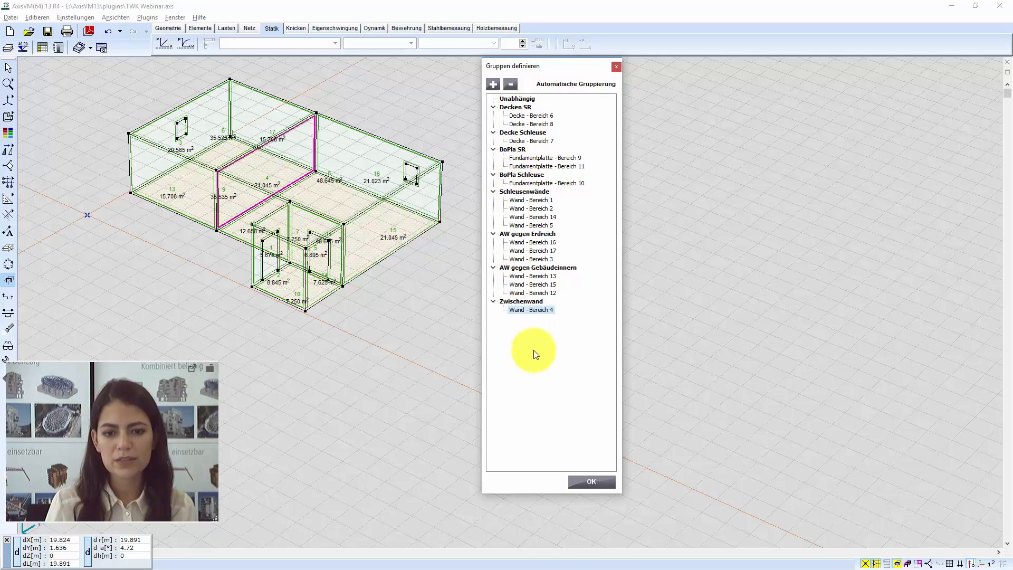
left_click(583, 483)
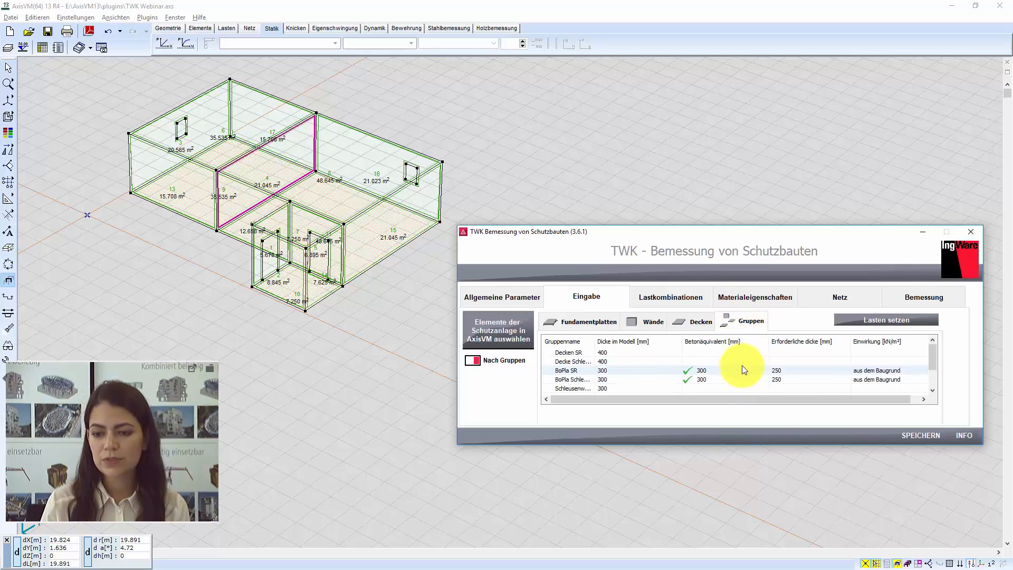
Step: Define Decken SR as ceilings under buildings with outer wall mass ≥ 300 kg/m² and mehrere concrete ceilings above, and check the individual ceilings
double_click(739, 351)
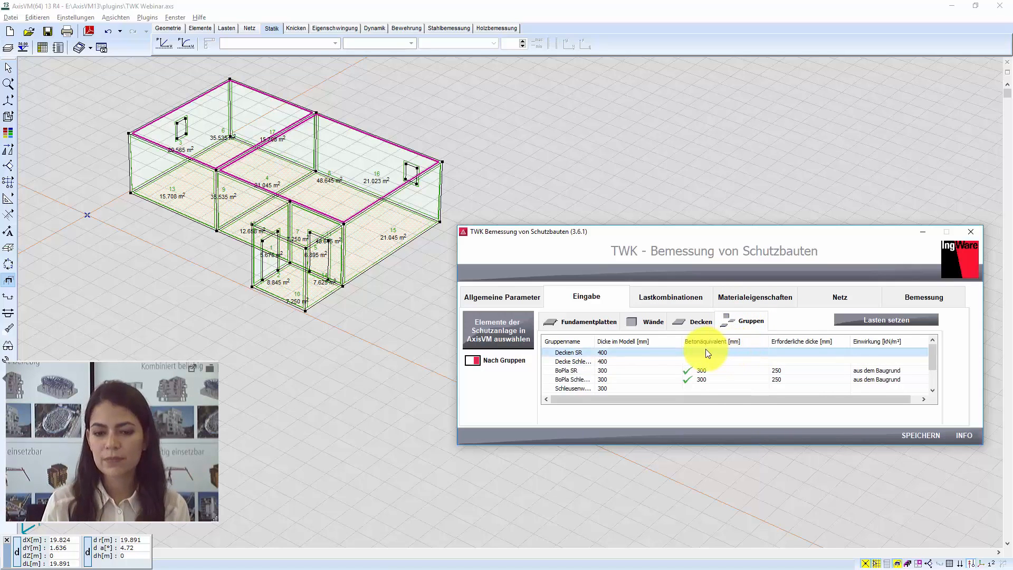
left_click(781, 253)
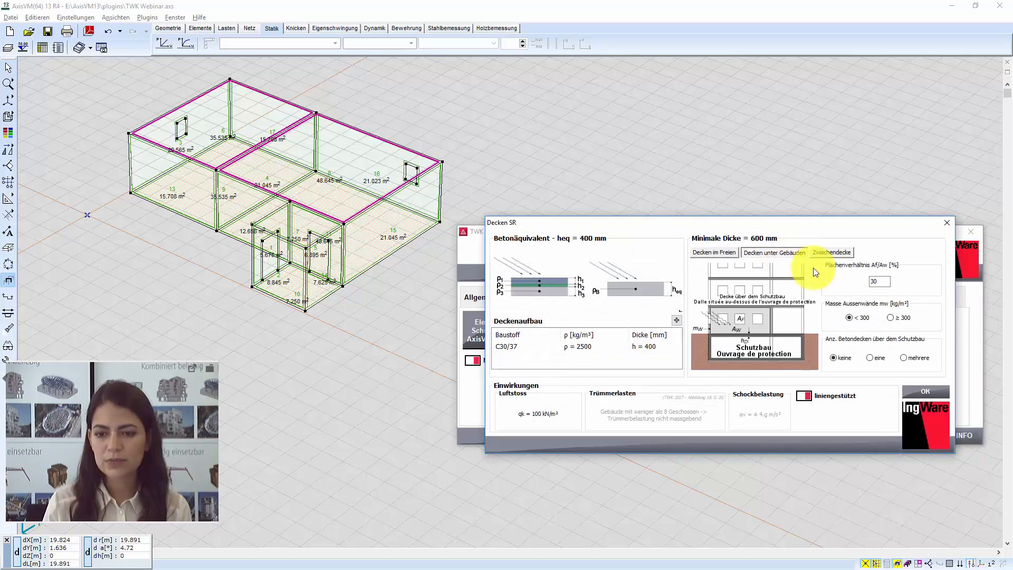
left_click(891, 318)
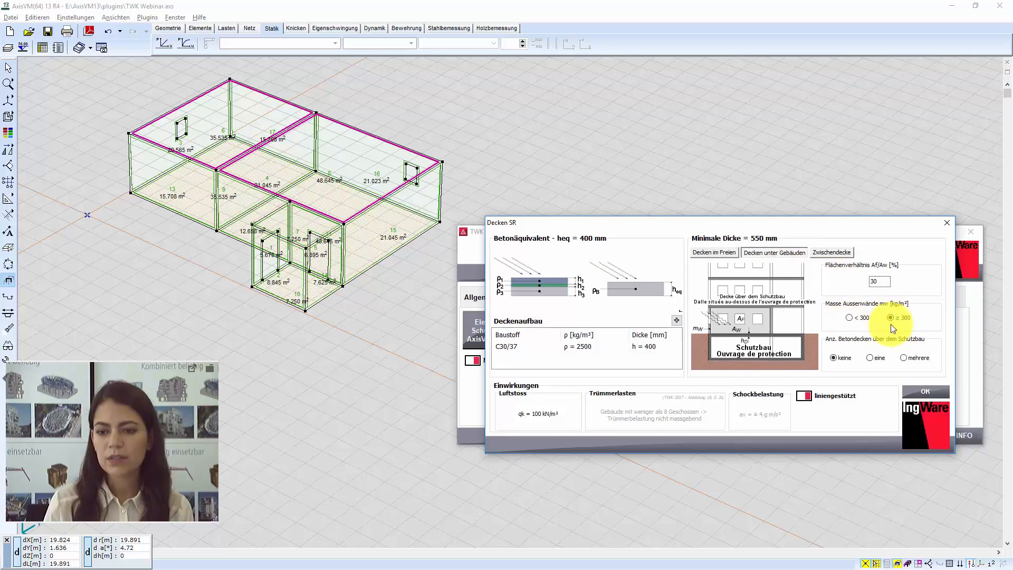
left_click(904, 358)
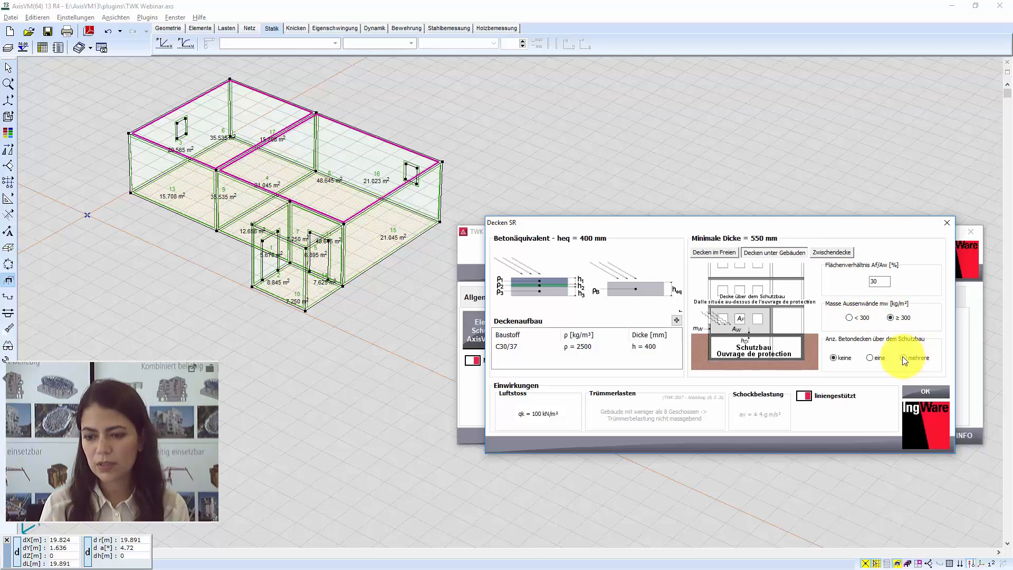
left_click(914, 391)
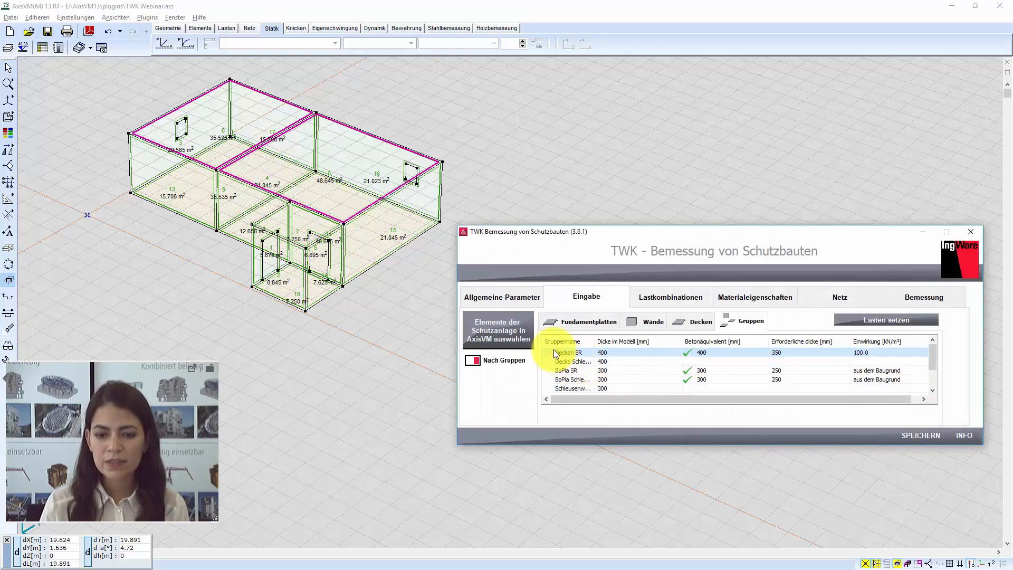
left_click(701, 323)
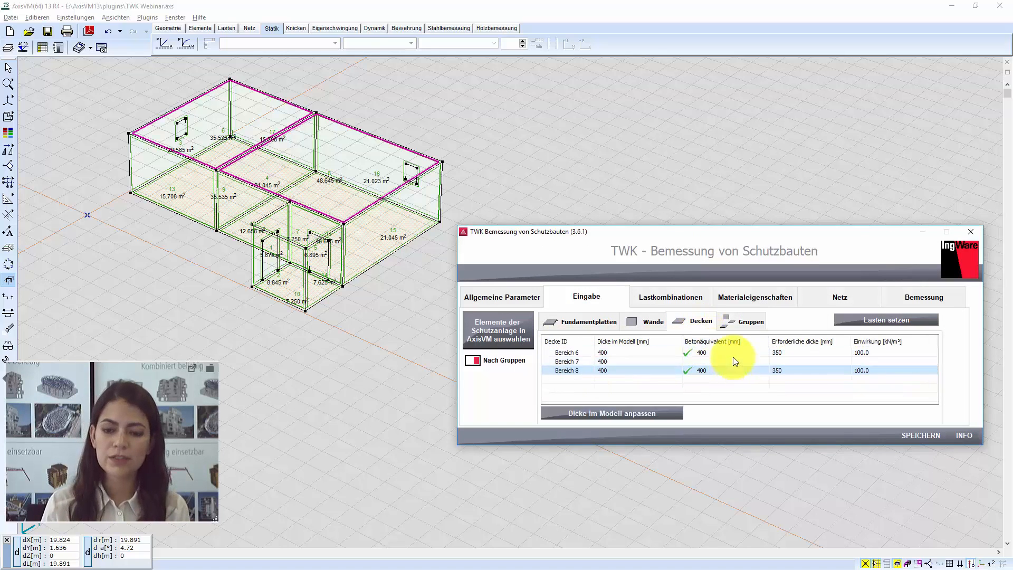
Step: Define the Decke Schleuse group as a ceiling under buildings (Decken unter Gebäuden) with several (mehrere) concrete ceilings above the shelter
left_click(746, 321)
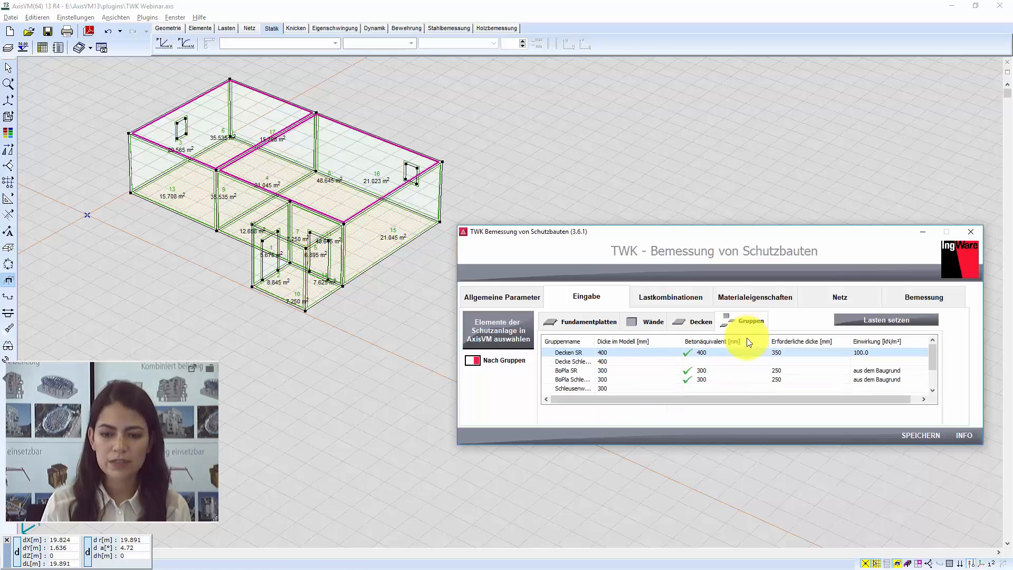
double_click(762, 361)
left_click(760, 253)
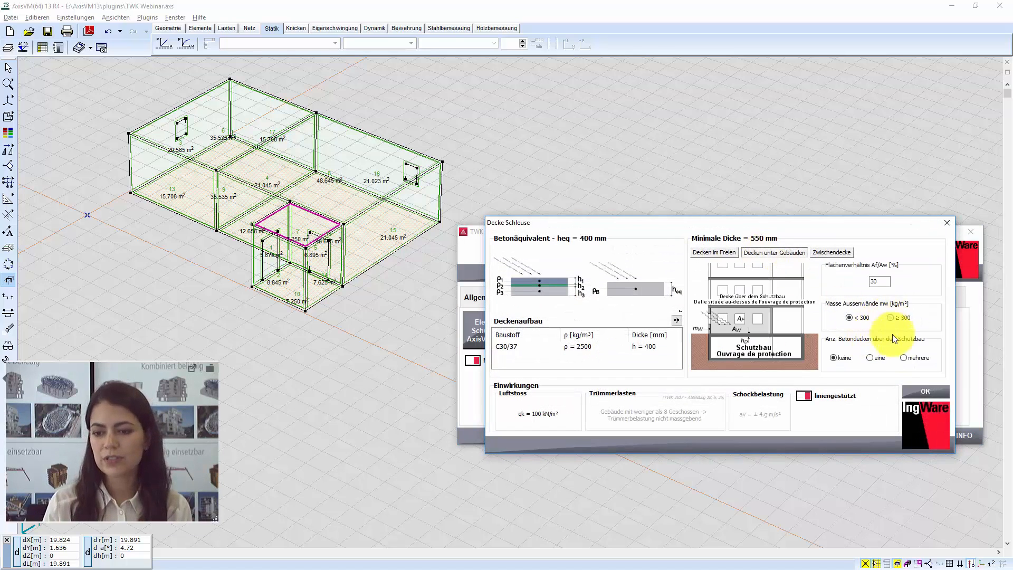
left_click(904, 357)
left_click(913, 392)
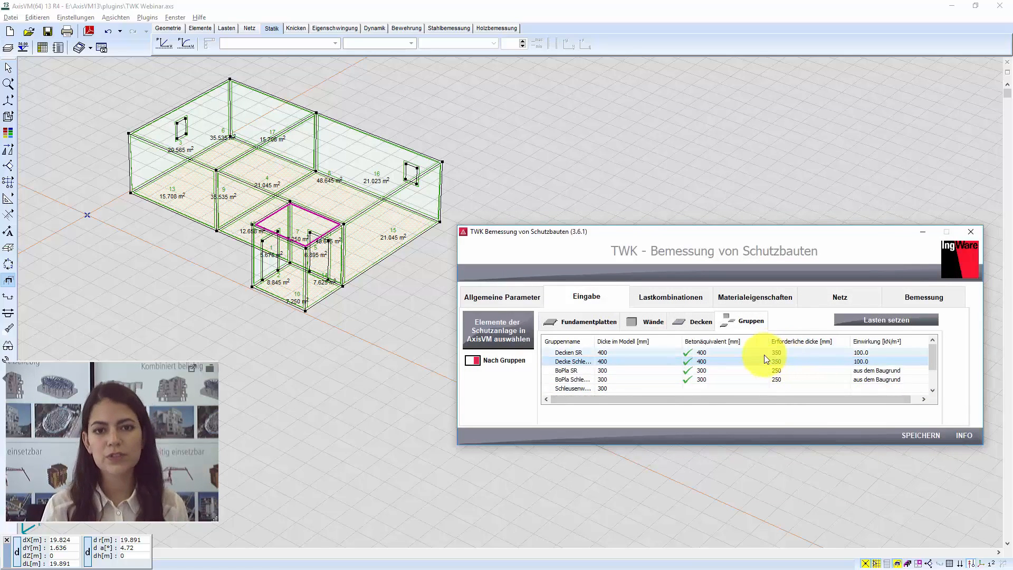
Step: Define the Schleusenwände group as Schleusenwand with Expansionsraum, using Ae 7 m², Ae,min 2.5 m² and Fläche Vorraum Av 65 m²
scroll(777, 371, "down", 1)
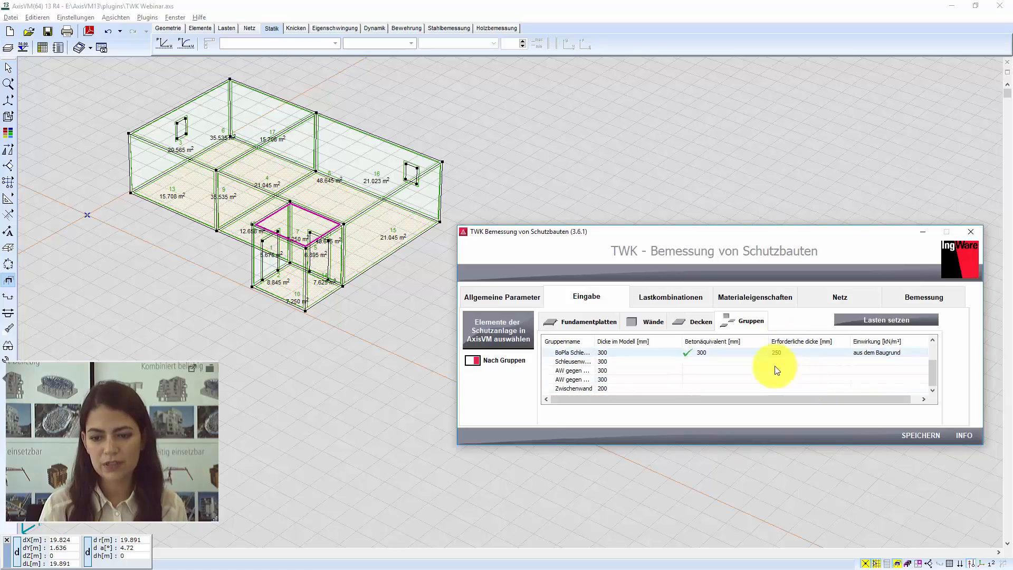
double_click(761, 361)
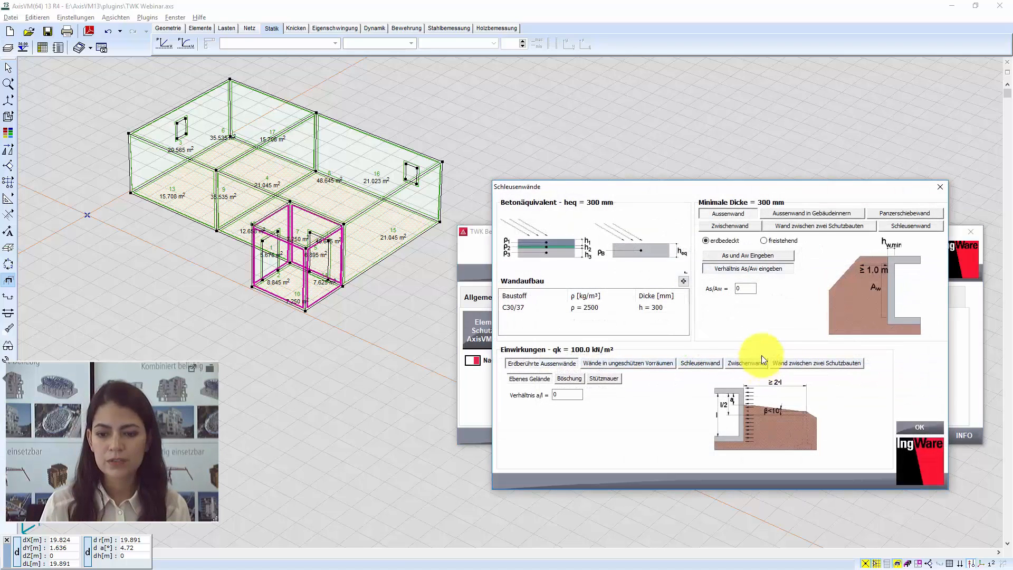
left_click(897, 228)
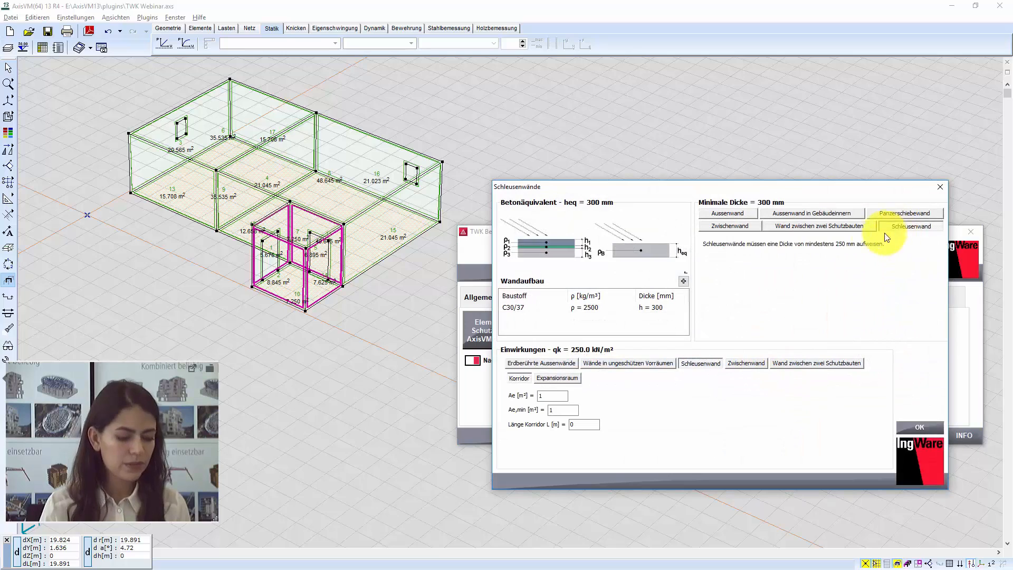
left_click(578, 381)
left_click_drag(556, 396, 528, 411)
type("7")
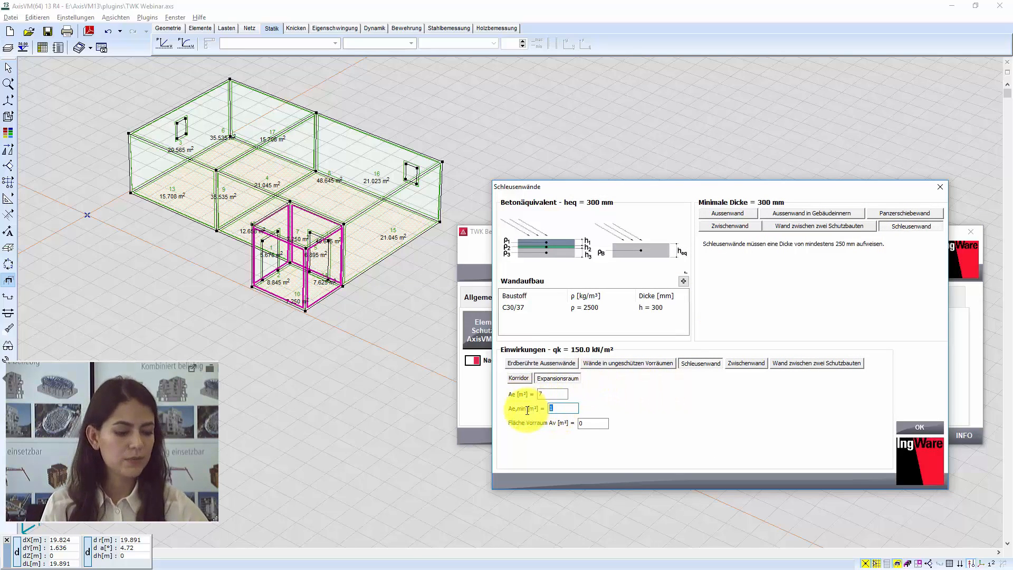
type("2.5")
left_click_drag(593, 422, 564, 426)
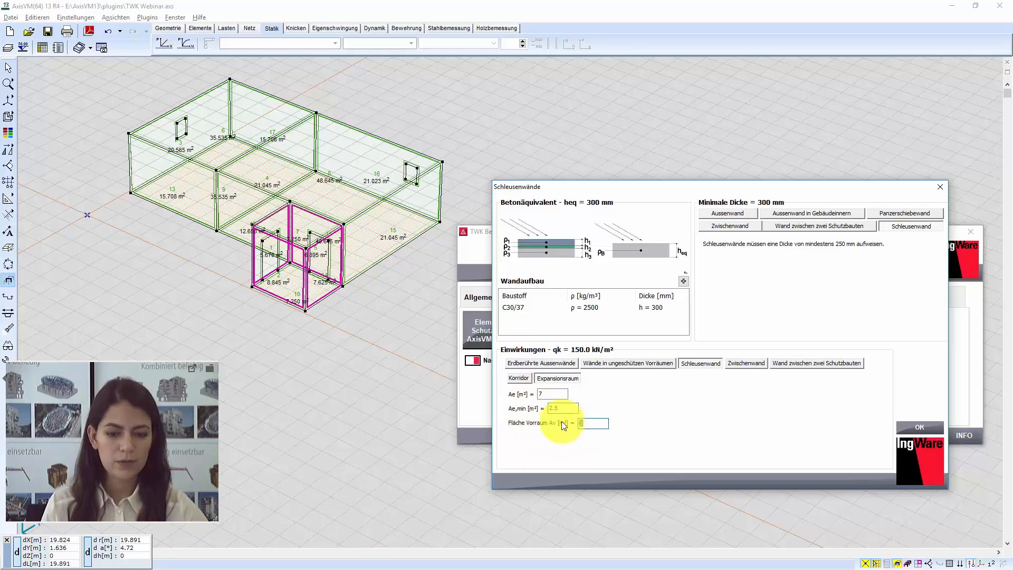
type("65")
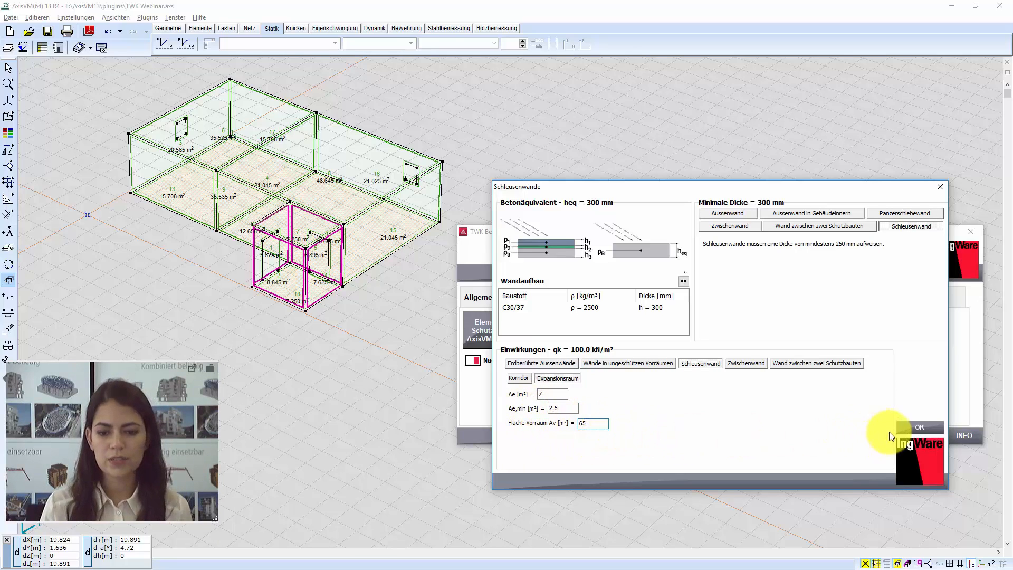
left_click(912, 430)
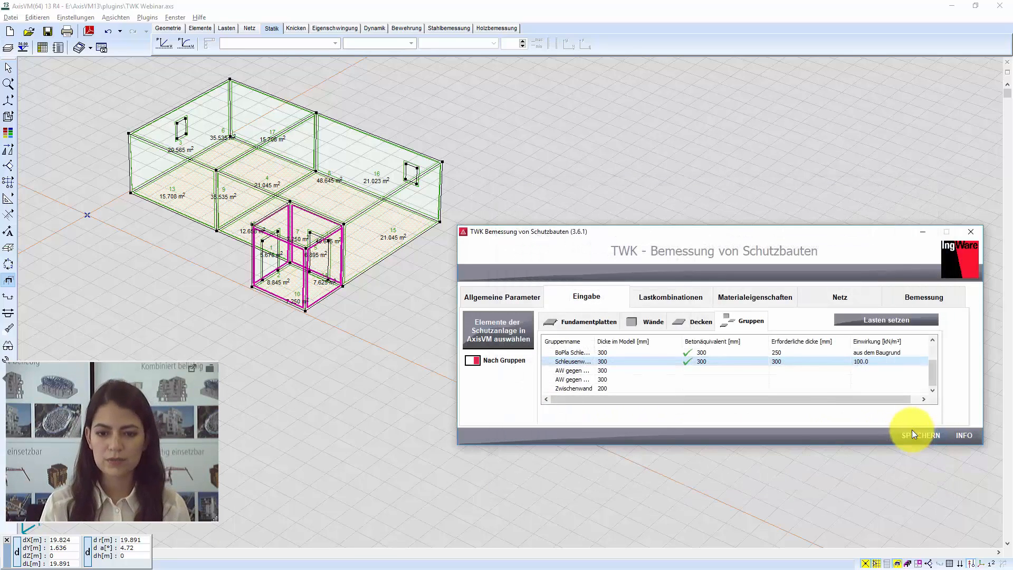
Step: Define the AW gegen Erdreich group as an earth-covered Aussenwand on level terrain, accepting the preset values
left_click(636, 369)
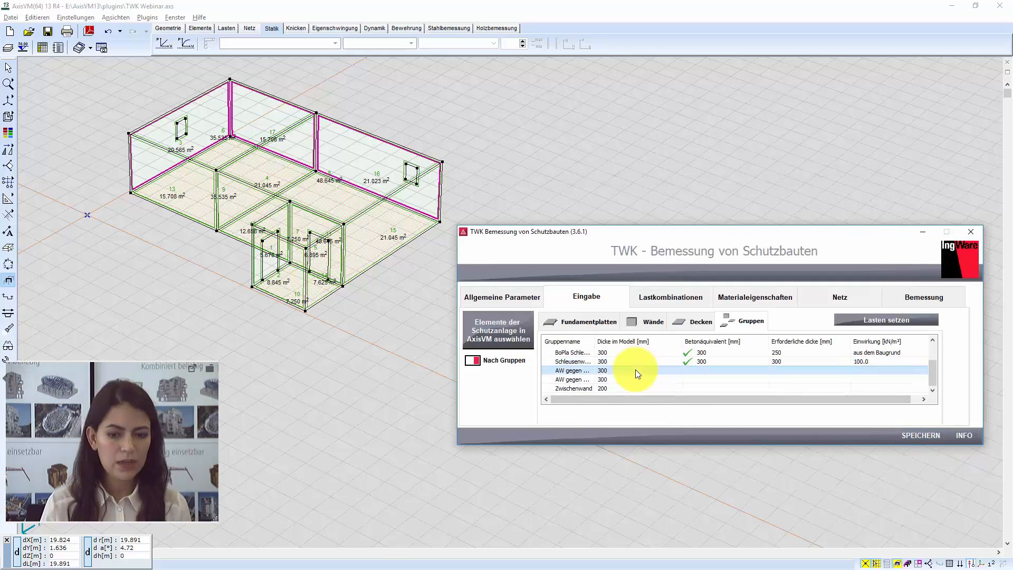
double_click(636, 370)
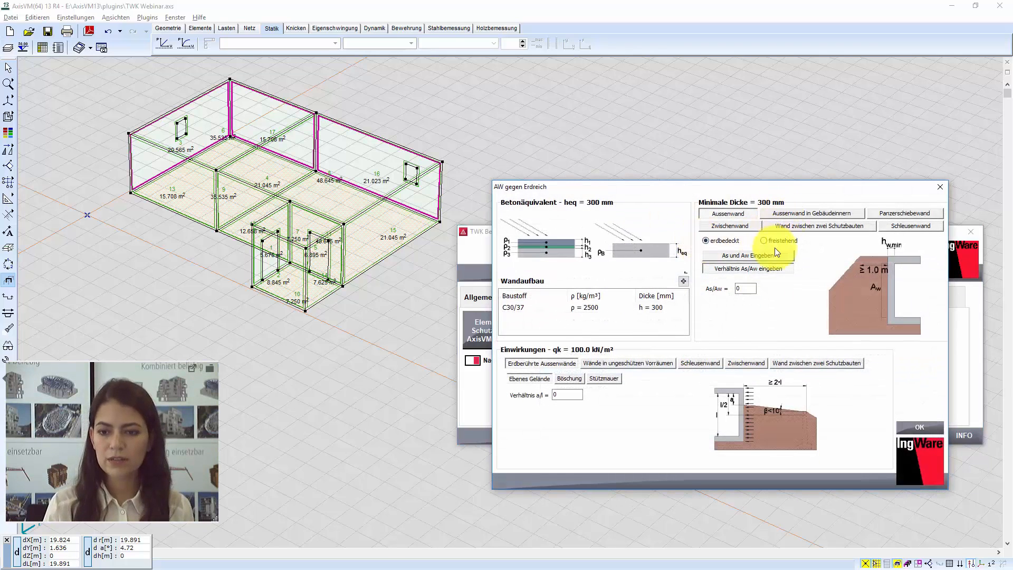
left_click(930, 432)
Step: Define the AW gegen Gebäudeinnern group as Aussenwand in Gebäudeinnern with a largely underground anteroom
left_click(738, 380)
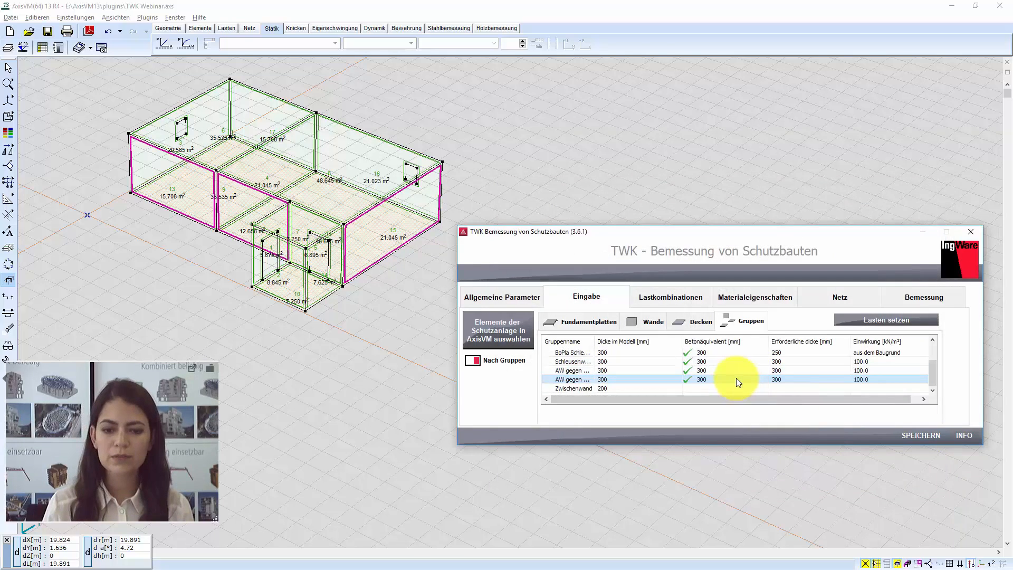
double_click(737, 378)
left_click(793, 212)
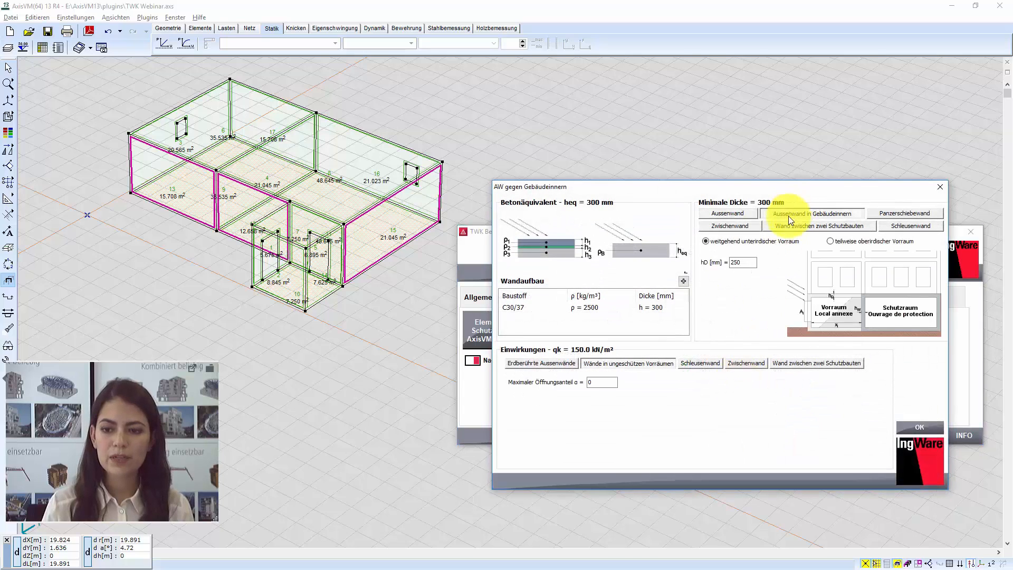
left_click(925, 428)
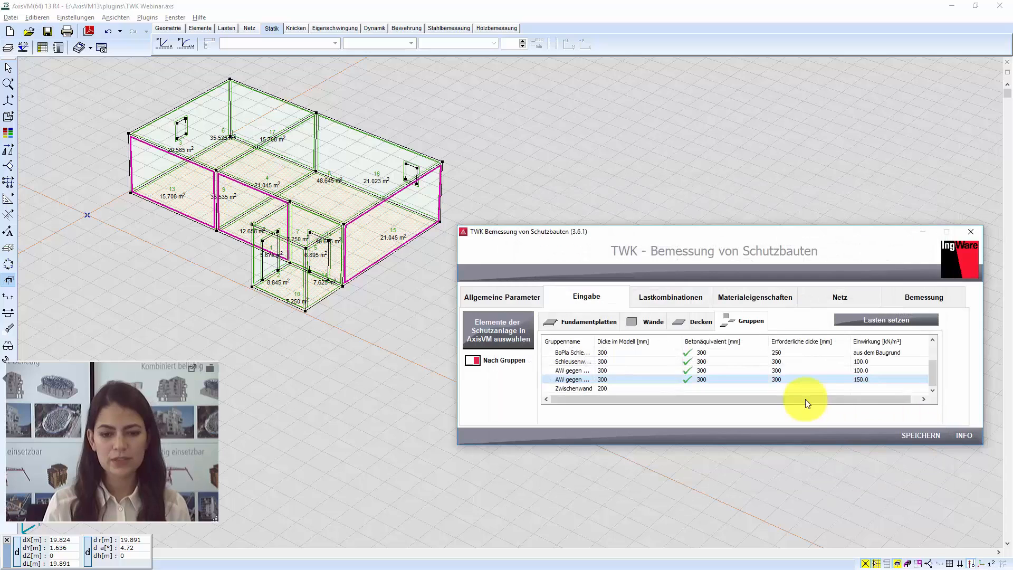
Step: Assign the Zwischenwand wall type to the Zwischenwand group
double_click(767, 391)
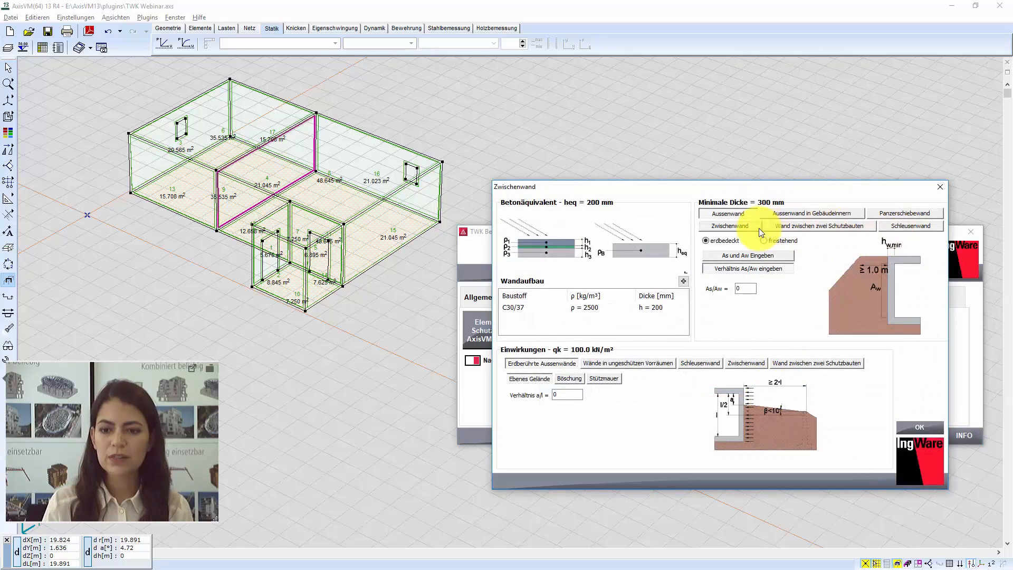
left_click(743, 228)
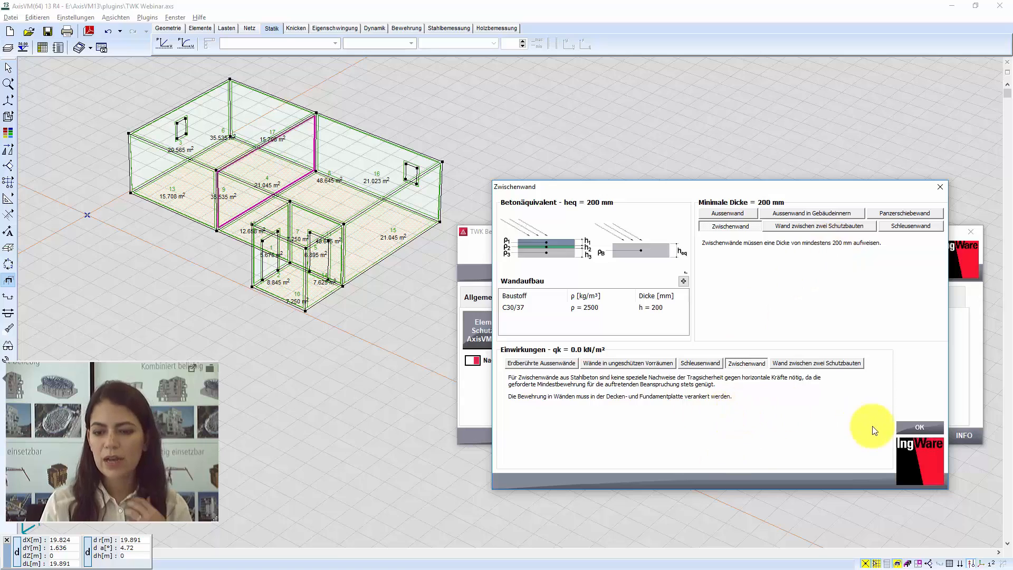
left_click(917, 429)
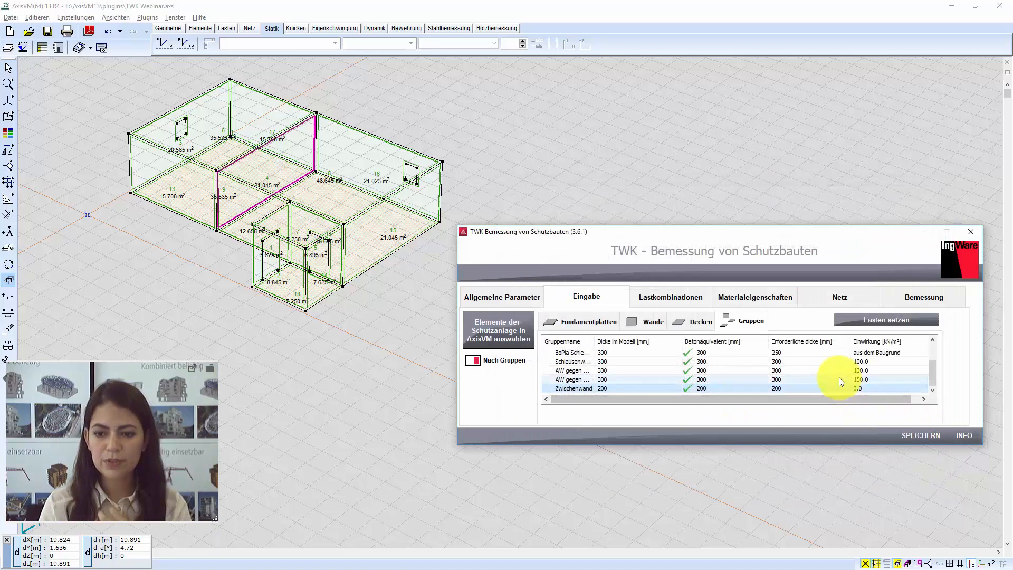
Step: Apply the group loads to the AxisVM model and activate the load case Leiteinwirkung - Wände (lx/h >= 4)
mouse_move(929, 357)
left_mouse_down()
mouse_move(932, 391)
mouse_move(933, 353)
left_mouse_up()
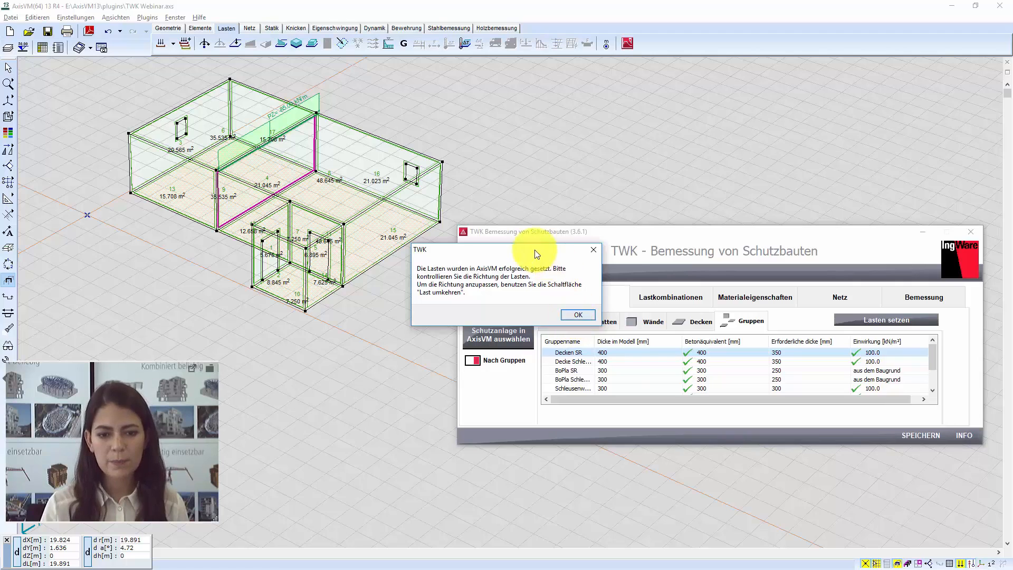
left_click_drag(525, 250, 589, 243)
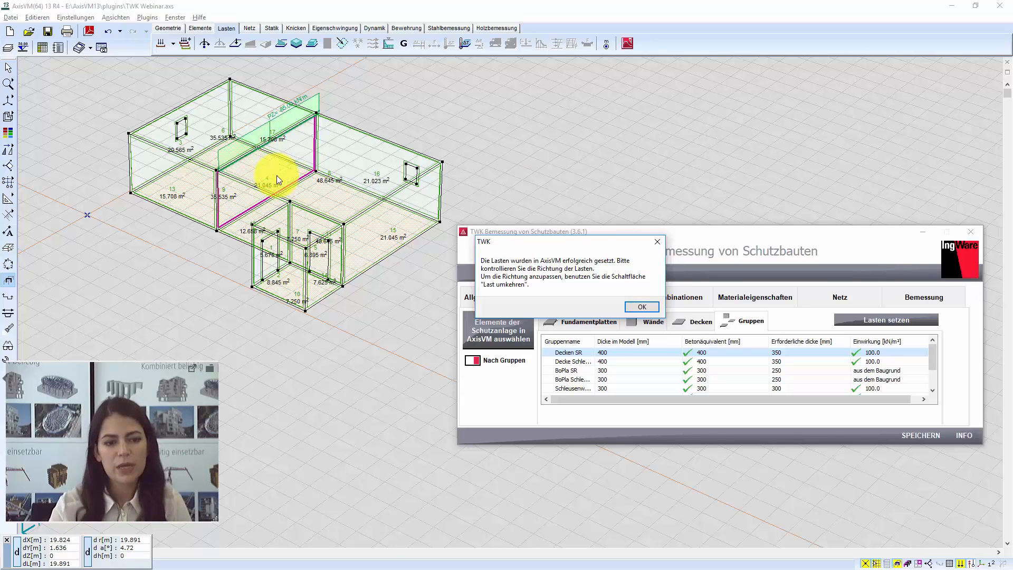
left_click(173, 44)
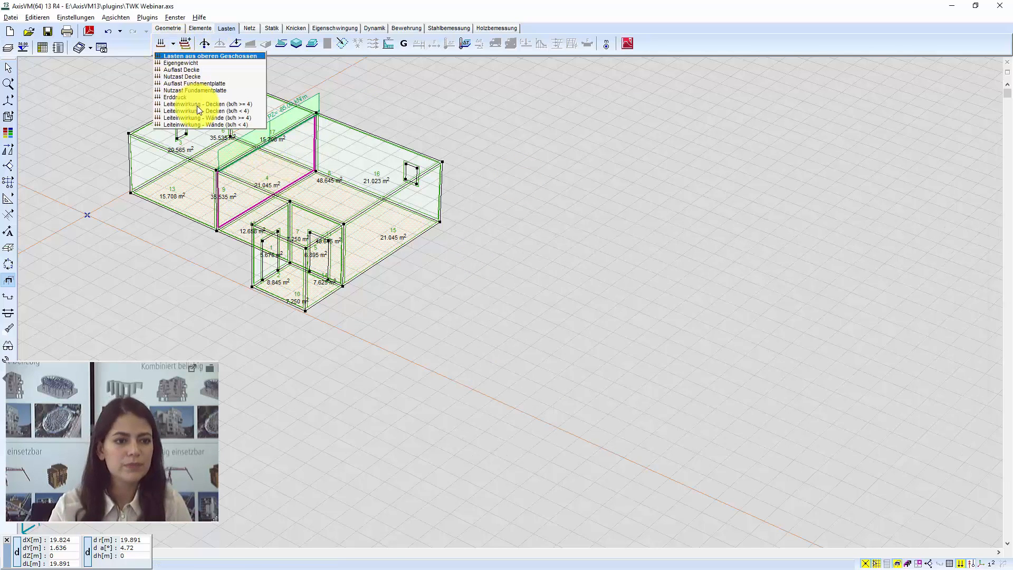
left_click(207, 118)
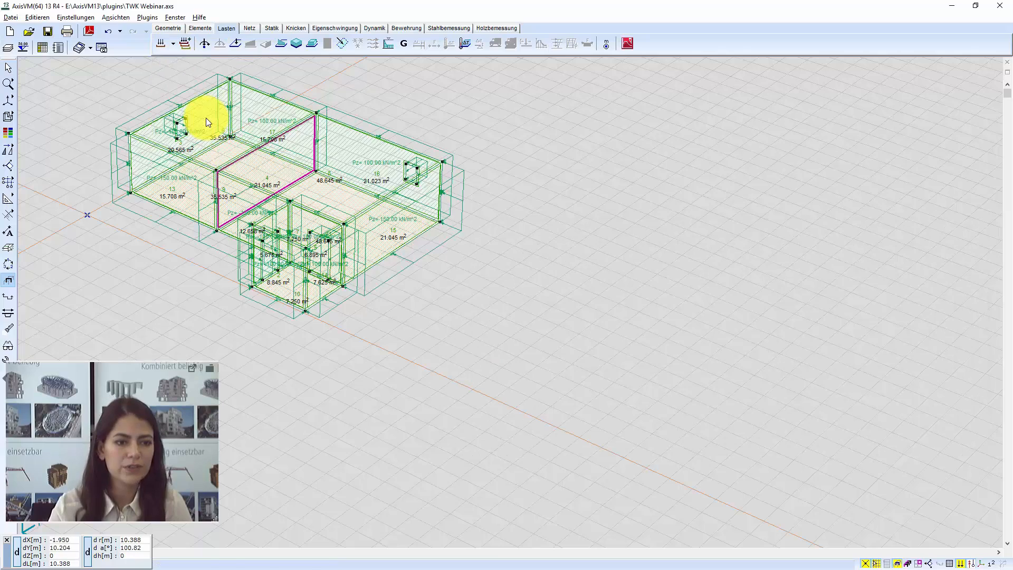
Step: Examine the direction of the wall loads in plan view with the whole floor plan visible
mouse_move(8, 100)
left_click(46, 103)
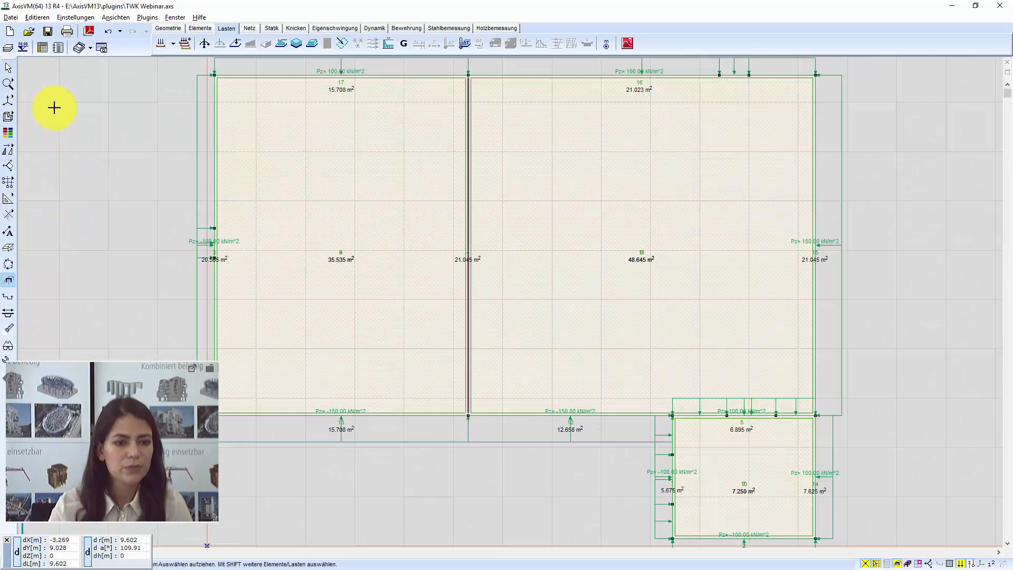
scroll(670, 354, "down", 2)
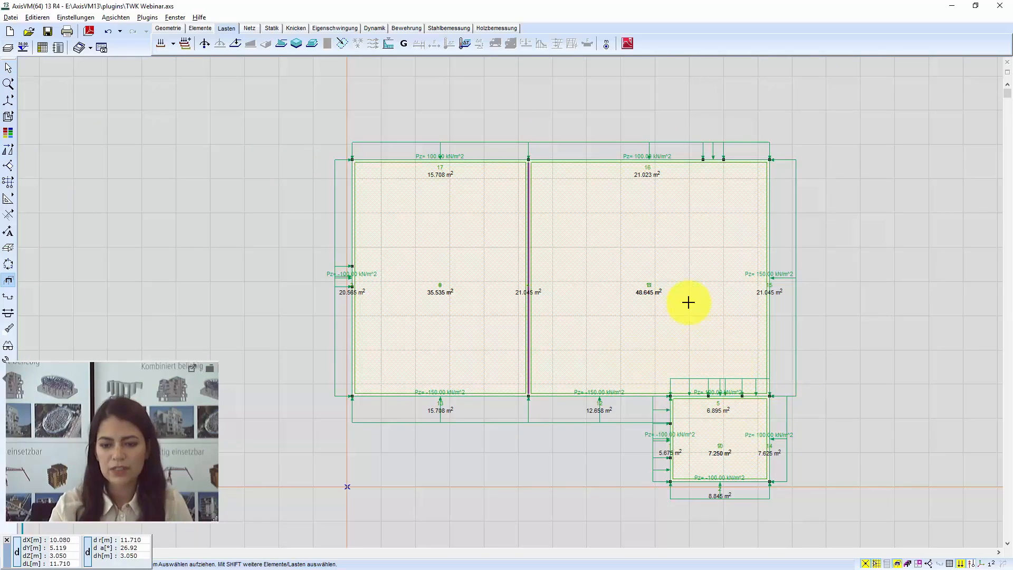
middle_click_drag(595, 337, 301, 262)
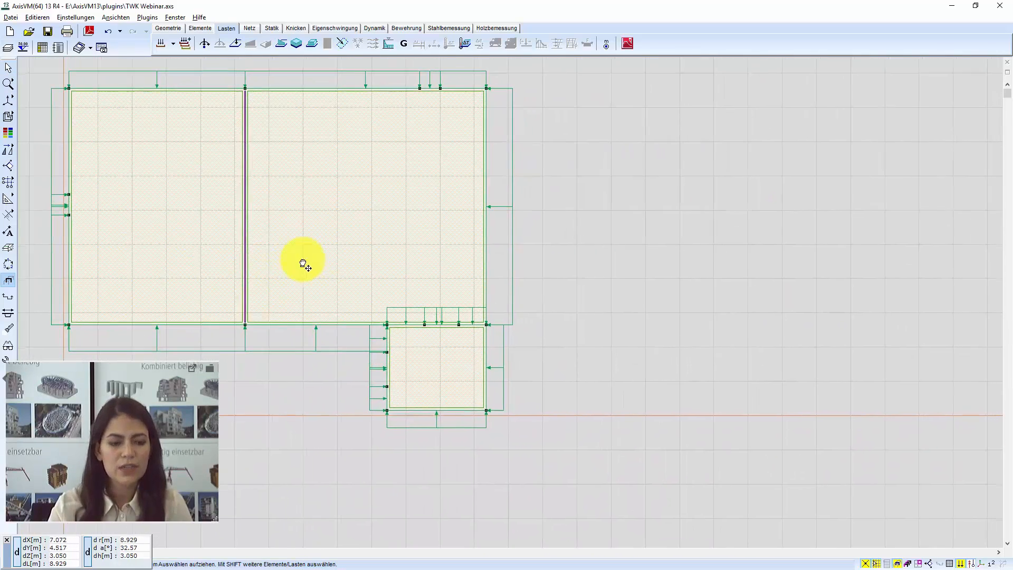
scroll(317, 264, "down", 2)
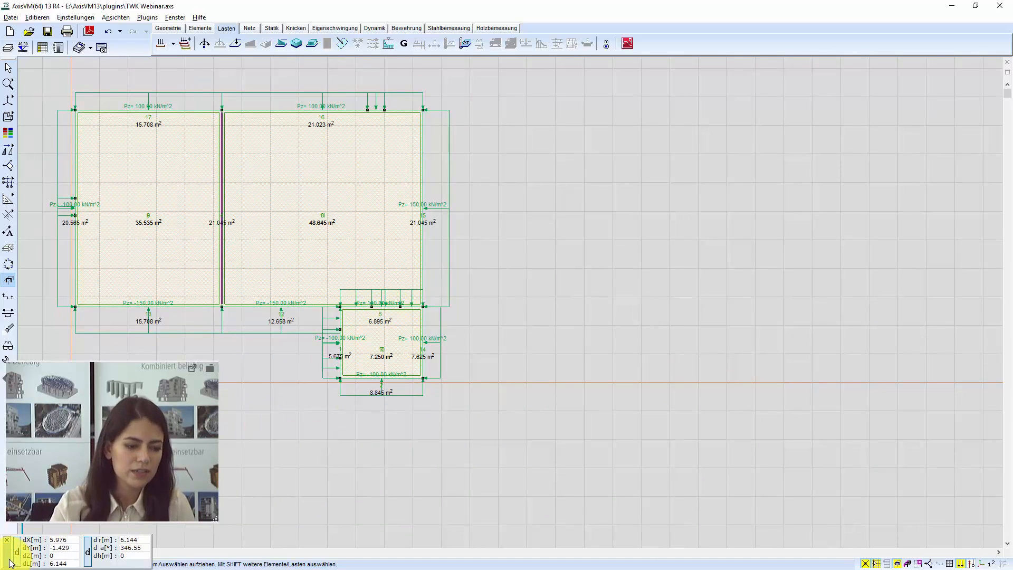
Step: Acknowledge the load notice and reverse the load direction of wall Bereich 5 between the shelter and the airlock
left_click(7, 539)
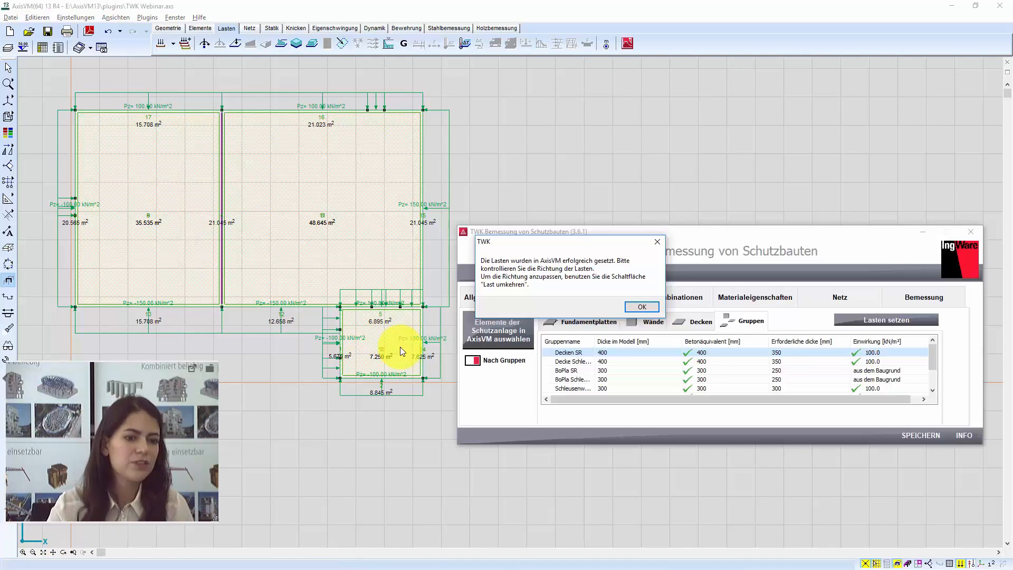
left_click(638, 303)
left_click(650, 323)
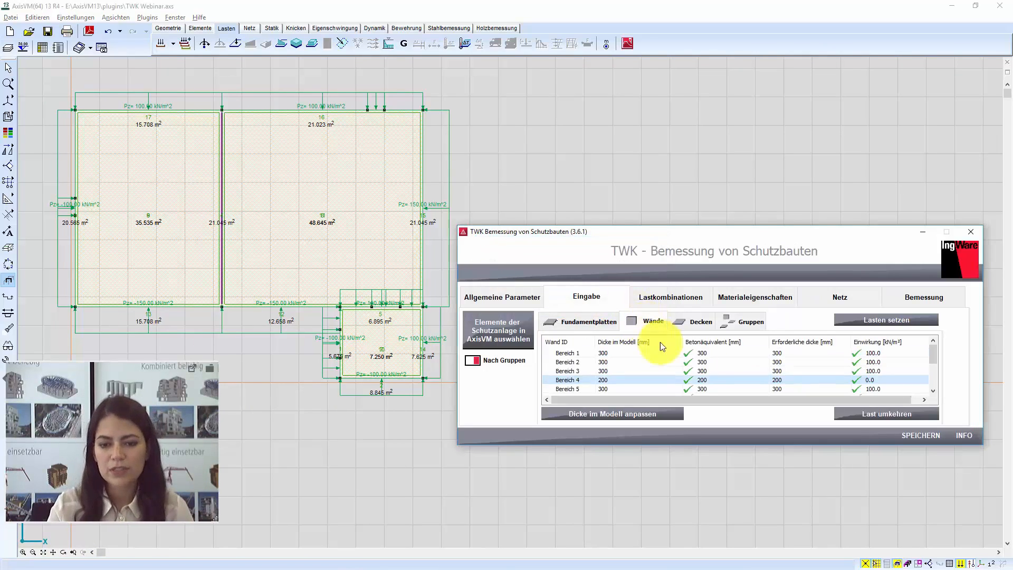
left_click(685, 389)
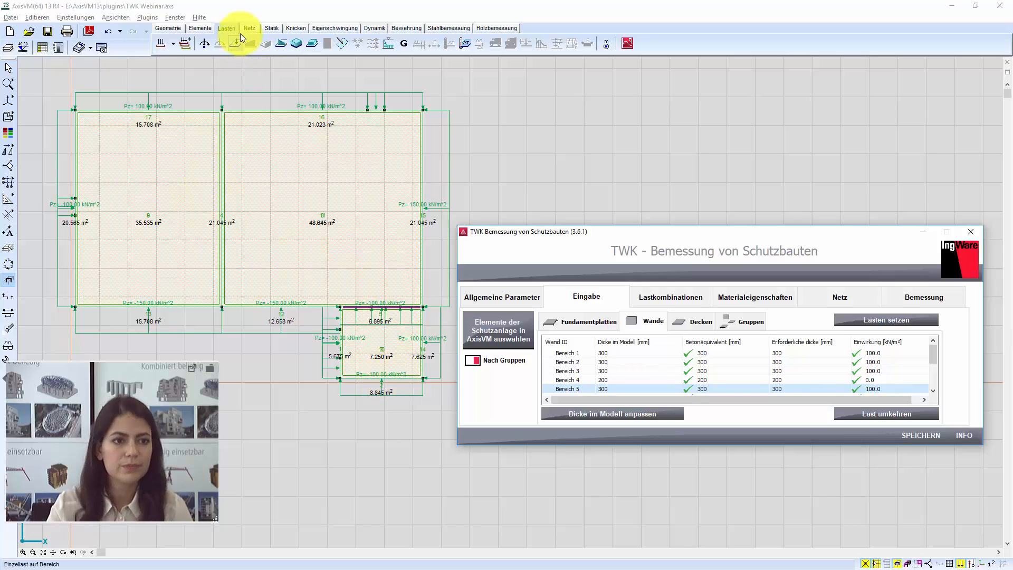
Step: Review the wall loads in perspective view and go through the wall list's thicknesses and load values
left_click(8, 100)
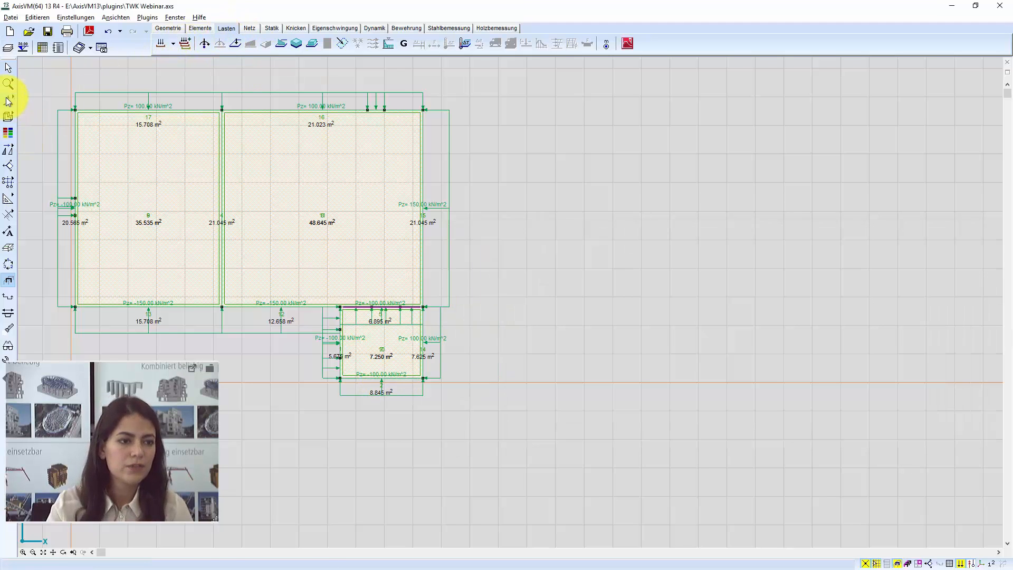
left_click(74, 99)
scroll(456, 320, "down", 5)
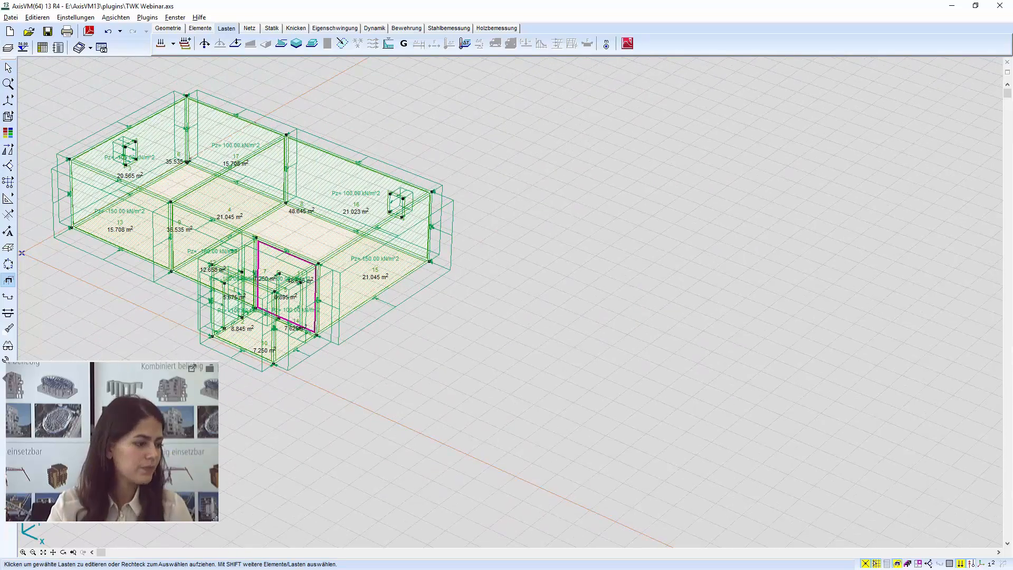
key("alt+Tab")
scroll(908, 369, "down", 3)
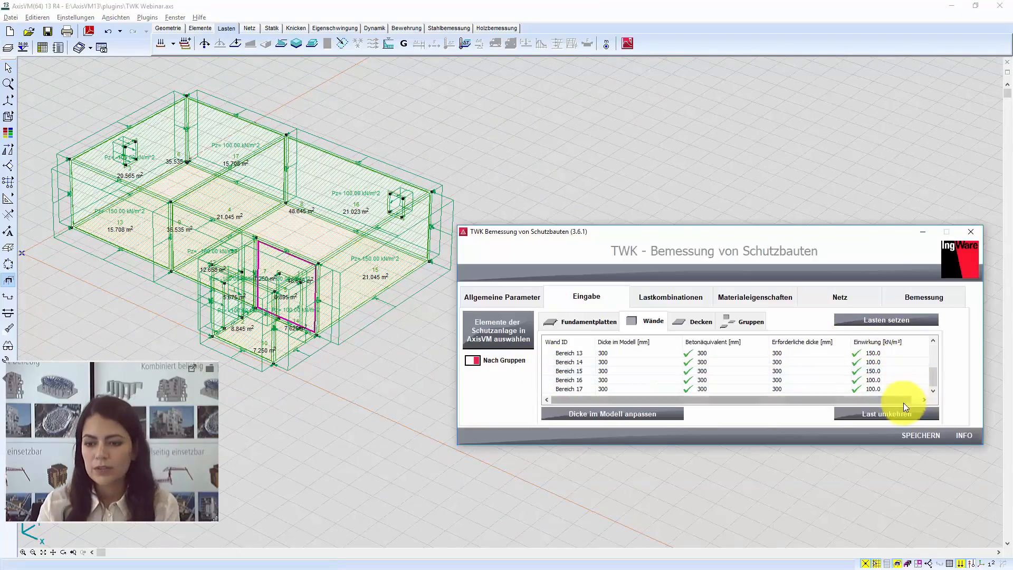
scroll(854, 389, "up", 4)
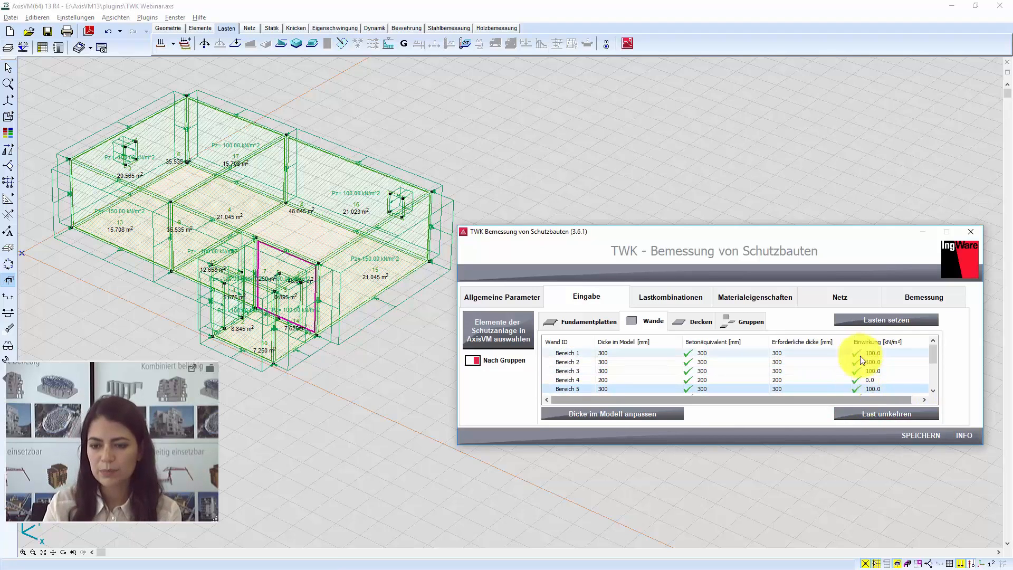
Step: Assign the load cases Lasten aus oberen Geschossen, Eigengewicht and Auflast Decke to the permanent actions for the load combinations
left_click(697, 300)
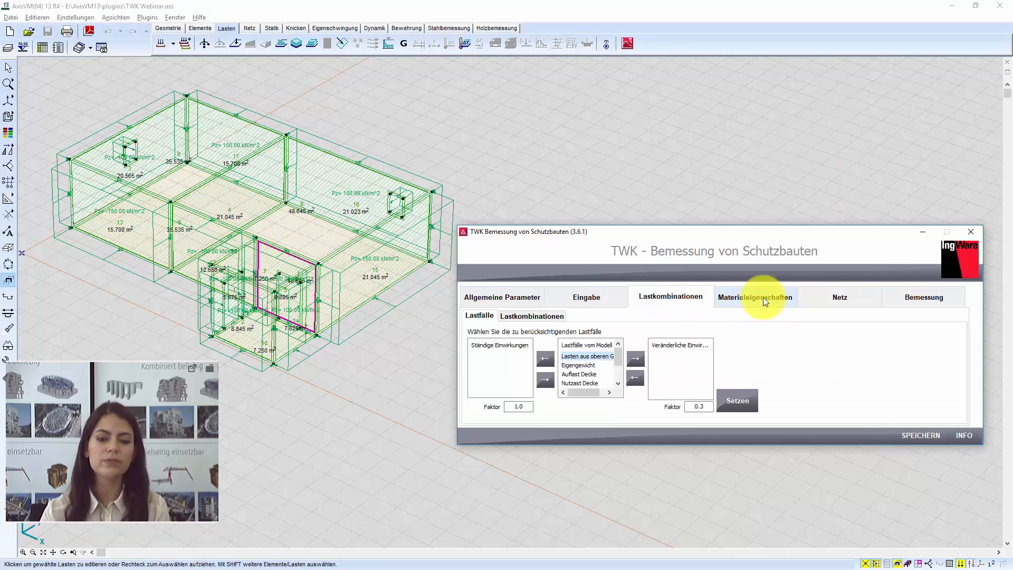
mouse_move(621, 359)
left_mouse_down()
mouse_move(619, 369)
mouse_move(619, 348)
left_mouse_up()
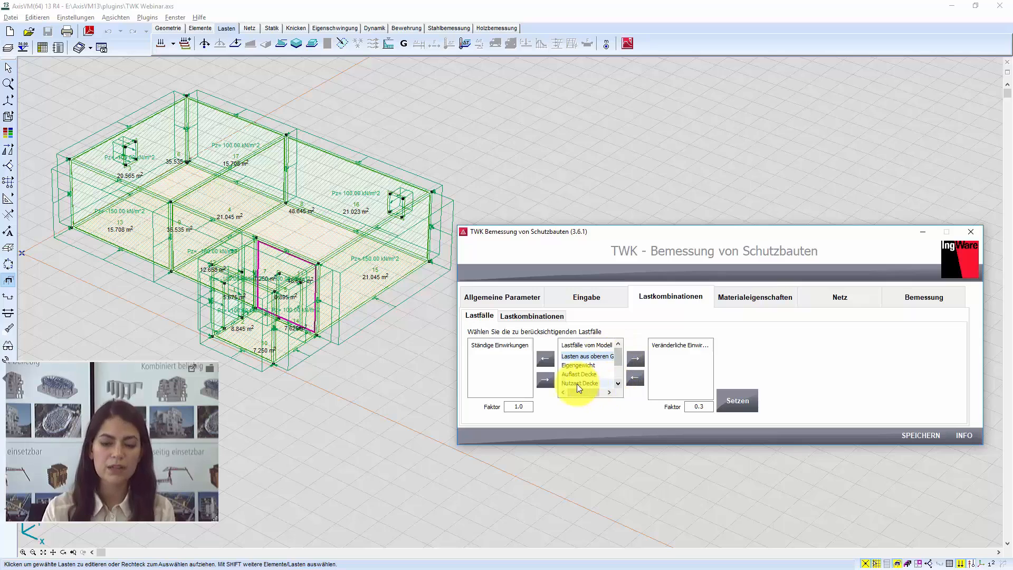
left_click(543, 358)
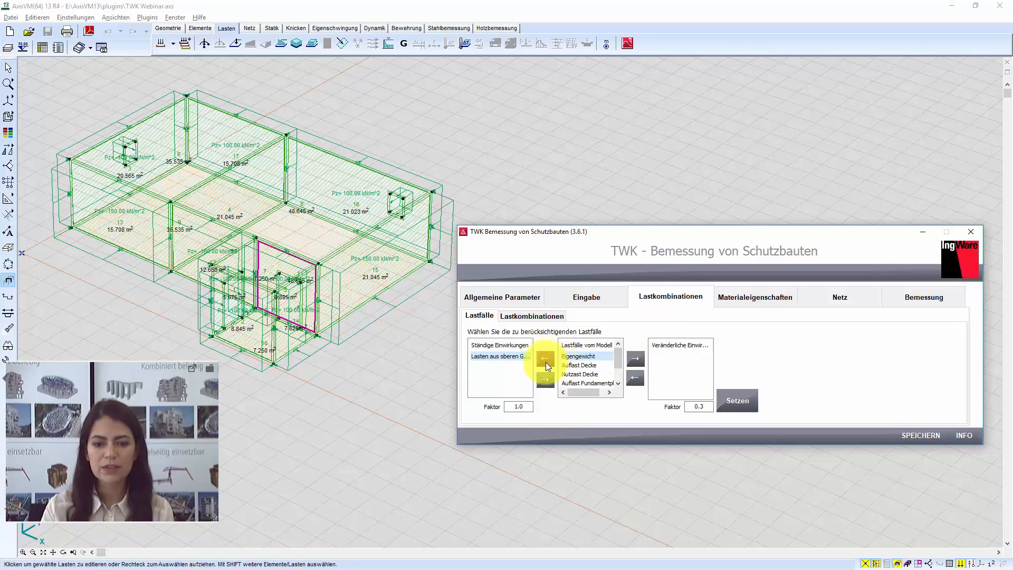
left_click(545, 360)
left_click(545, 360)
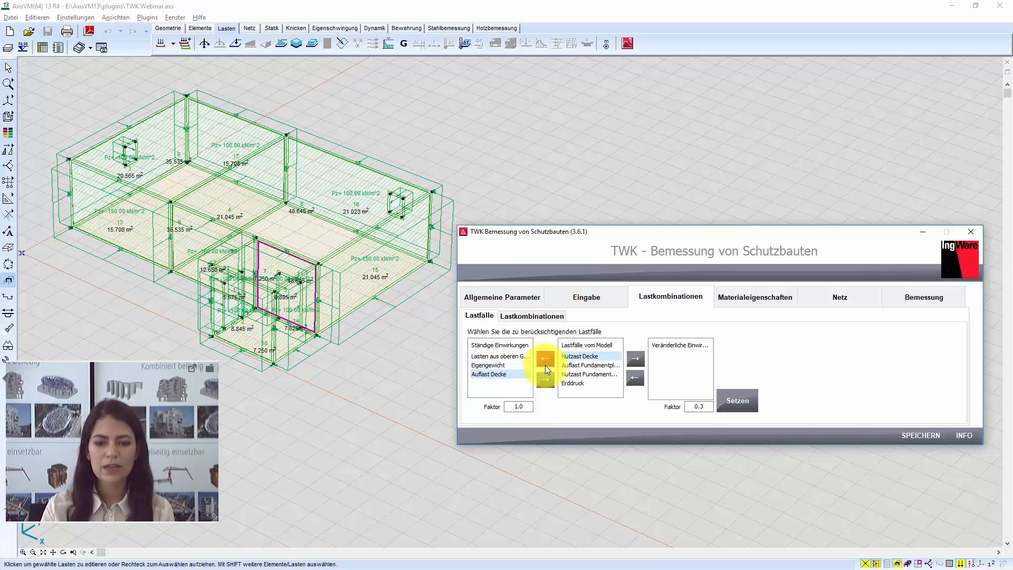
Step: Assign Nutzast Decke and the foundation slab's Nutzast to the variable actions, and the foundation slab's Auflast and Erddruck to the permanent actions
left_click(546, 360)
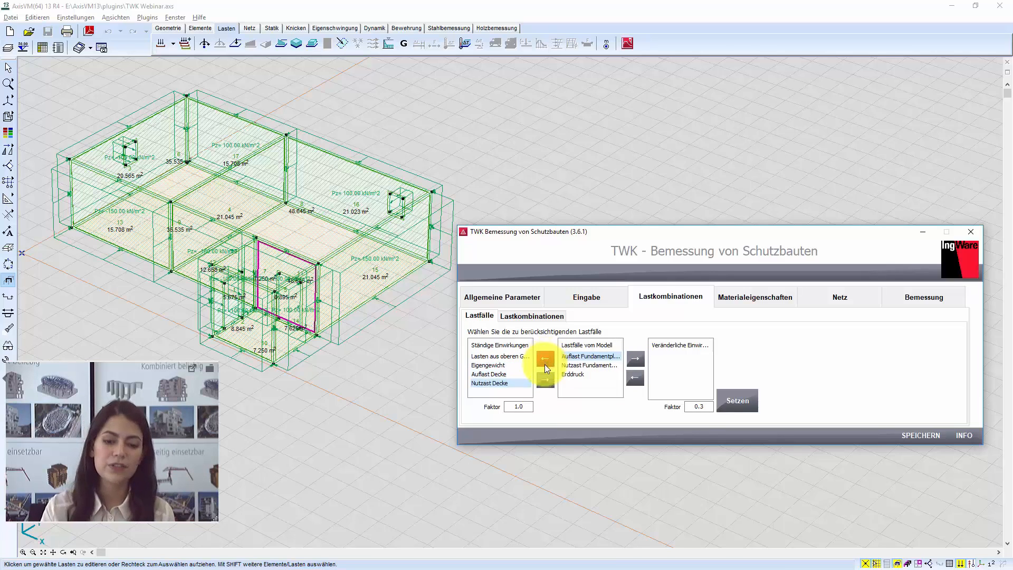
left_click(546, 381)
left_click(635, 359)
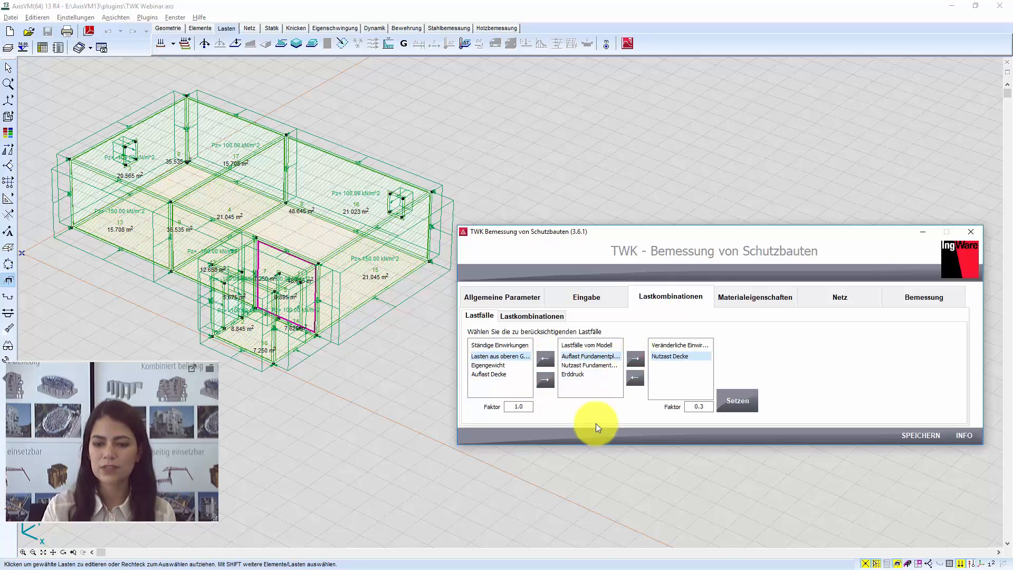
left_click(546, 359)
left_click(635, 360)
left_click(545, 360)
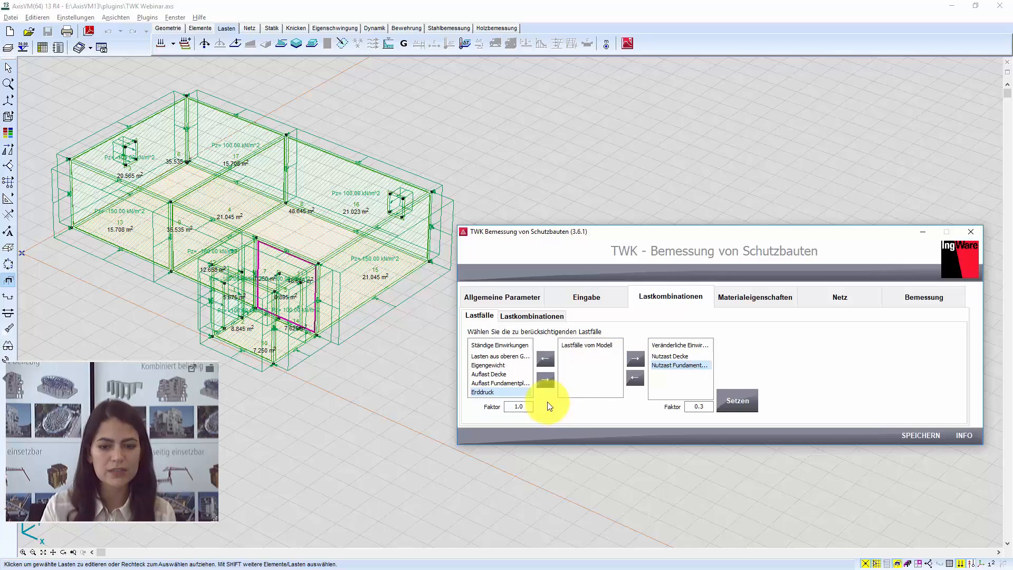
Step: Generate the load combinations with factors 1.0 permanent and 0.3 variable, and review the combination factors and concrete material properties
left_click(753, 400)
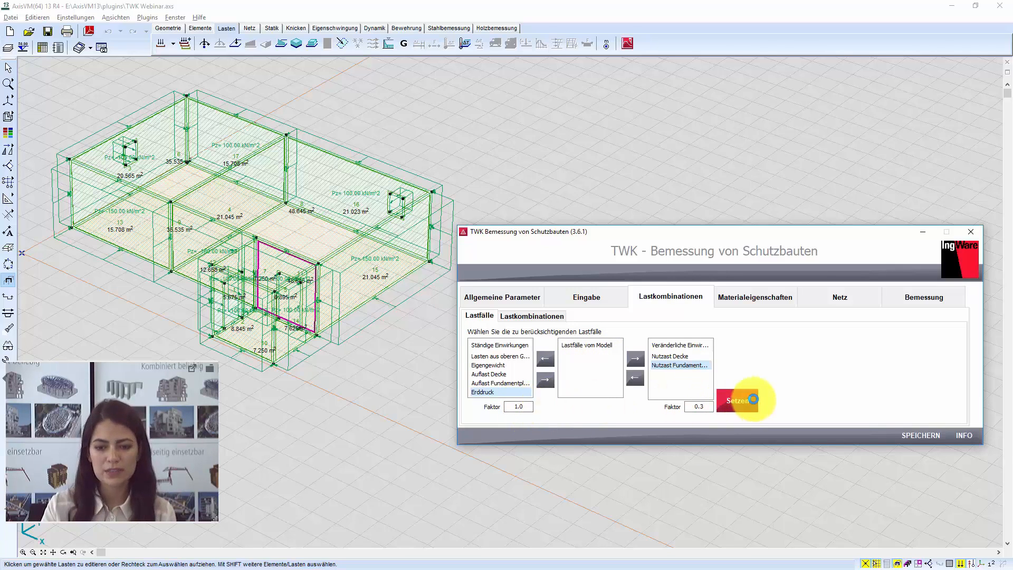
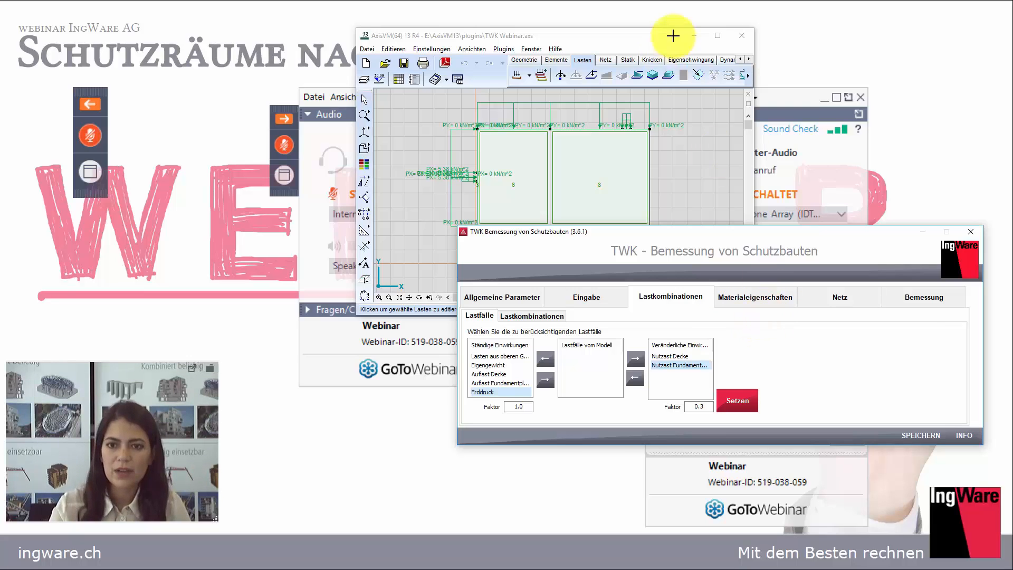
double_click(672, 32)
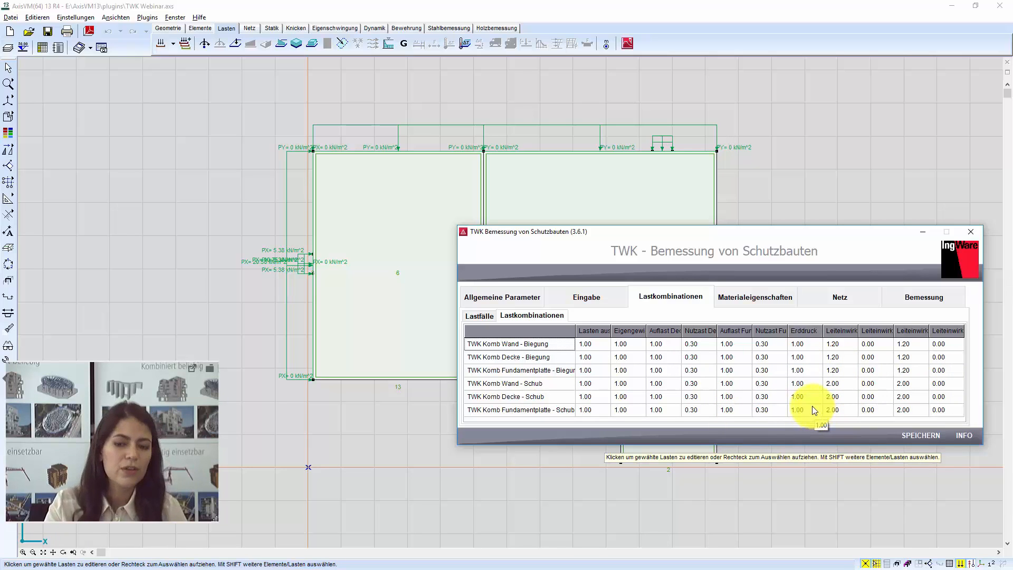
left_click(793, 411)
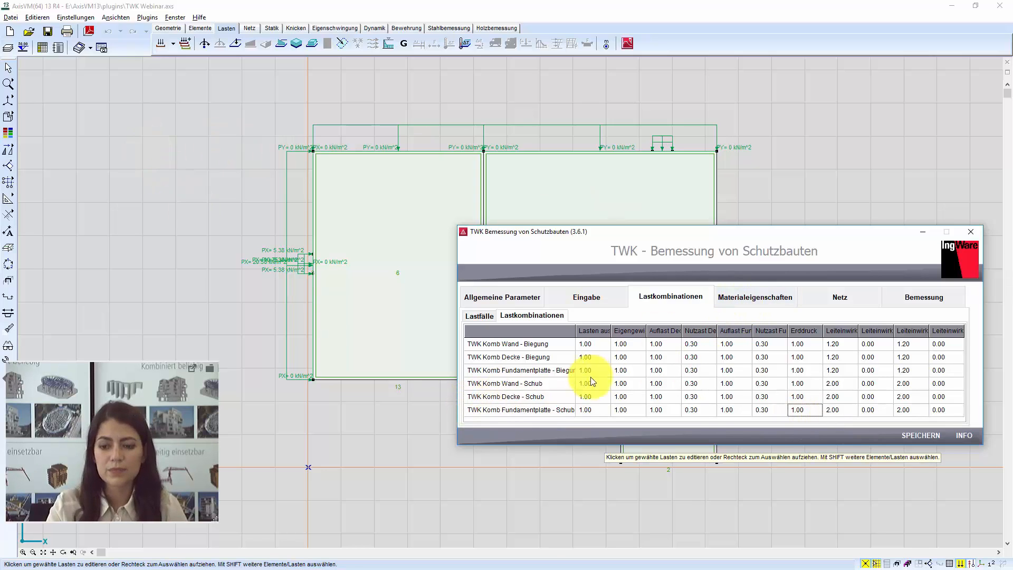
left_click(756, 305)
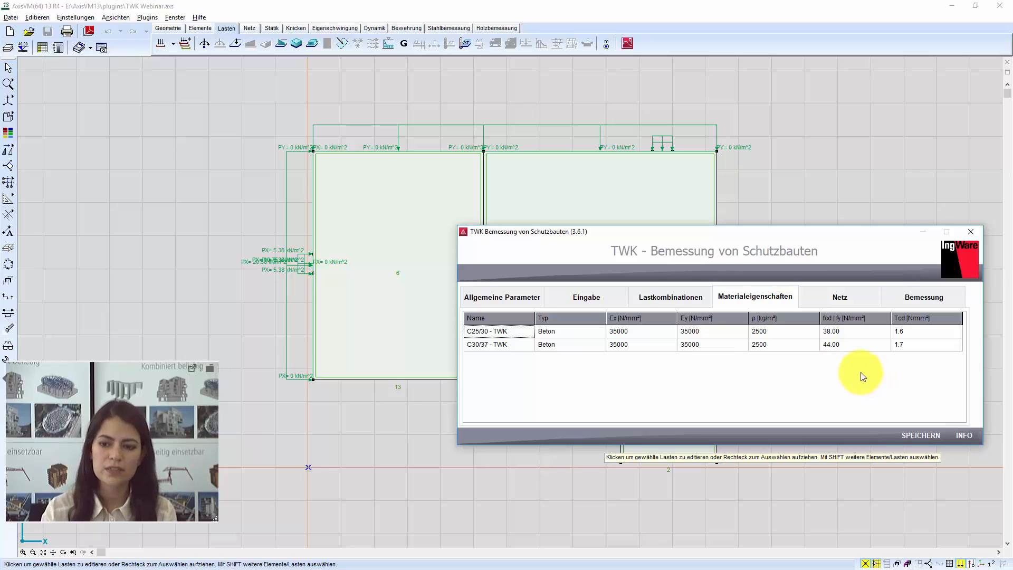
Step: Go through the mesh options Bestehende Parameter and Benutzerdefinierte Parameter, and leave the mesh on Automatische Parameter
left_click(827, 302)
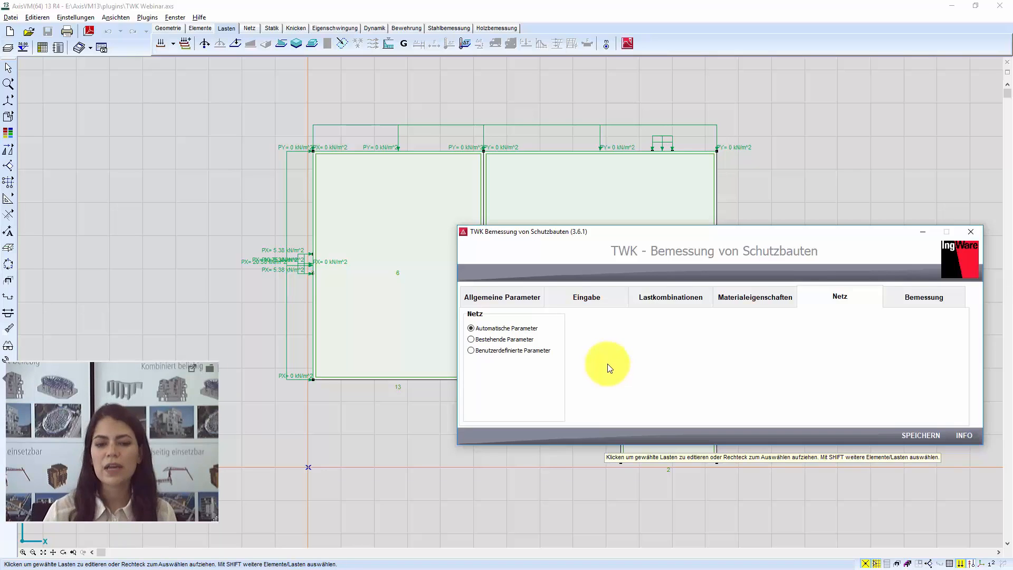
left_click(425, 177)
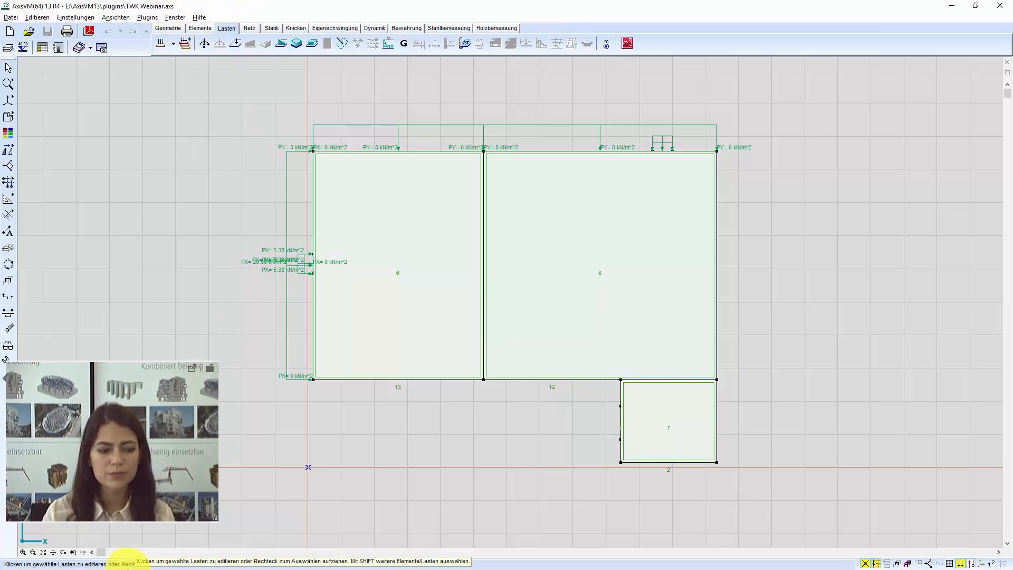
key("alt+Tab")
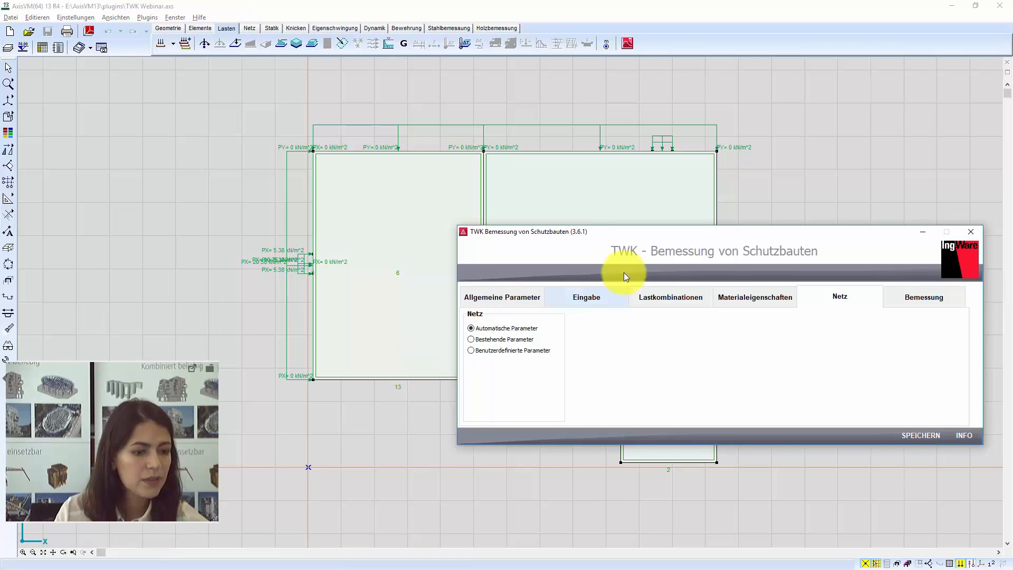
left_click(332, 152)
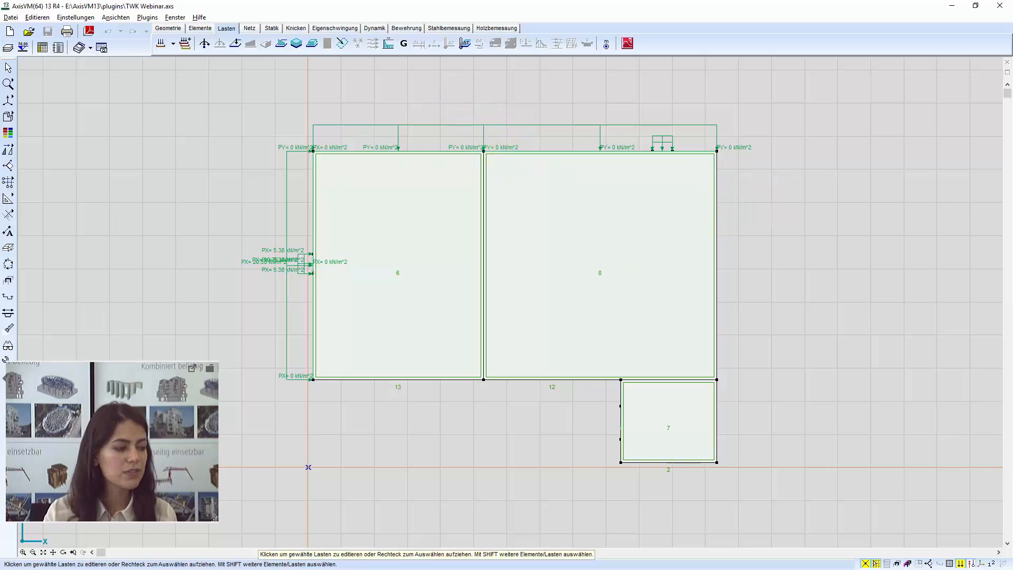
key("alt+Tab")
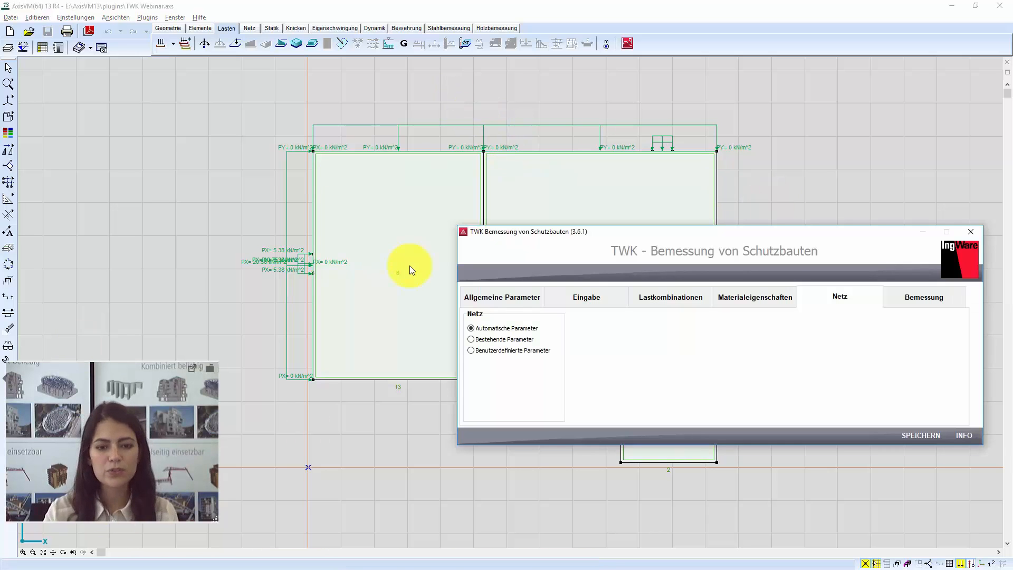
left_click(488, 341)
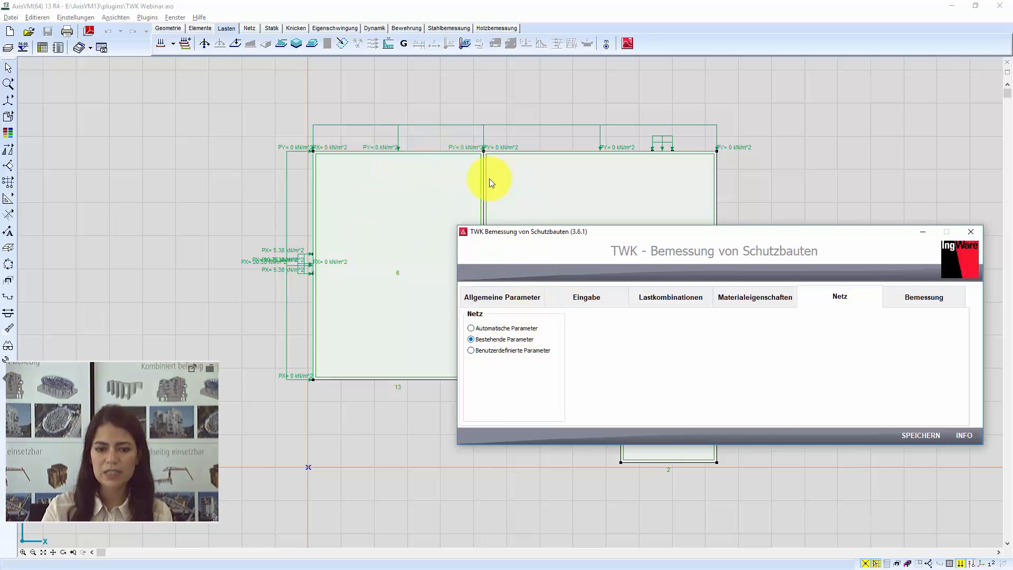
left_click(491, 328)
left_click(521, 353)
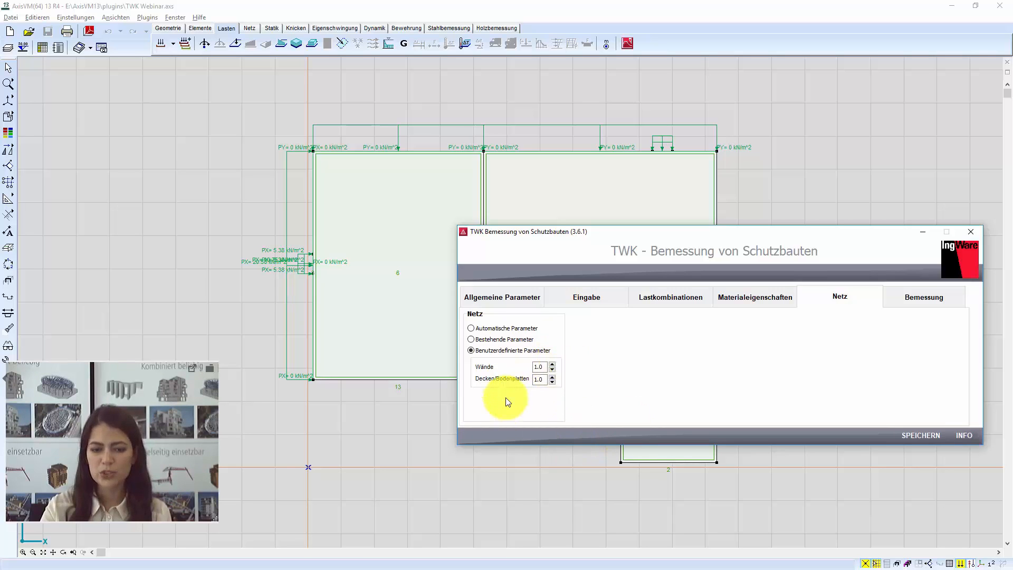
left_click(480, 328)
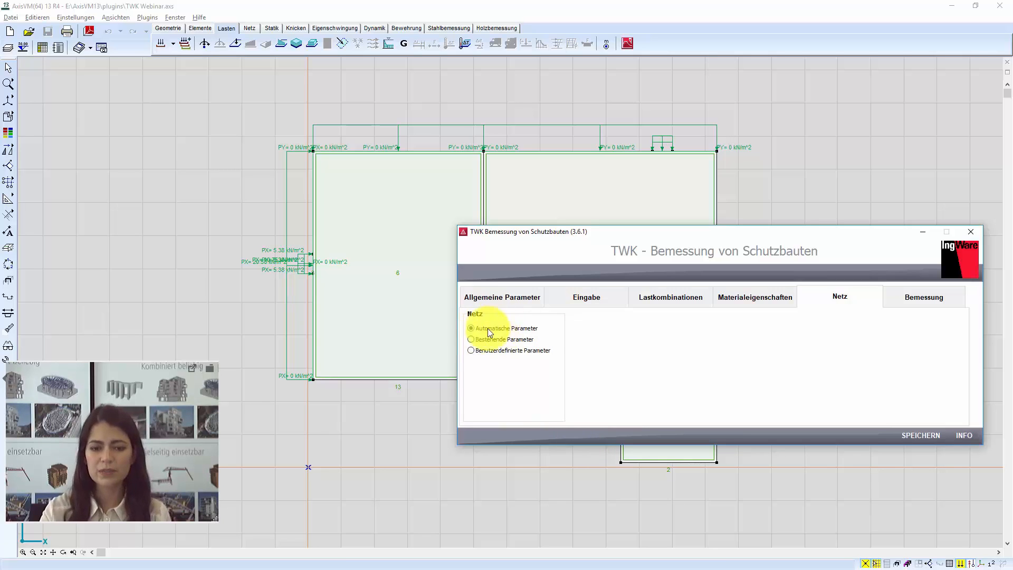
Step: Start the design and set the walls' nominal cover to 40 mm for layer 1 and 30 mm for layer 4
left_click(932, 308)
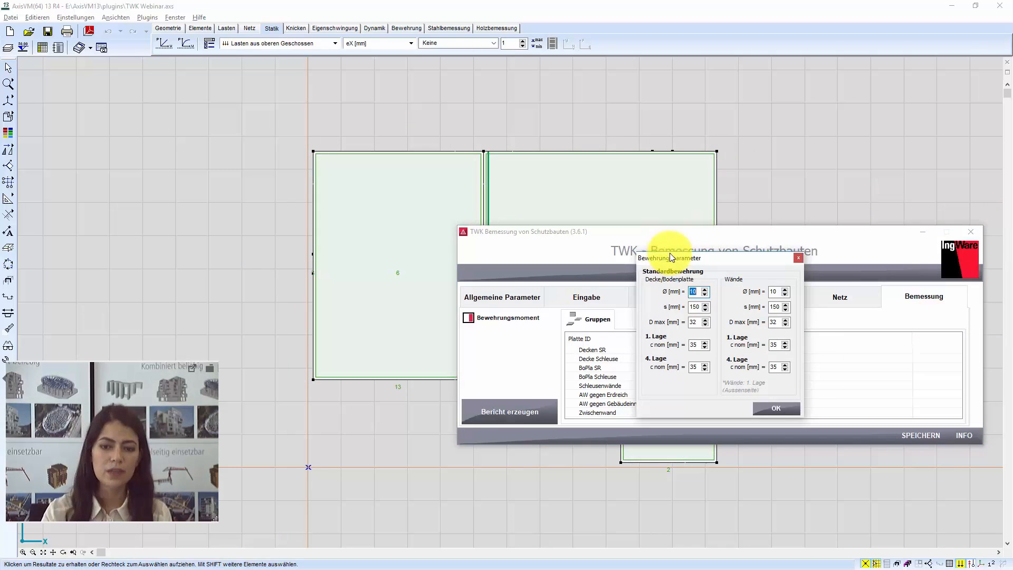
left_click_drag(670, 254, 552, 248)
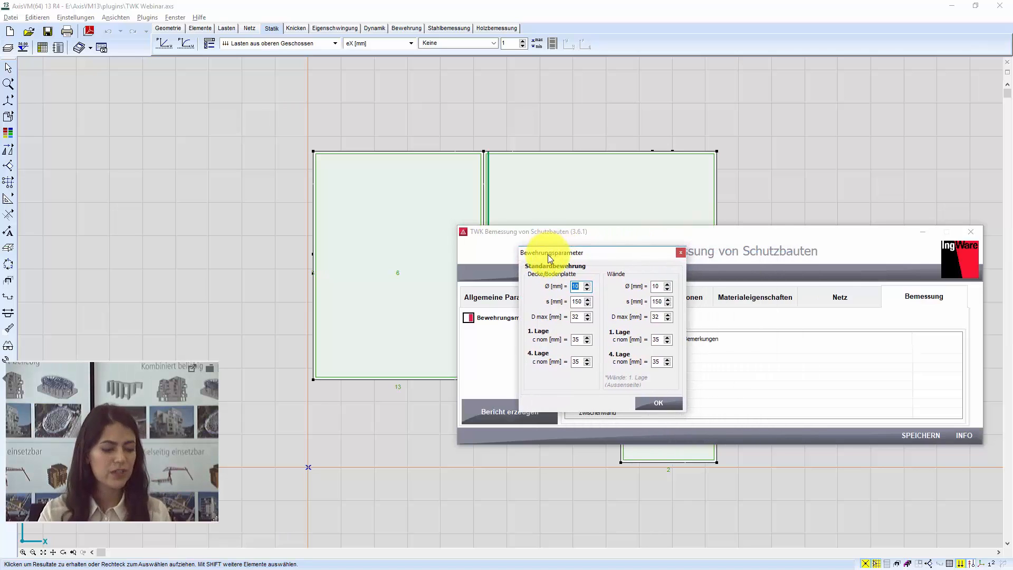
left_click(659, 340)
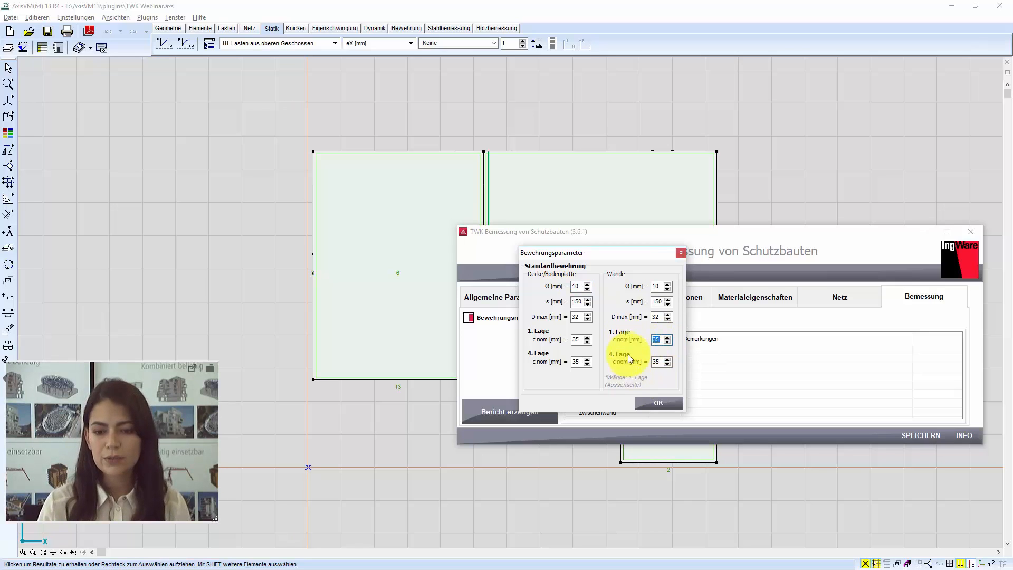
left_click(654, 363)
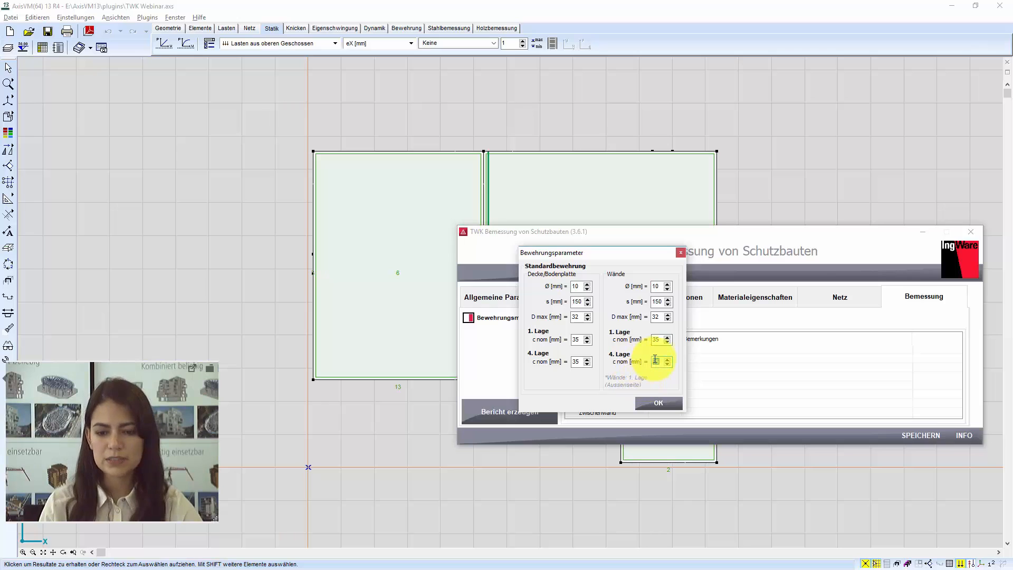
left_click(657, 340)
type("40")
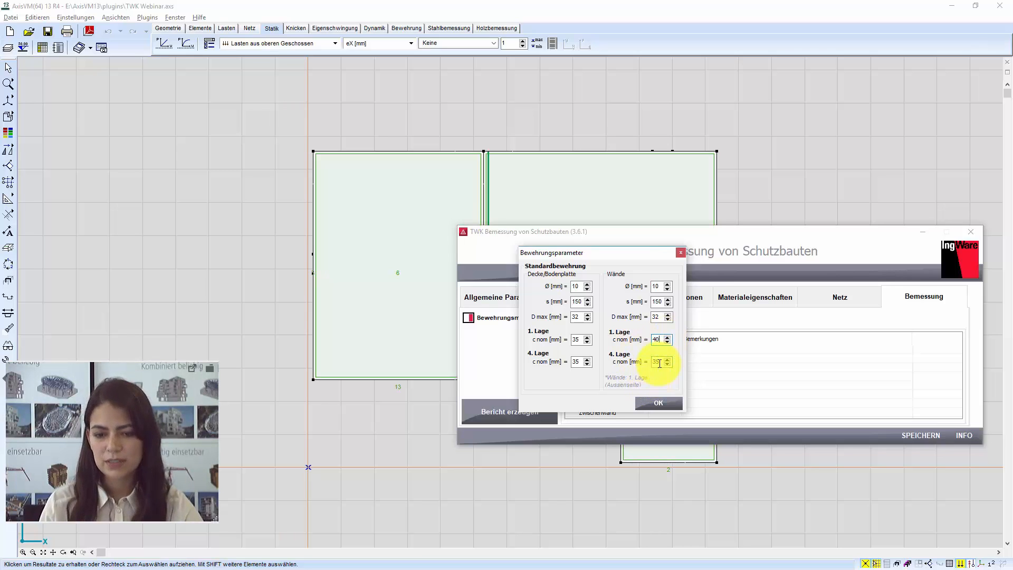
left_click(660, 363)
type("30")
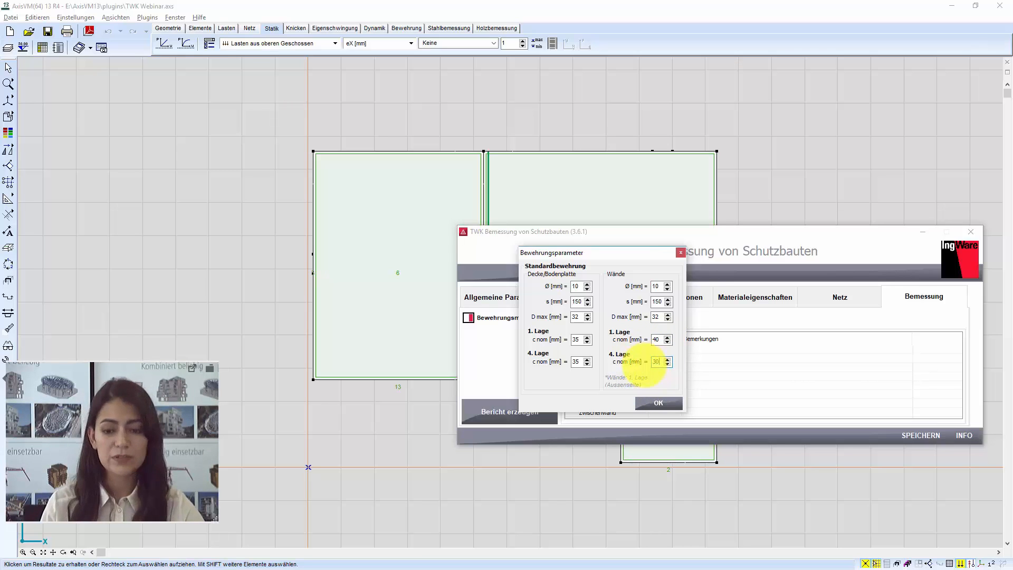
left_click(648, 404)
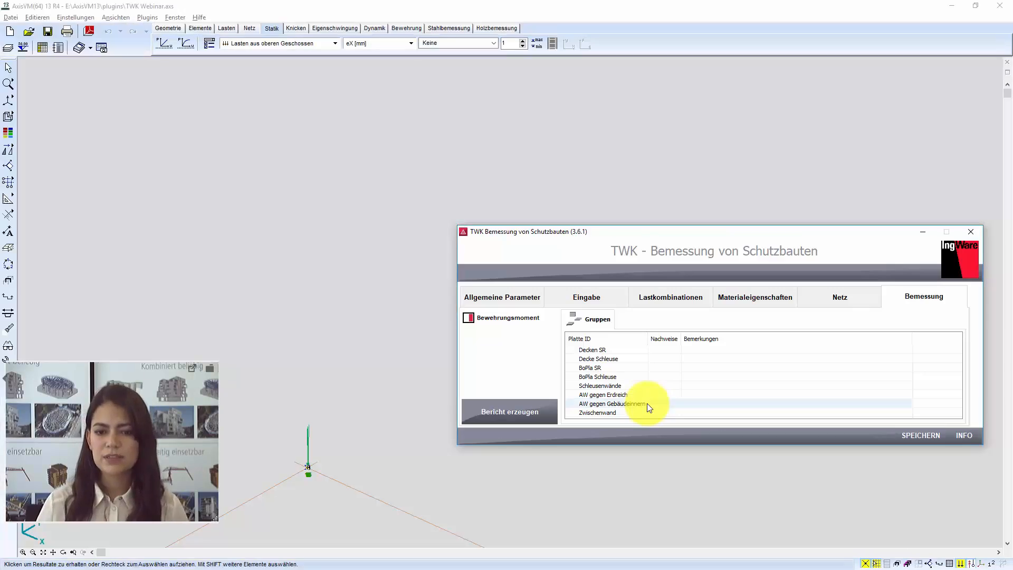
Step: Bring the whole shelter model into perspective view and hide the load display
scroll(308, 469, "up", 5)
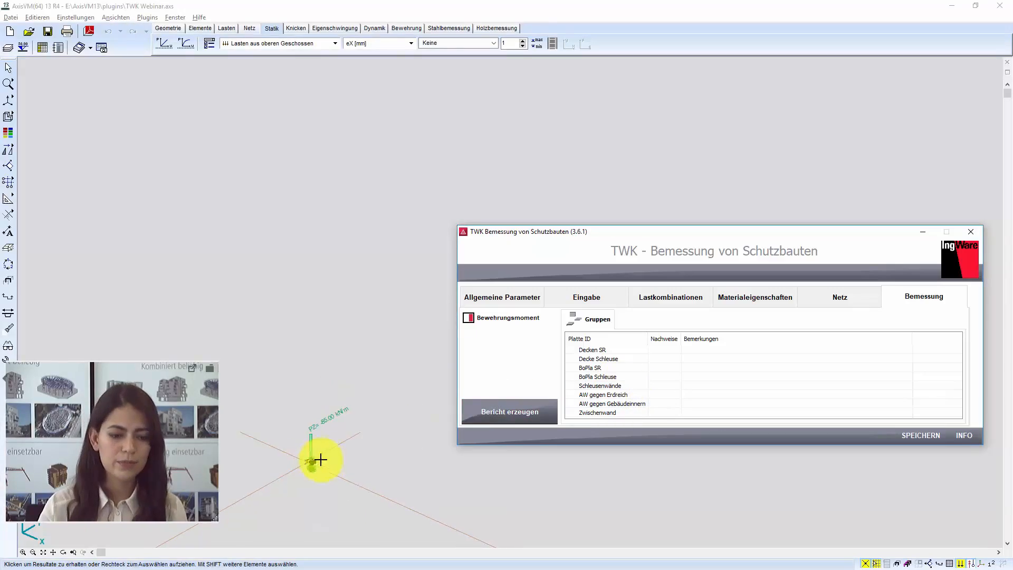
scroll(289, 457, "up", 6)
middle_click_drag(320, 429, 215, 258)
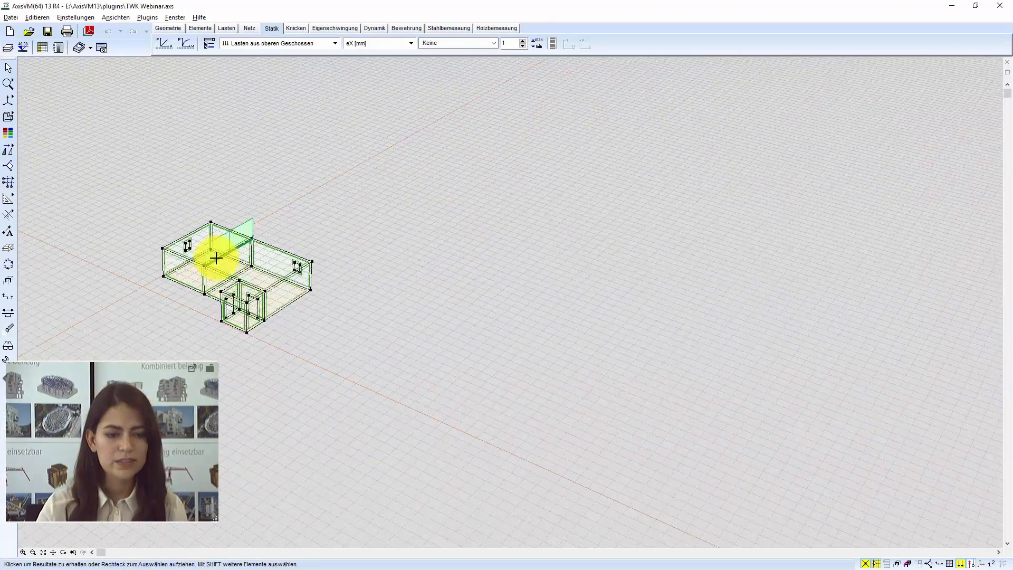
scroll(216, 256, "up", 3)
scroll(227, 308, "up", 3)
scroll(528, 377, "down", 3)
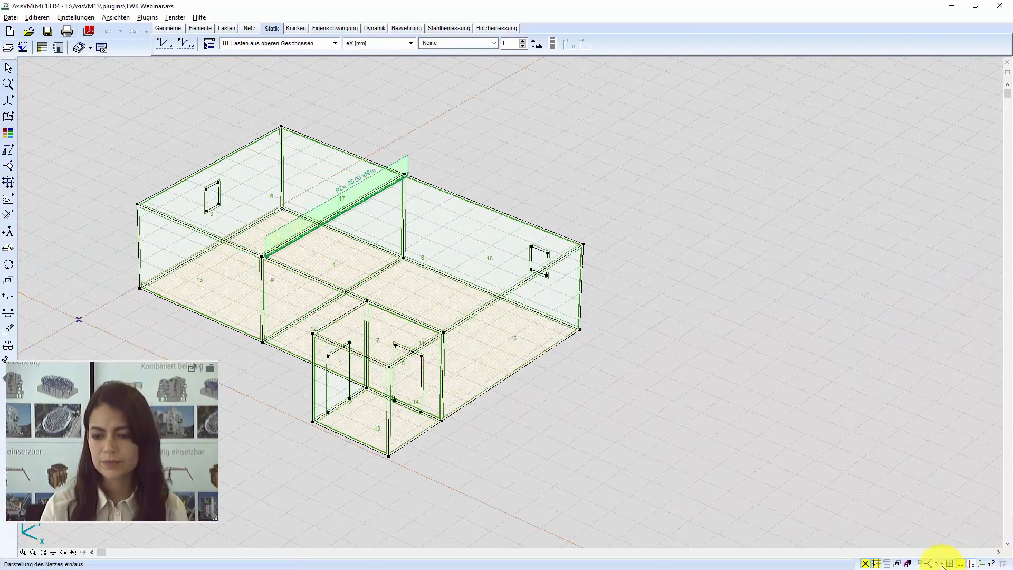
left_click(961, 564)
Step: Display the TWK segment sections in the model to examine them, and hide them again
left_click(939, 564)
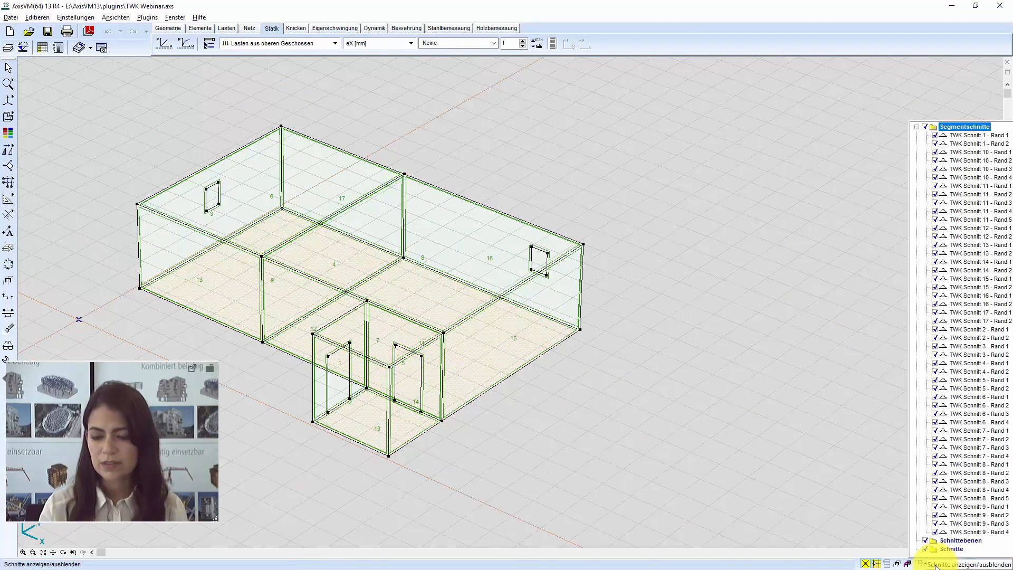
left_click(936, 566)
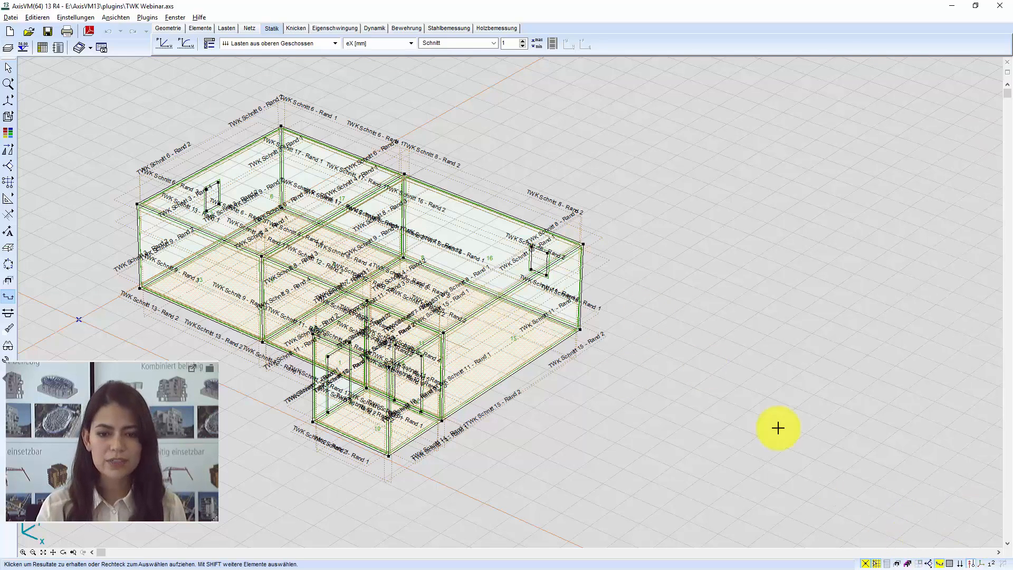
left_click(936, 561)
left_click(935, 563)
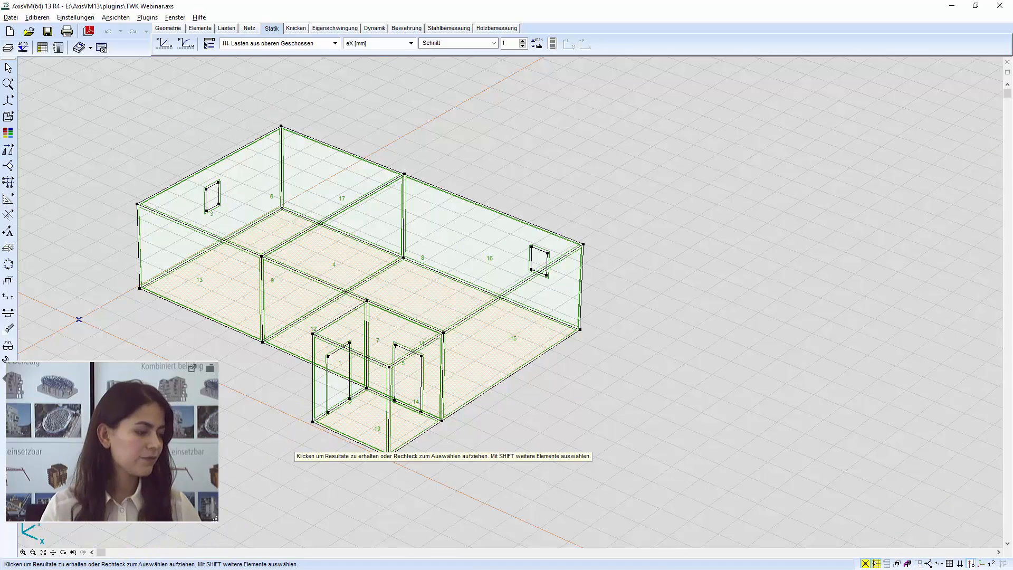
Step: Return to the TWK design dialog, select the group Decken SR and move the dialog clear of the model
key("alt+Tab")
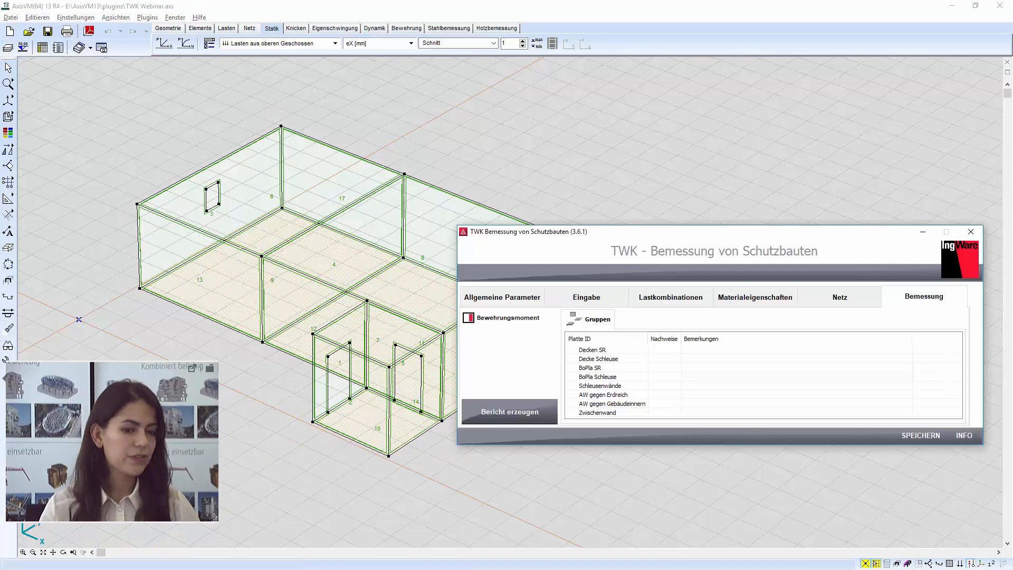
left_click(607, 350)
left_click_drag(641, 233, 686, 78)
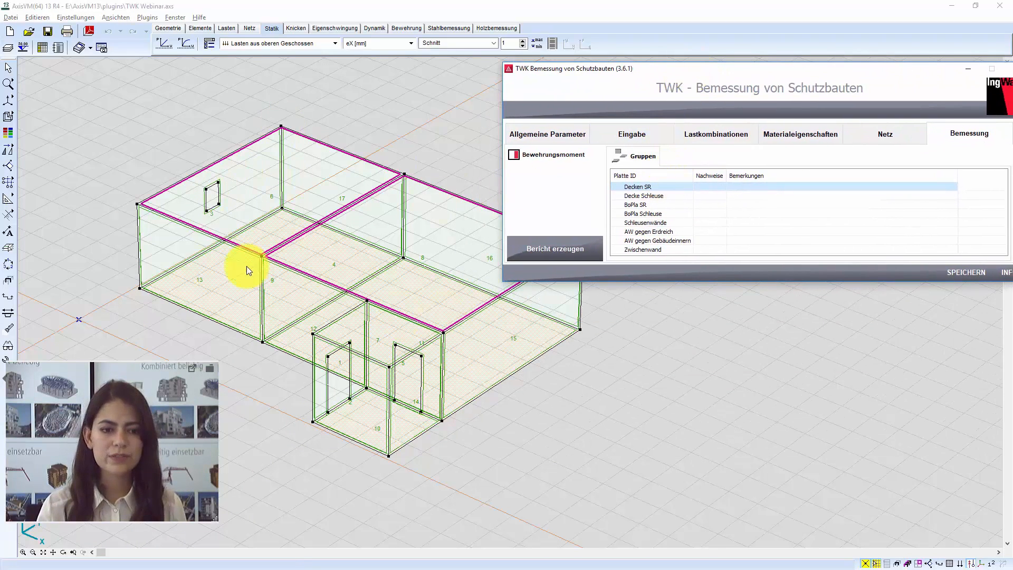
Step: Highlight the groups from Decke Schleuse to Zwischenwand one after another in the model to examine their elements
left_click(687, 196)
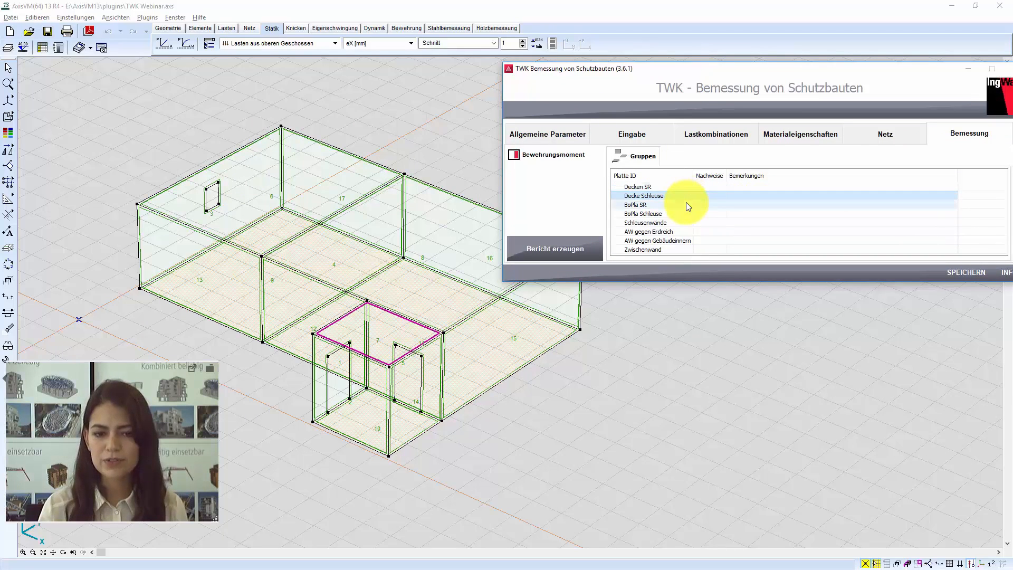
left_click(686, 204)
left_click(685, 212)
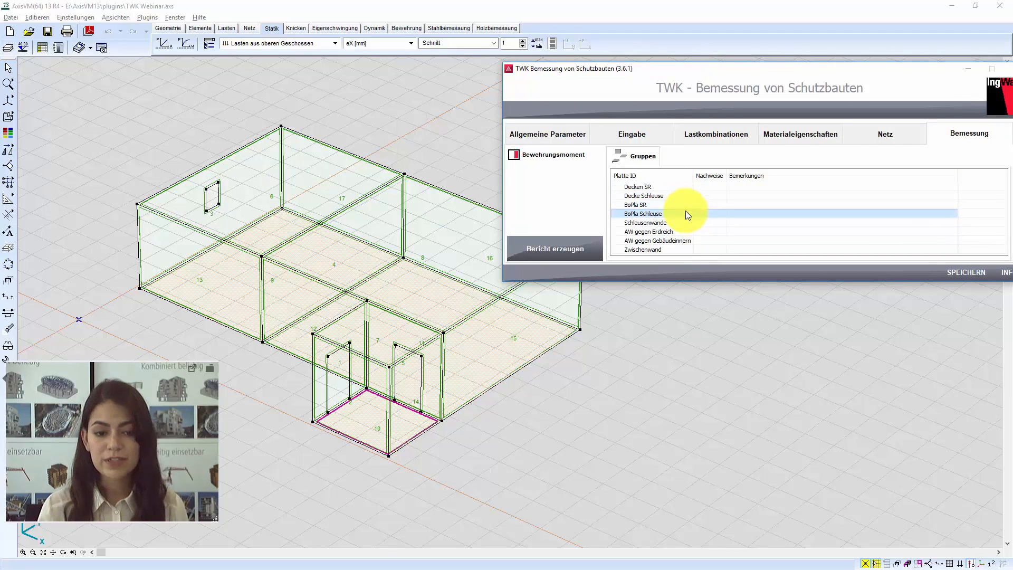
left_click(679, 222)
left_click(673, 232)
left_click(672, 241)
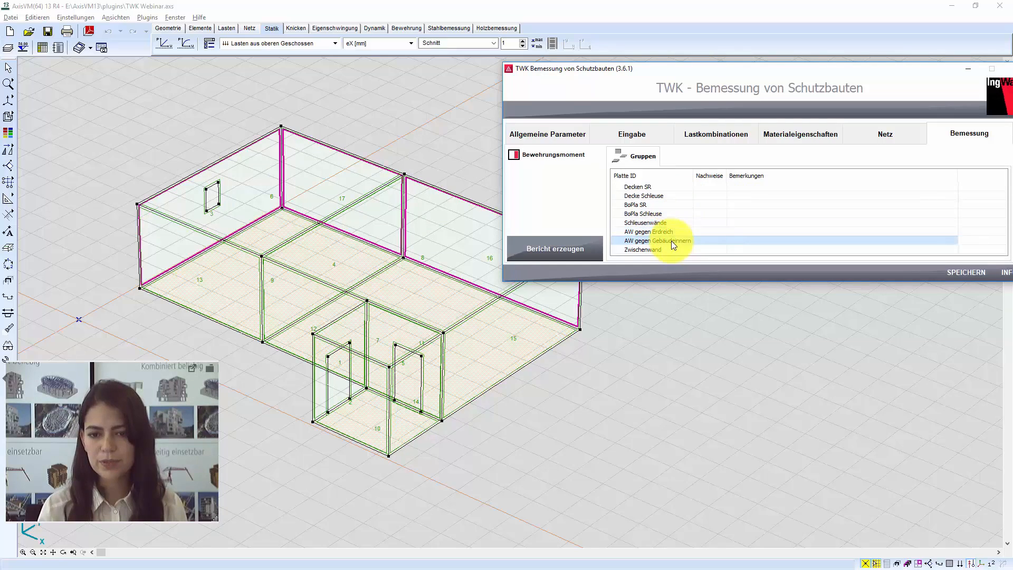
left_click(670, 251)
Step: Open the design of the group Decken SR beside the visible model and look through its list of unfulfilled checks
left_click(664, 187)
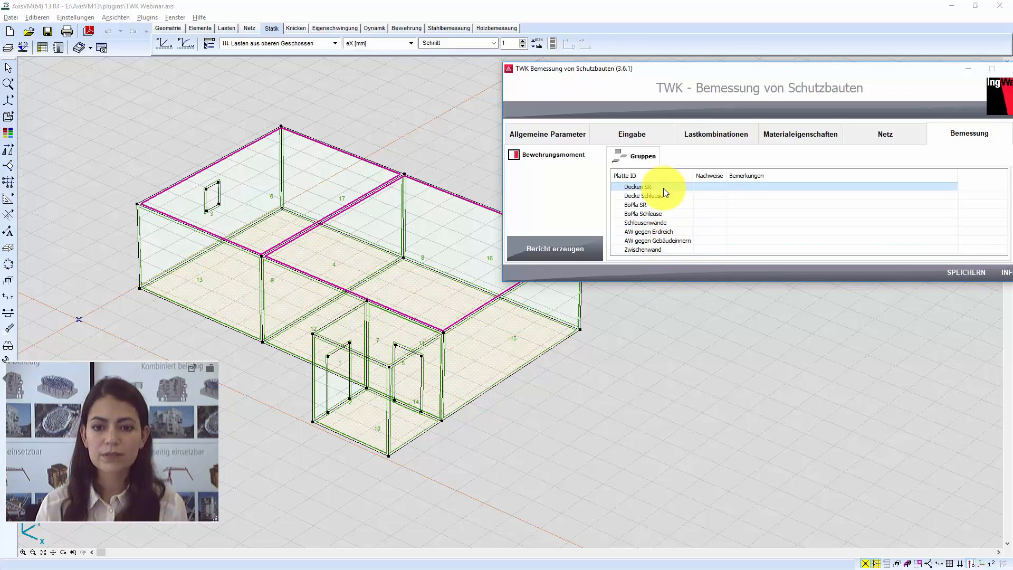
double_click(663, 188)
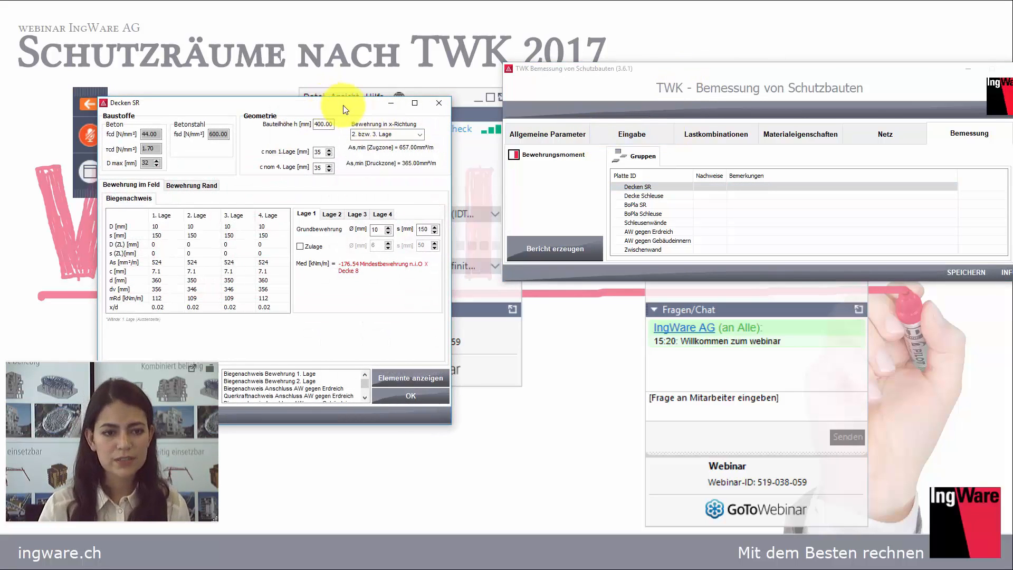
left_click_drag(344, 105, 693, 80)
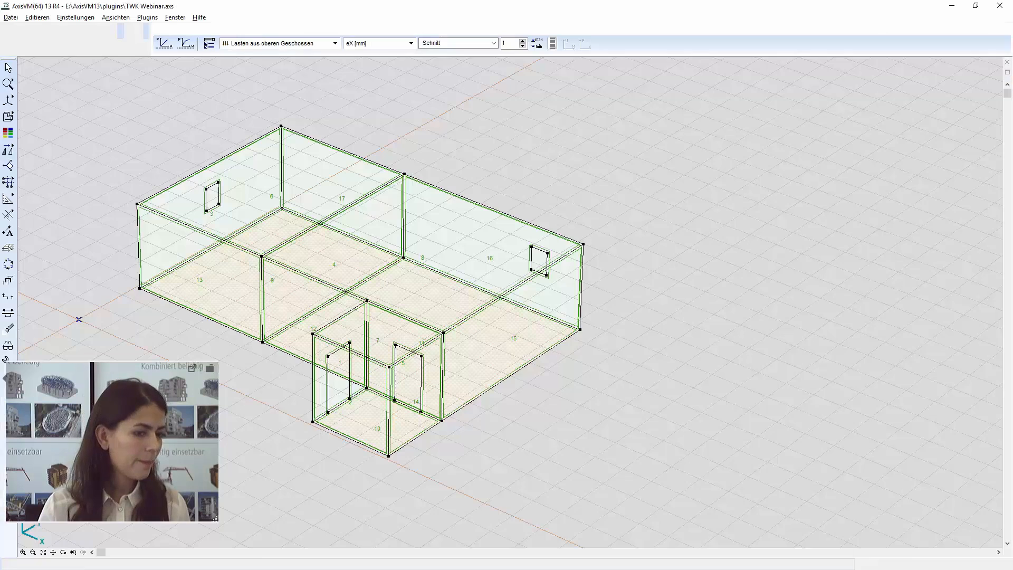
key("alt+Tab")
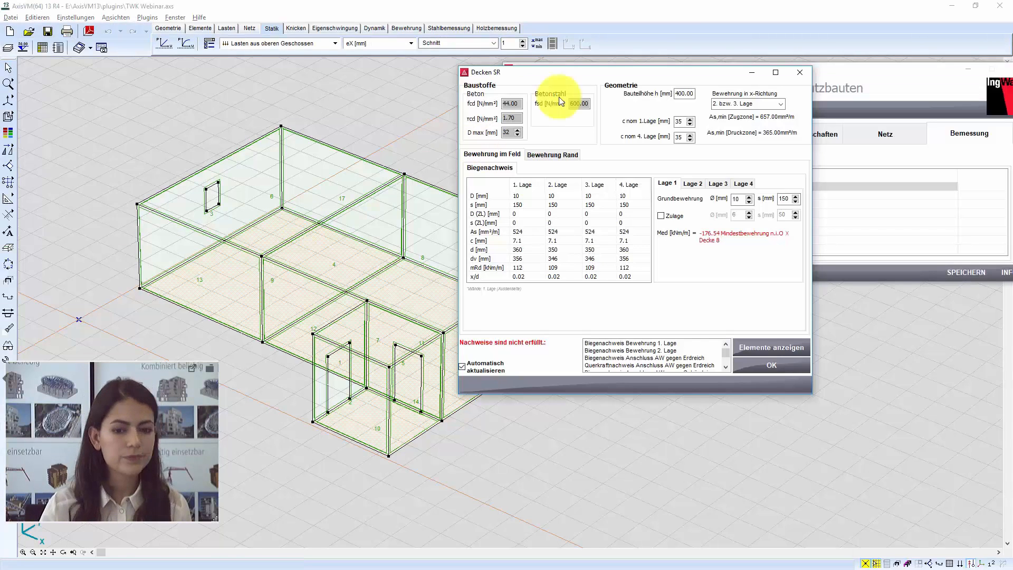
left_click_drag(674, 74, 596, 61)
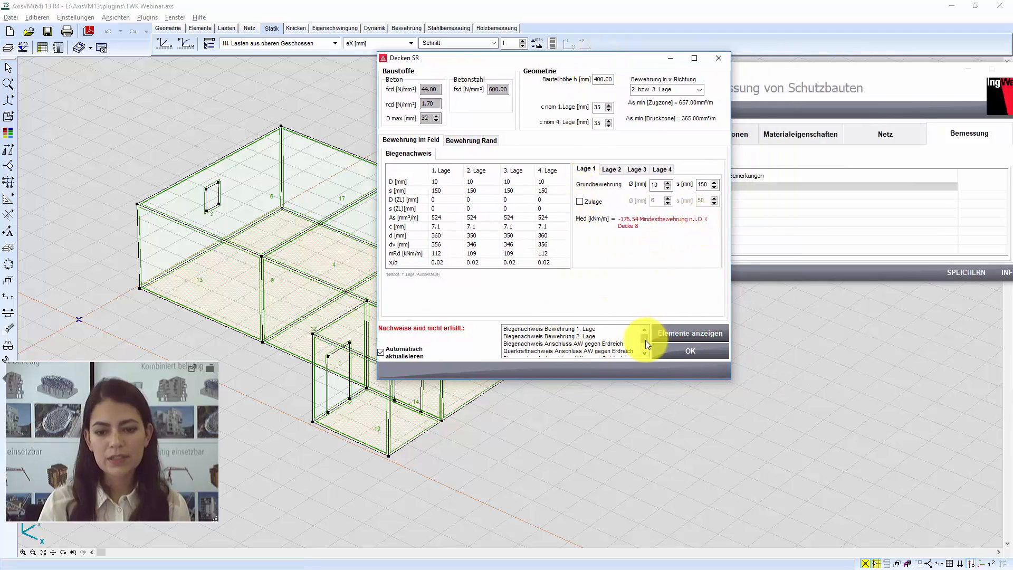
mouse_move(646, 340)
left_mouse_down()
mouse_move(645, 363)
mouse_move(643, 330)
left_mouse_up()
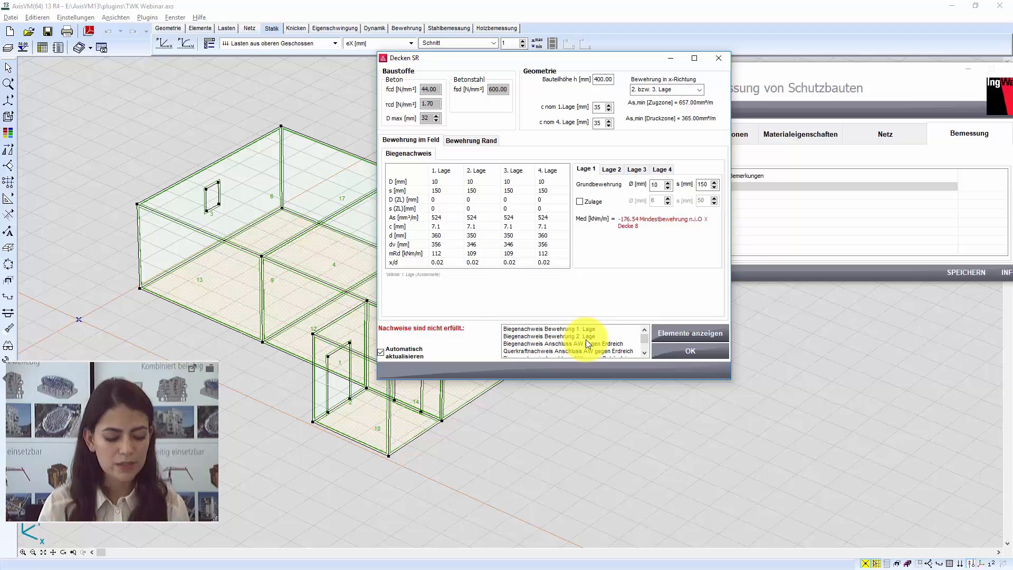
Step: Review the bending checks of all four field layers of Decken SR and set the base reinforcement diameter of layers 1 and 2 to 14 mm
left_click(613, 169)
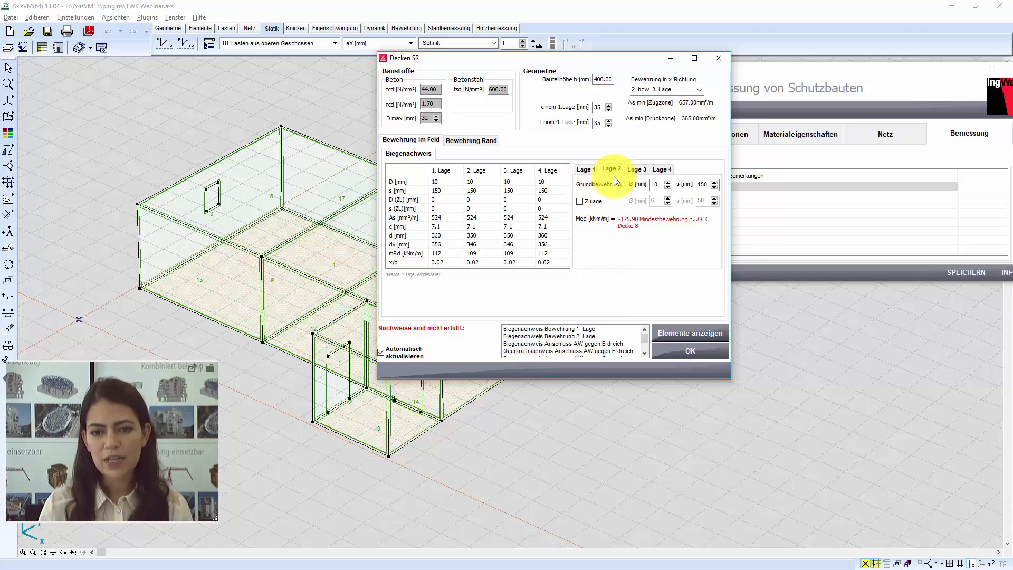
left_click(635, 170)
left_click(659, 169)
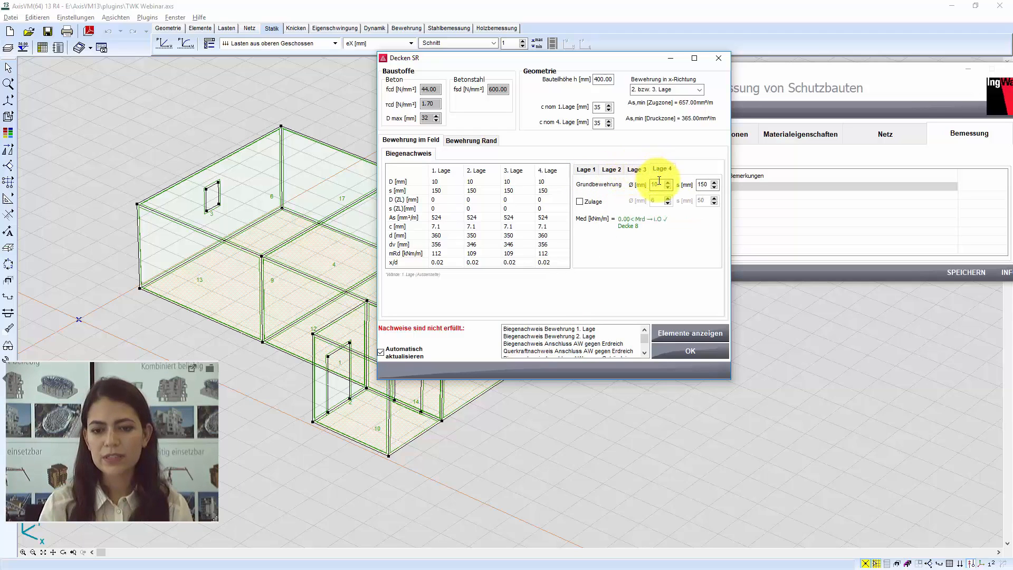
left_click(586, 169)
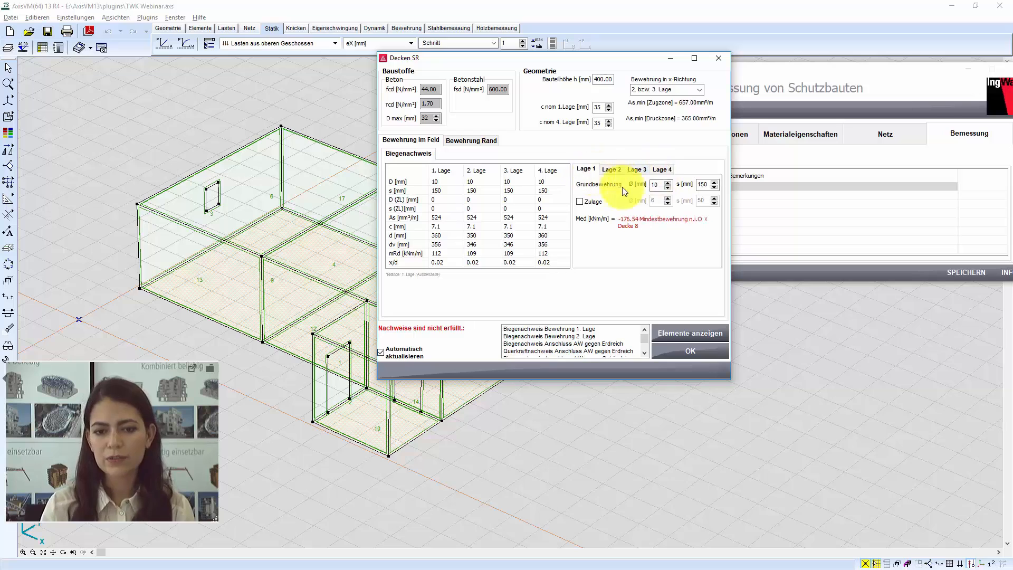
left_click(668, 182)
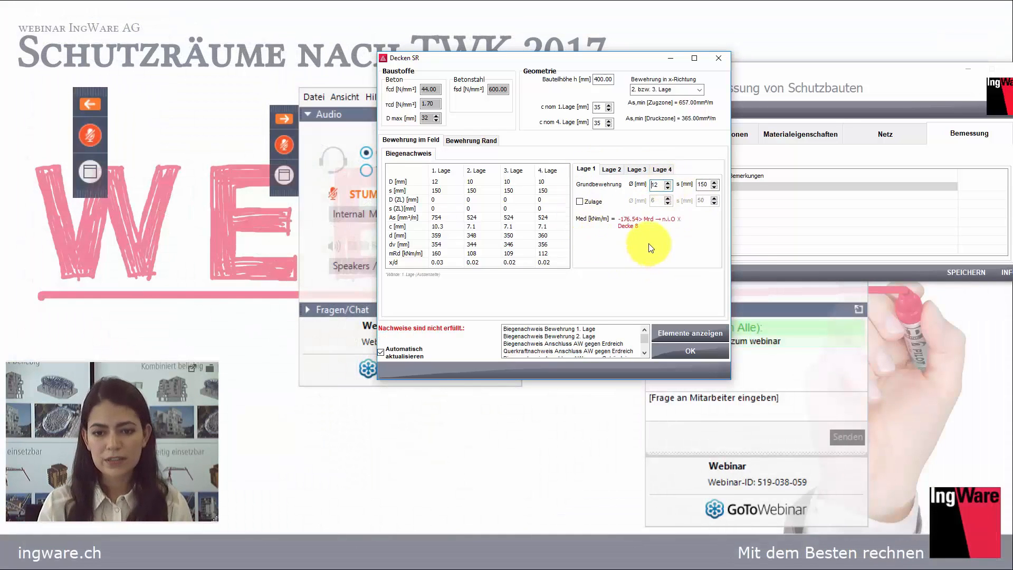
left_click(668, 182)
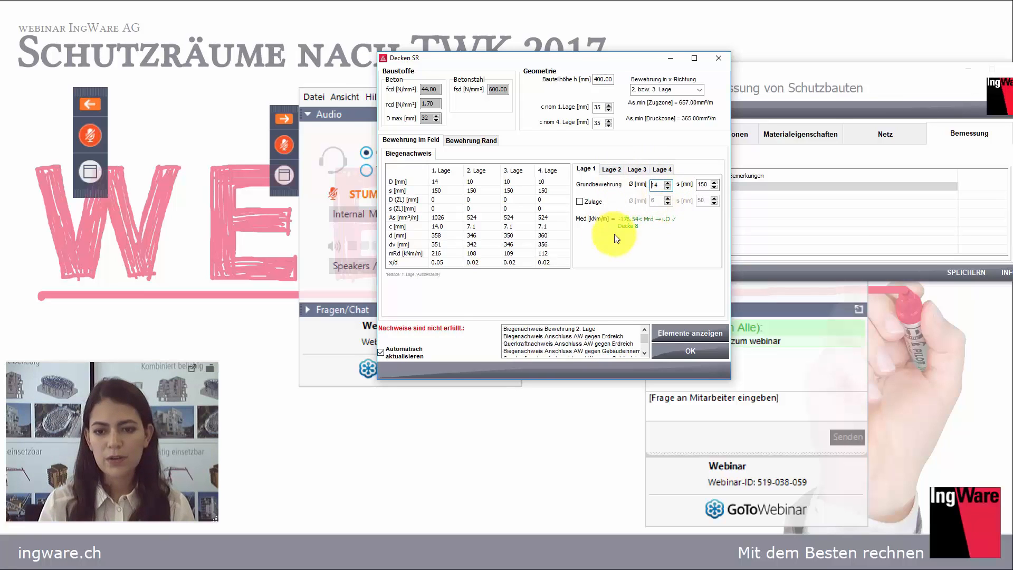
left_click(611, 169)
left_click(667, 183)
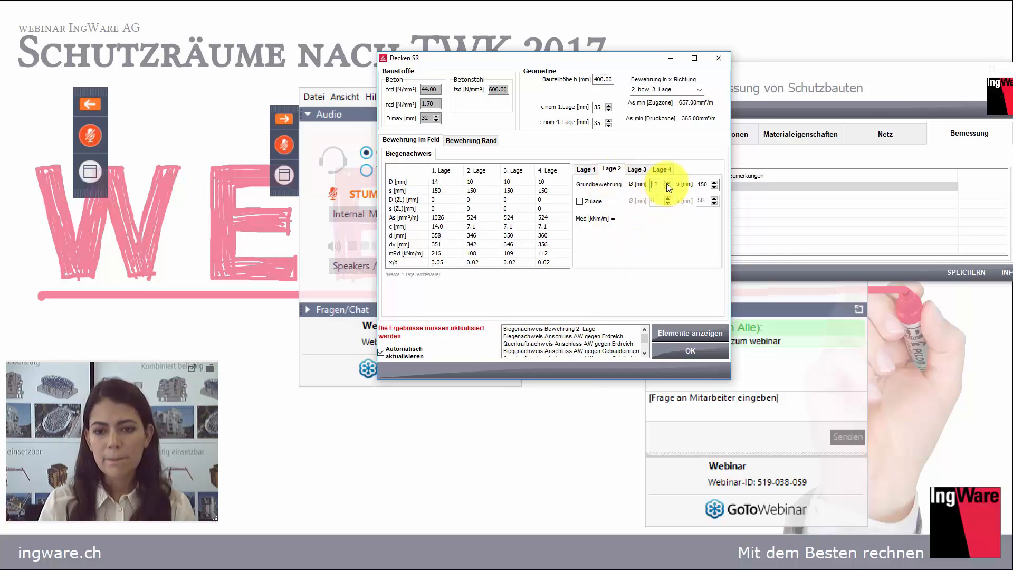
left_click(666, 182)
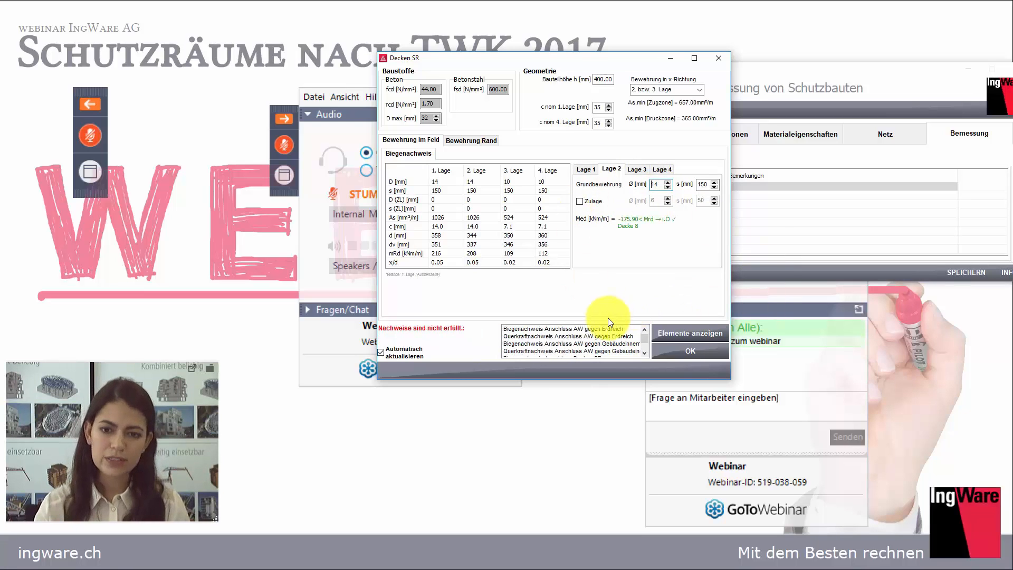
left_click(637, 170)
left_click(664, 168)
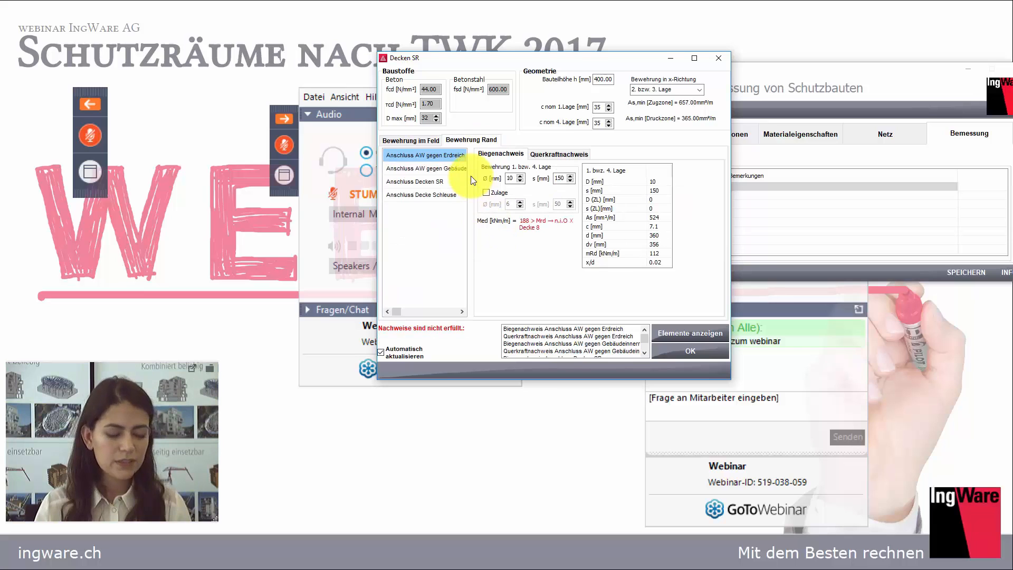
Step: Review the edge checks for Anschluss AW gegen Erdreich and set its bending reinforcement diameter to 16 mm
left_click(508, 176)
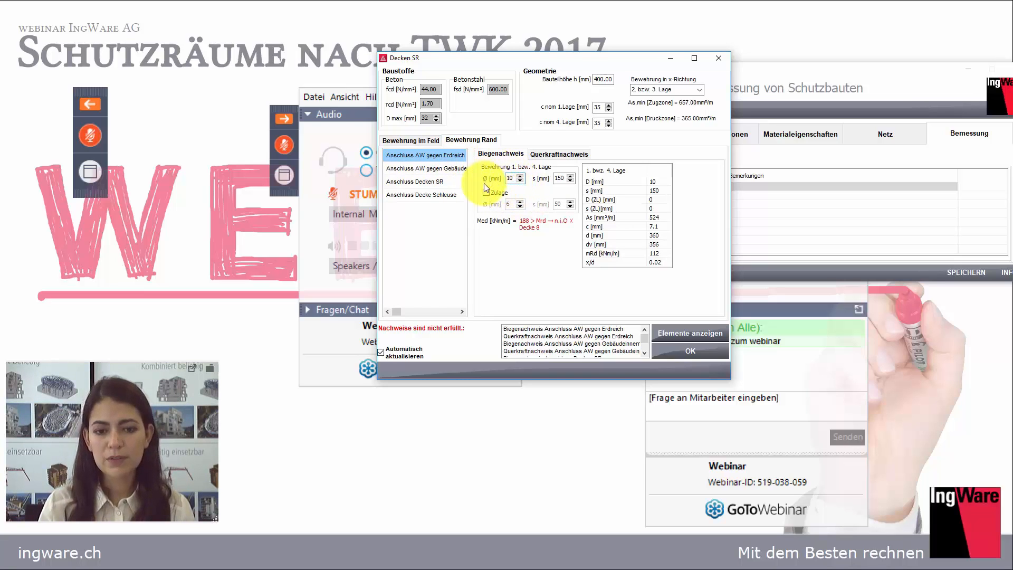
left_click(552, 153)
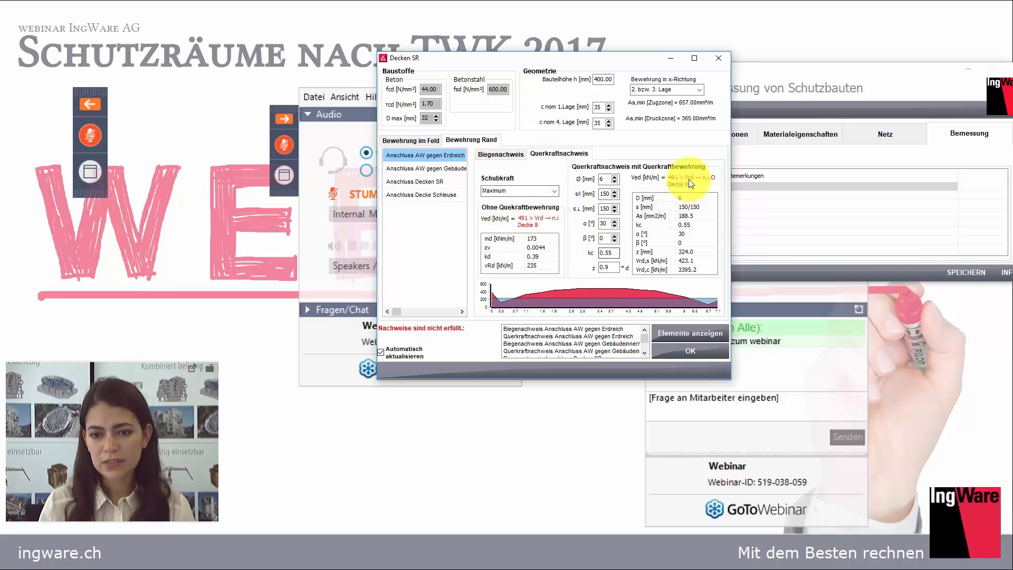
left_click(511, 155)
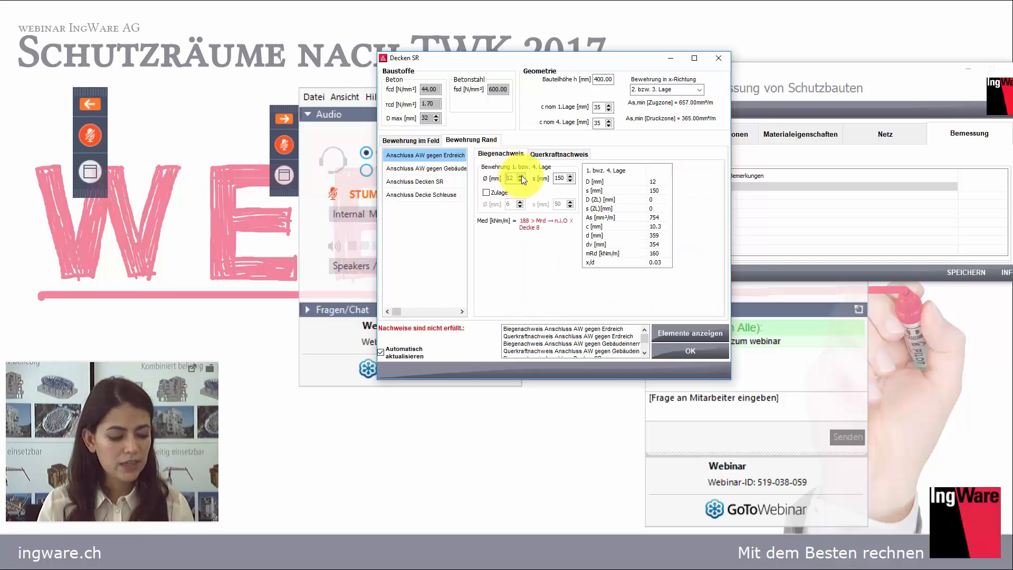
left_click(520, 175)
left_click(520, 175)
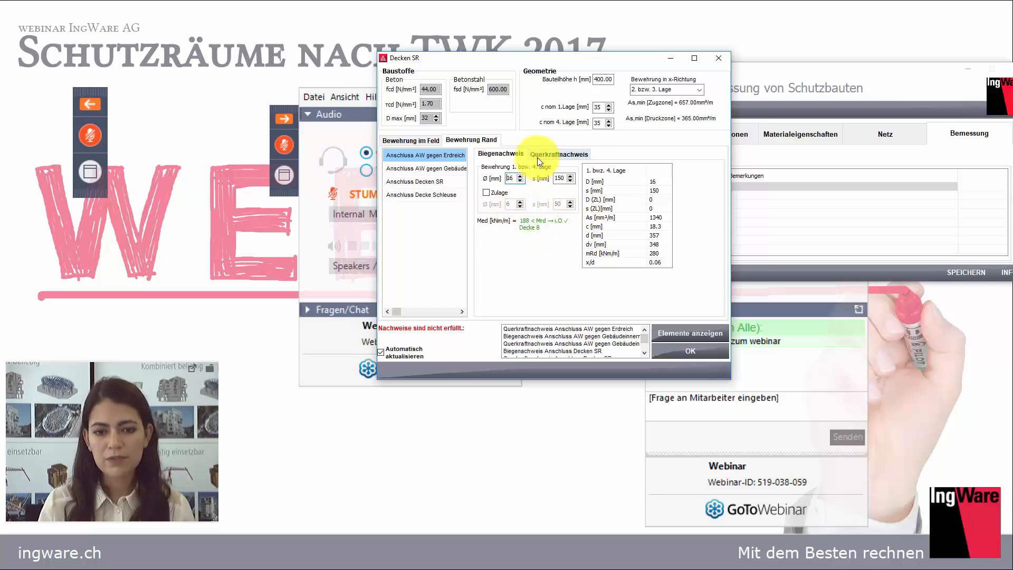
Step: Try a 20 mm bending reinforcement diameter at Anschluss AW gegen Erdreich, examine its effect on the shear check, and restore 16 mm
left_click(537, 156)
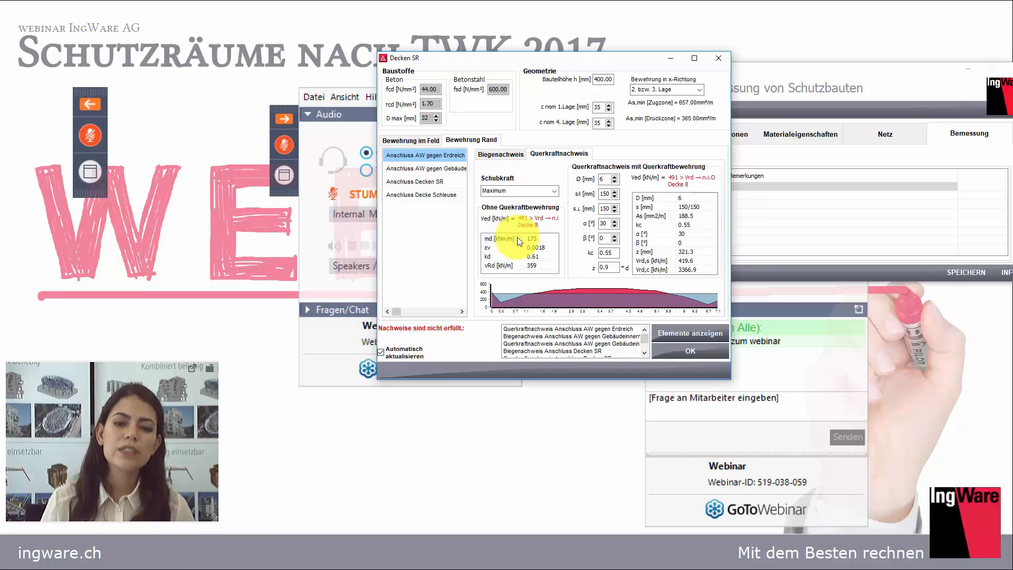
left_click(499, 157)
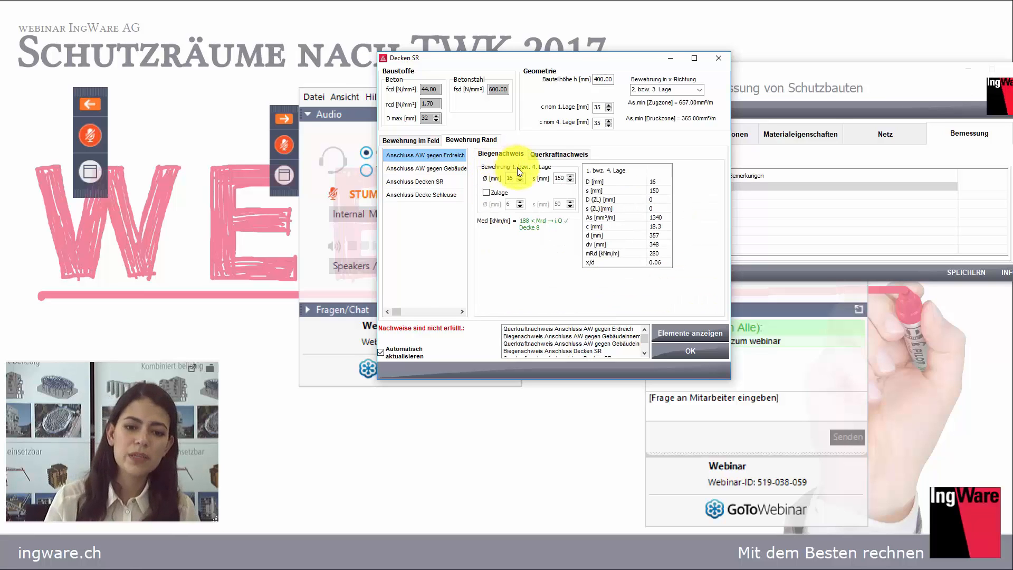
left_click(559, 154)
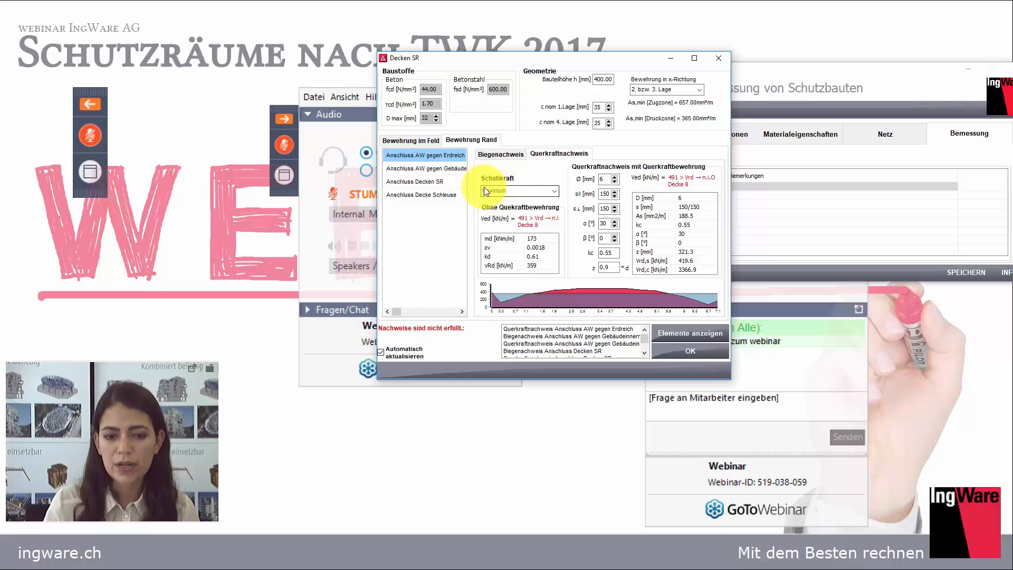
left_click(508, 153)
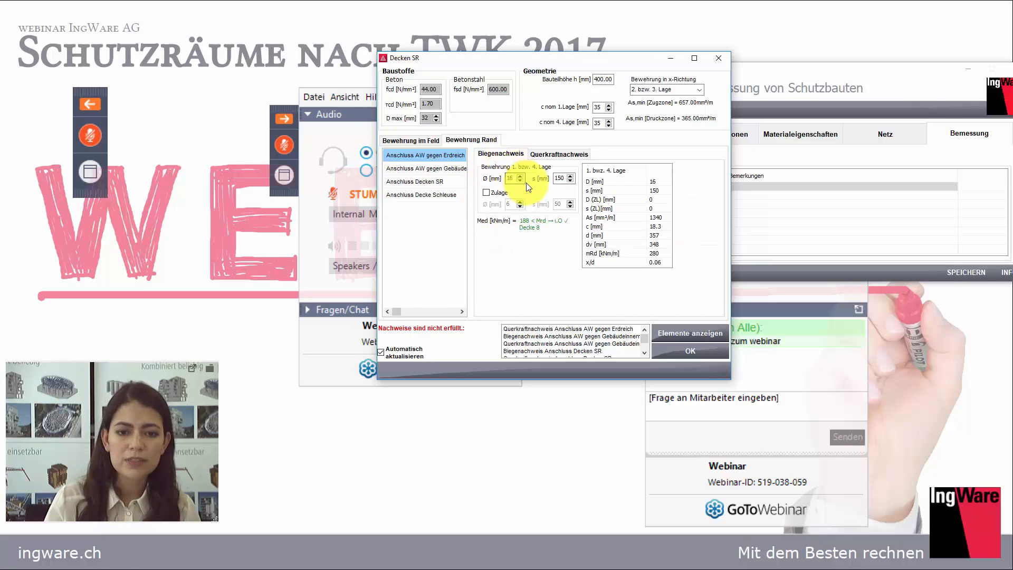
left_click(520, 176)
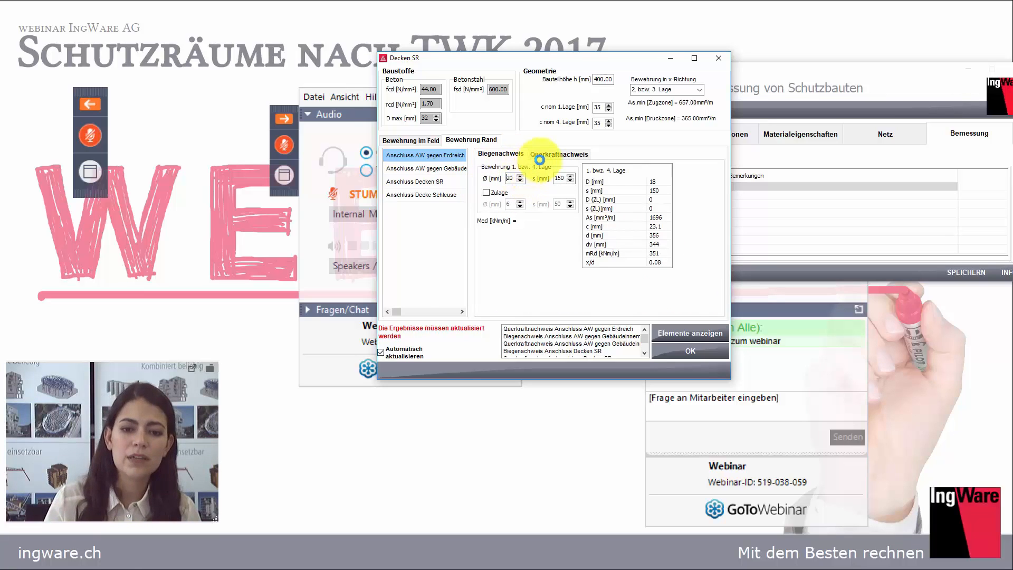
left_click(549, 153)
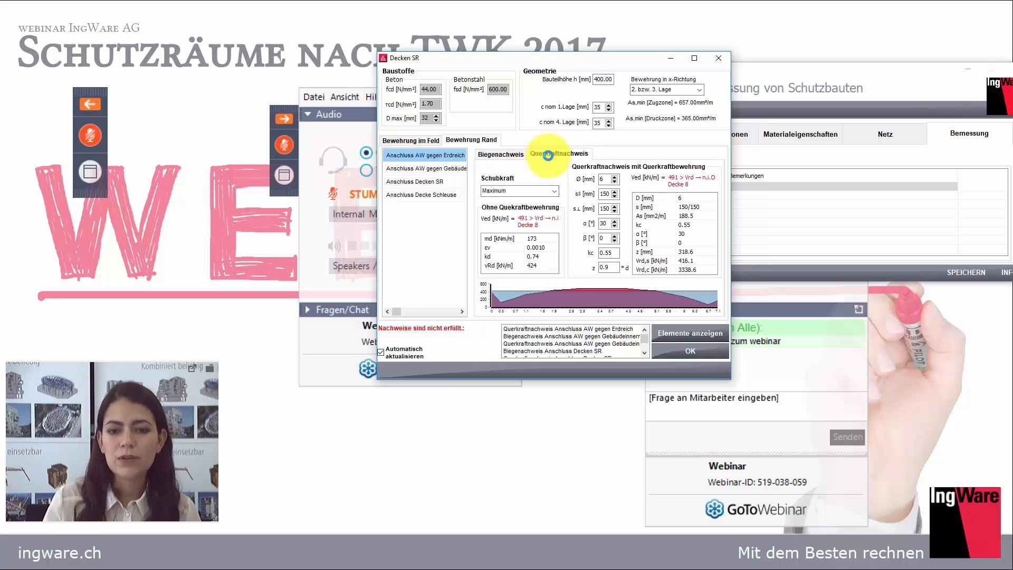
left_click(504, 156)
left_click(517, 180)
left_click(519, 180)
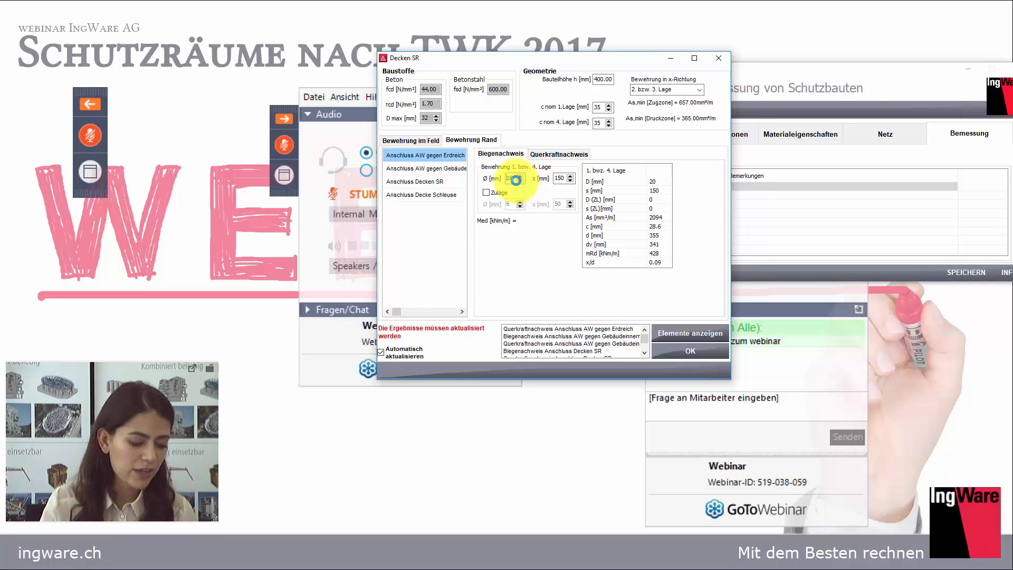
left_click(518, 181)
Step: Set the shear reinforcement diameter for Anschluss AW gegen Erdreich to 8 mm
left_click(543, 153)
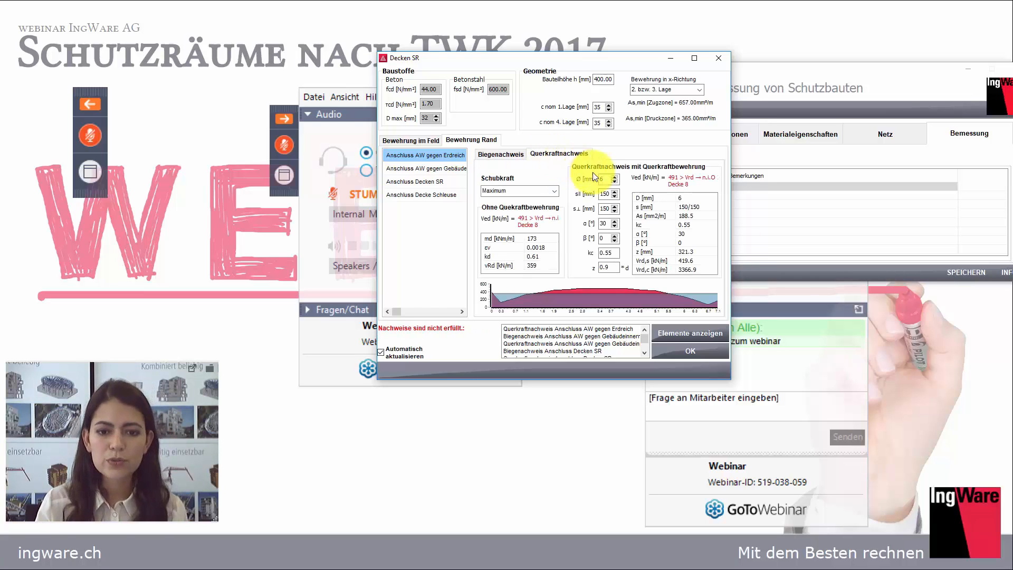
left_click(615, 177)
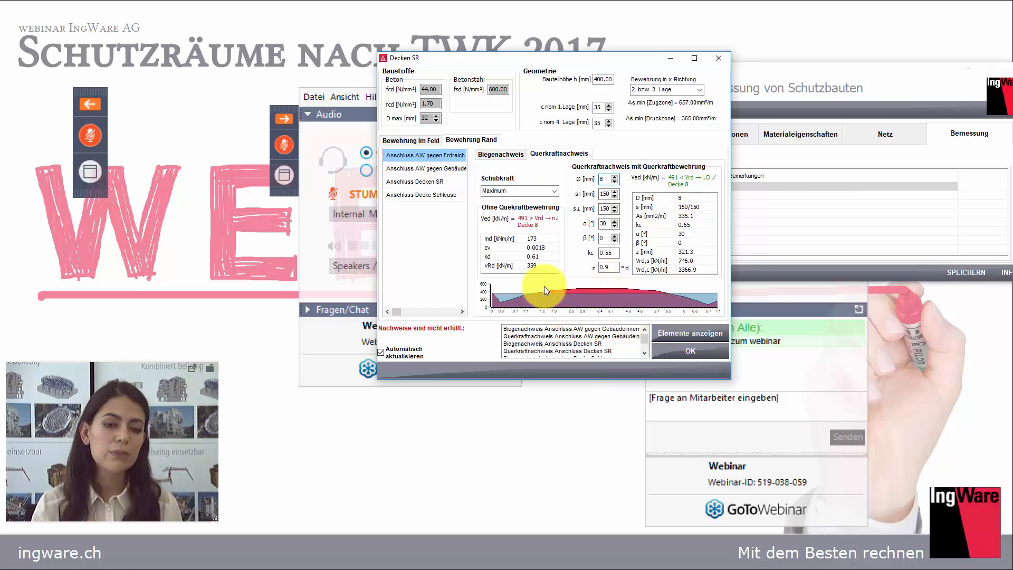
Step: Set the bending reinforcement diameter for Anschluss AW gegen Gebäudeinnern to 18 mm
left_click(448, 172)
left_click(502, 154)
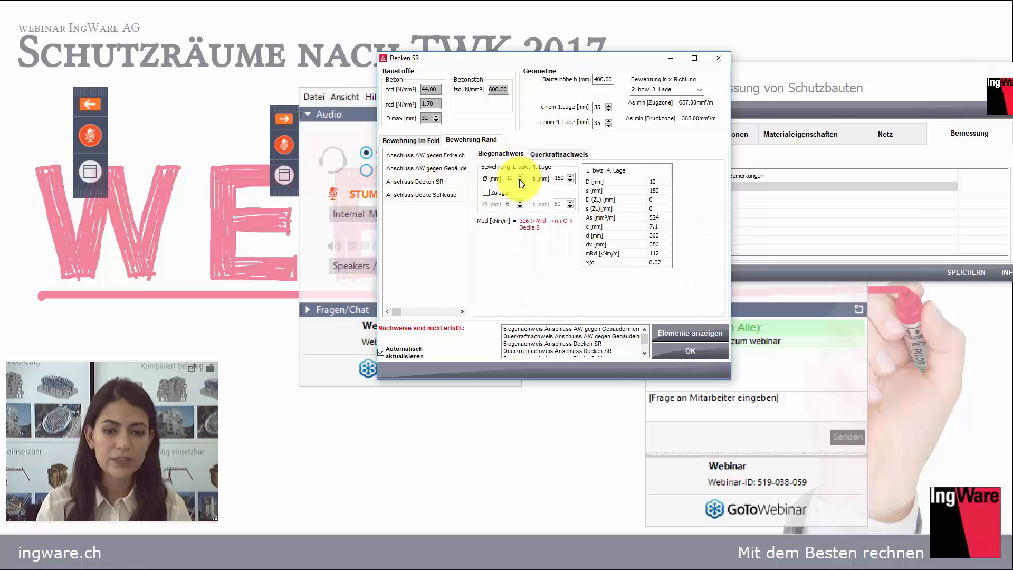
left_click(520, 177)
left_click(521, 178)
left_click(520, 177)
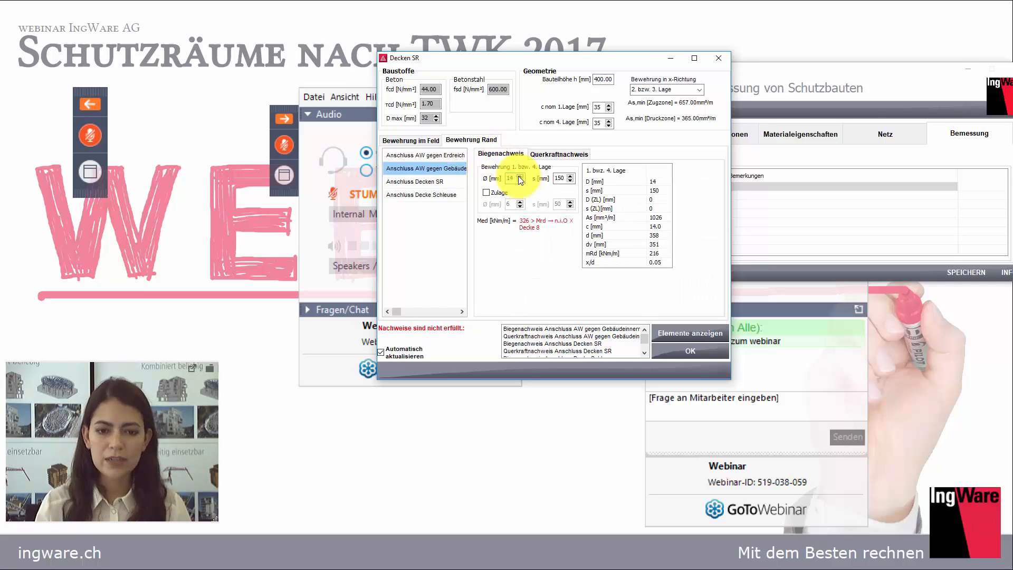
left_click(521, 177)
Step: Set the bending reinforcement diameter for Anschluss Decken SR to 18 mm
left_click(452, 185)
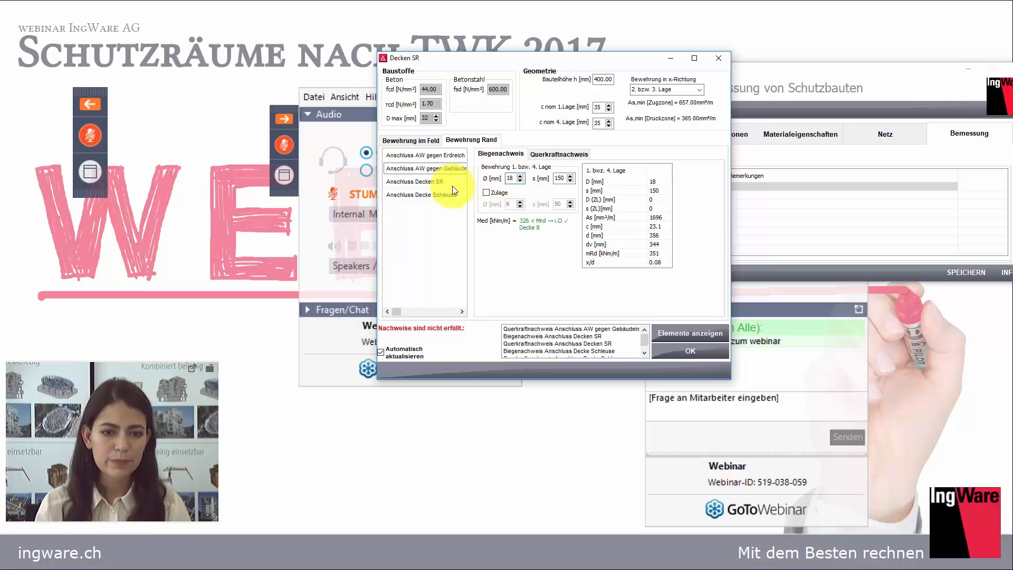
left_click(521, 174)
left_click(521, 175)
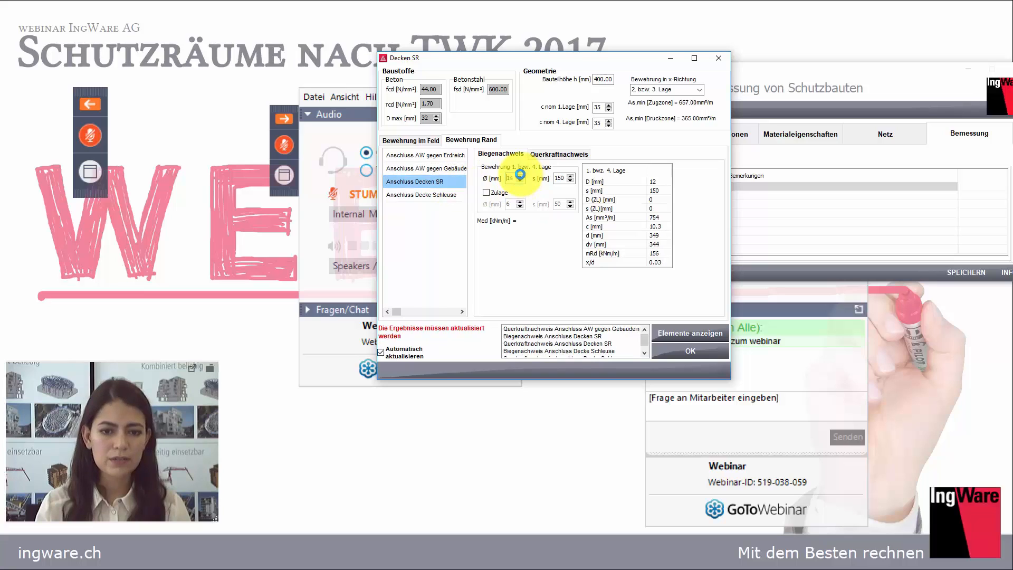
left_click(521, 177)
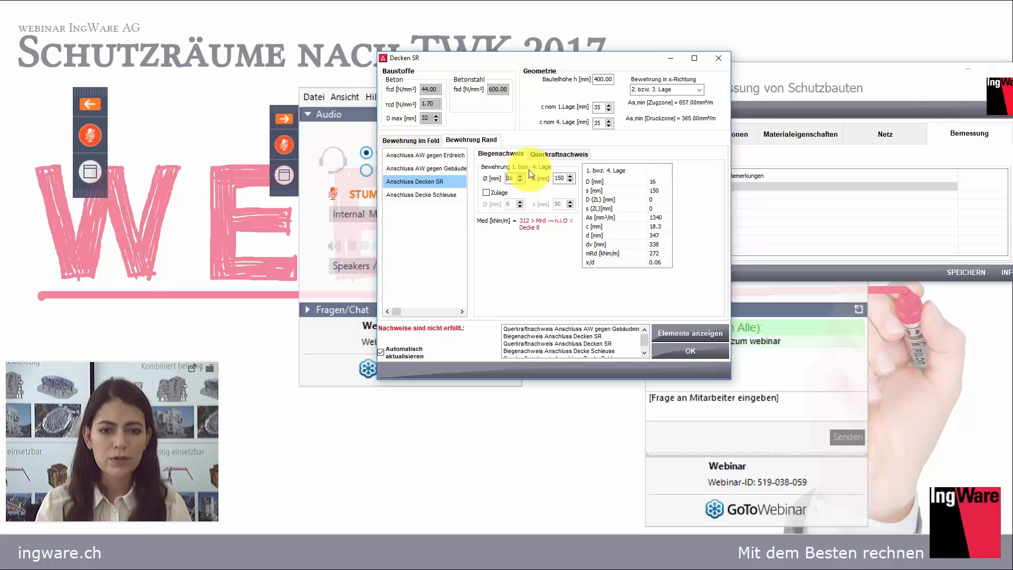
left_click(521, 175)
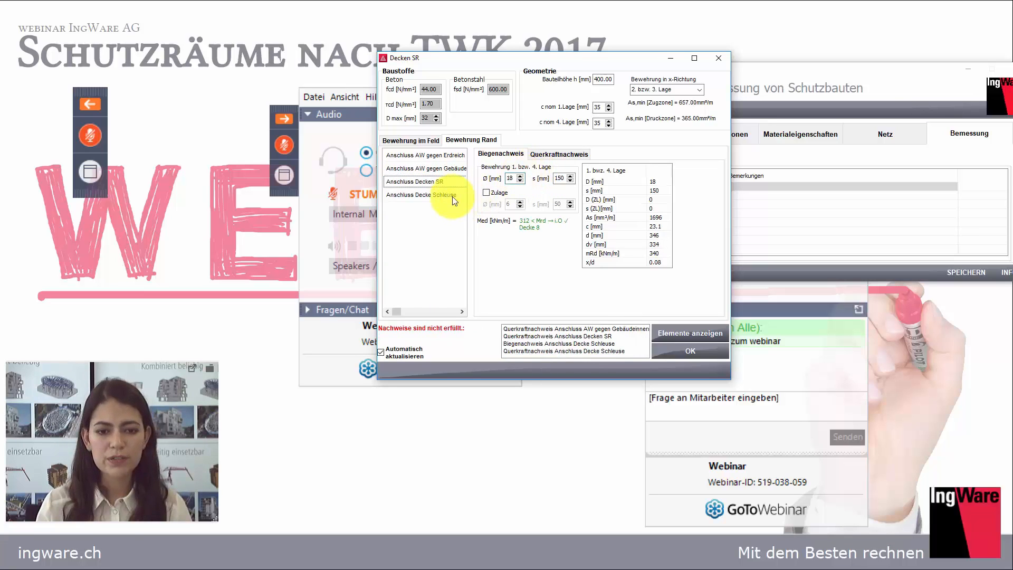
Step: Set the bending reinforcement diameter for Anschluss Decke Schleuse to 18 mm
key("Down")
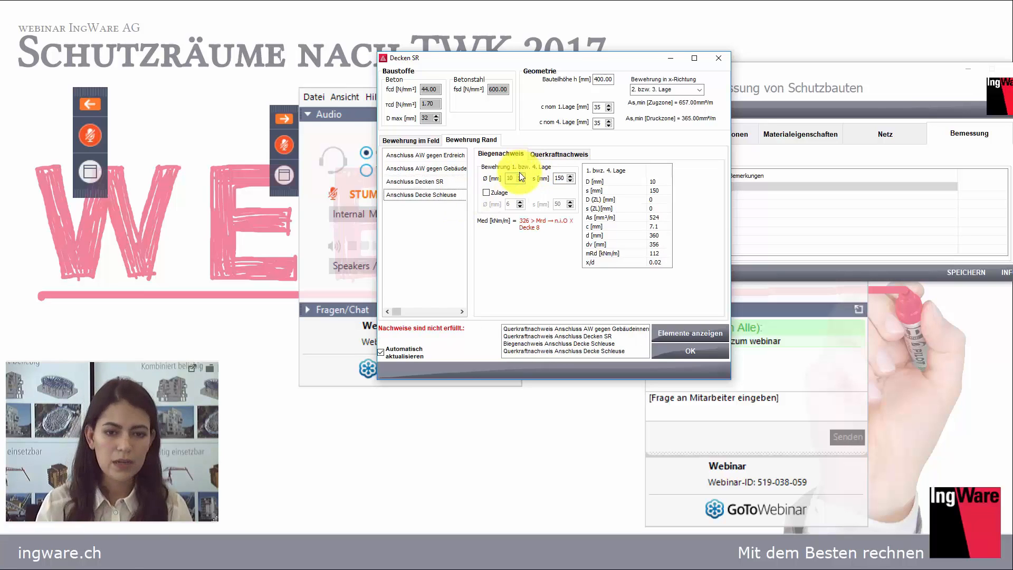
left_click(520, 175)
left_click(520, 175)
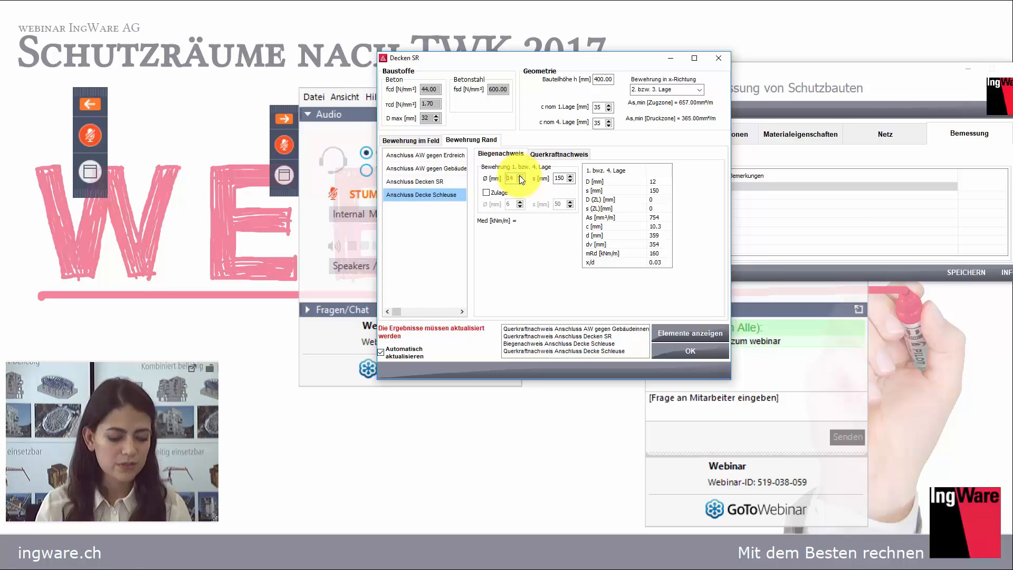
left_click(520, 175)
left_click(519, 175)
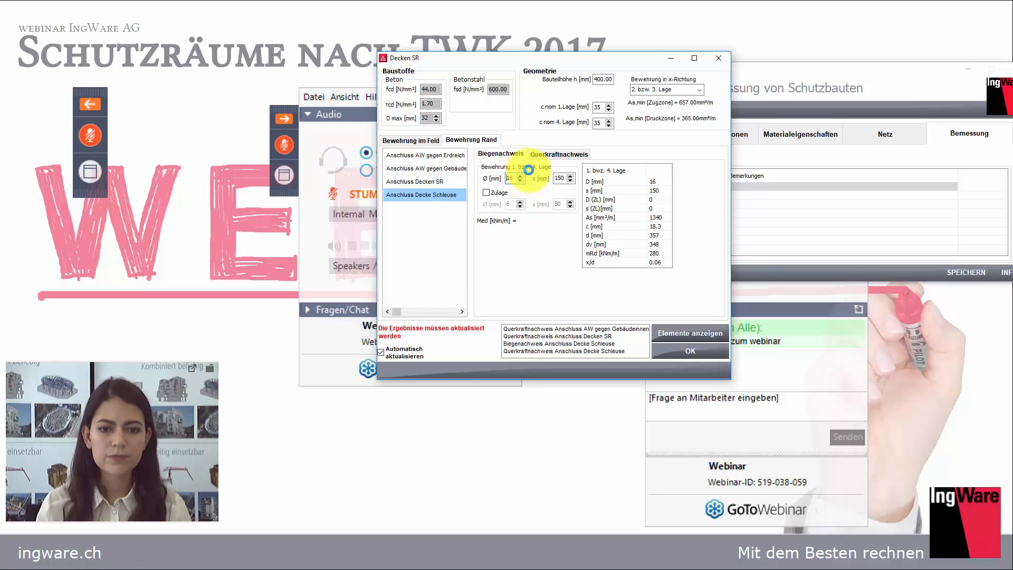
Step: Set the shear reinforcement diameter to 8 mm for Anschluss Decke Schleuse, Anschluss Decken SR and Anschluss AW gegen Gebäudeinnern
left_click(552, 155)
left_click(614, 178)
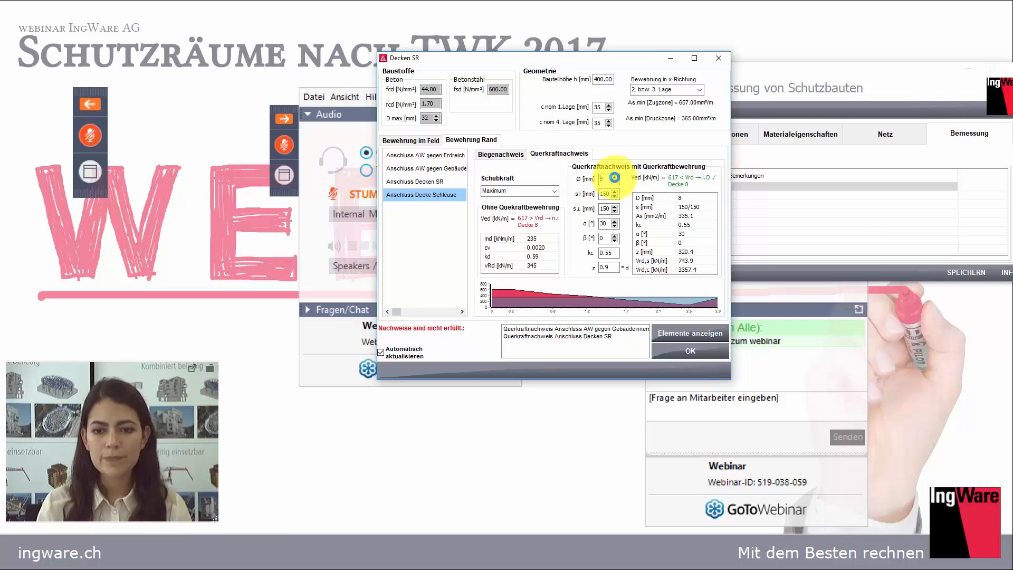
left_click(451, 183)
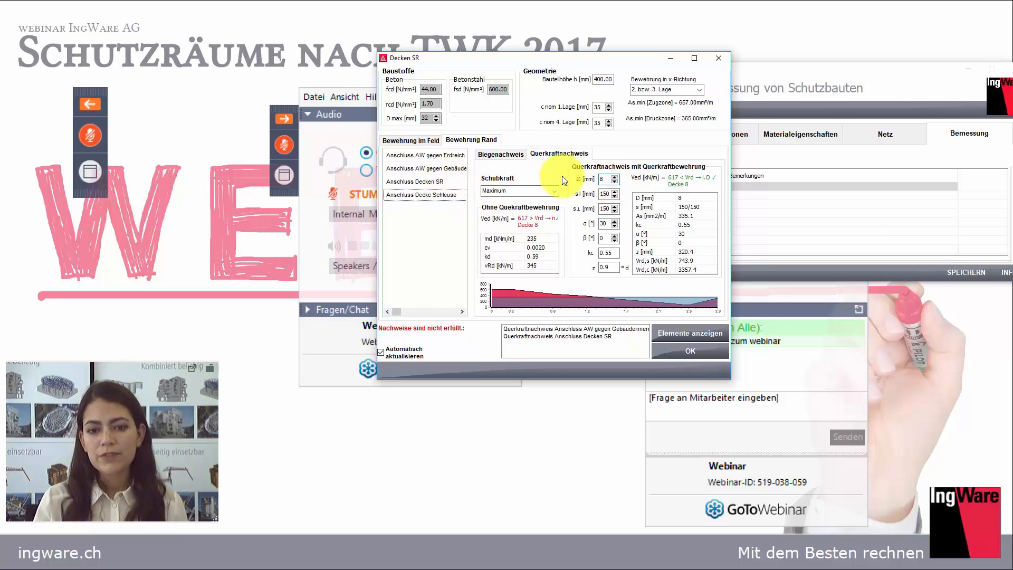
left_click(453, 169)
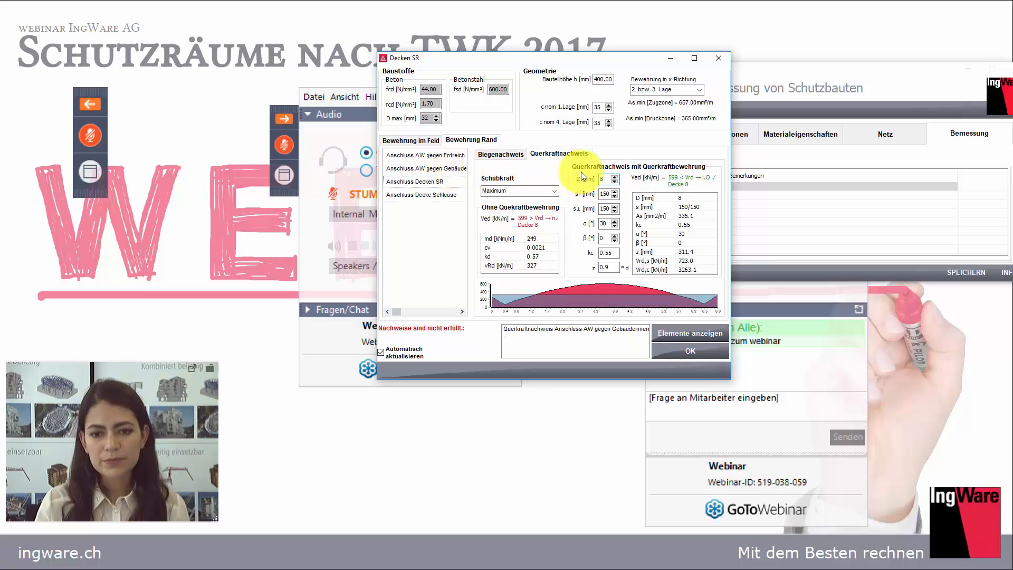
left_click(614, 179)
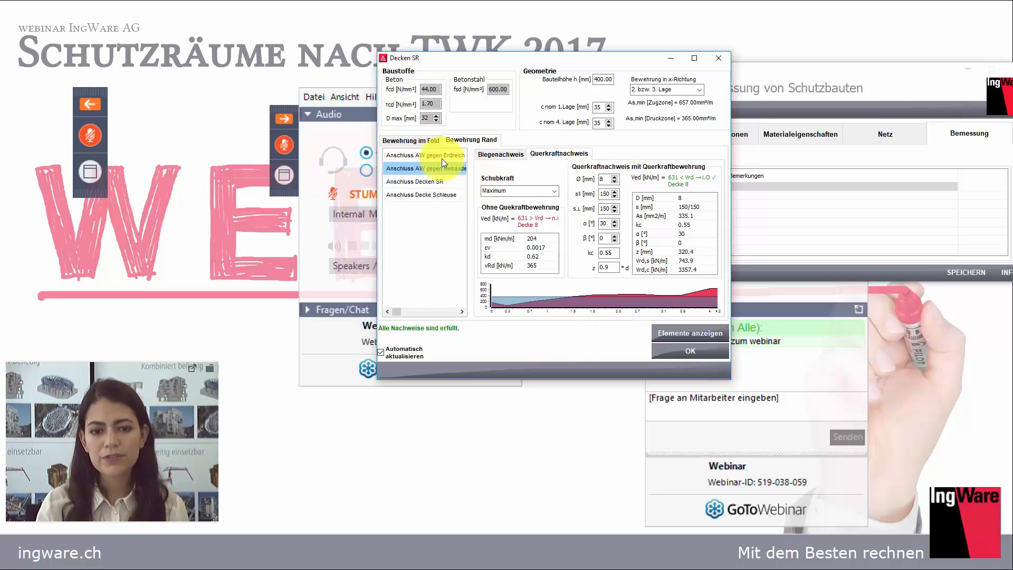
left_click(442, 159)
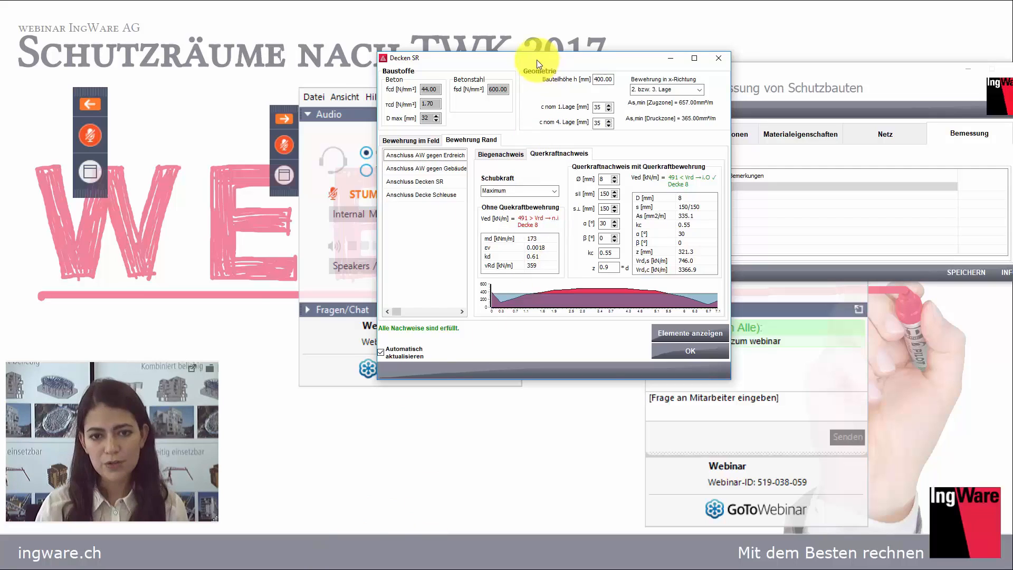
Step: Show the individual elements of the Decken SR group and compare the field reinforcement of Decke Bereich 6 and 8
left_click_drag(532, 58, 274, 49)
left_click(417, 325)
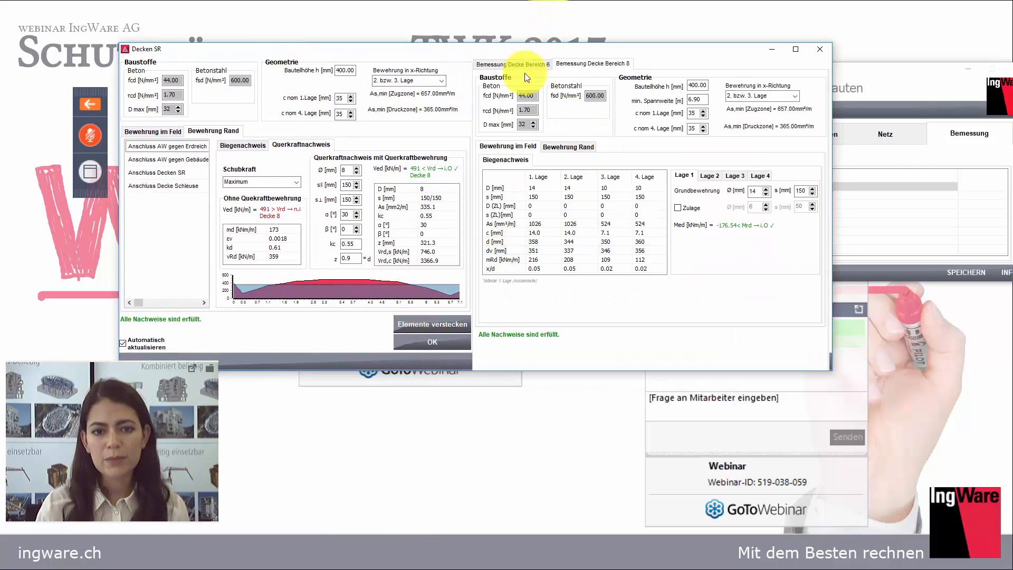
left_click(504, 65)
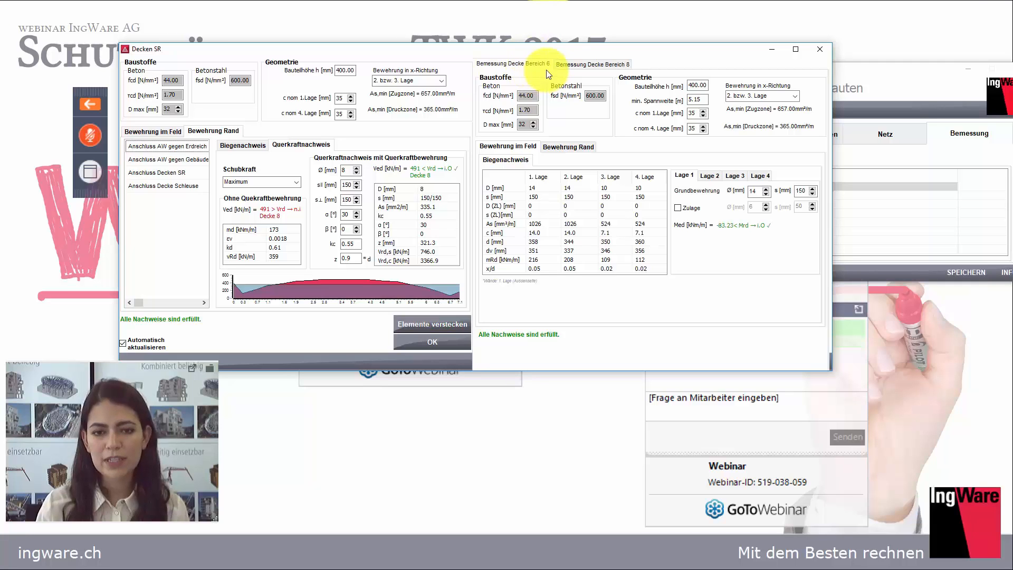
left_click(591, 65)
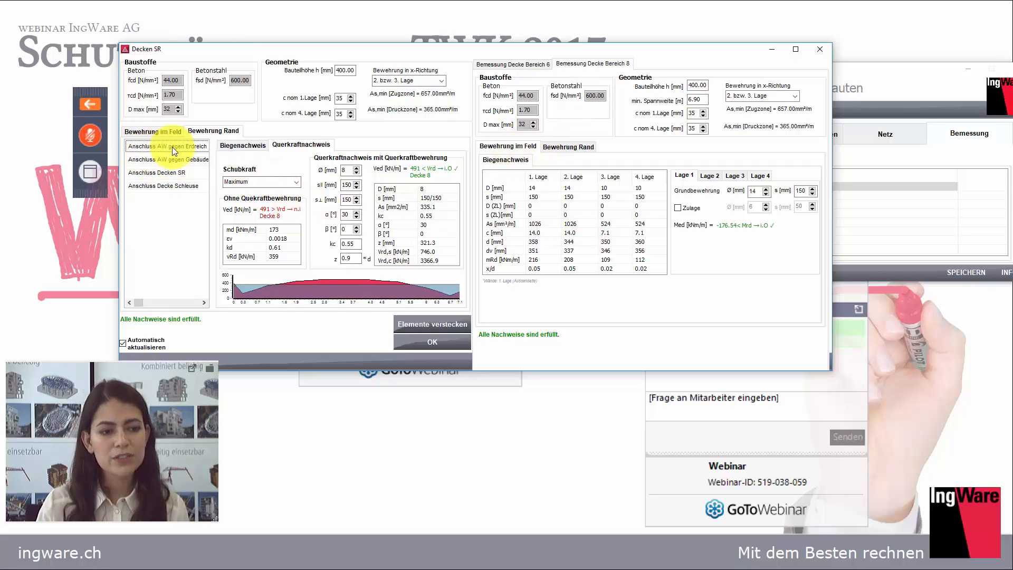
Step: Examine the edge bending and shear checks of Decke Bereich 8, revisit Decke Bereich 6, and hide the individual elements
left_click(557, 148)
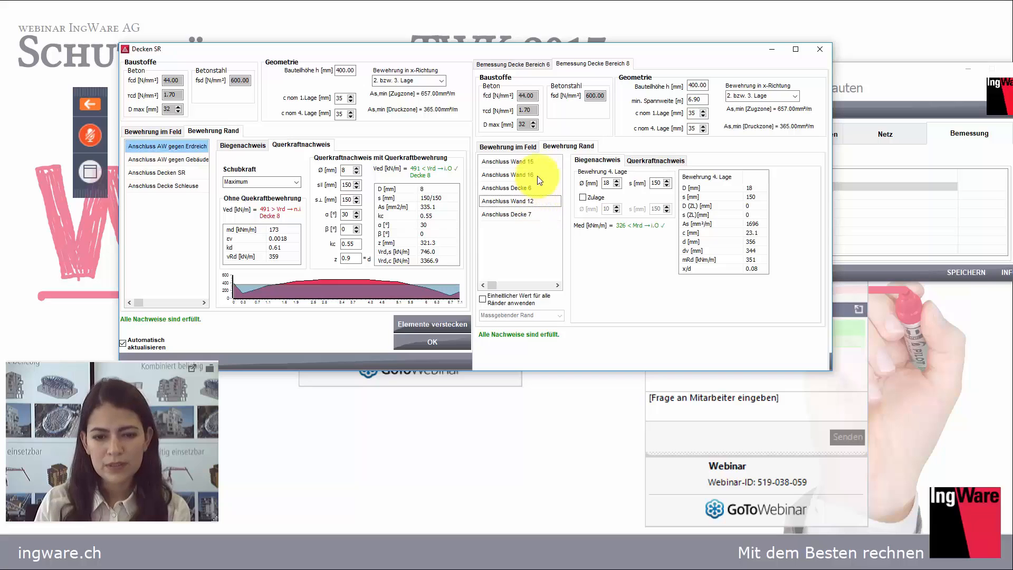
left_click(535, 162)
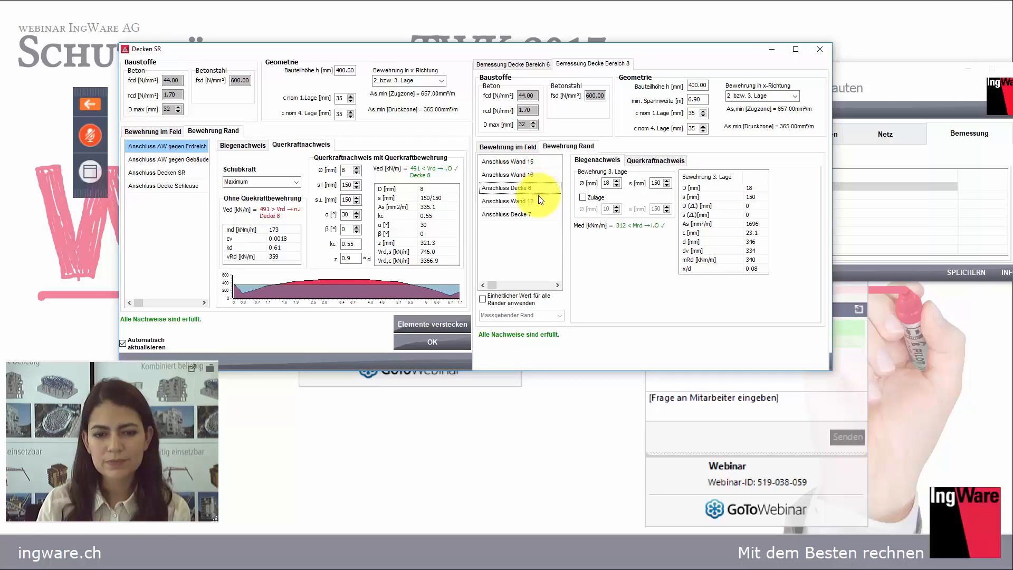
left_click(534, 201)
left_click(540, 164)
left_click(652, 160)
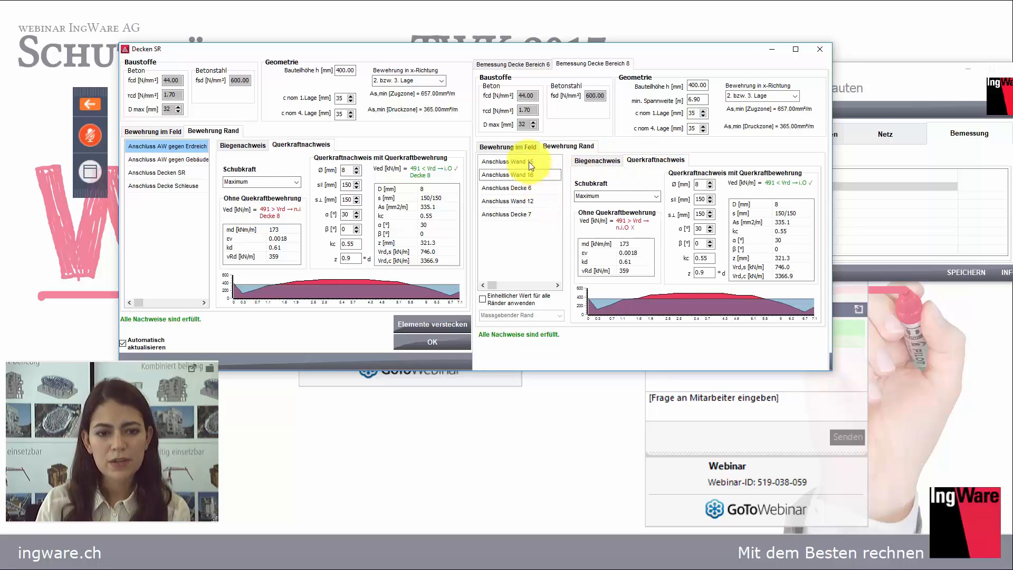
left_click(531, 174)
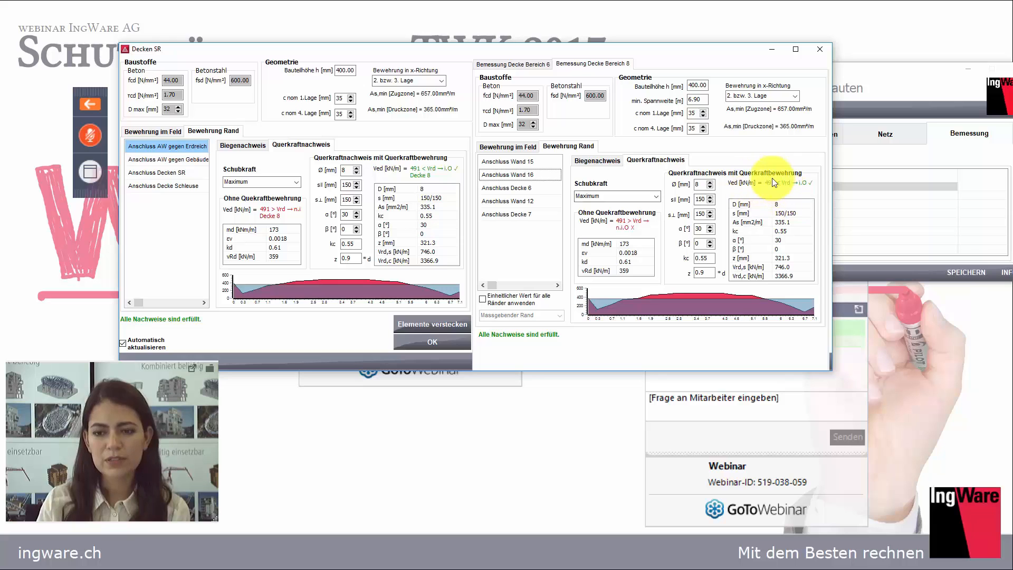
left_click(528, 64)
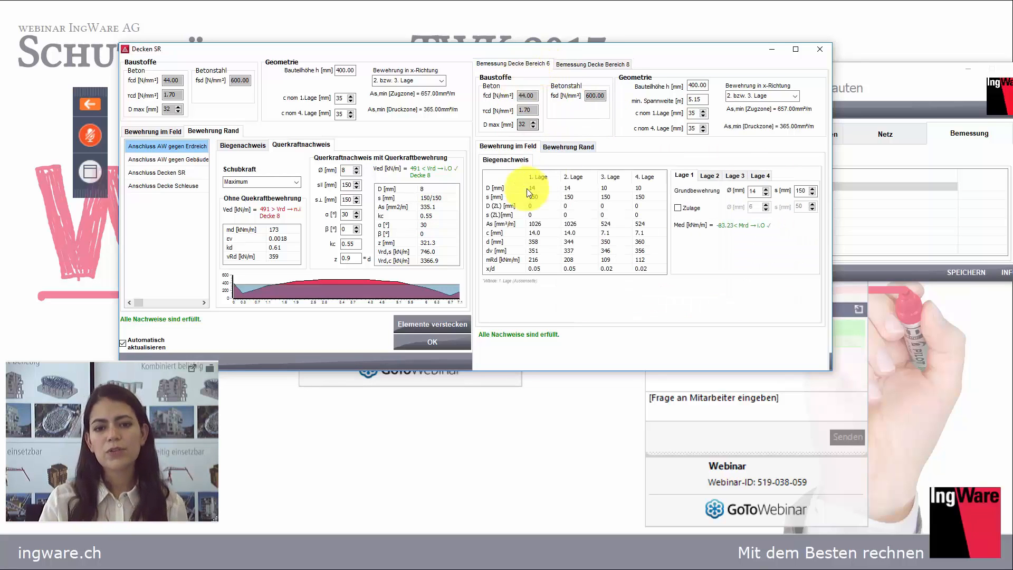
left_click(451, 327)
left_click_drag(388, 50, 602, 58)
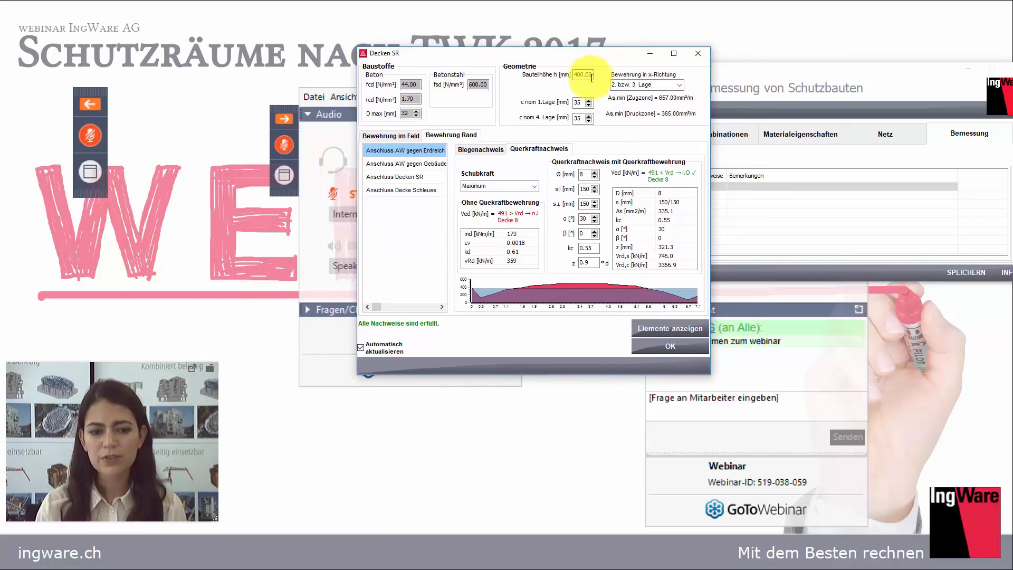
Step: Review the shear and bending checks for Anschluss Decken SR and accept the Decken SR design
left_click(429, 164)
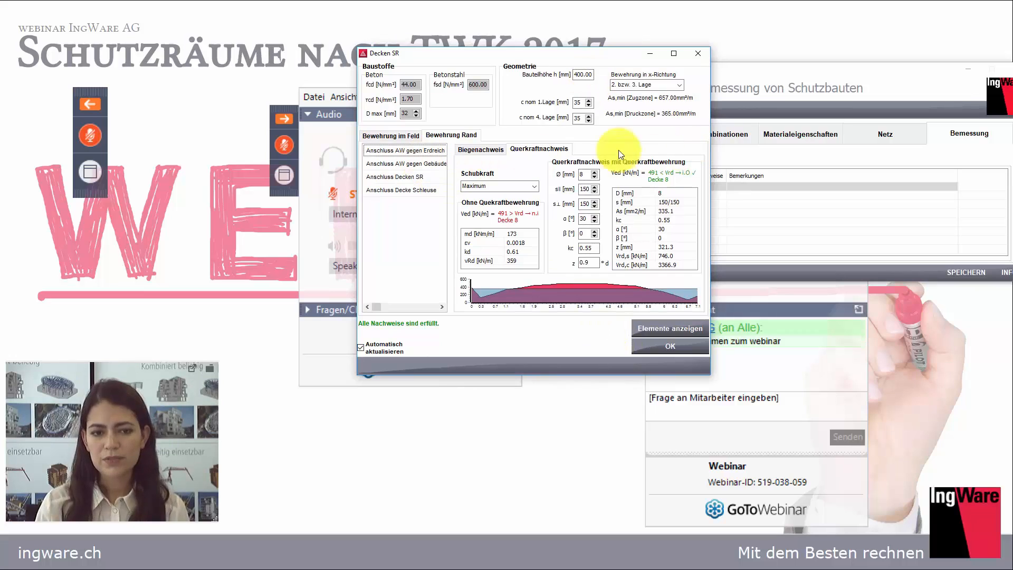
left_click(415, 179)
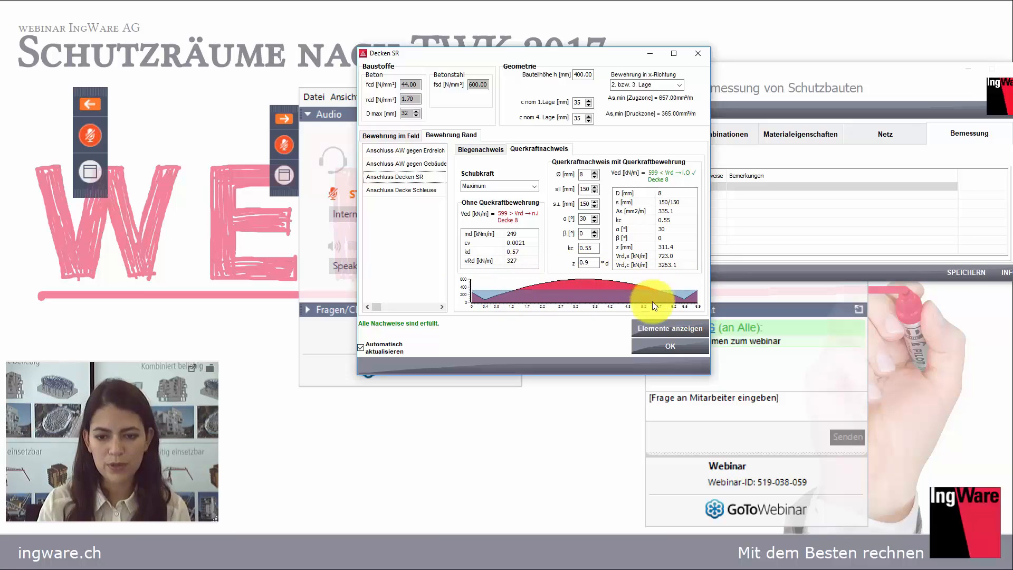
left_click(481, 150)
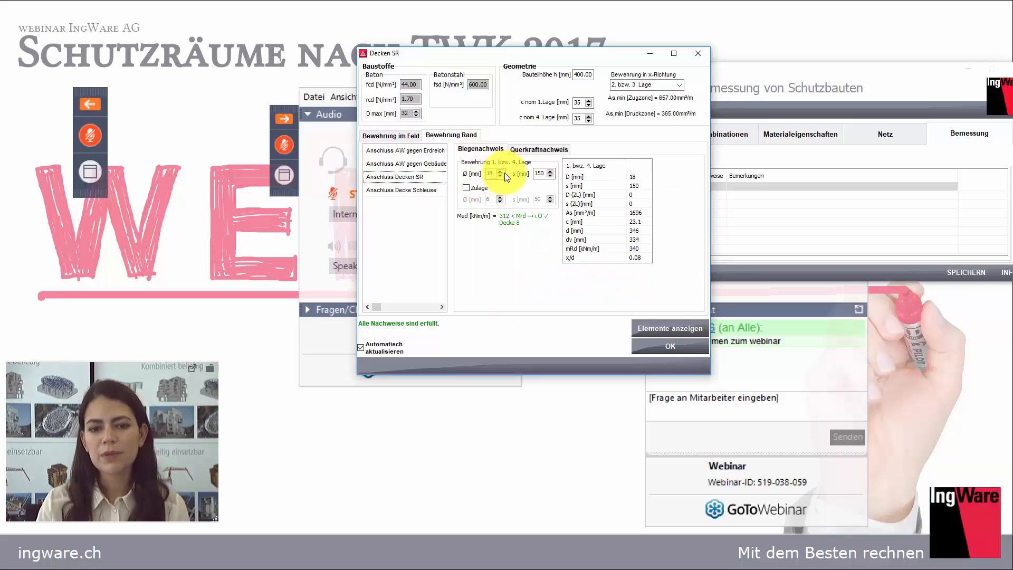
left_click(533, 150)
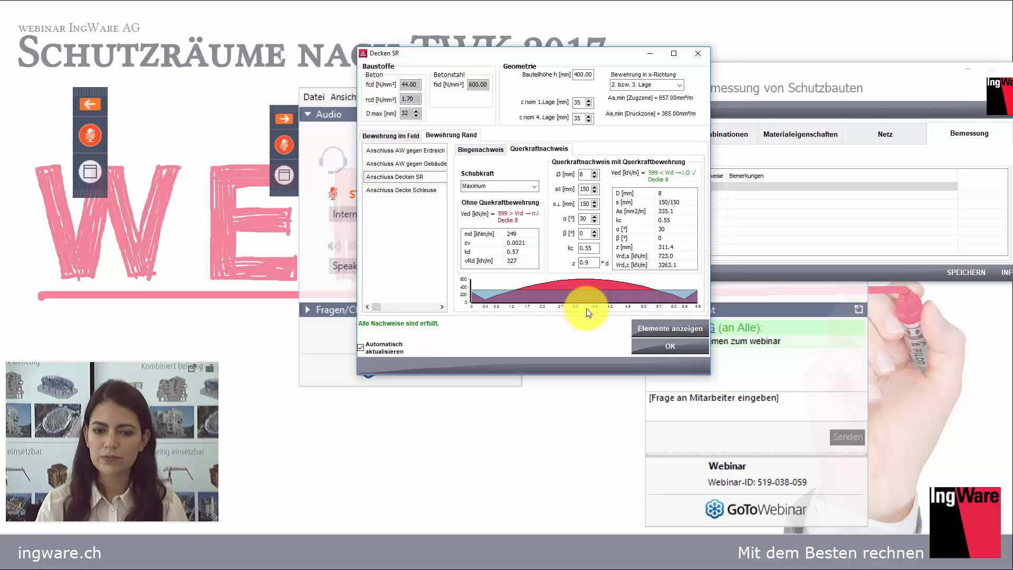
left_click(664, 347)
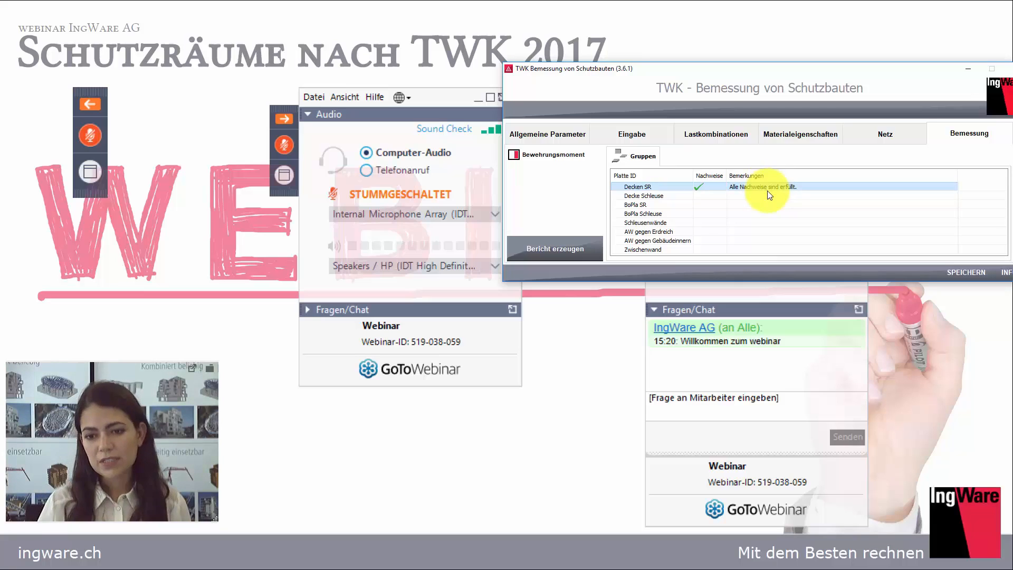
Step: Open the Decke Schleuse group's design and set the field reinforcement diameter of layers 1 and 2 to 12 mm
left_click(697, 195)
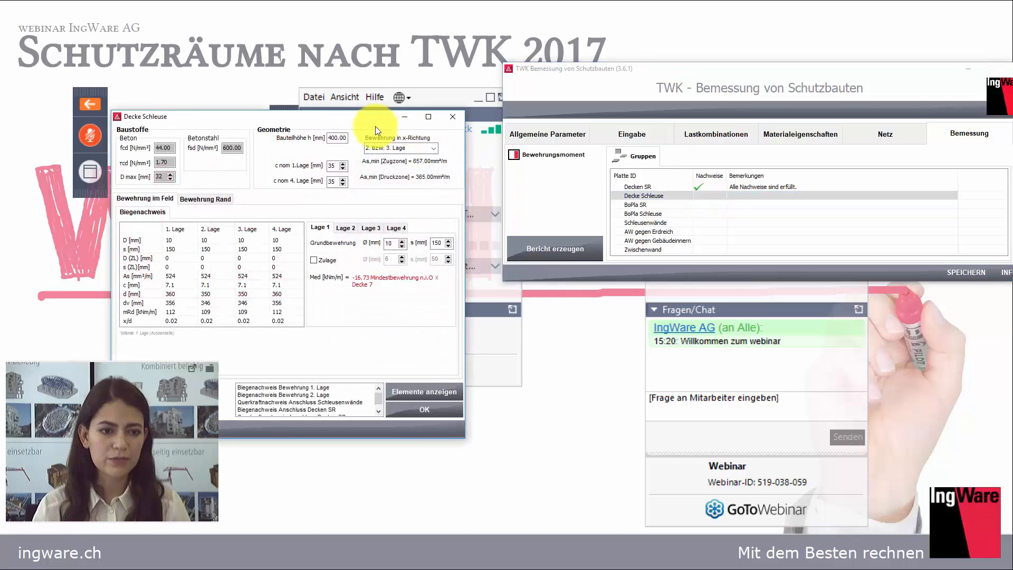
left_click_drag(376, 116, 663, 55)
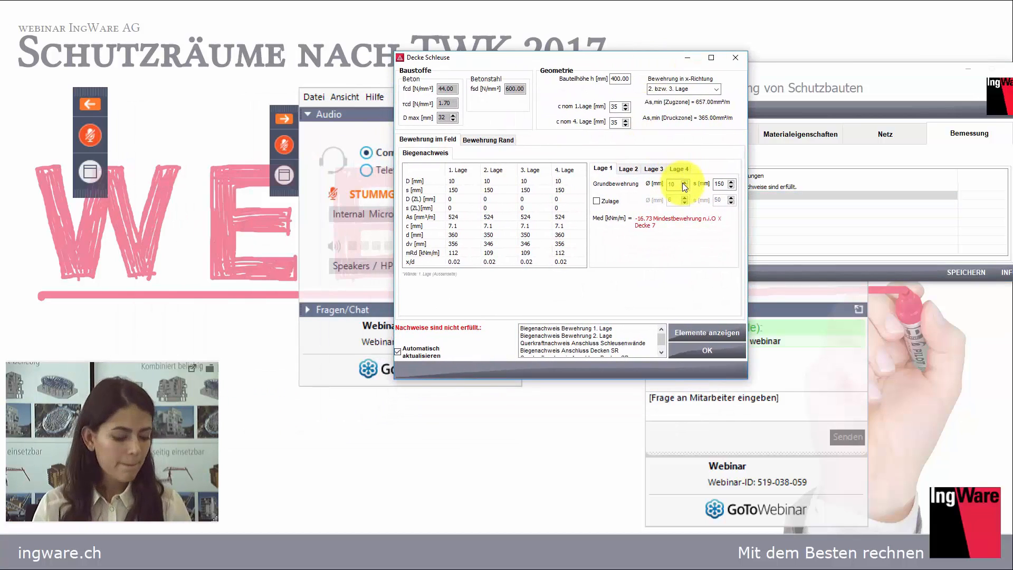
left_click(684, 183)
left_click(628, 168)
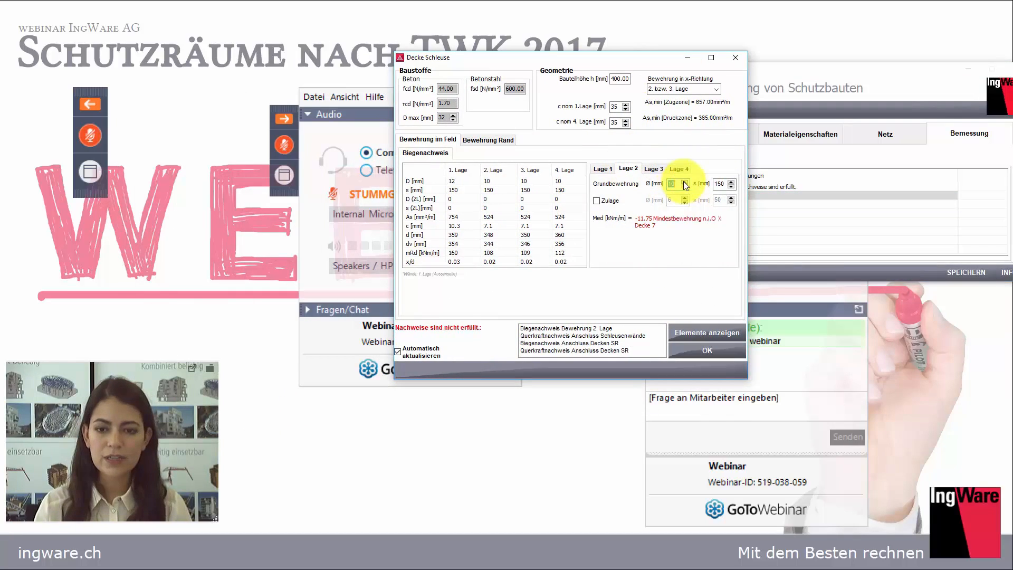
left_click(685, 181)
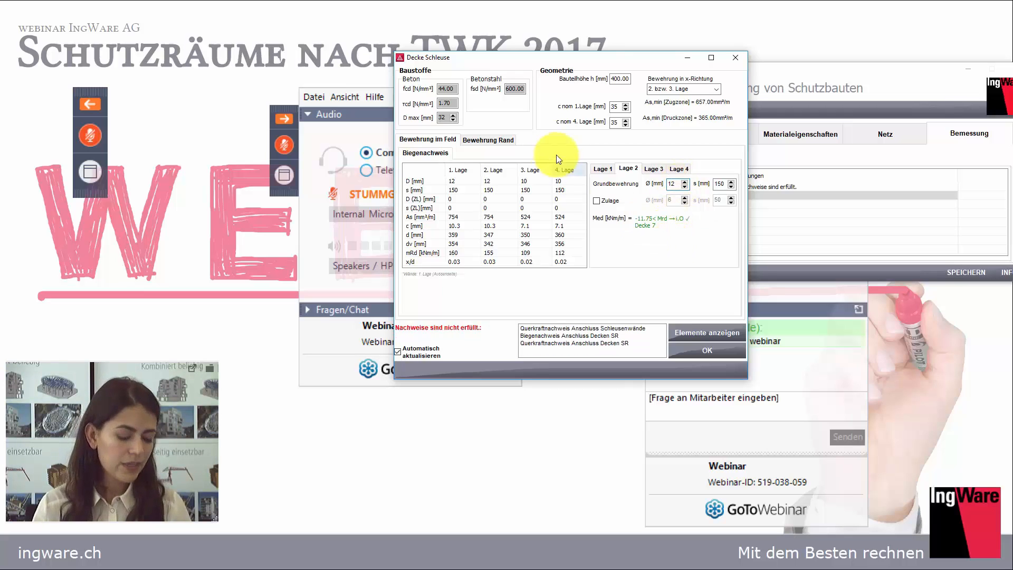
Step: Set the edge bending reinforcement diameter of Decke Schleuse at Anschluss Decken SR to 18 mm
left_click(494, 140)
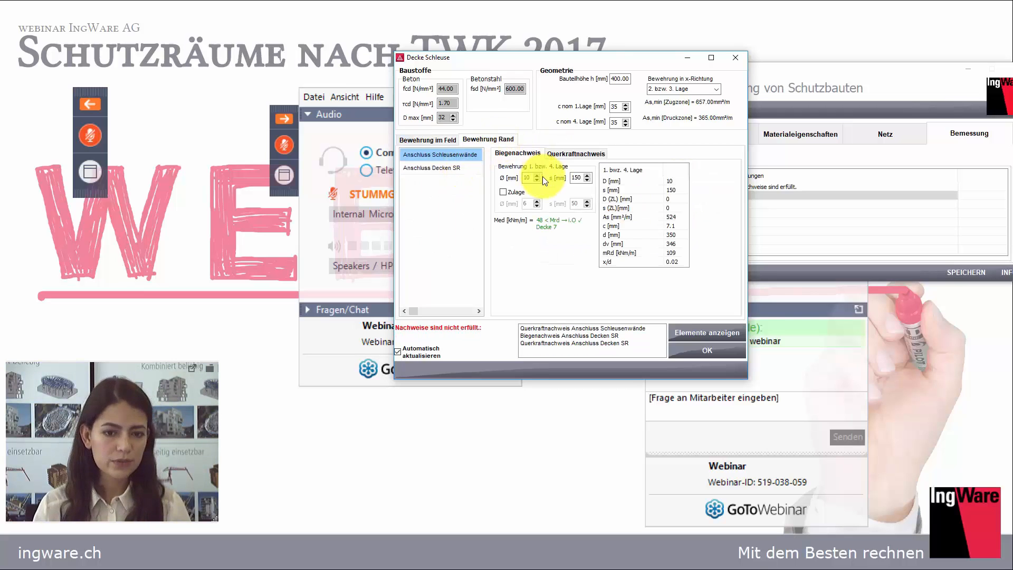
left_click(440, 168)
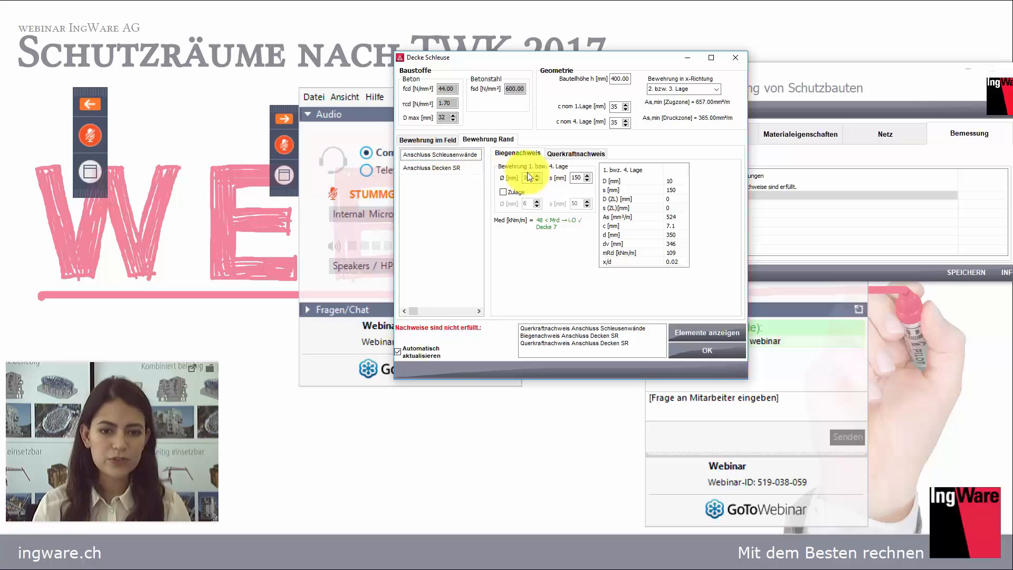
left_click(538, 175)
left_click(537, 175)
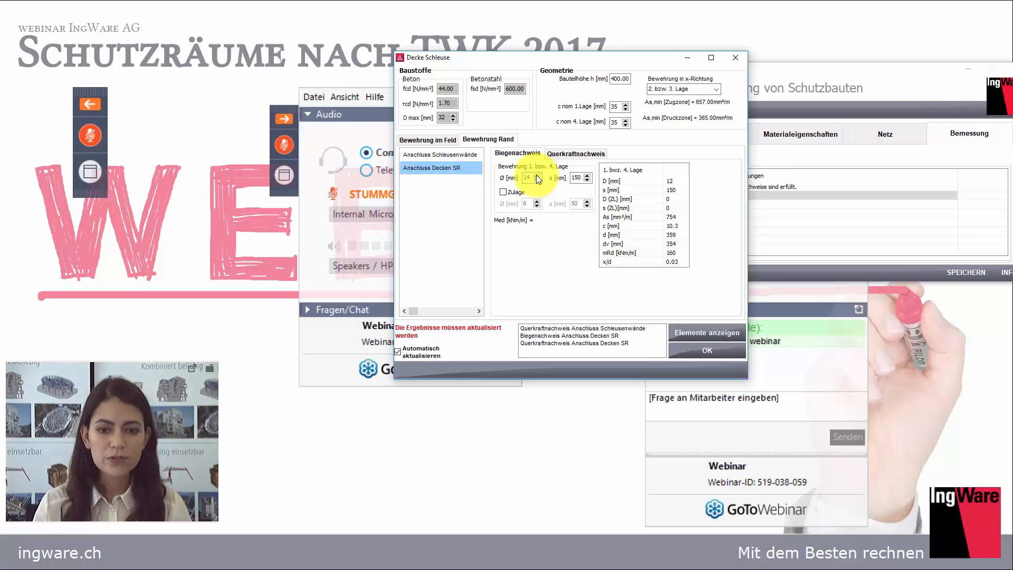
left_click(537, 176)
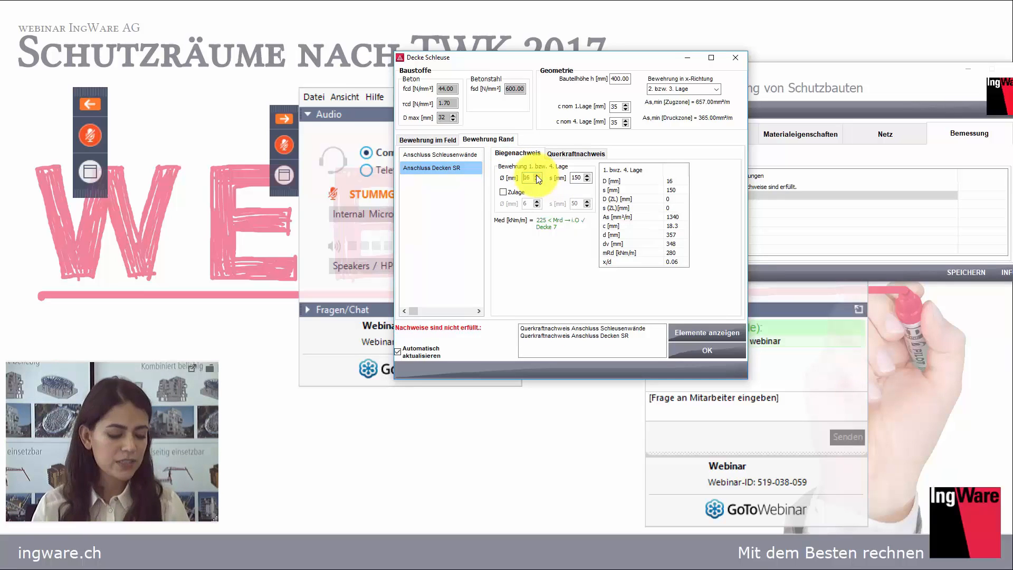
left_click(537, 175)
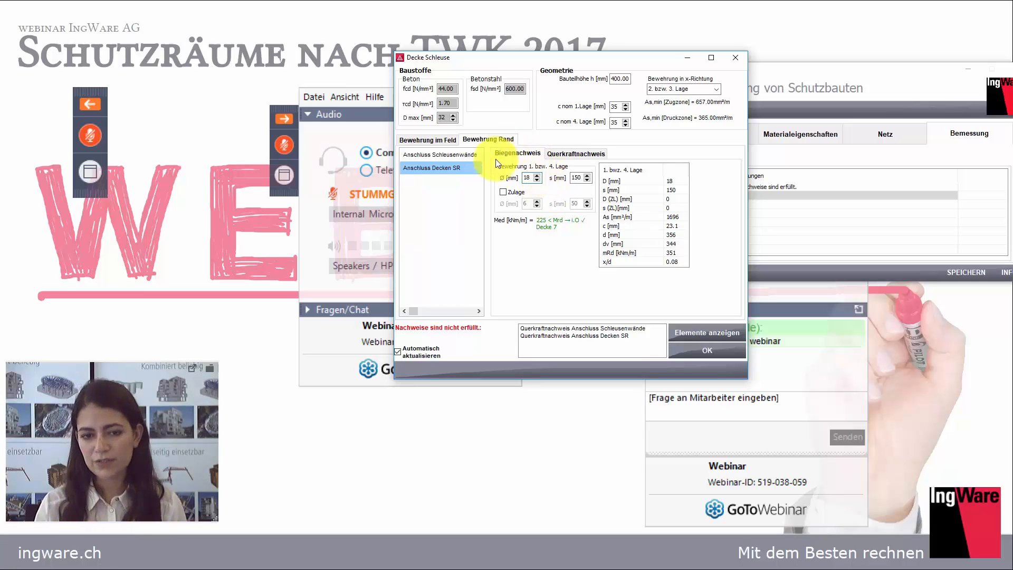
Step: Set the edge shear reinforcement diameter of Decke Schleuse to 8 mm at both Anschluss Decken SR and Anschluss Schleusenwände
left_click(587, 157)
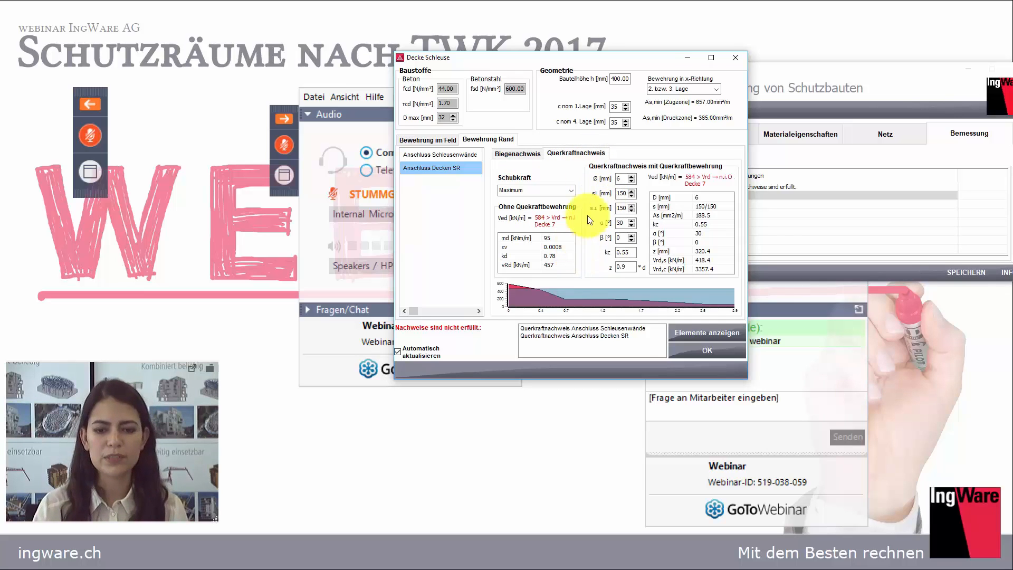
left_click(631, 177)
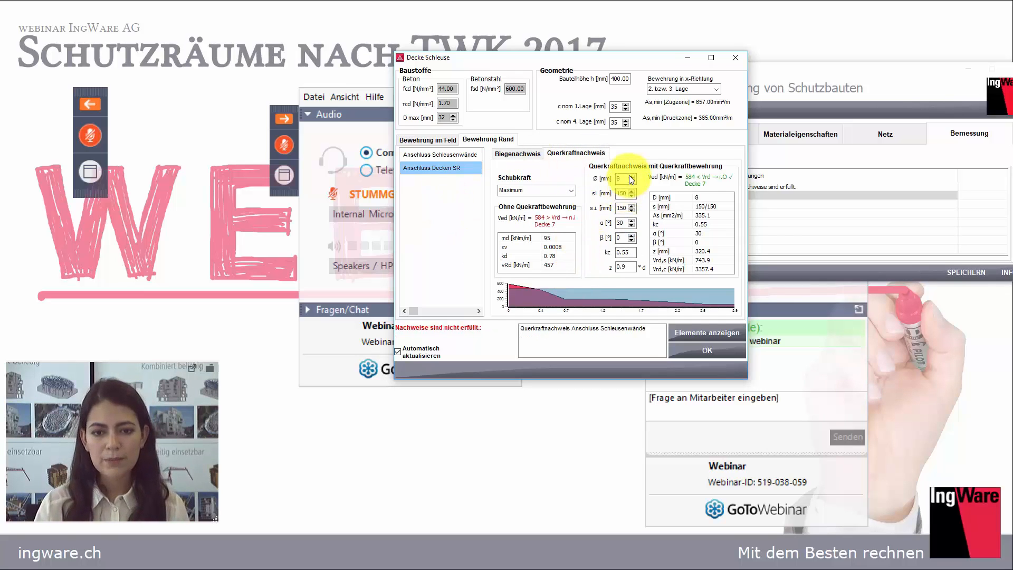
left_click(441, 154)
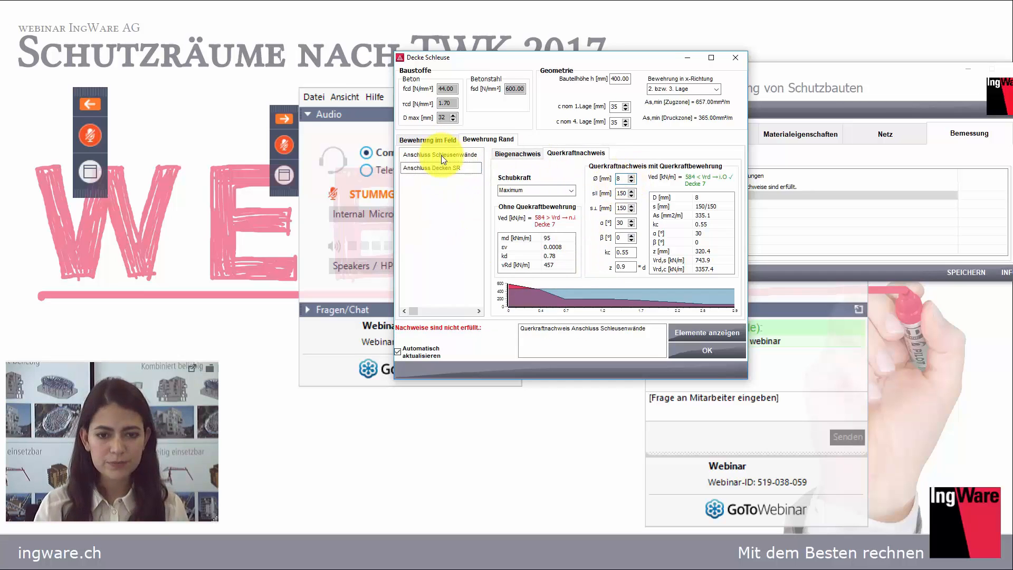
left_click(632, 177)
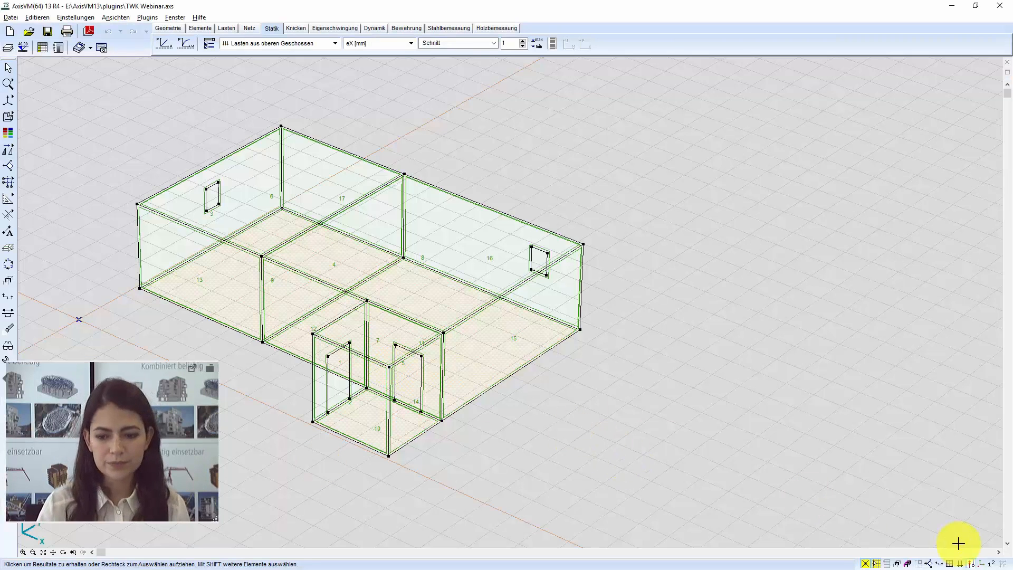
Step: In AxisVM, hide all segment sections except TWK Schnitt 7 - Rand 1 to Rand 4 around the Schleuse slab
left_click(960, 564)
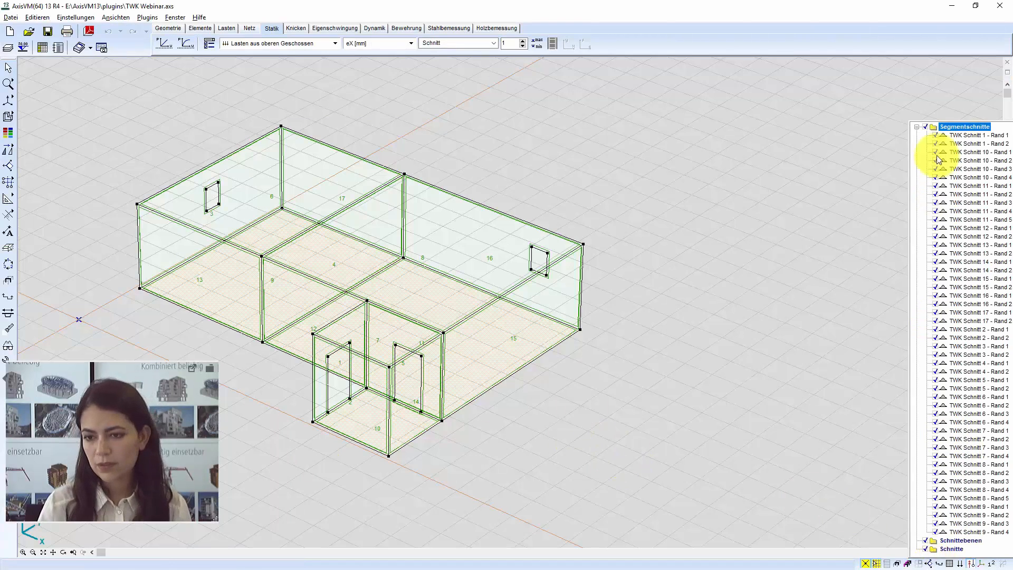
mouse_move(935, 563)
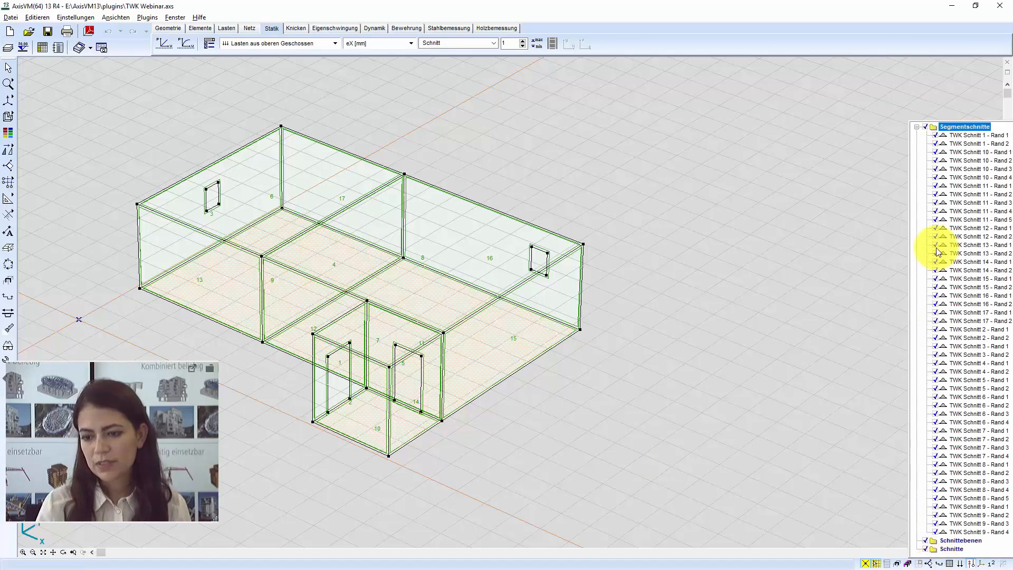
left_click(925, 127)
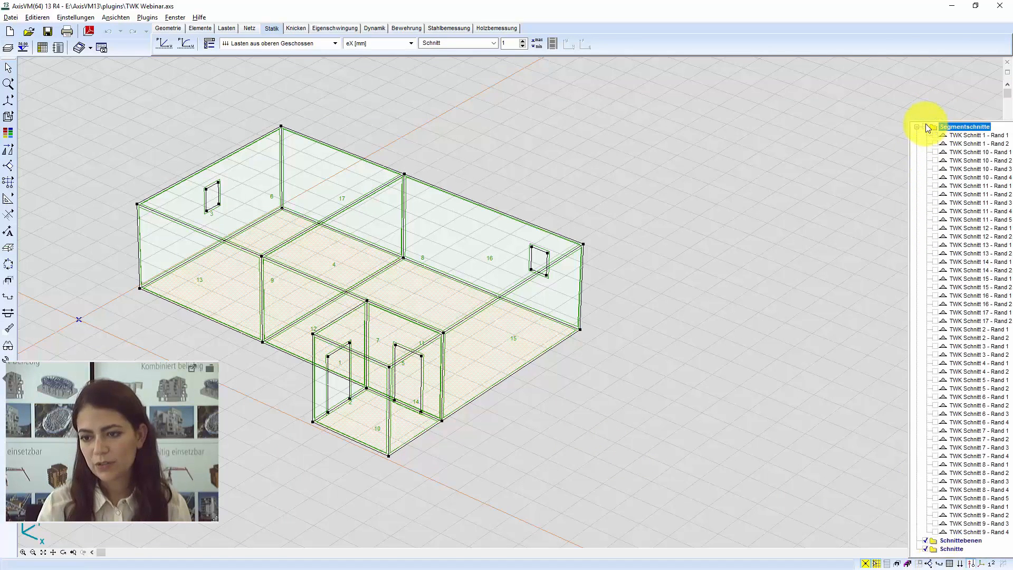
left_click(936, 431)
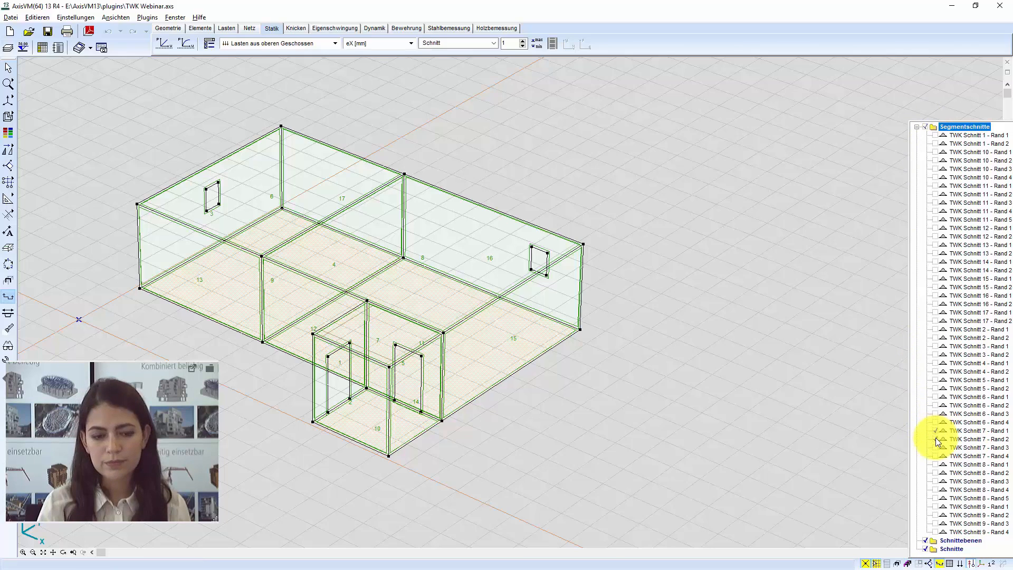
left_click(935, 439)
left_click(936, 447)
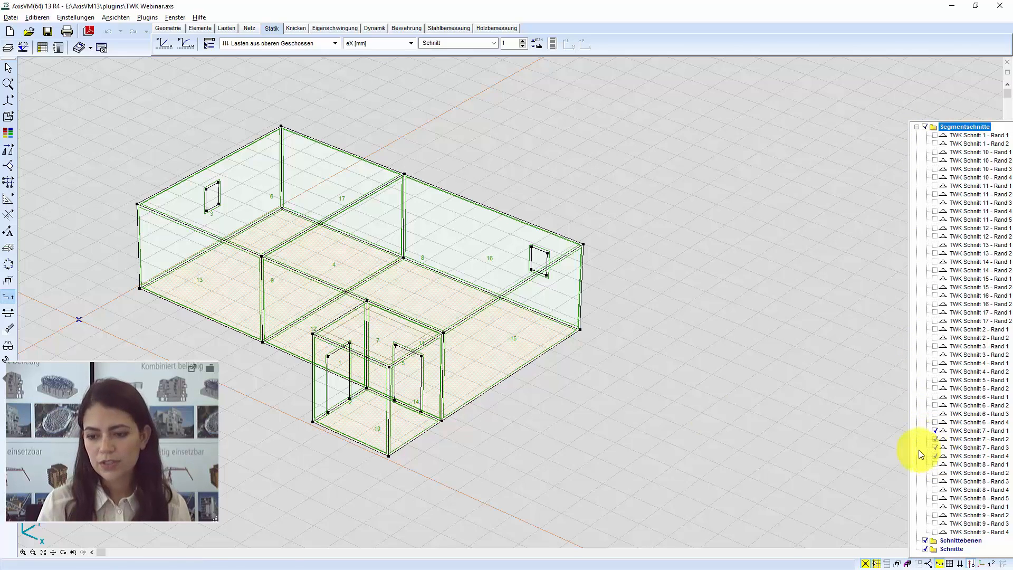
scroll(343, 350, "up", 5)
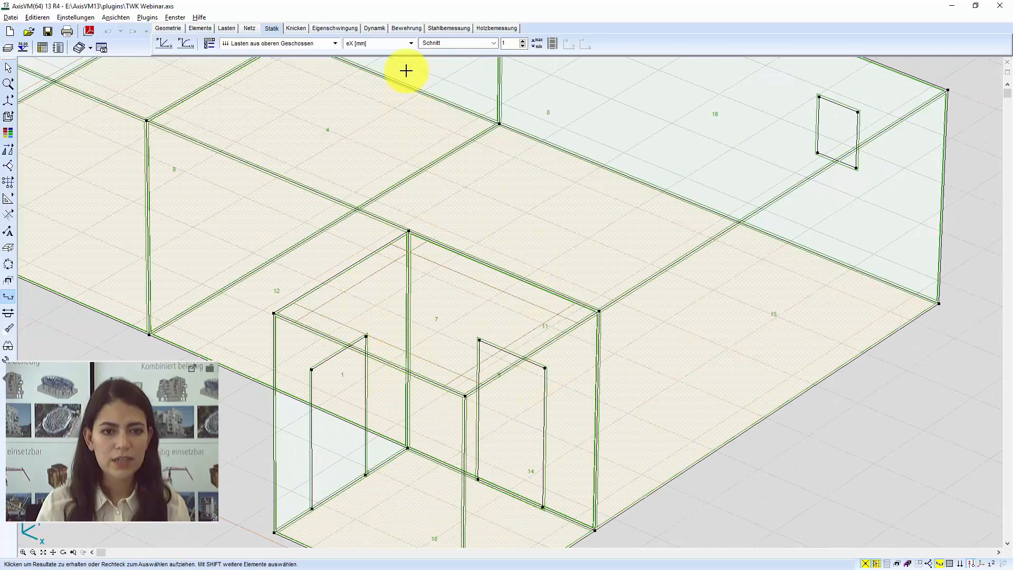
Step: Display the shear force vEd of combination TWK Komb Decke - Schub along the sections of slab 7
left_click(335, 43)
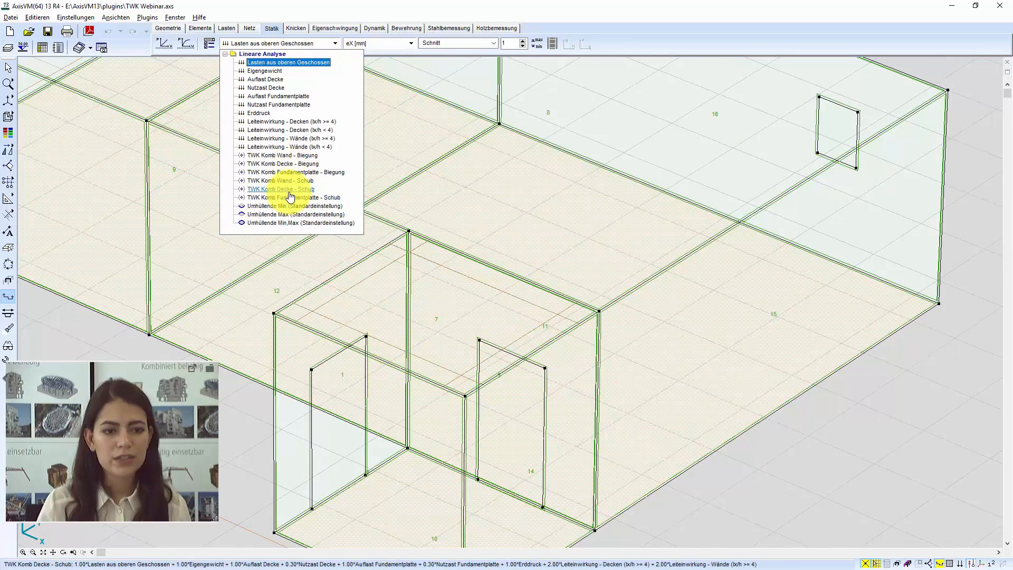
left_click(288, 189)
left_click(400, 46)
left_click(350, 131)
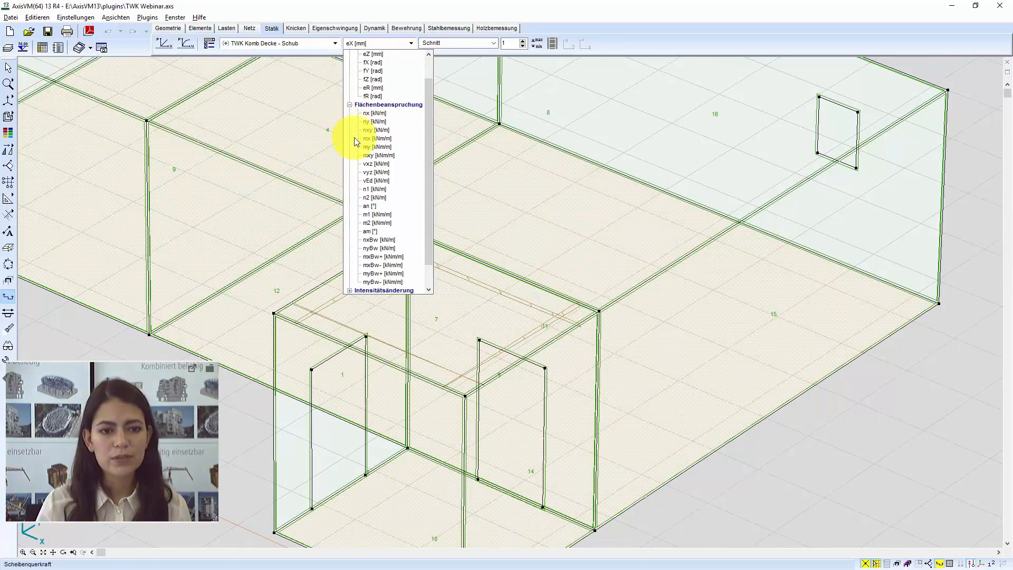
left_click(374, 185)
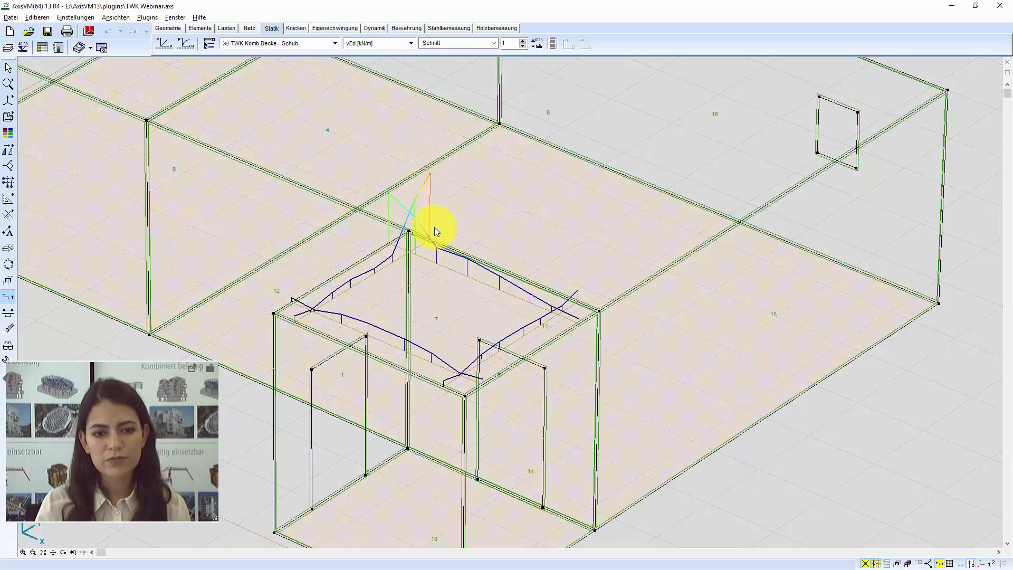
Step: Examine the vEd distribution as Isoflächen 3D and as Diagramm over the whole model
left_click(446, 43)
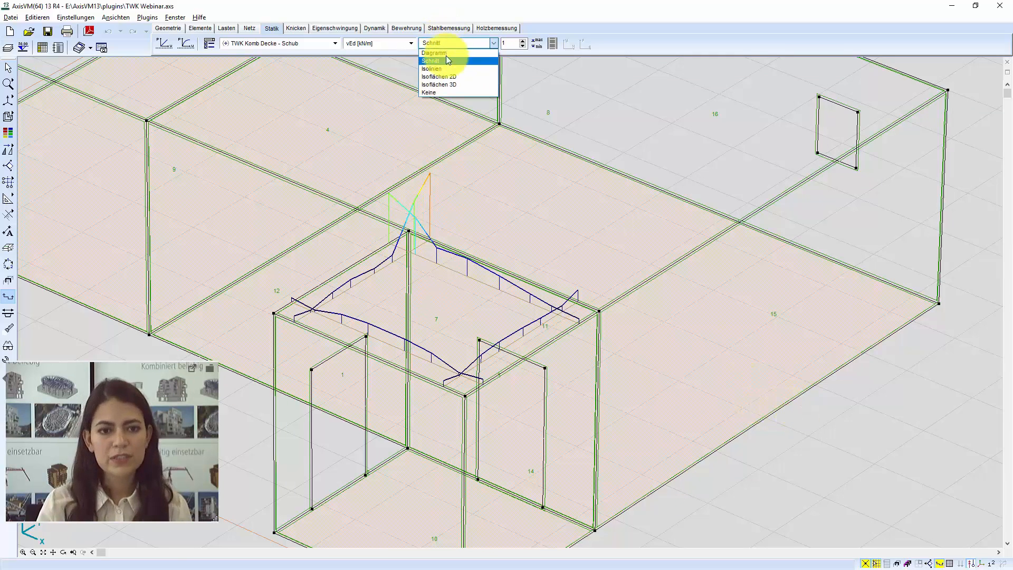
left_click(449, 84)
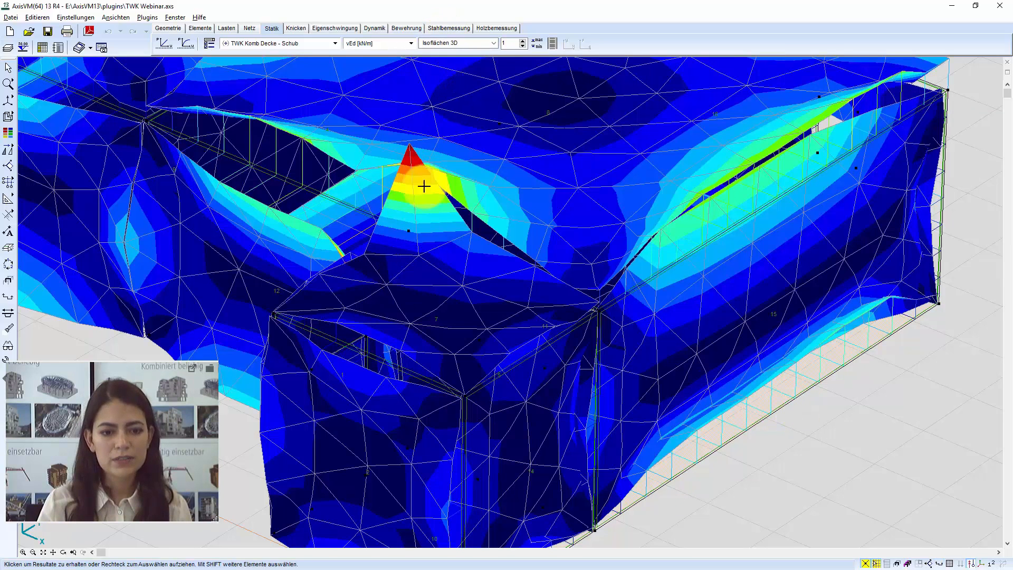
left_click(478, 42)
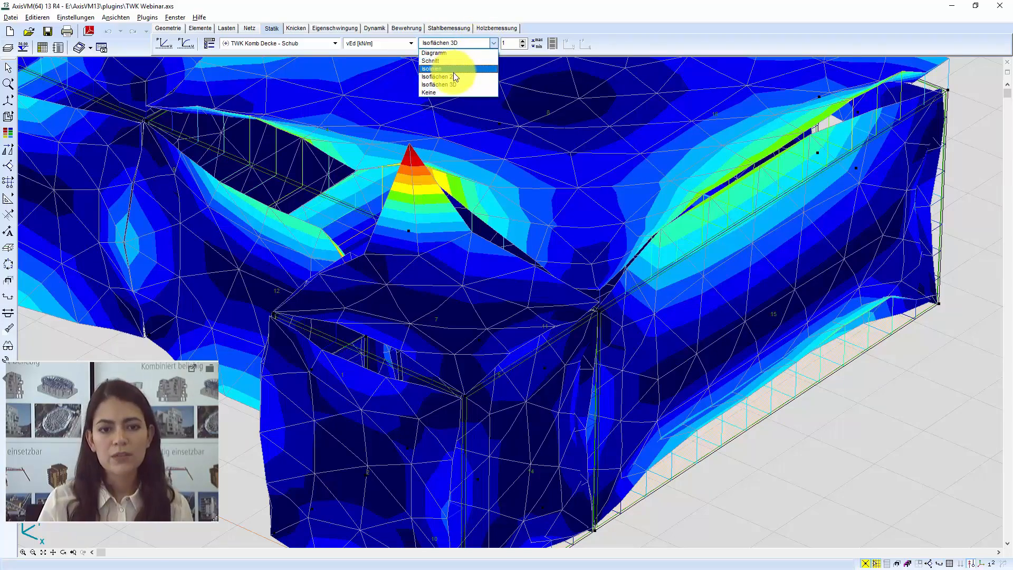
left_click(454, 53)
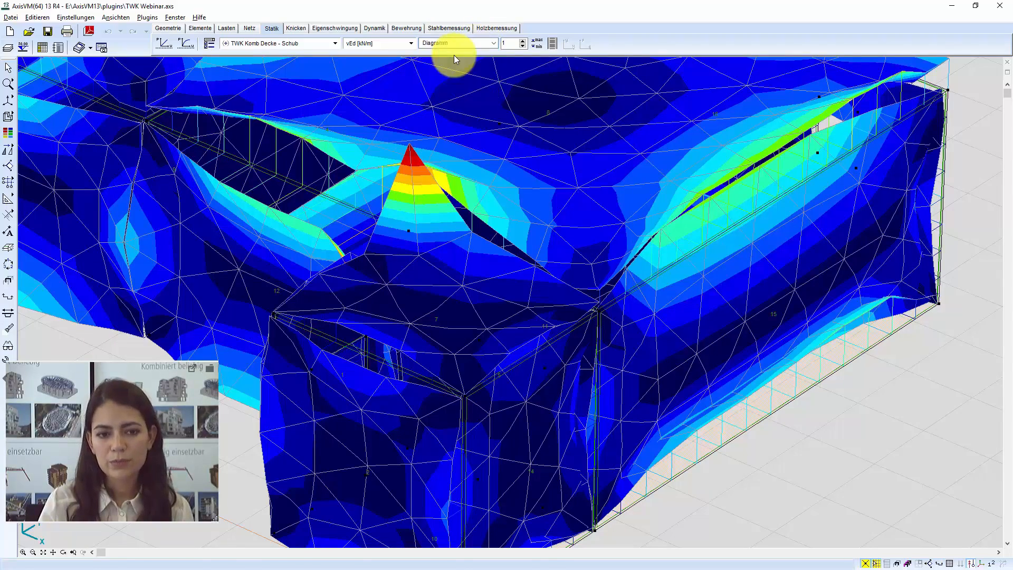
scroll(555, 292, "down", 5)
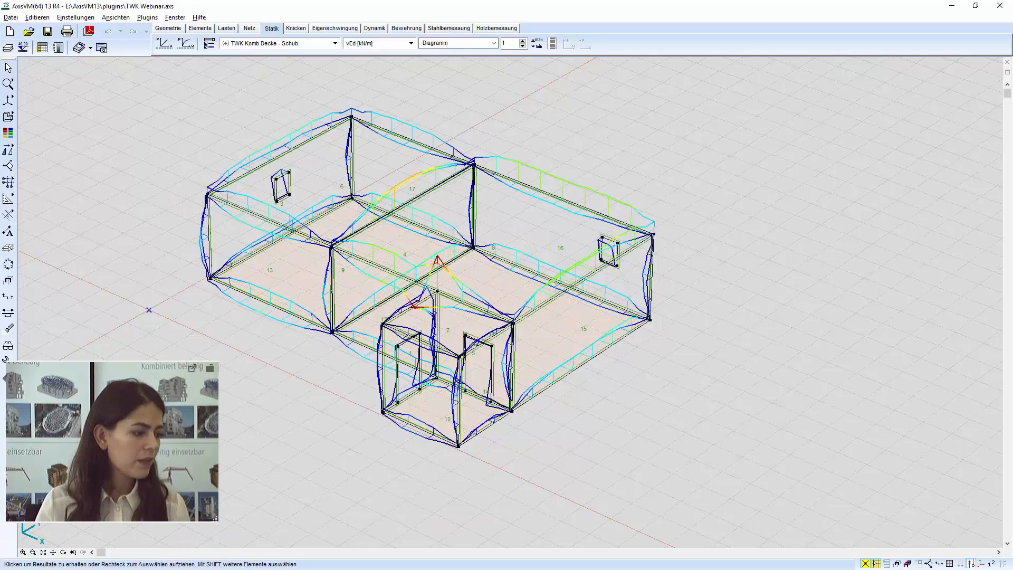
Step: Back in the TWK plugin, give Anschluss Schleusenwände a user-defined shear force of 433 kN/m, justified as "Spitzenwert", and accept the Decke Schleuse design
key("alt+Tab")
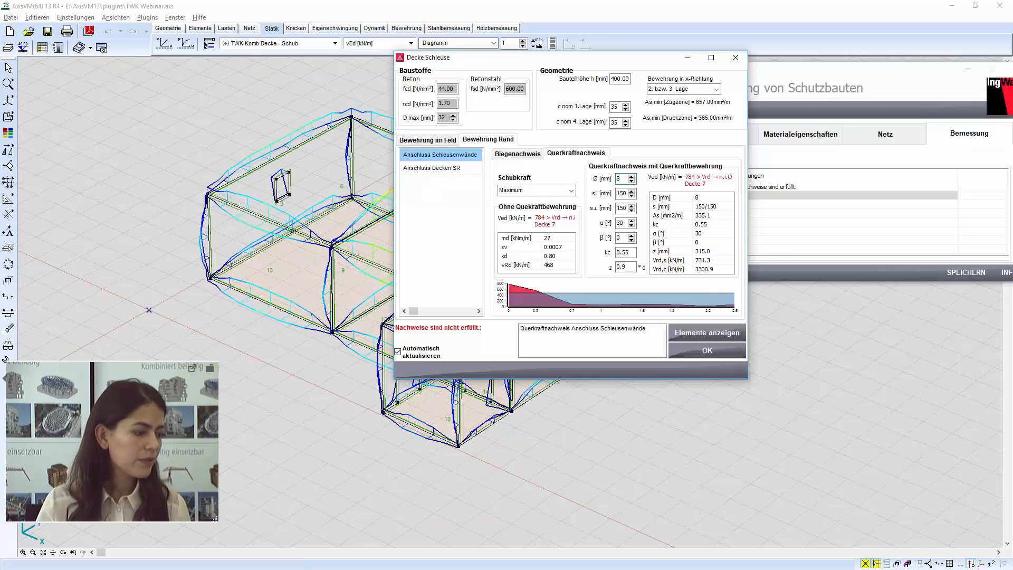
left_click(567, 191)
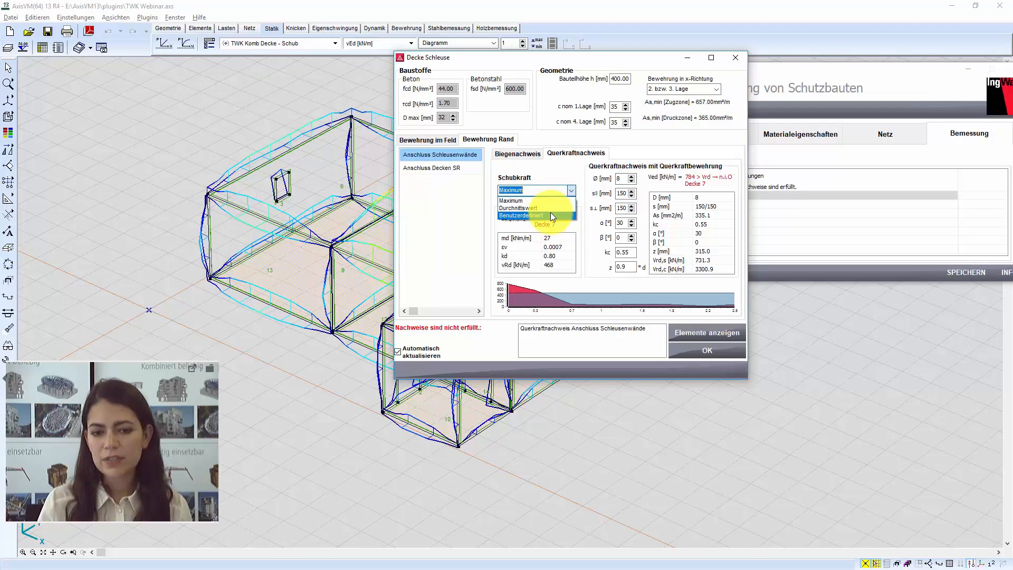
left_click(550, 215)
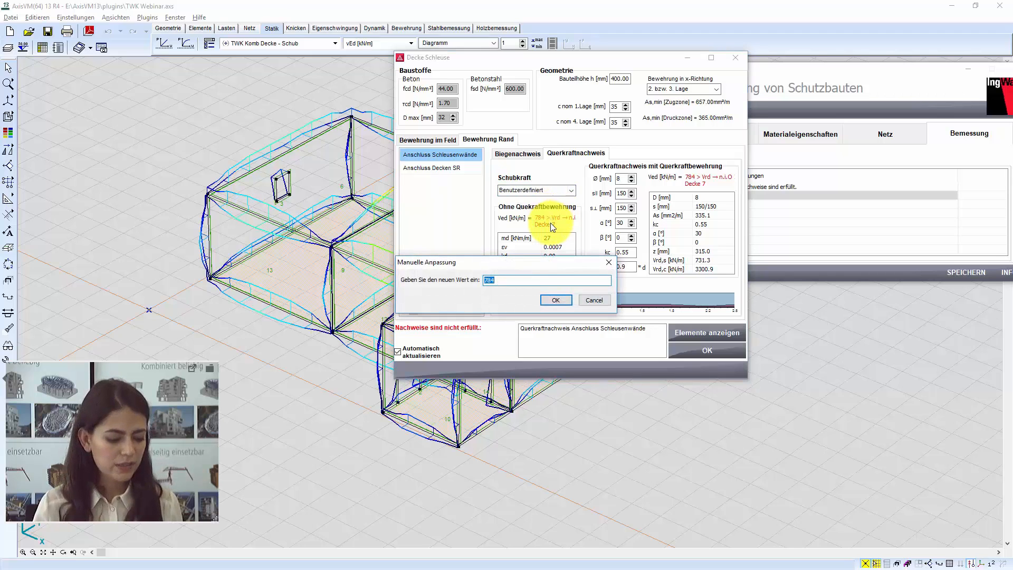
type("433")
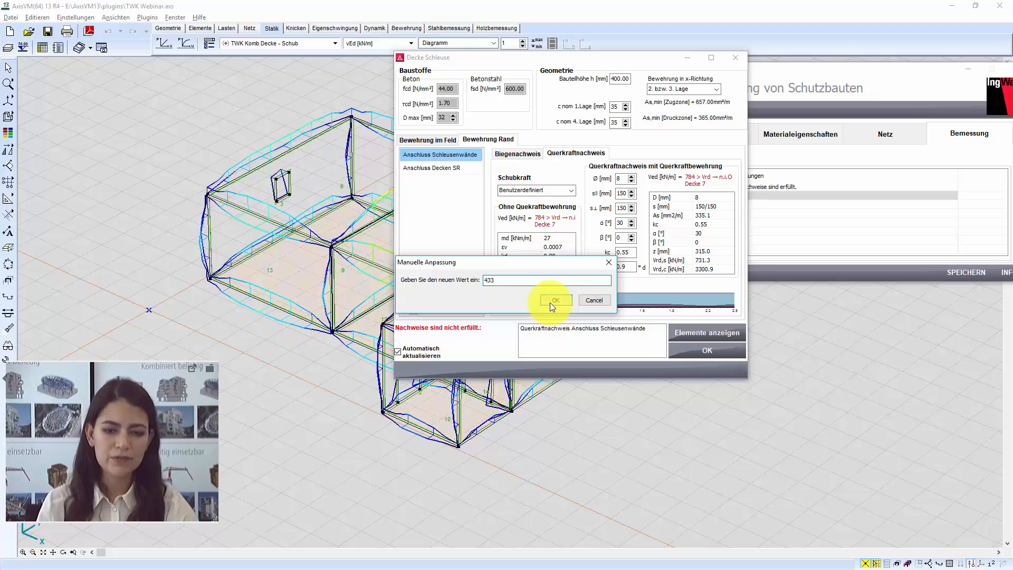
left_click(550, 302)
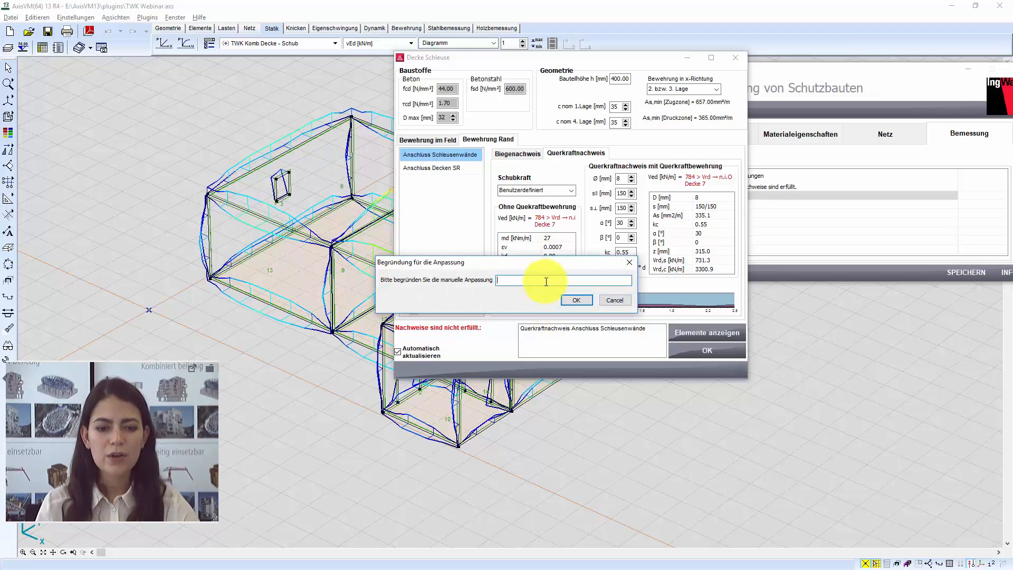
type("Spi")
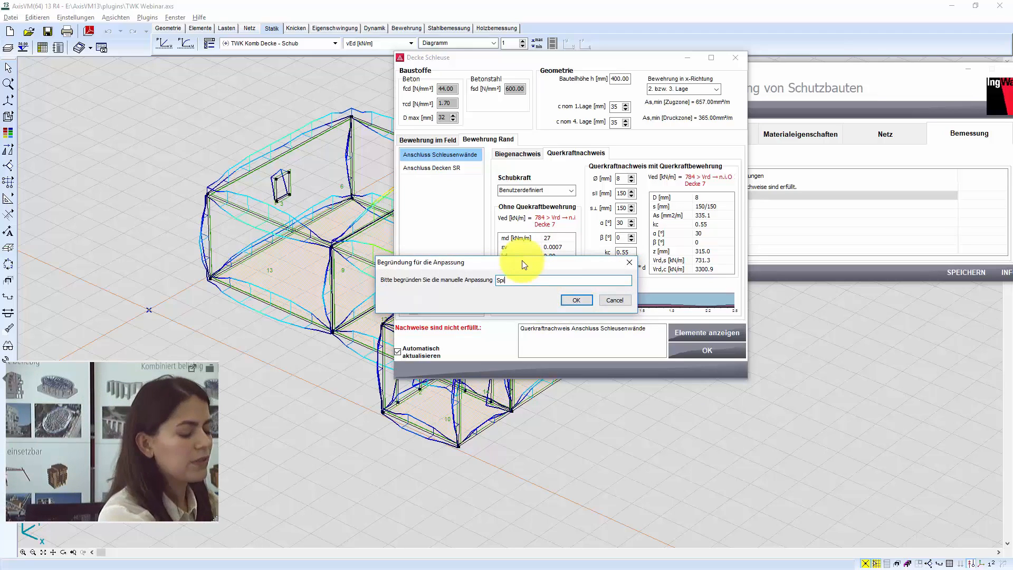
type("tzenwert")
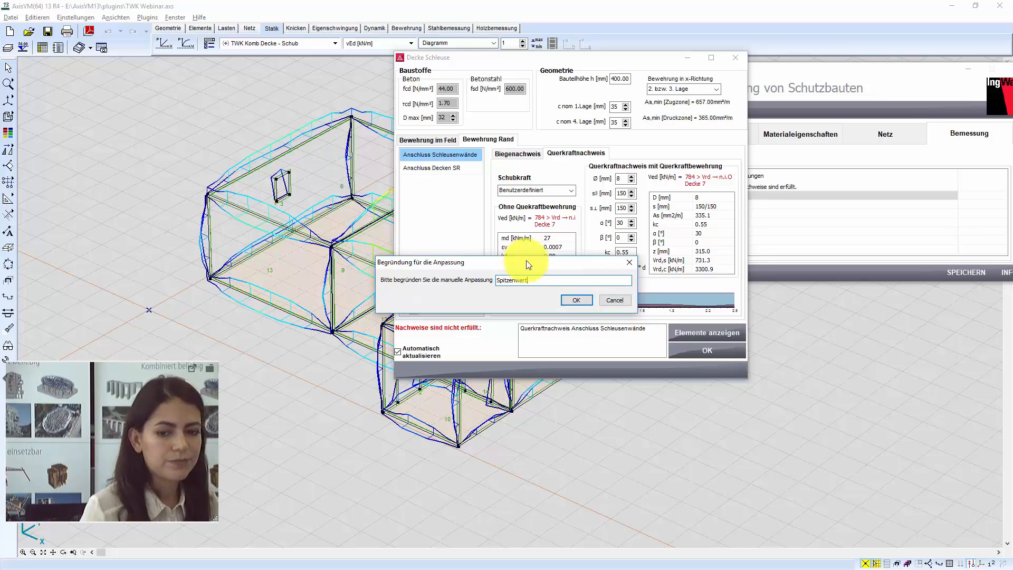
left_click(577, 300)
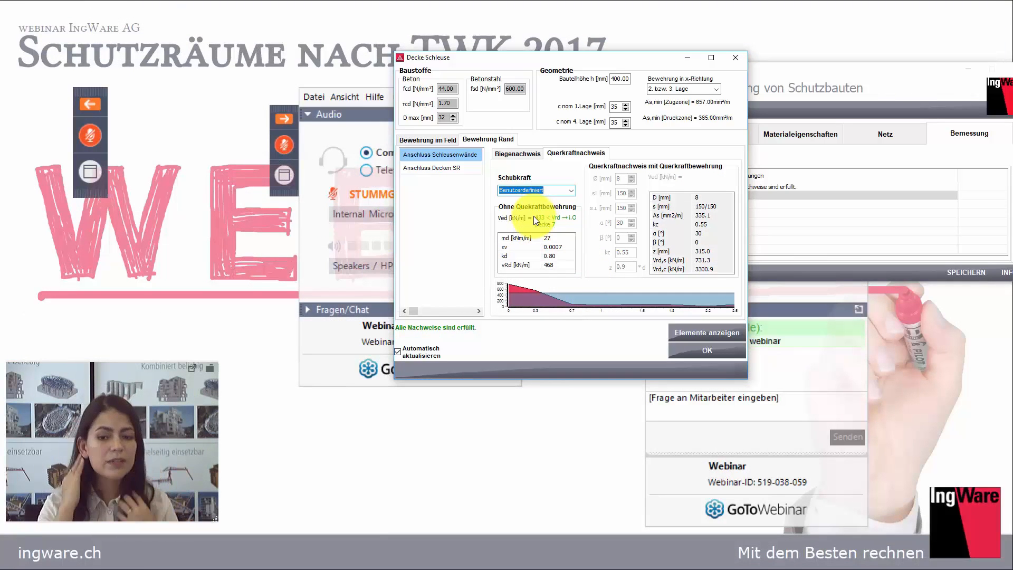
left_click(706, 351)
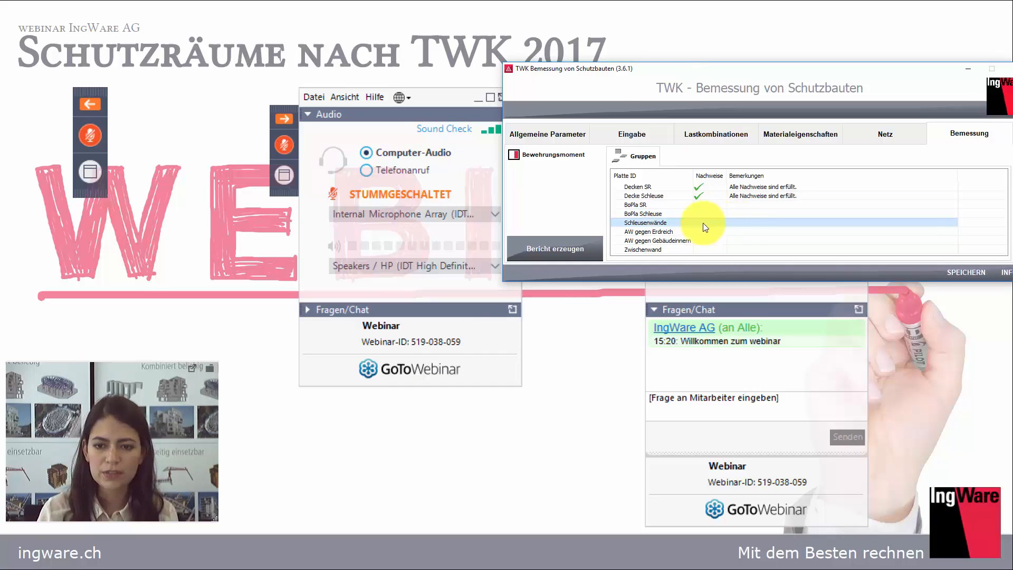
Step: Run the design checks for the Schleusenwände and Zwischenwand groups and select AW gegen Erdreich
double_click(706, 224)
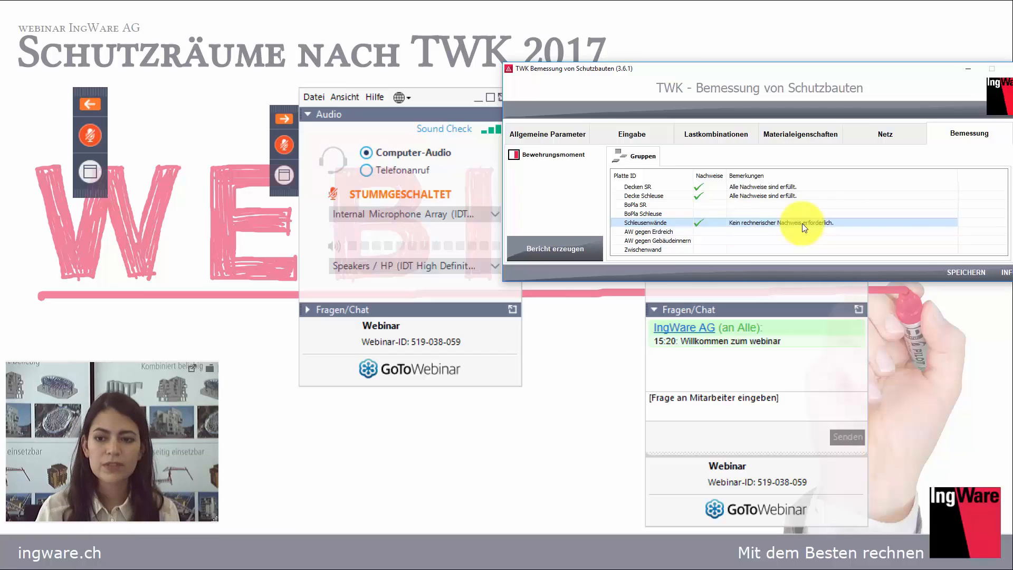
left_click(758, 251)
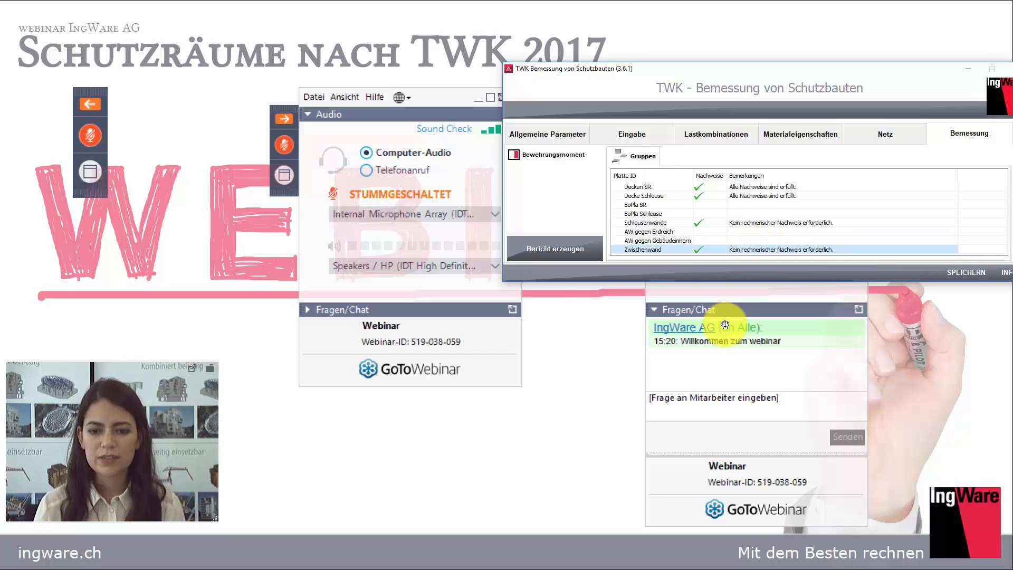
left_click(733, 234)
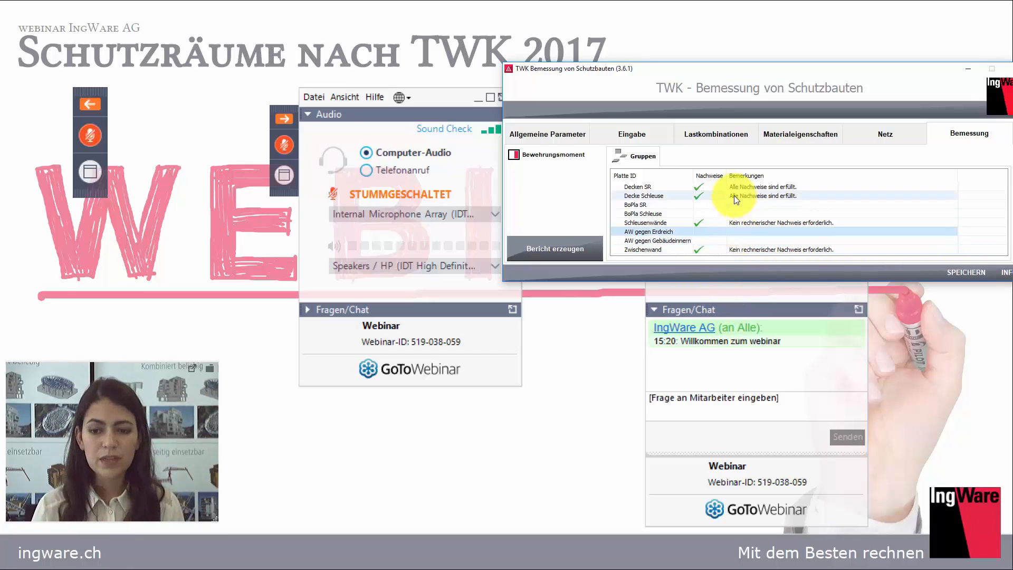
Step: Start creating the report and review the title page entries for author, building project, client, architect and engineer
left_click(566, 252)
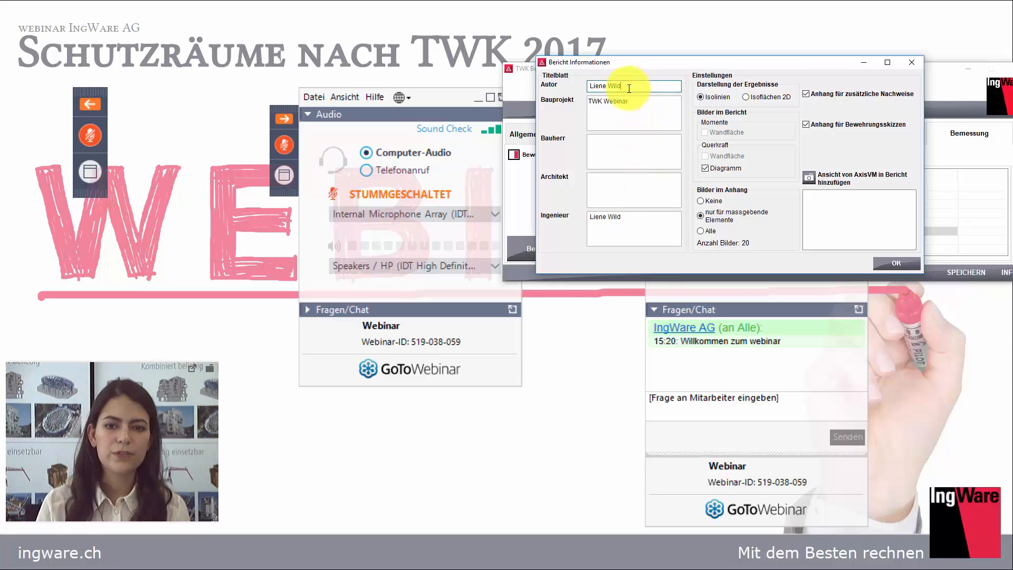
left_click_drag(630, 87, 584, 91)
left_click(641, 127)
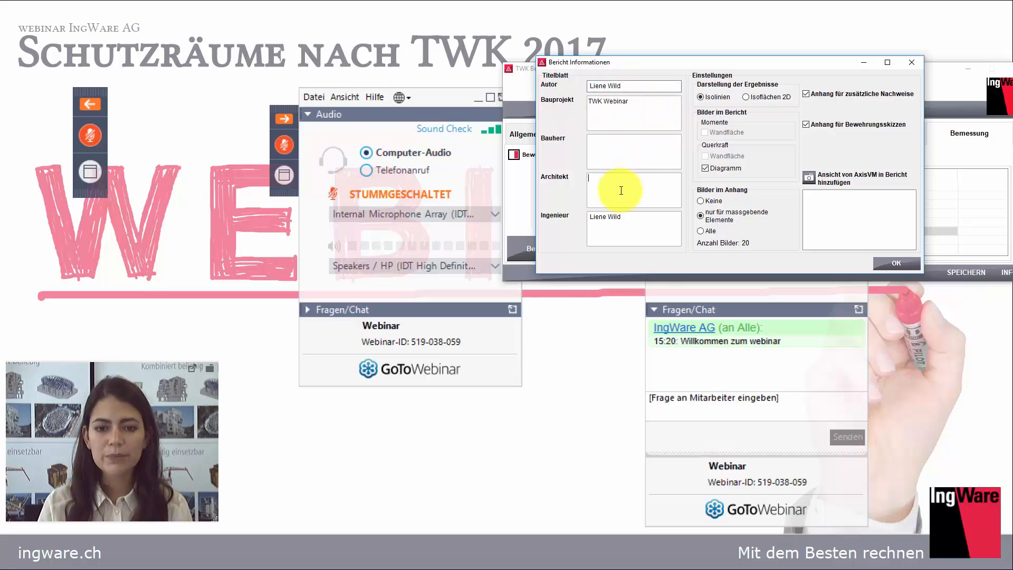
left_click_drag(629, 219, 539, 219)
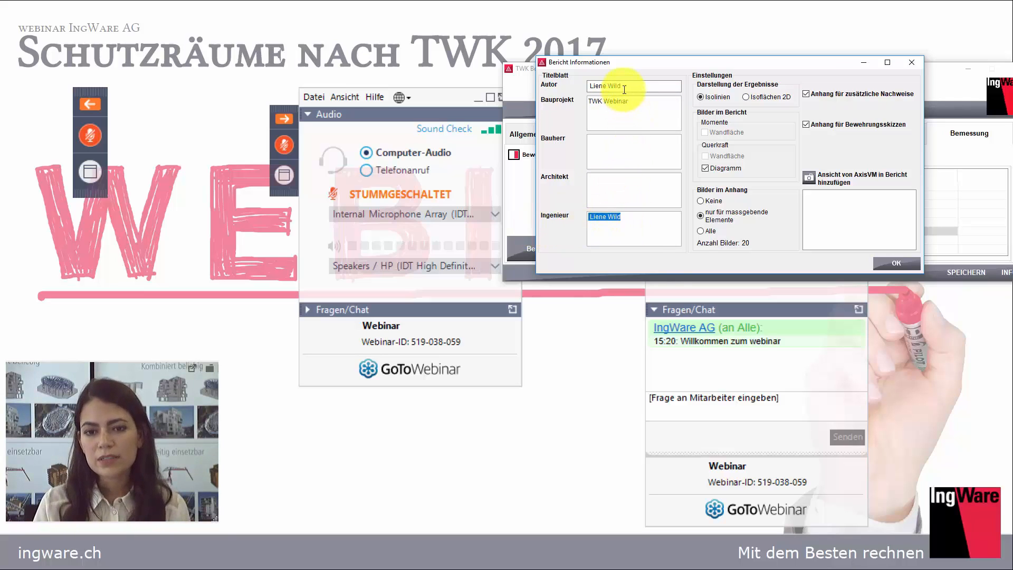
left_click_drag(625, 86, 598, 89)
left_click_drag(634, 219, 584, 221)
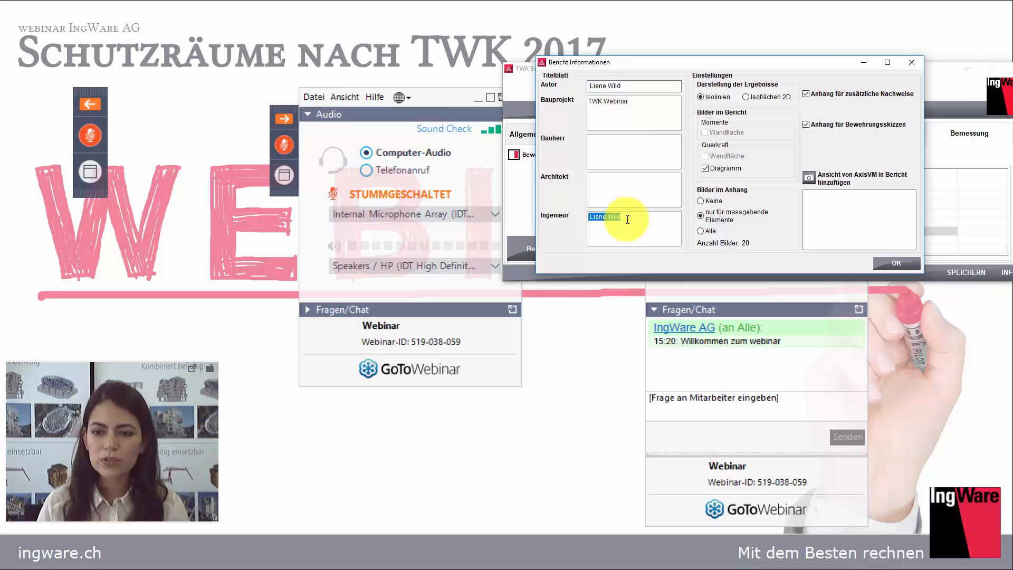
left_click_drag(626, 219, 586, 218)
left_click_drag(629, 86, 588, 88)
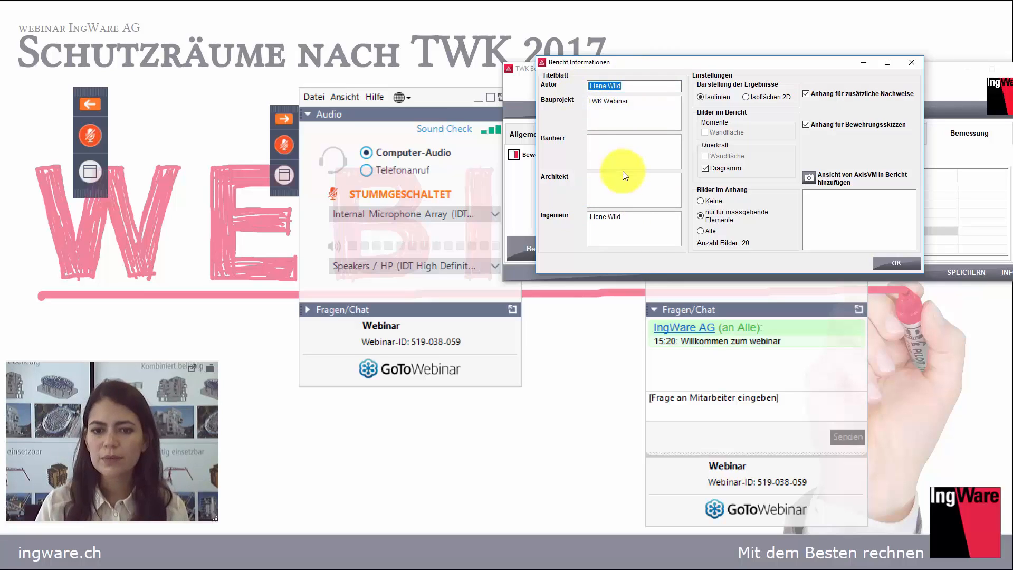
Step: Display vEd for TWK Komb Decke - Schub in AxisVM as Isolinien and as Isoflächen 2D, then return to the report settings
left_click(621, 196)
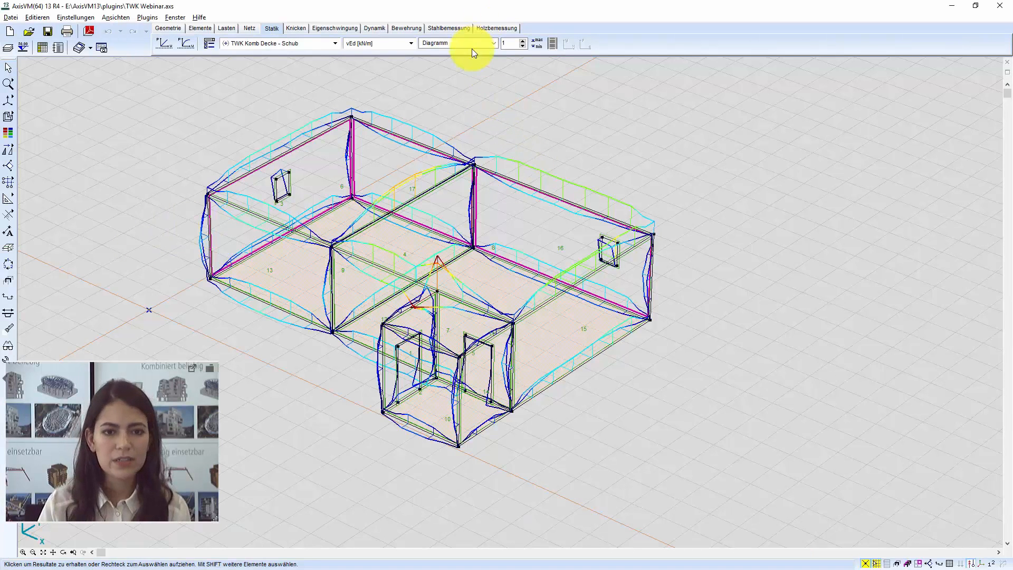
left_click(472, 45)
left_click(452, 69)
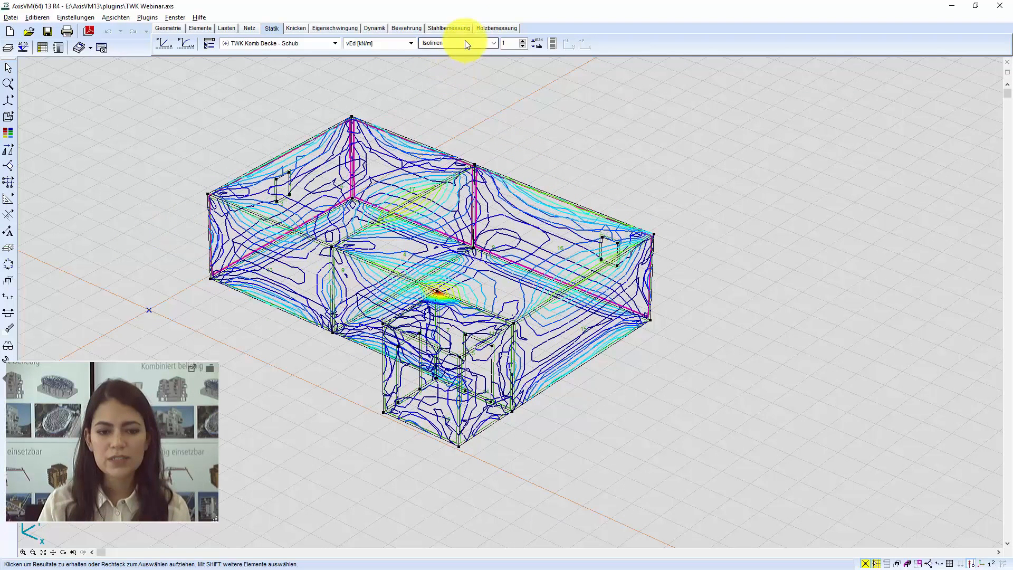
left_click(464, 41)
left_click(460, 77)
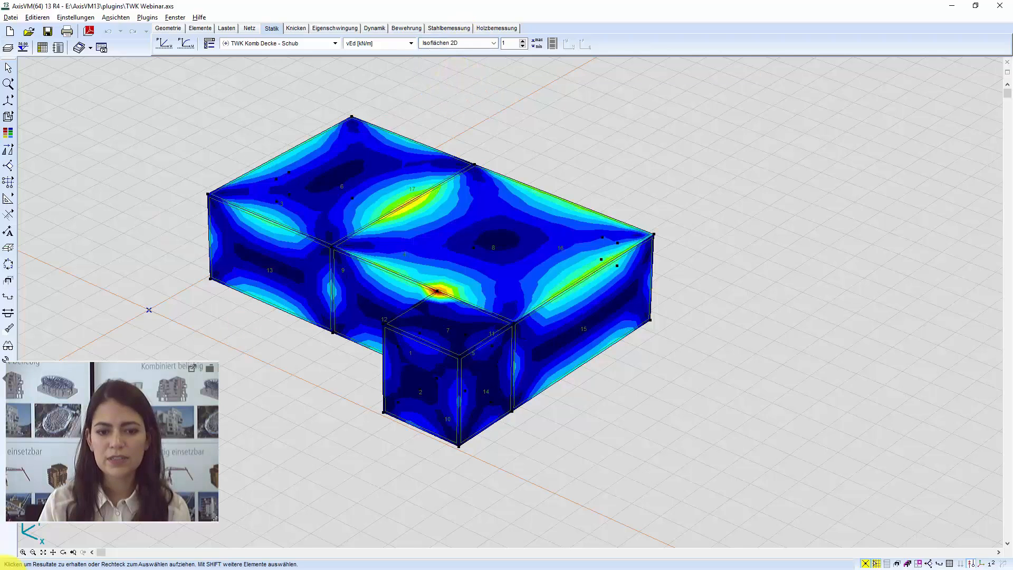
key("alt+Tab")
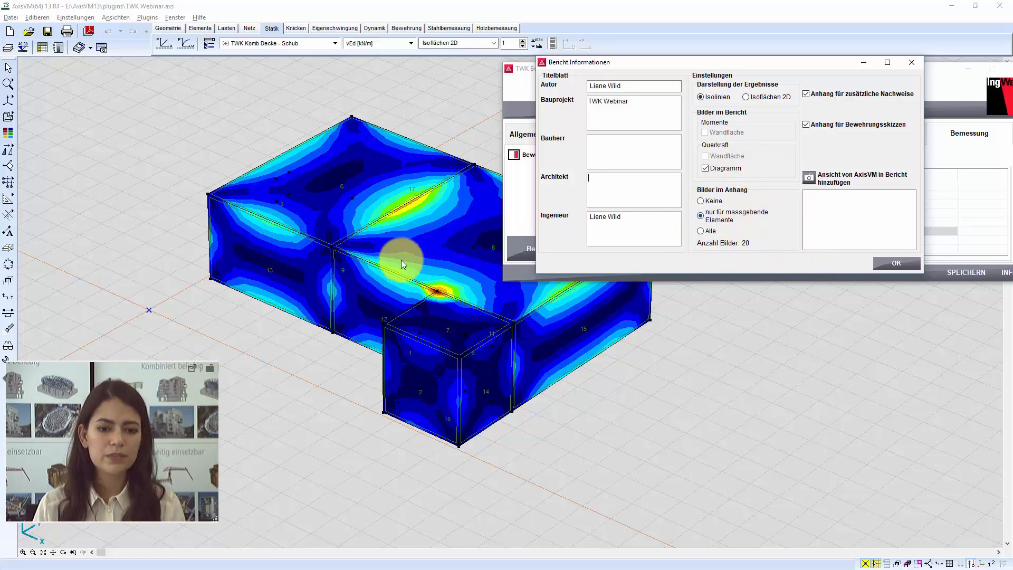
Step: Compare the appendix image options Alle and nur für massgebende Elemente, keeping the images for governing elements only
left_click(714, 201)
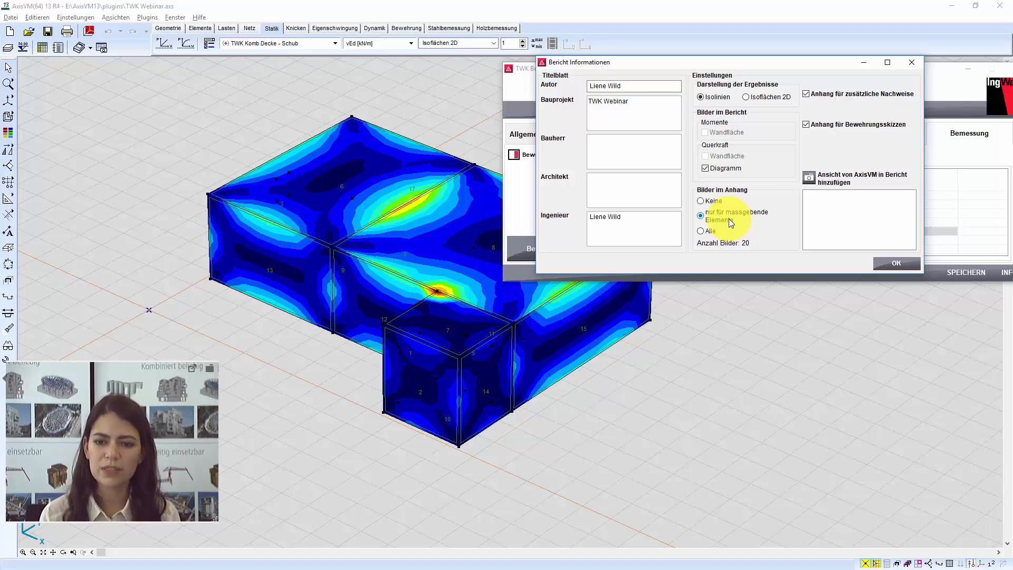
left_click(700, 231)
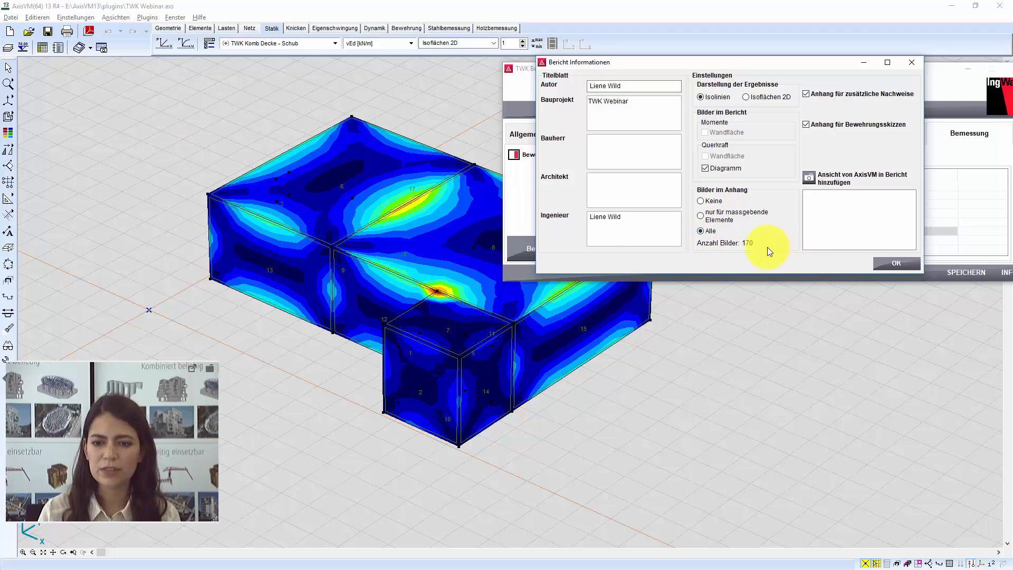
left_click(708, 221)
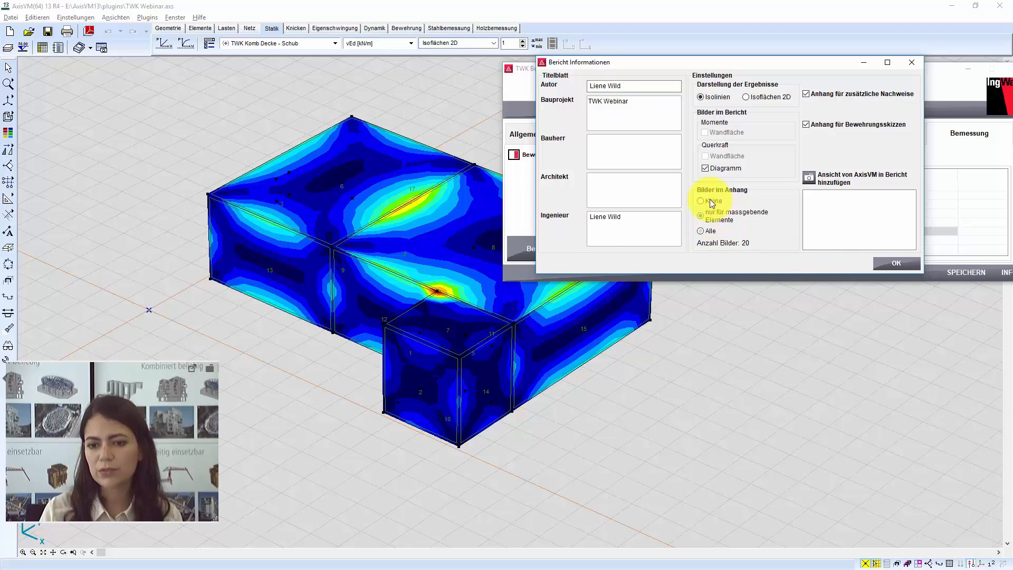
left_click(712, 230)
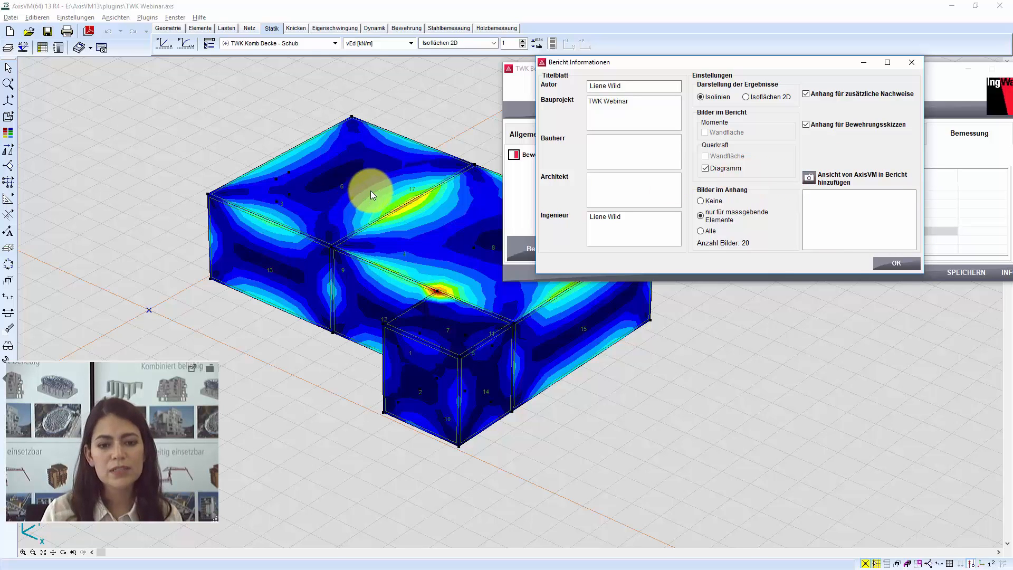
Step: In AxisVM, display the surface support force Rz as Isoflächen 2D for TWK Komb Decke - Schub
middle_click_drag(403, 229, 364, 214)
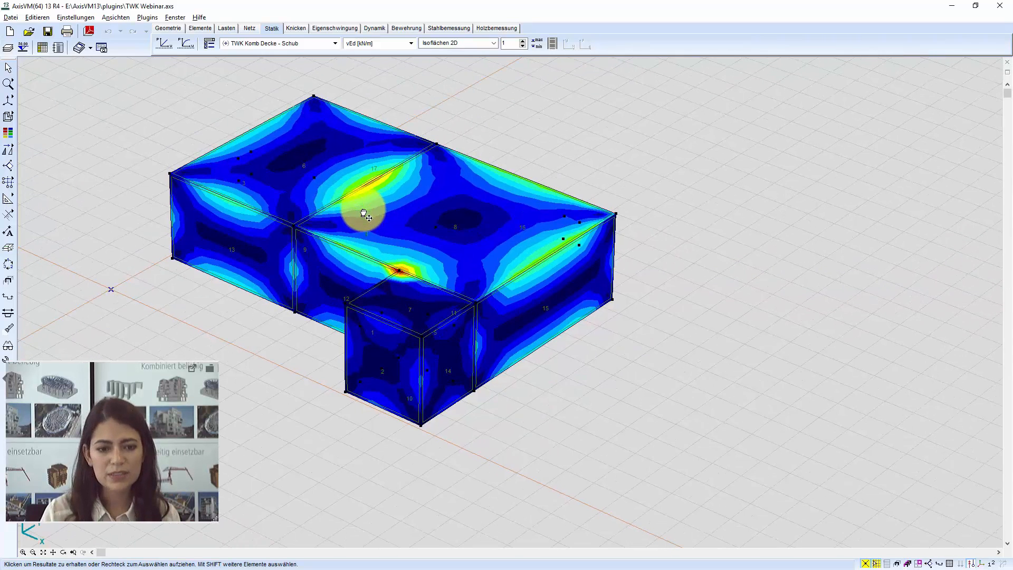
left_click(372, 45)
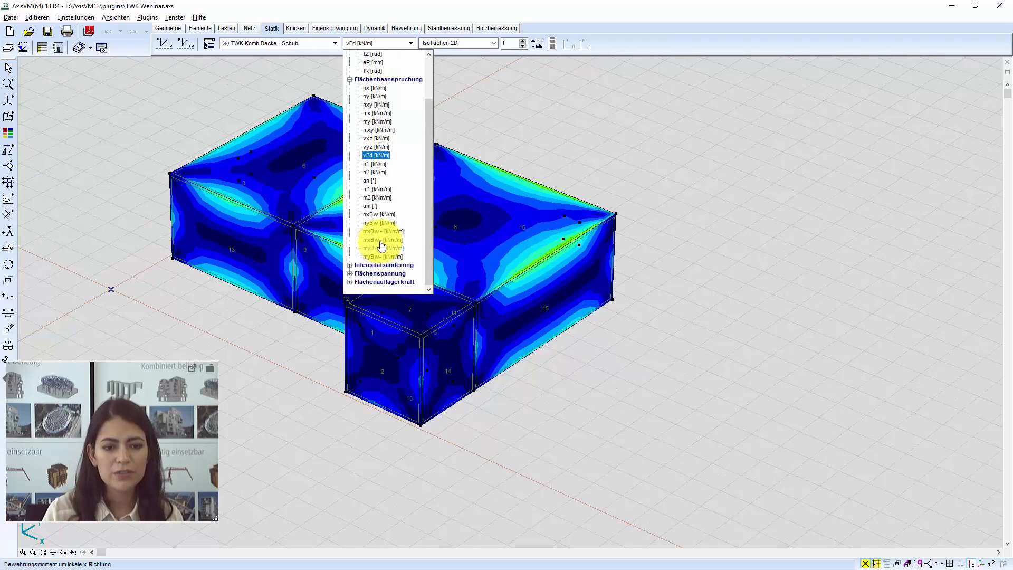
left_click(353, 283)
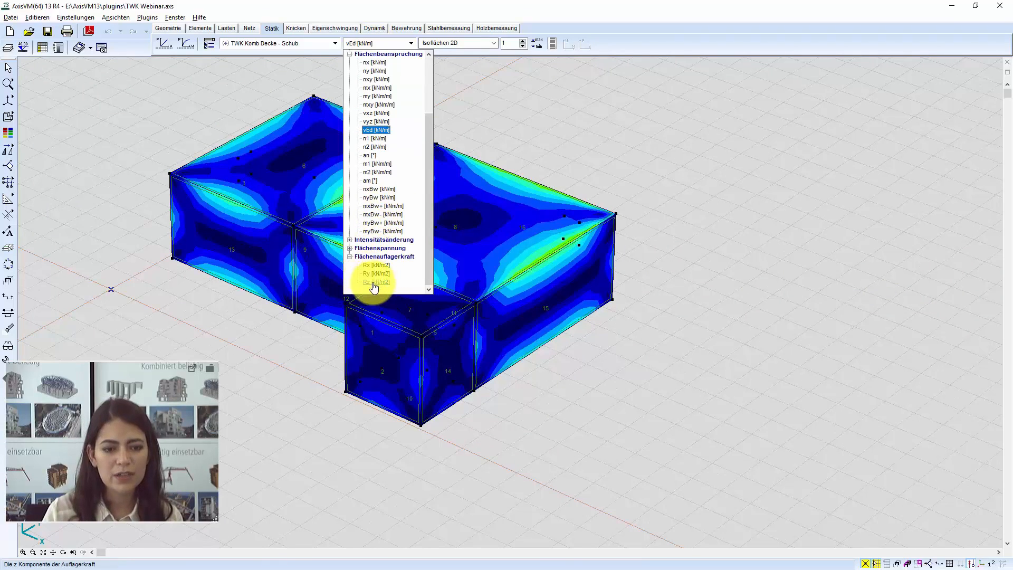
left_click(372, 283)
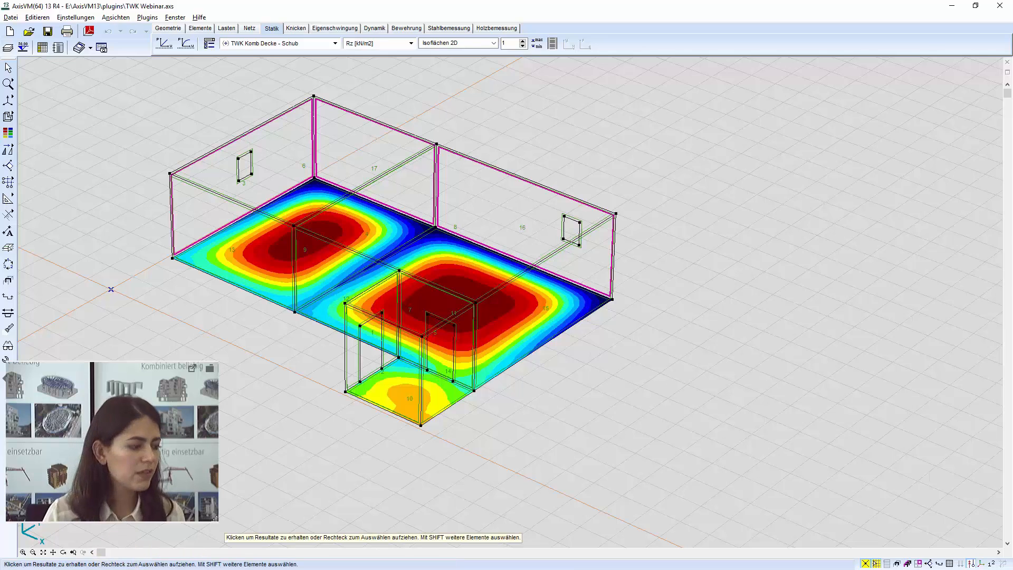
Step: Back in the report settings, add the current AxisVM view to the report with the legend "Auflagerkraft"
key("alt+Tab")
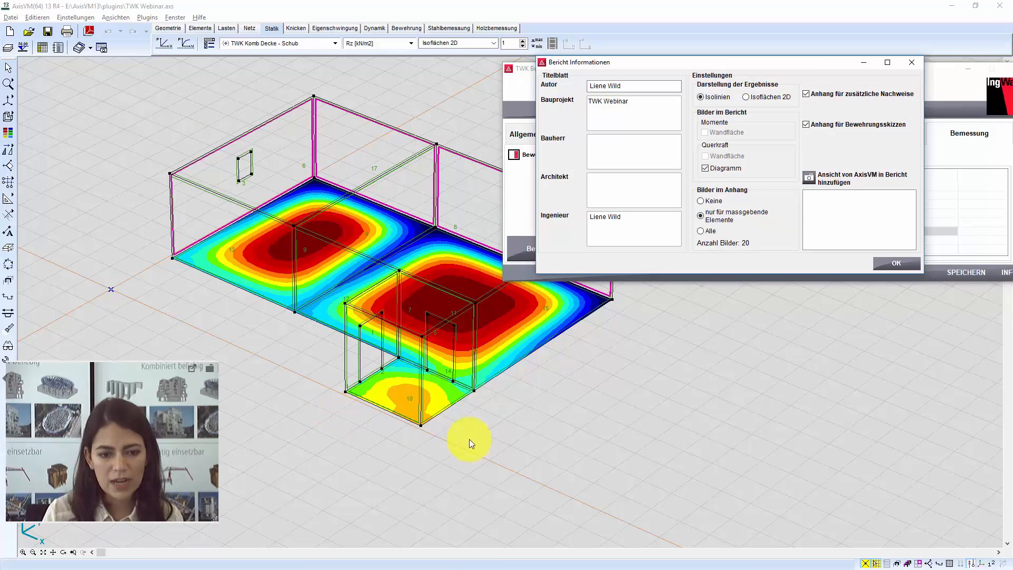
left_click(808, 177)
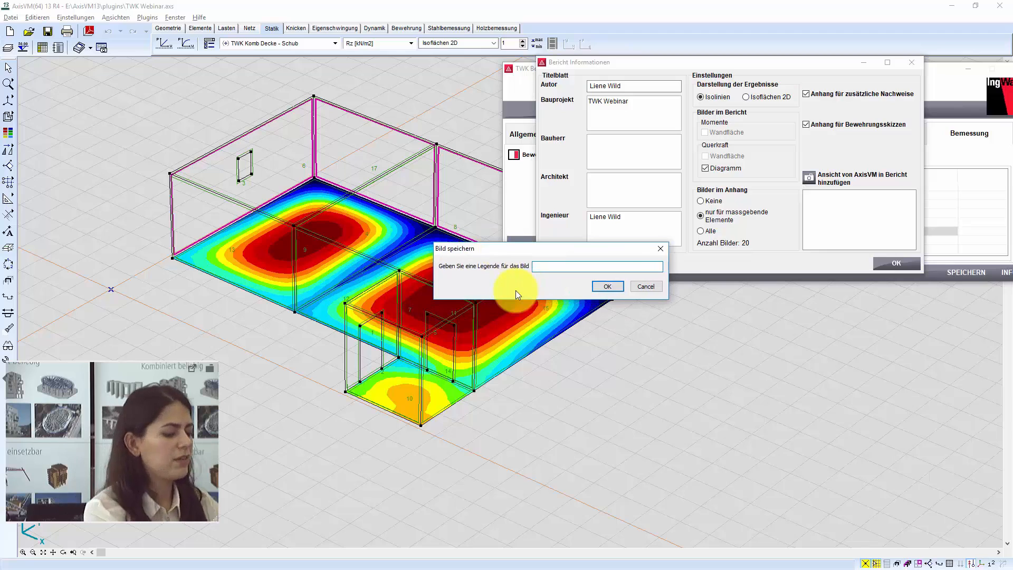
type("Auflagerkraft")
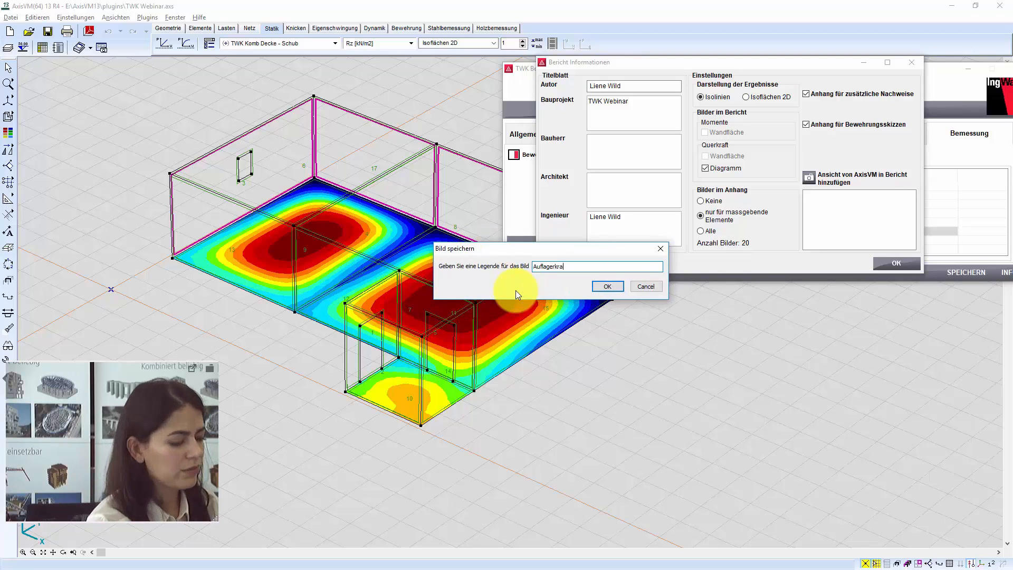
left_click(615, 287)
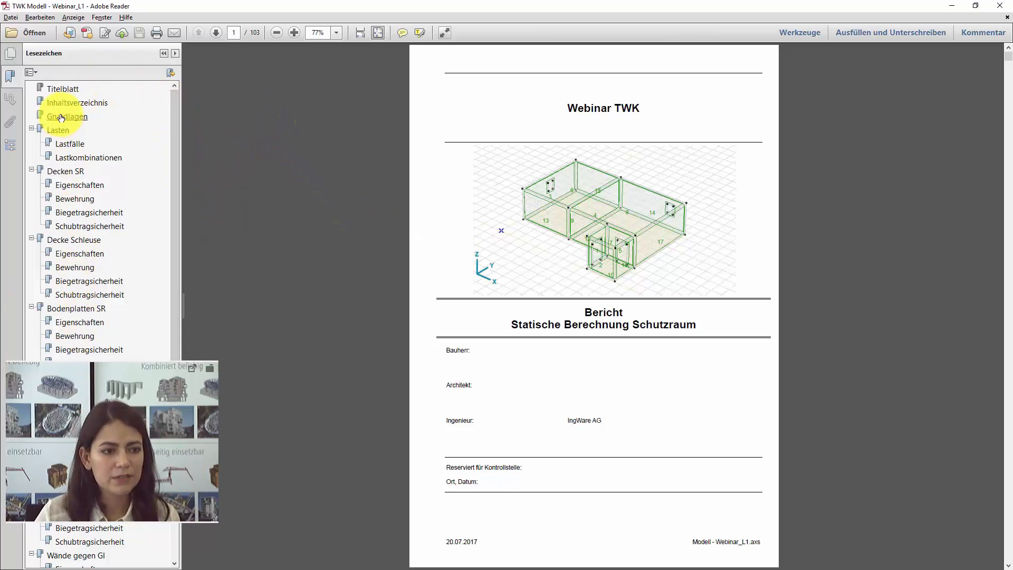
Step: In the PDF report in Adobe Reader, look through the bookmarks and go to the Decken SR chapter
scroll(74, 148, "down", 3)
scroll(68, 208, "up", 3)
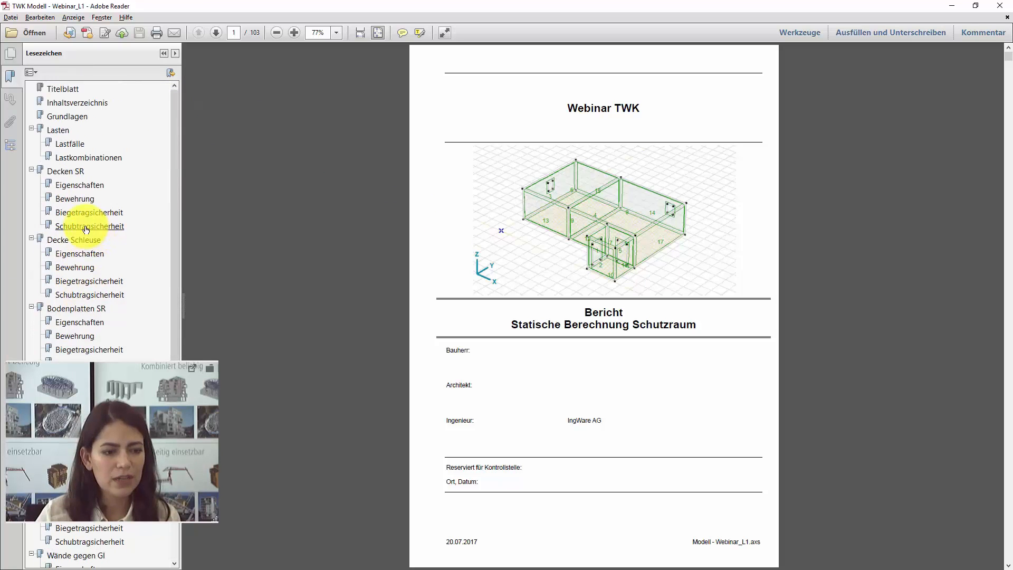
left_click(63, 171)
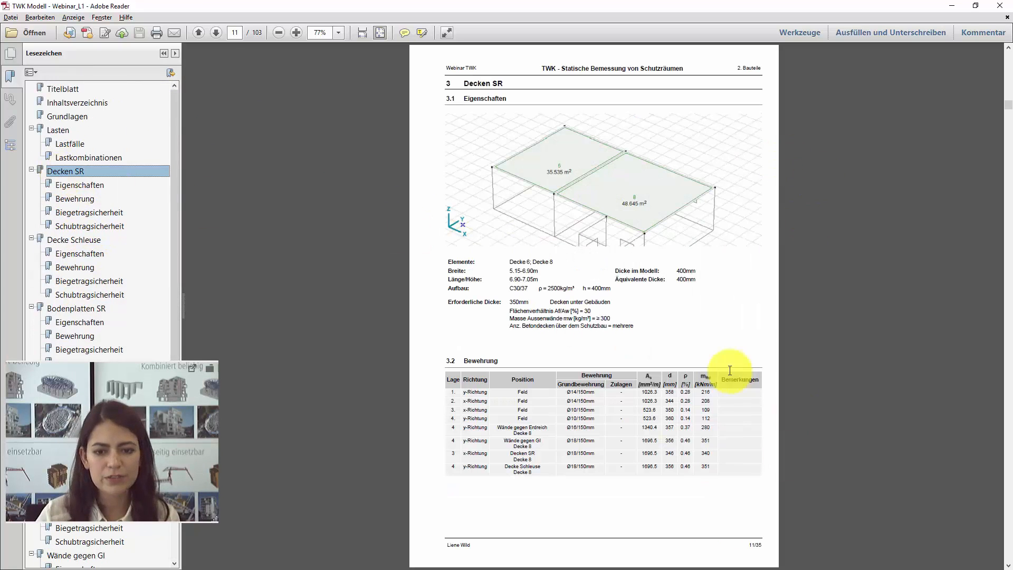
Step: Go back to the Titelblatt and review the project title, report heading and model file name
left_click(62, 89)
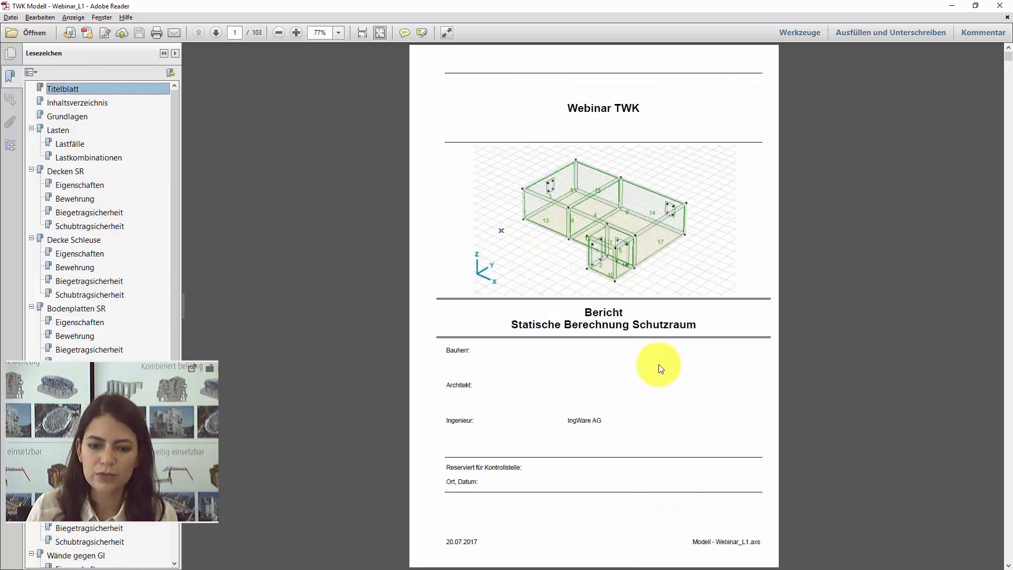
left_click_drag(569, 106, 640, 104)
left_click(560, 329)
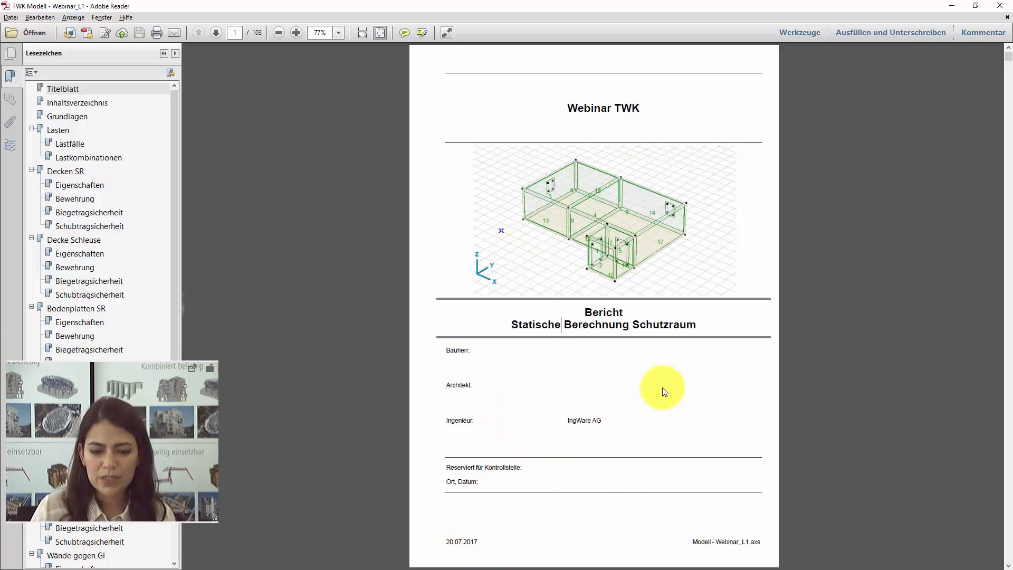
left_click_drag(691, 542, 769, 543)
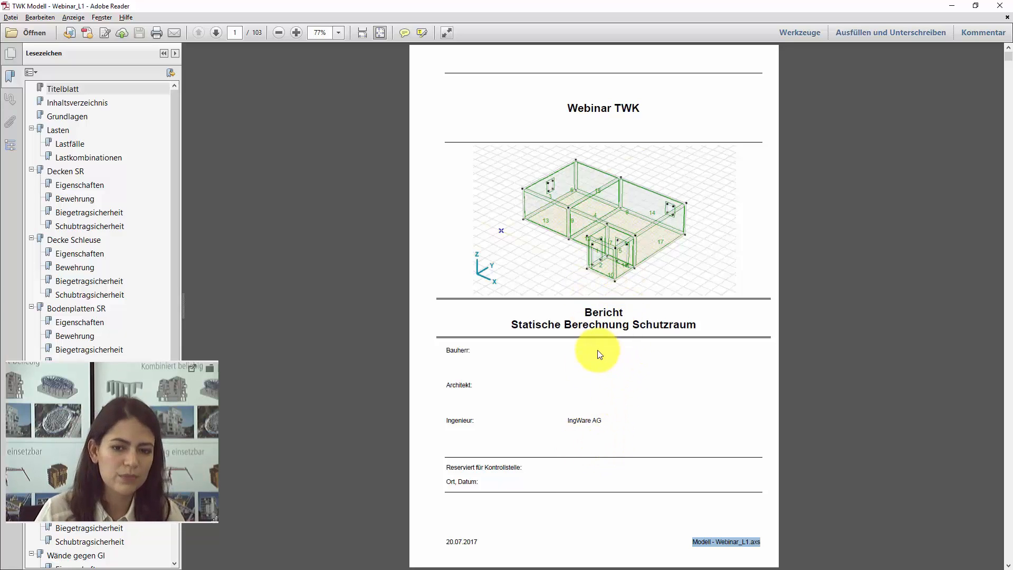
scroll(600, 354, "down", 1)
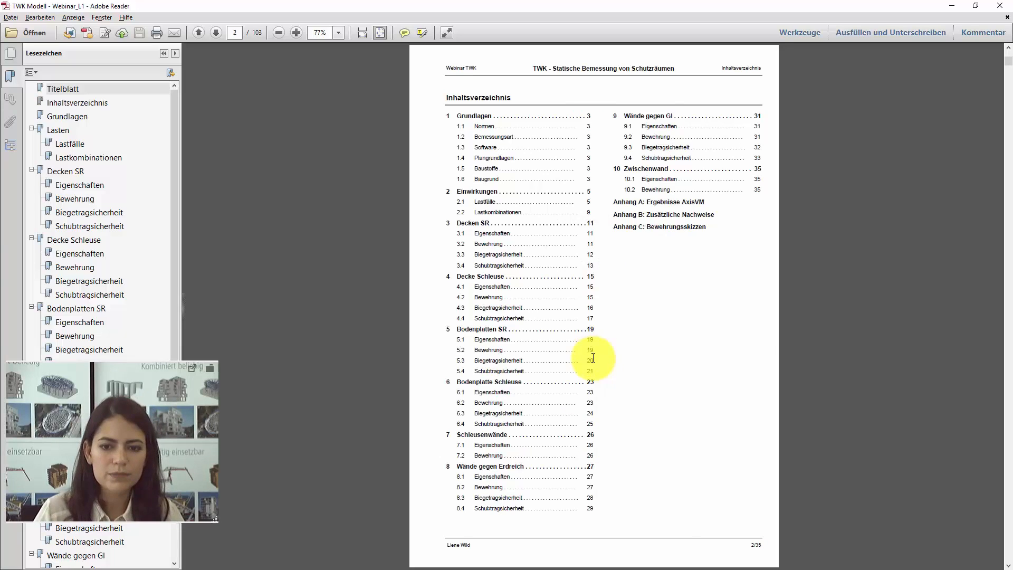
scroll(598, 354, "up", 1)
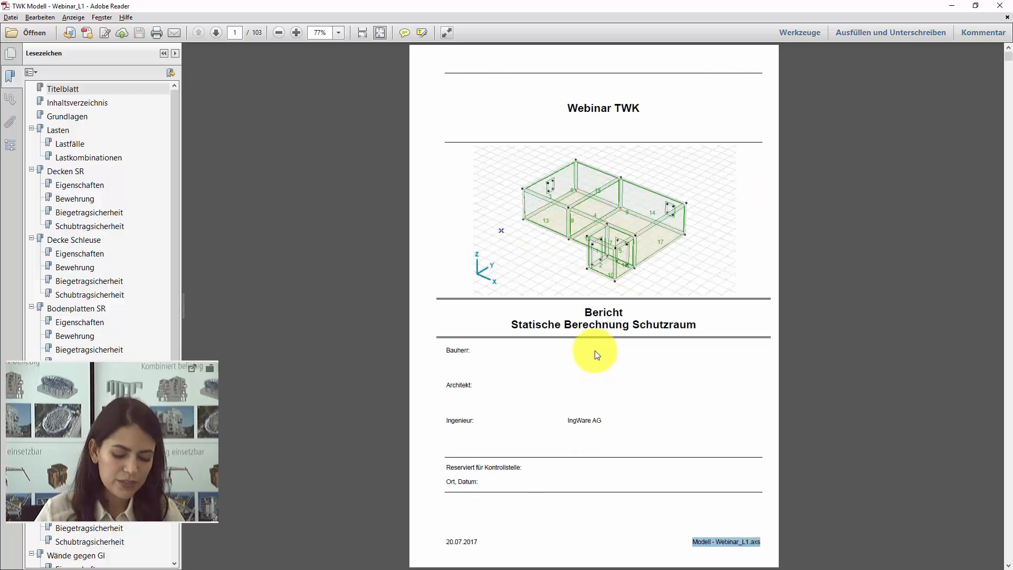
Step: Examine the Inhaltsverzeichnis, especially the entries for Anhang A, B and C
scroll(618, 359, "down", 1)
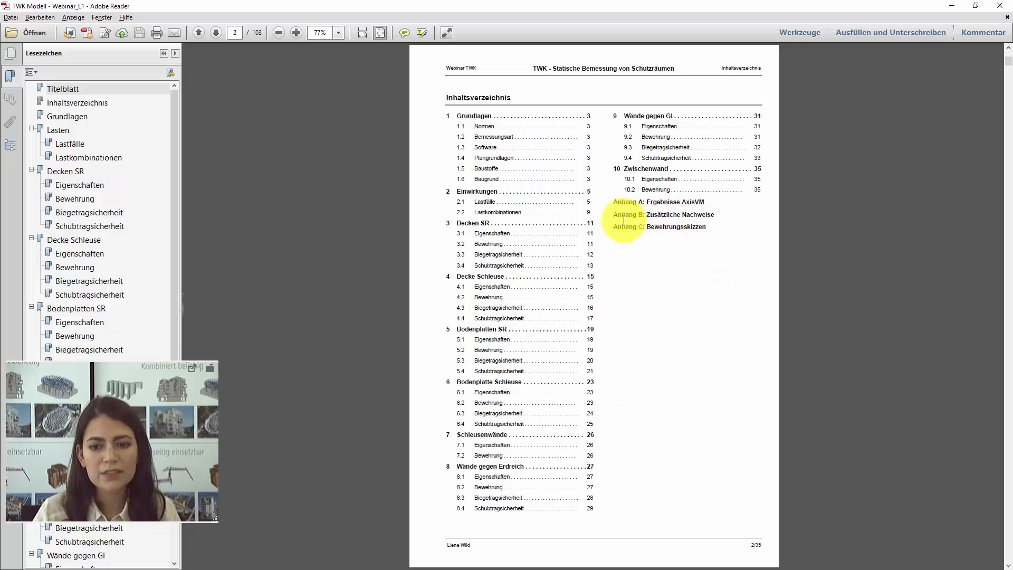
left_click_drag(613, 203, 713, 218)
left_click(714, 215)
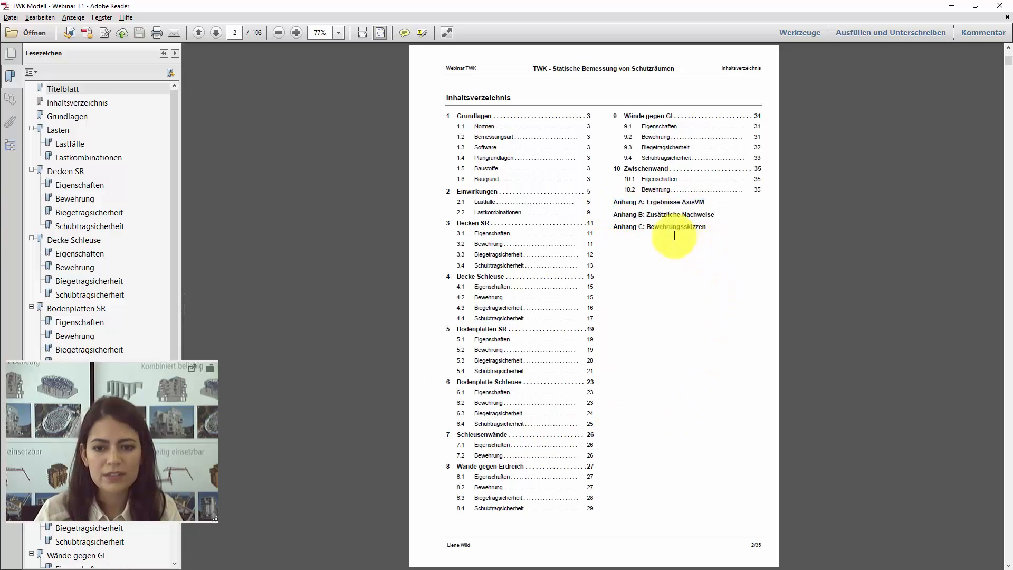
left_click_drag(614, 201, 706, 231)
left_click(727, 217)
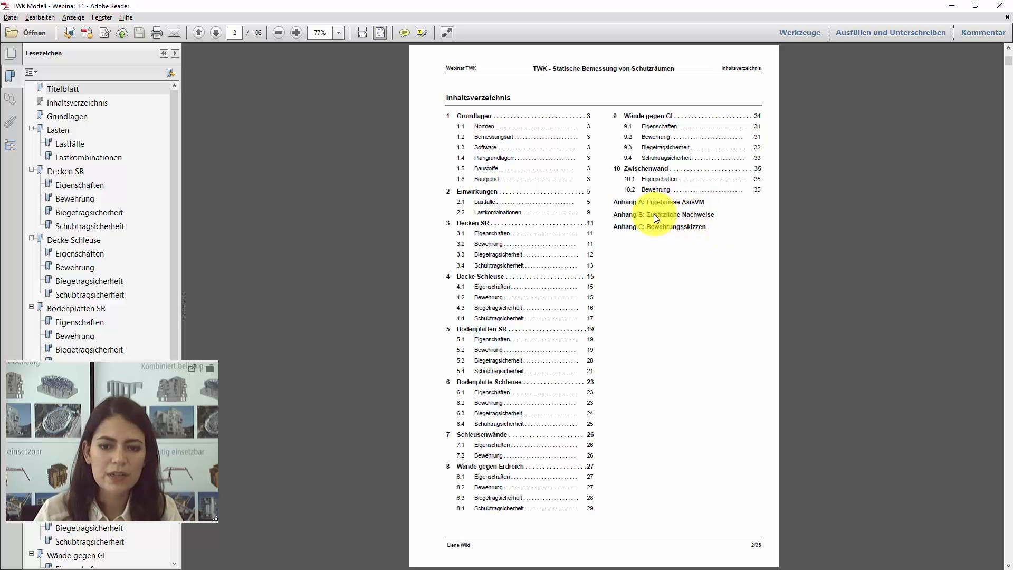
mouse_move(647, 215)
left_mouse_down()
mouse_move(723, 217)
mouse_move(647, 227)
left_mouse_up()
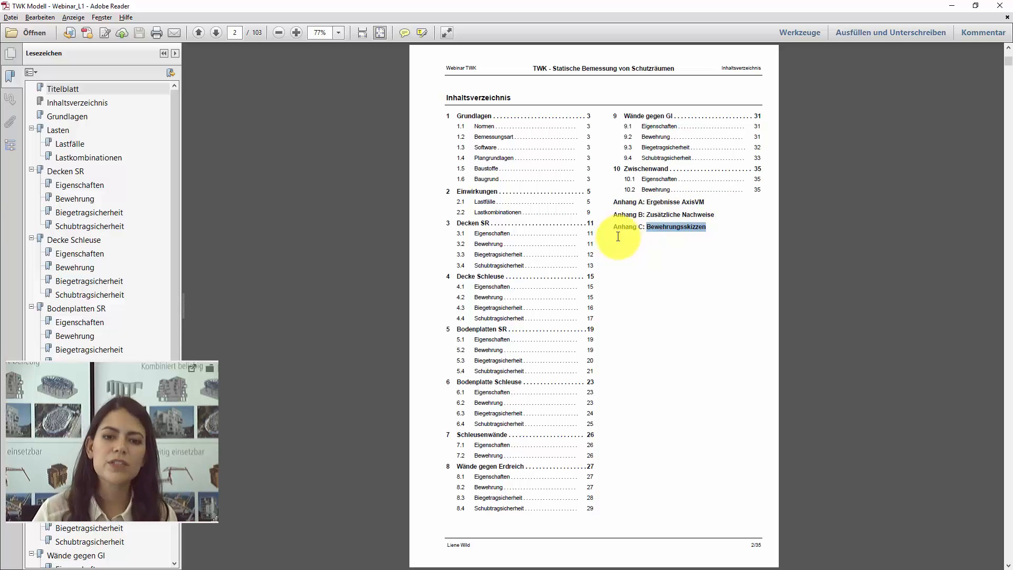
left_click_drag(617, 214, 706, 227)
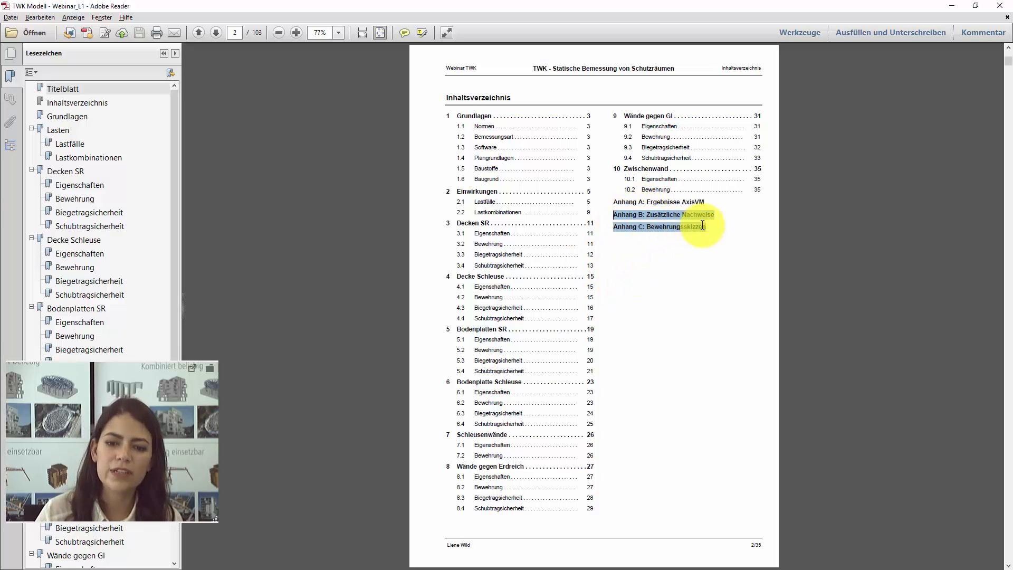
left_click(644, 337)
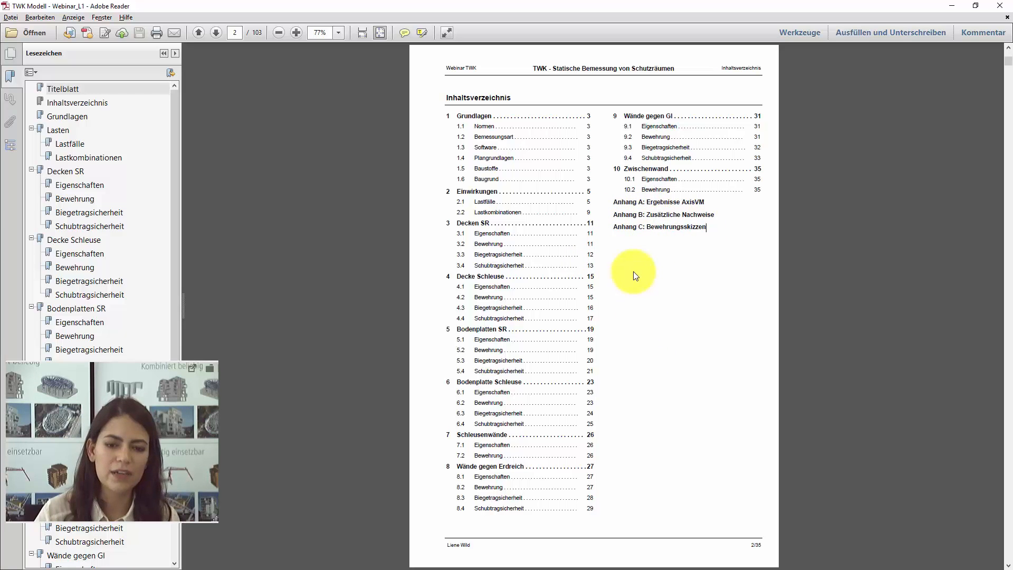
Step: Review the Grundlagen page for the listed standards, software versions, plan and building materials
scroll(527, 214, "down", 2)
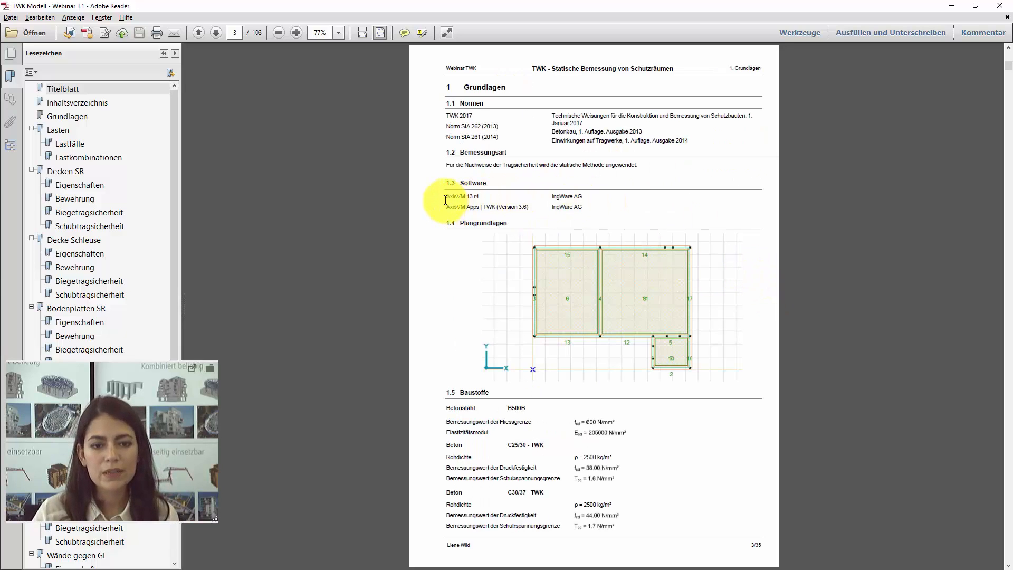
left_click_drag(446, 196, 602, 205)
left_click(595, 183)
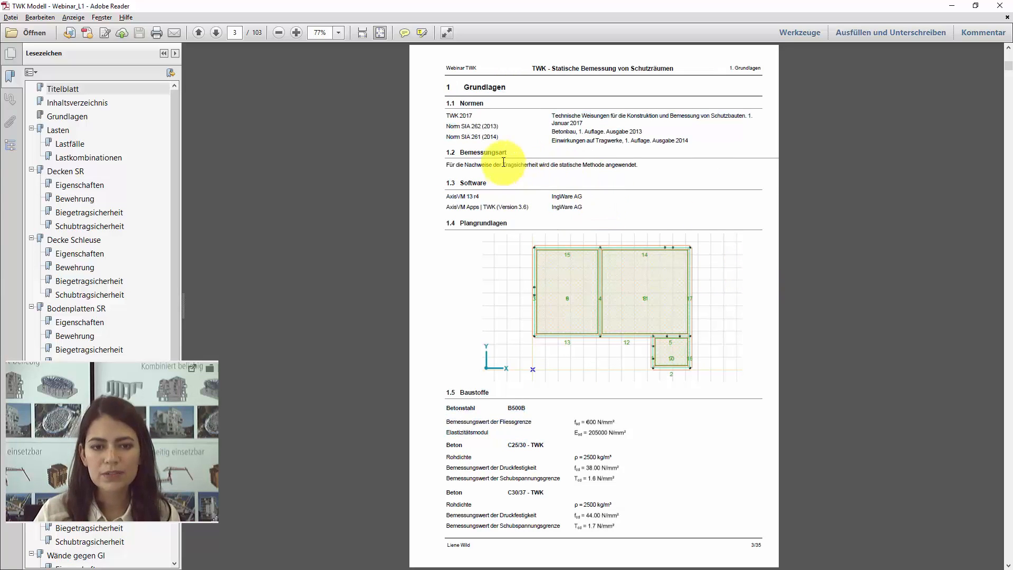
left_click_drag(447, 115, 579, 128)
left_click(579, 128)
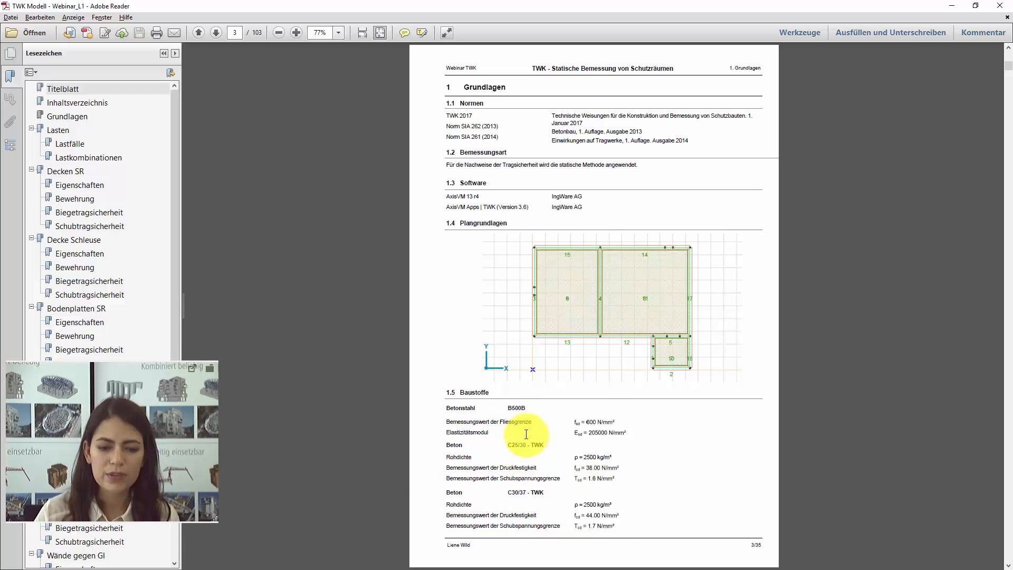
Step: Look ahead at the Lastfälle page and check the subgrade type and Bettungsziffer entries in section 1.6 Baugrund
scroll(524, 465, "down", 3)
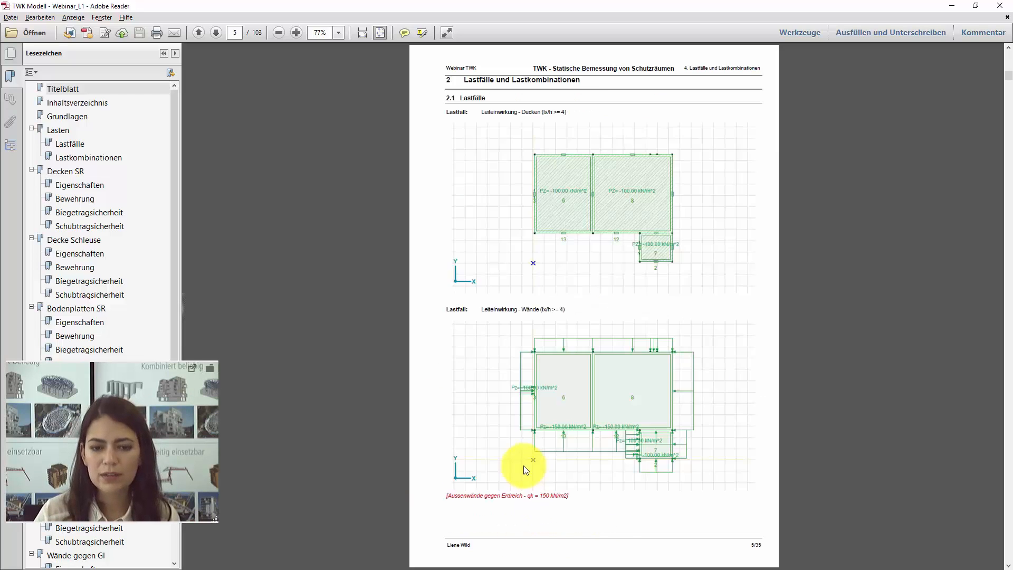
mouse_move(461, 99)
left_mouse_down()
mouse_move(606, 109)
mouse_move(494, 114)
mouse_move(467, 104)
left_mouse_up()
left_click(619, 110)
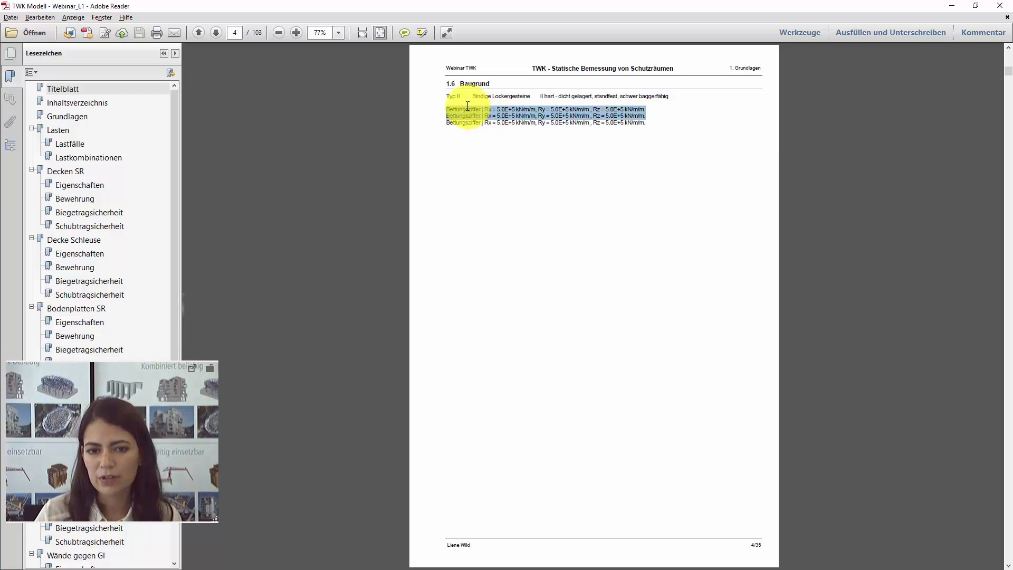
left_click(466, 102)
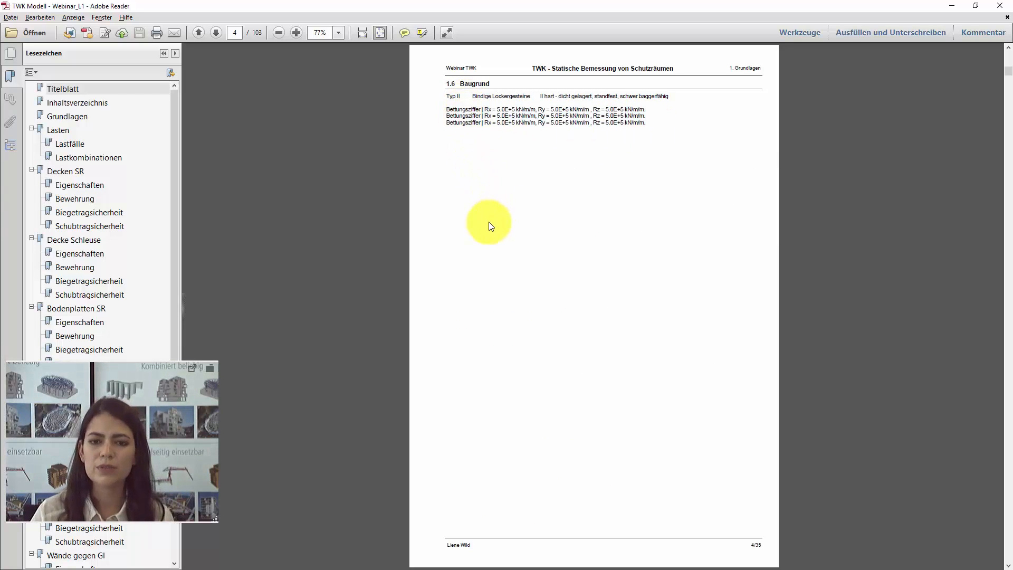
Step: Hide the bookmarks and review the Lastfälle and Lastkombinationen pages of section 2, including load plots and factors
scroll(489, 224, "down", 2)
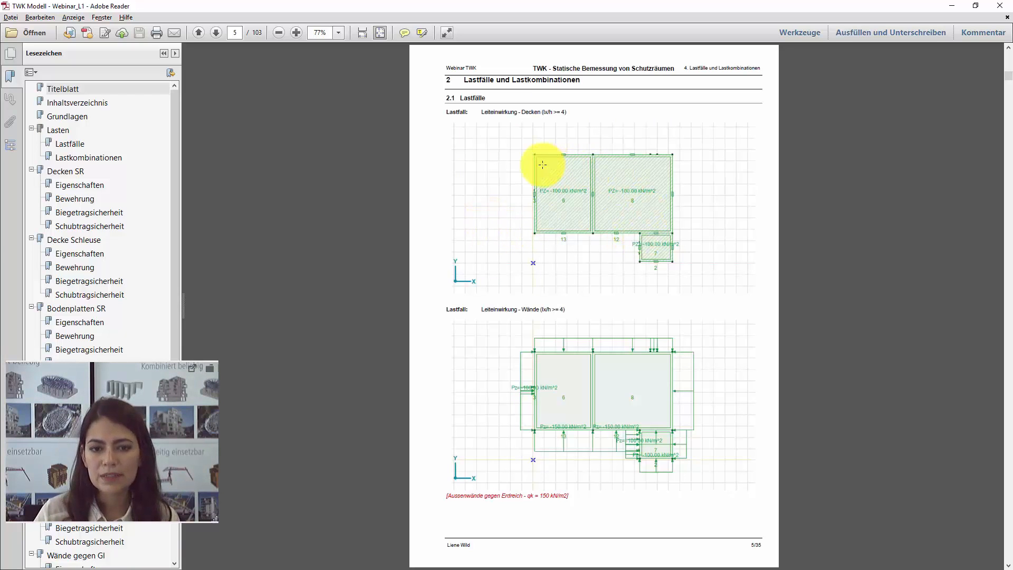
left_click(164, 54)
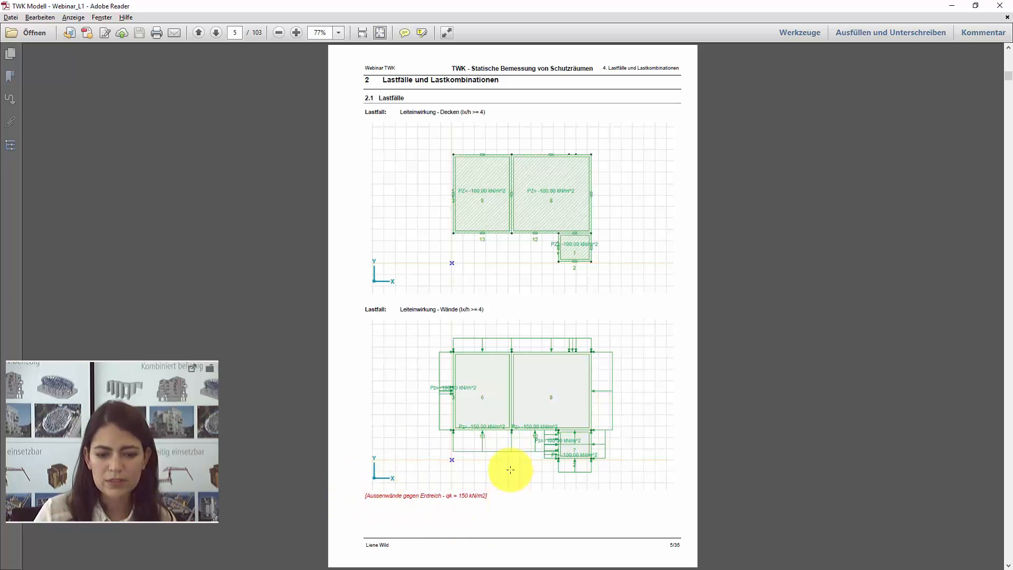
scroll(481, 432, "down", 2)
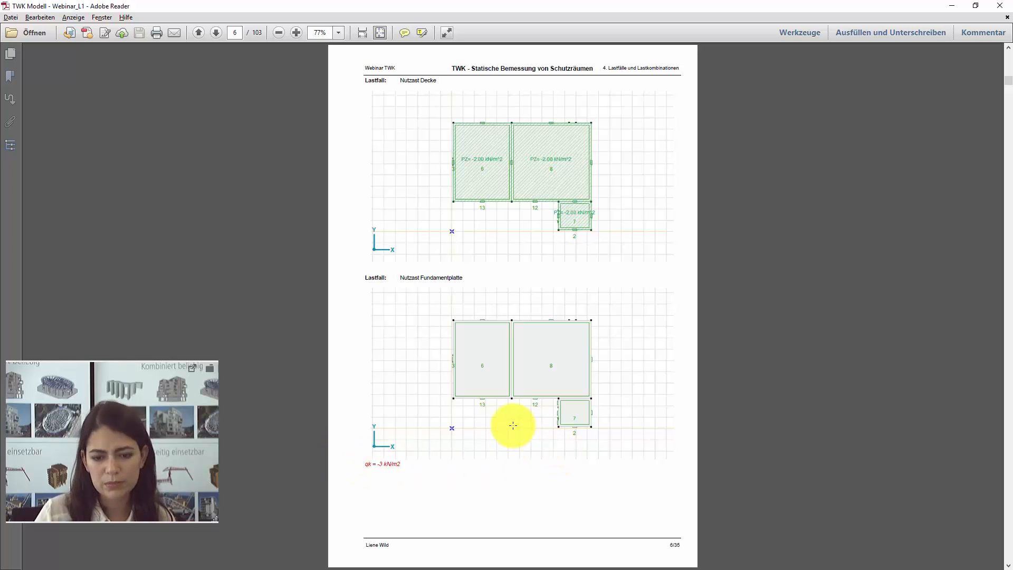
scroll(511, 425, "down", 1)
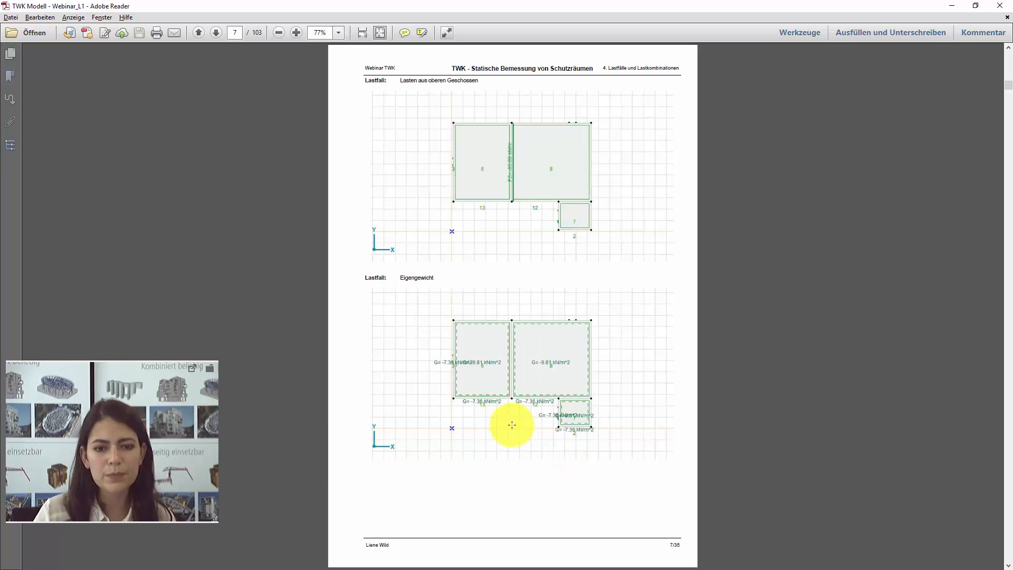
scroll(464, 279, "down", 1)
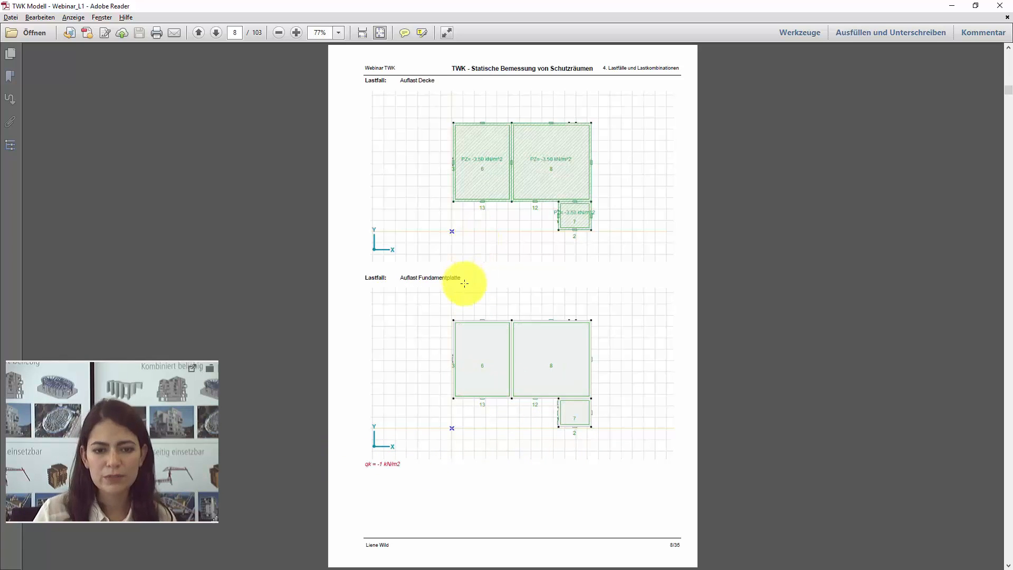
scroll(477, 314, "down", 1)
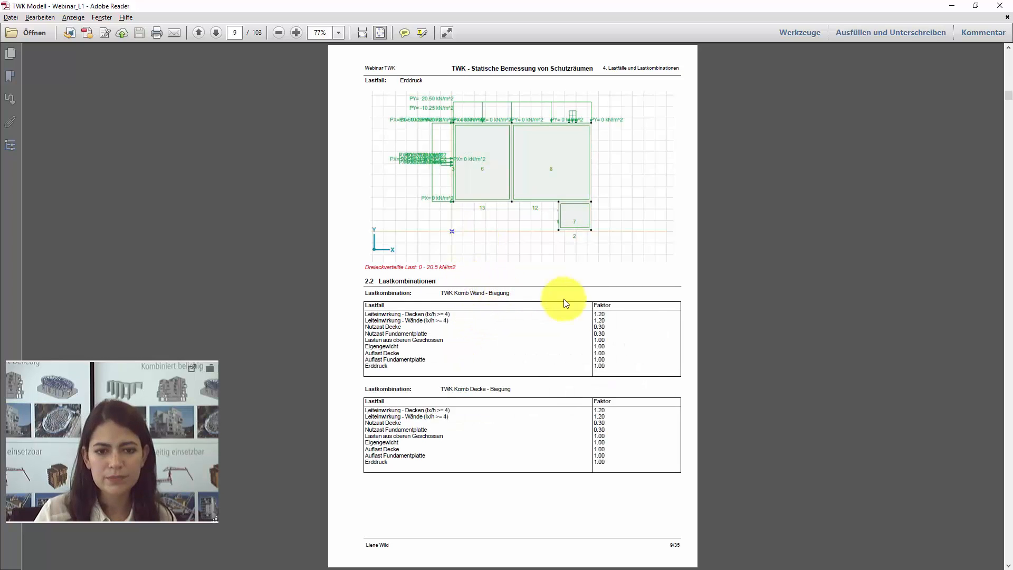
scroll(554, 312, "down", 1)
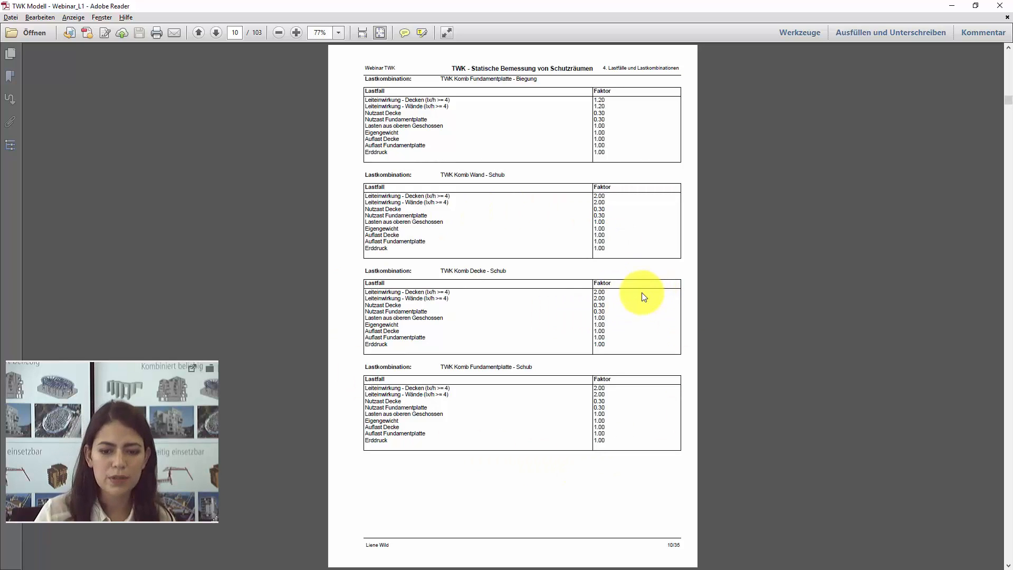
Step: Examine the Decken SR properties in section 3.1, from elements to required thickness, and the Bewehrung table below
scroll(639, 297, "down", 1)
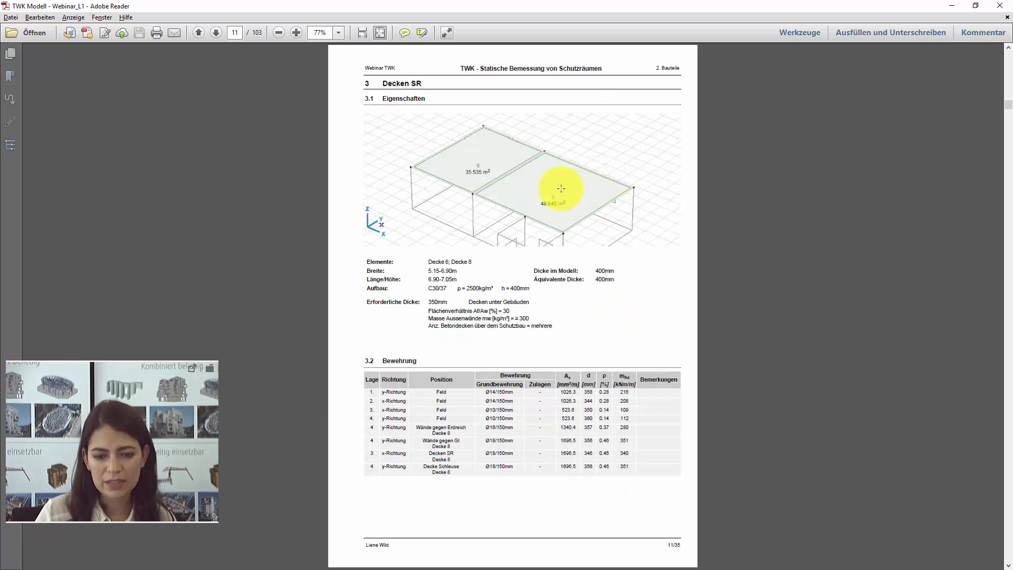
left_click_drag(376, 86, 422, 84)
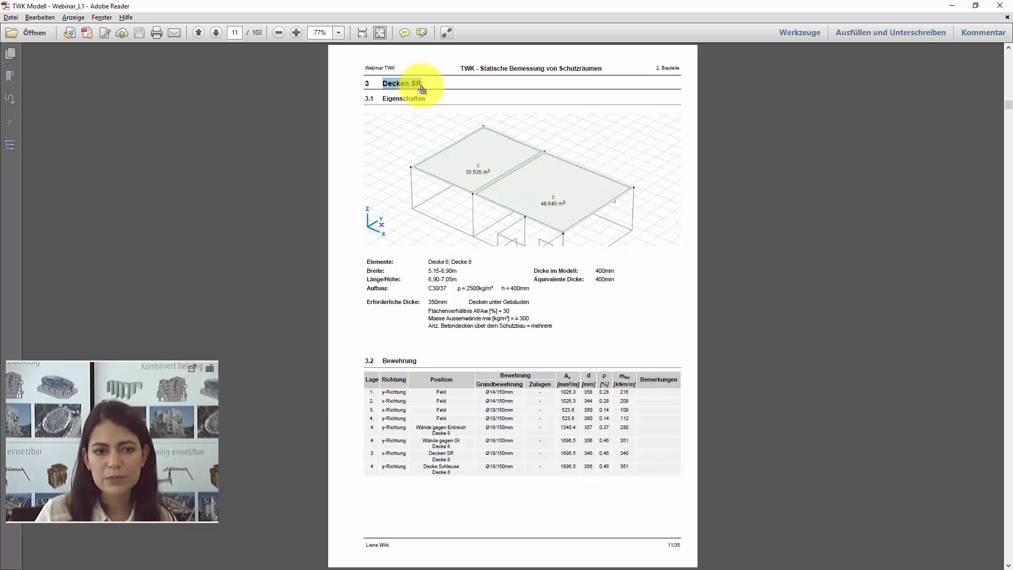
left_click(534, 304)
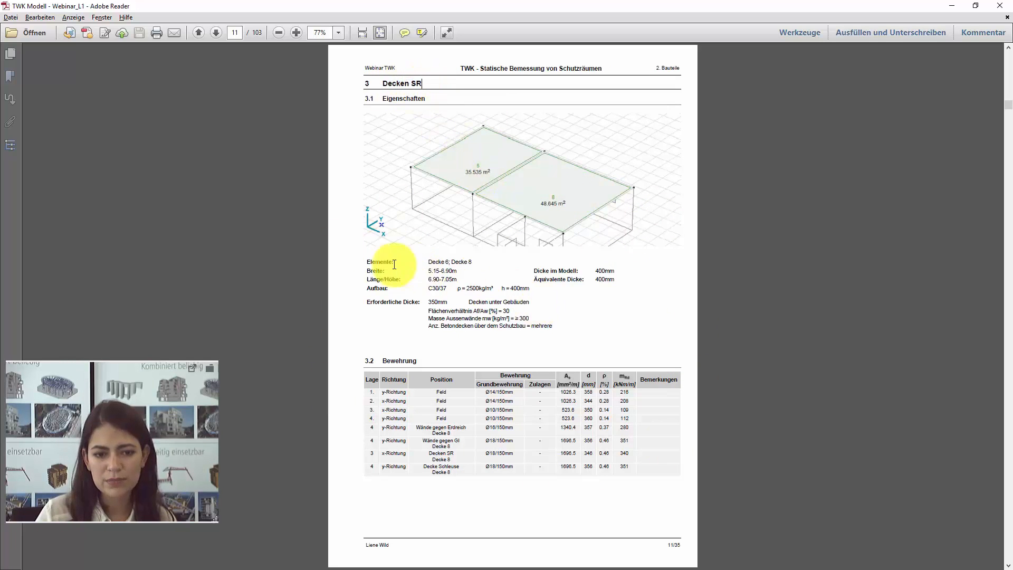
left_click_drag(367, 258, 488, 265)
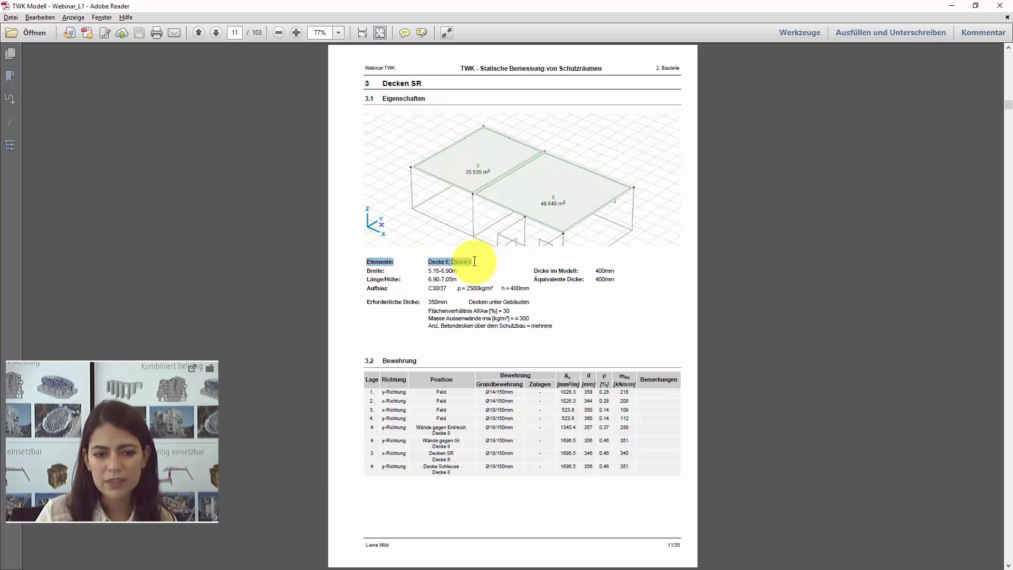
left_click_drag(369, 271, 623, 311)
left_click(623, 312)
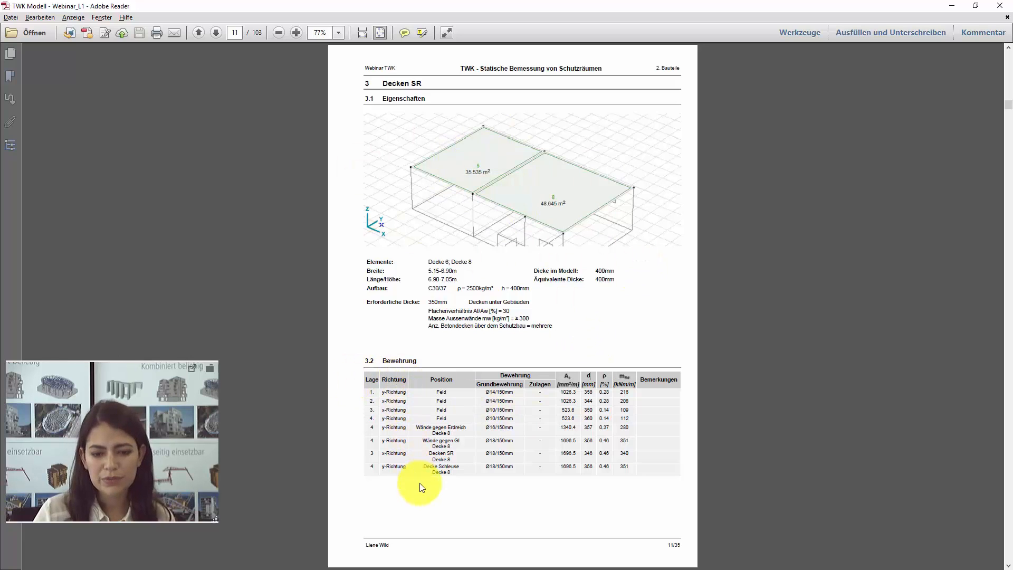
Step: Review the Decken SR Biegetragsicherheit checks and the Schubtragsicherheit diagrams for the adjoining components
scroll(670, 420, "down", 2)
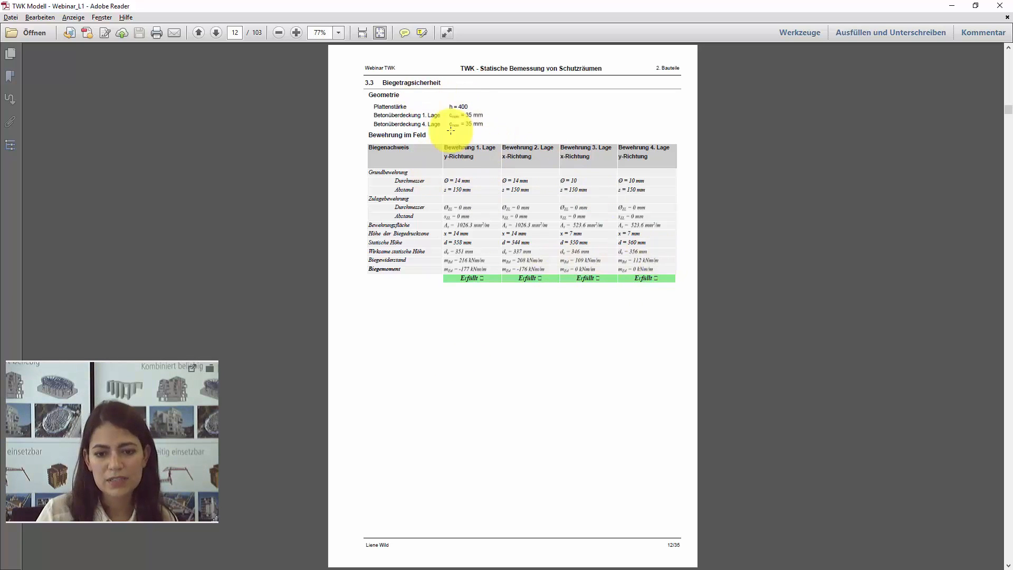
scroll(467, 190, "down", 1)
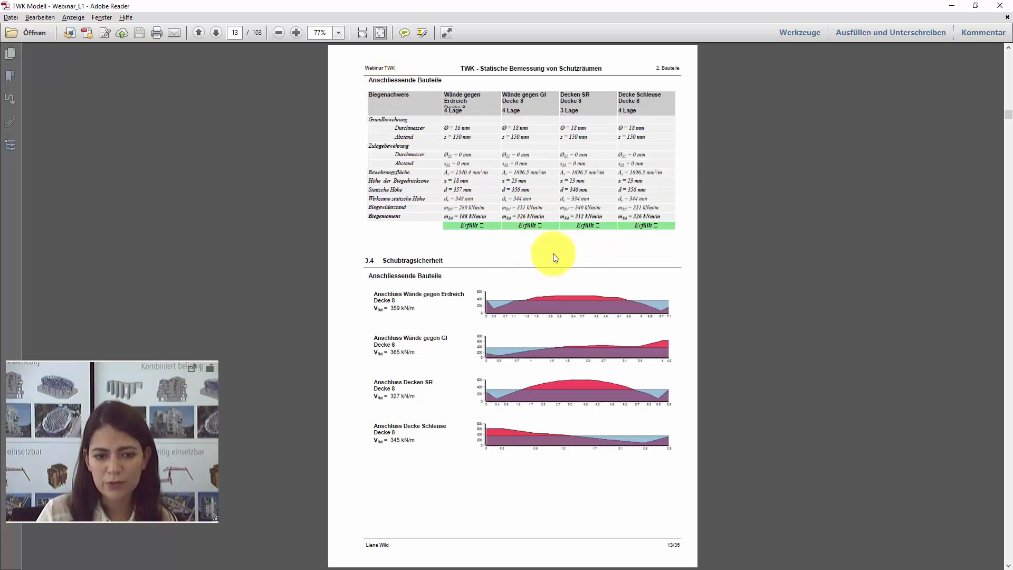
left_click_drag(381, 261, 443, 260)
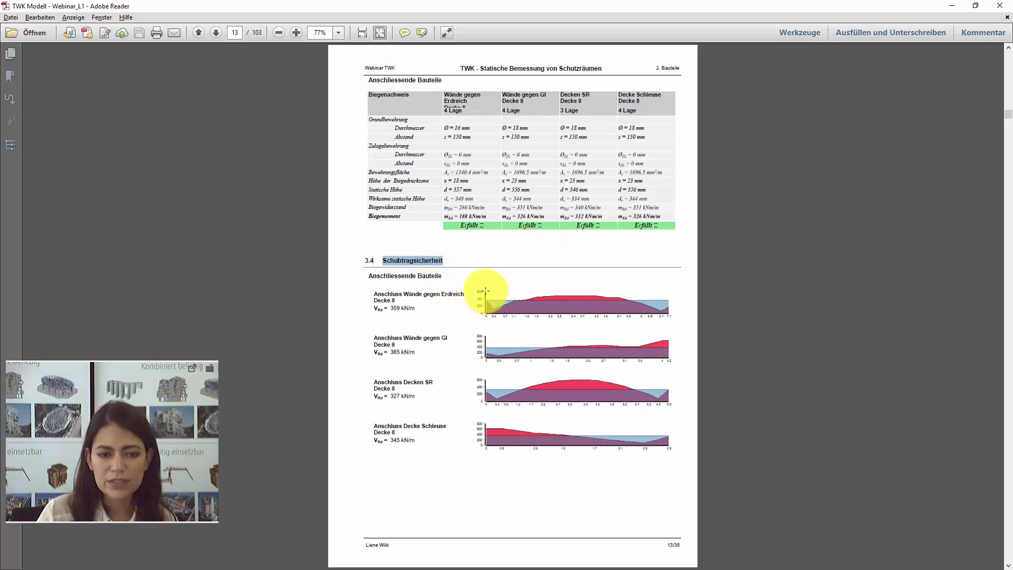
left_click(437, 304)
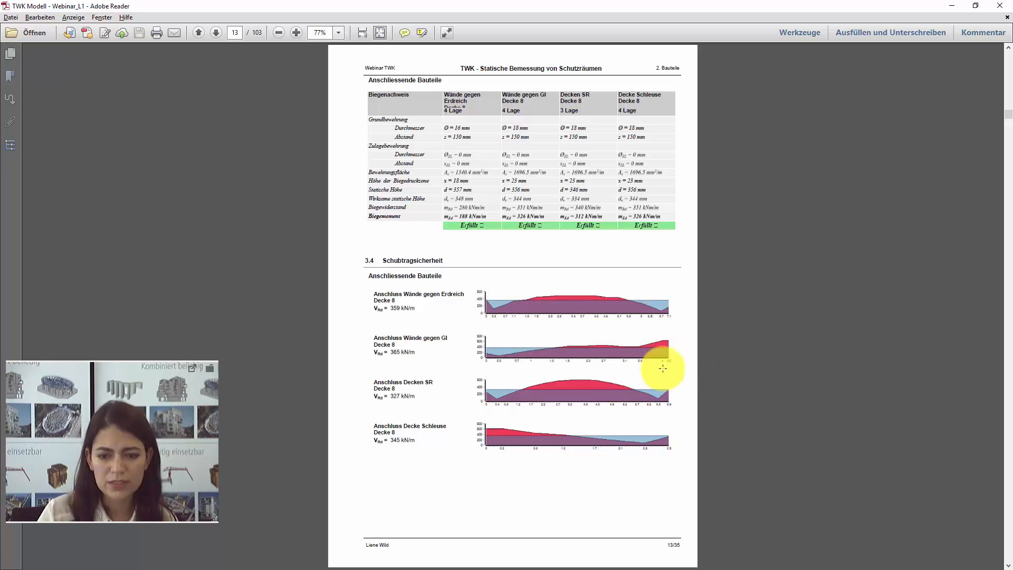
Step: Check the Decken SR Querkraftnachweis tables without and with Querkraftbewehrung, including the Ved threshold notes below them
scroll(612, 389, "down", 3)
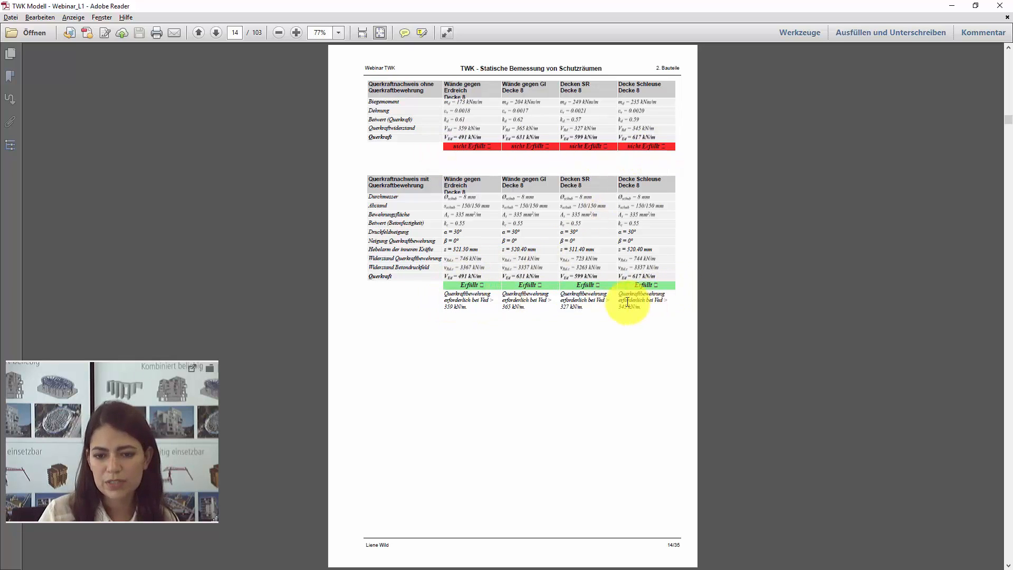
left_click_drag(451, 306, 645, 306)
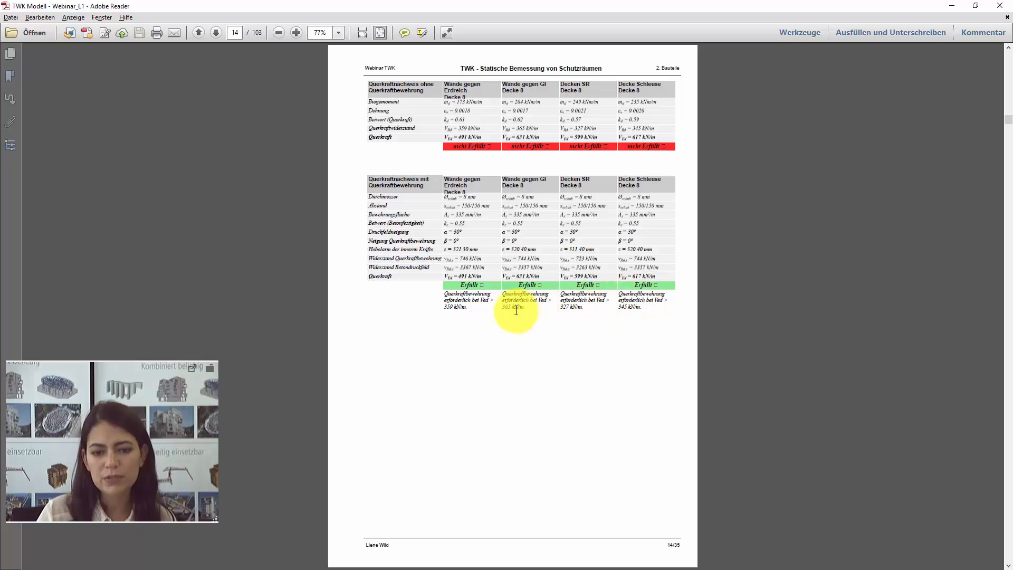
double_click(449, 306)
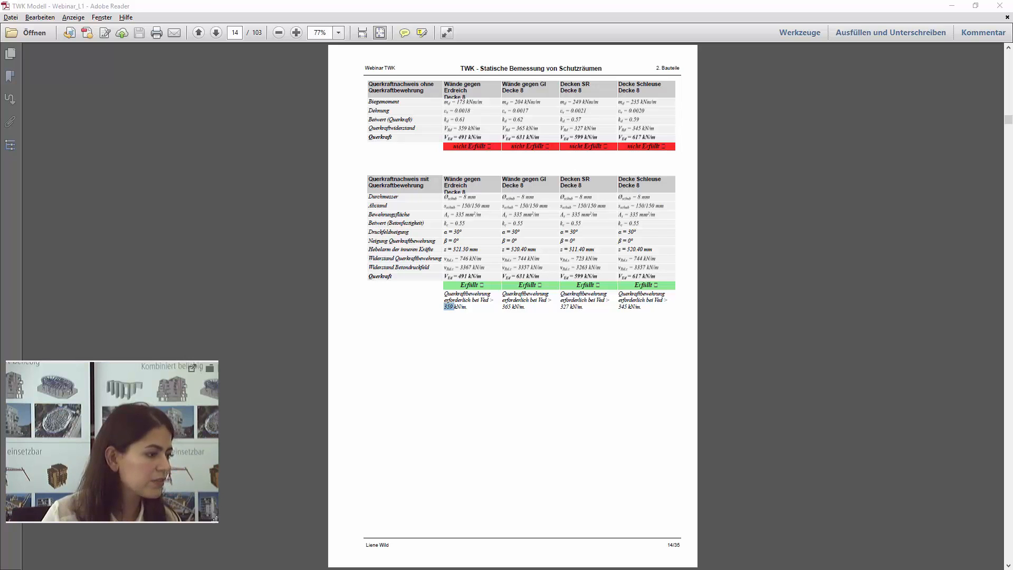
Step: View Schubbewehrung Decke.png and Schubbewehrung Decke2.png in Fotos to compare the shear reinforcement zones, and close the viewer
left_click_drag(0, 47, 521, 61)
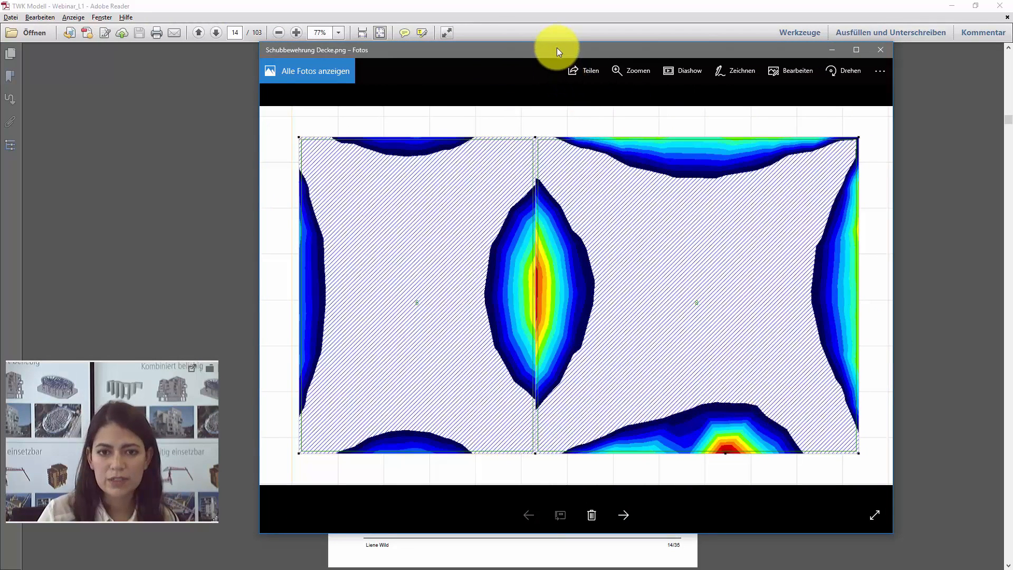
left_click_drag(556, 48, 573, 63)
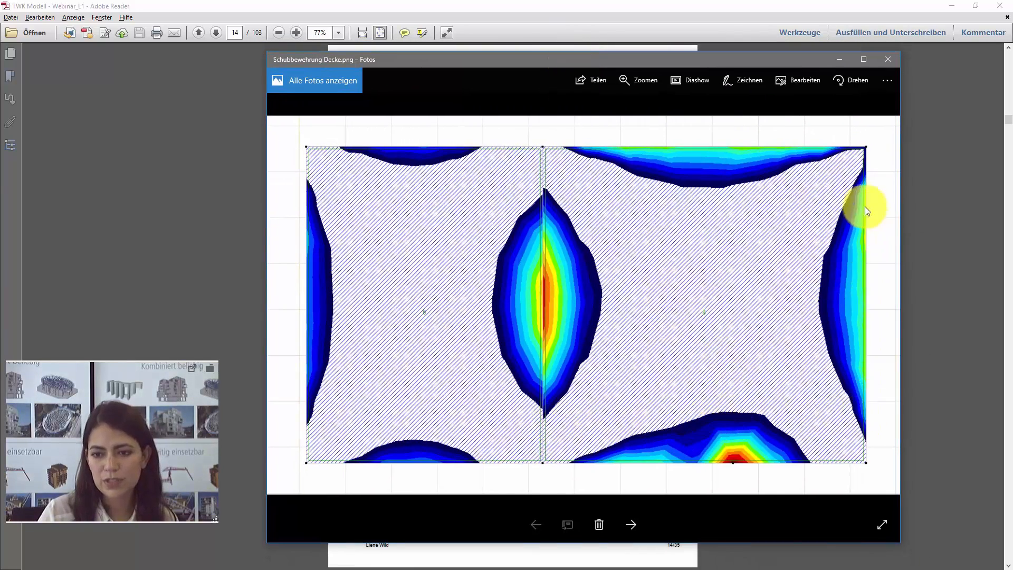
left_click(630, 524)
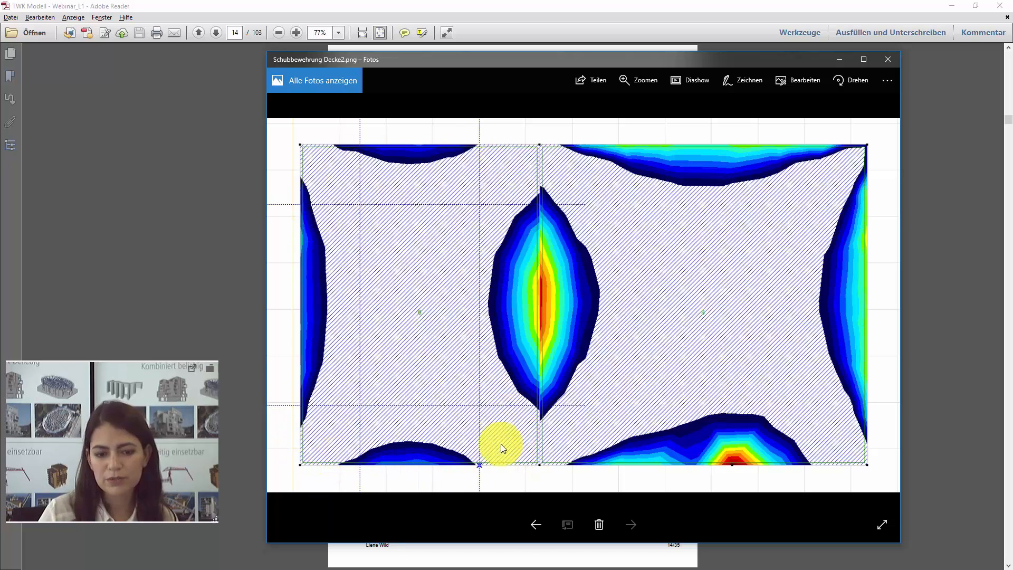
left_click(889, 62)
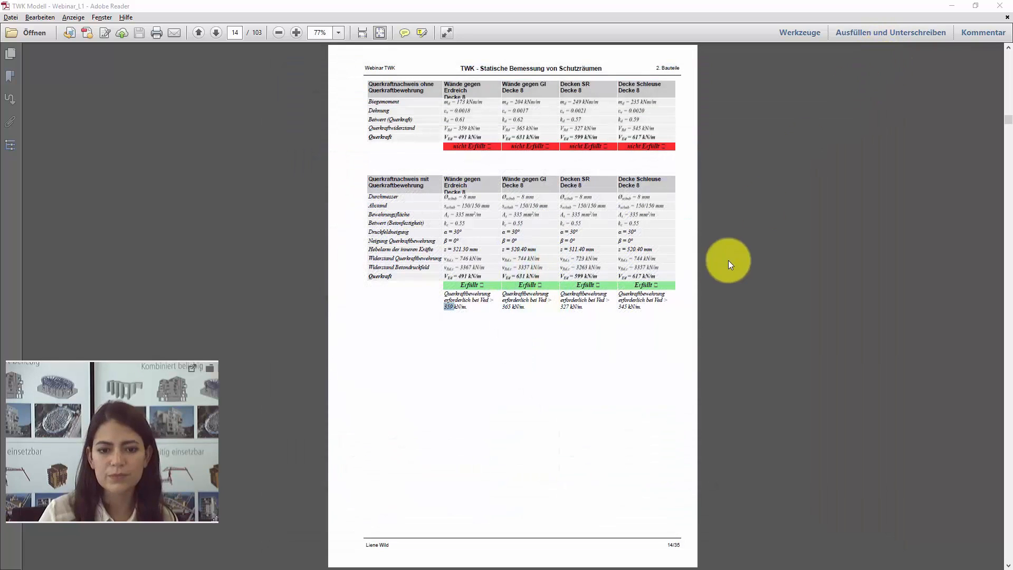
Step: Find the Decke 7 Querkraftnachweis on page 18 and read the red remark for Anschluss Wand 1 alongside the Schleusenwände Querkraft value
scroll(716, 250, "down", 2)
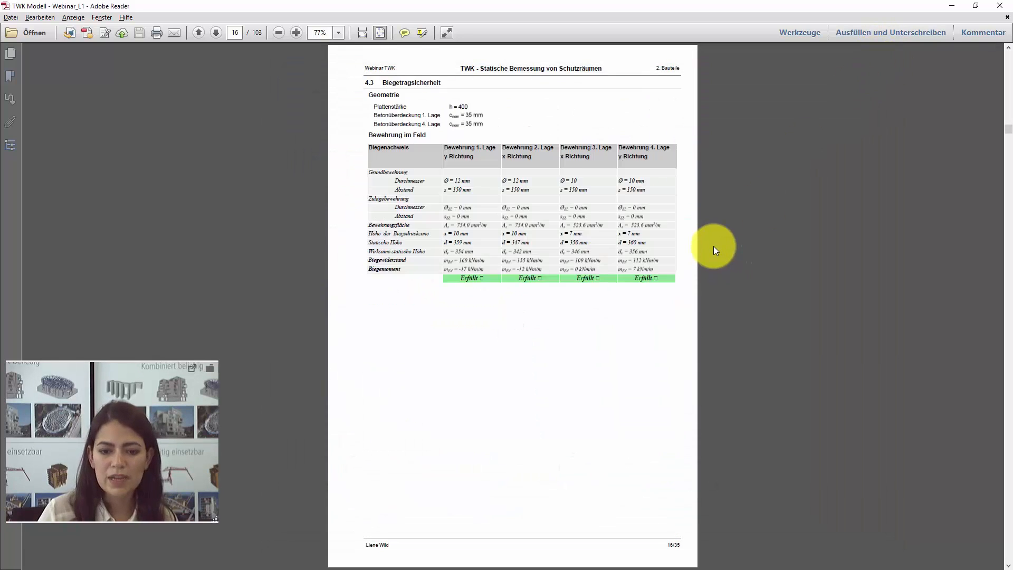
scroll(713, 247, "down", 3)
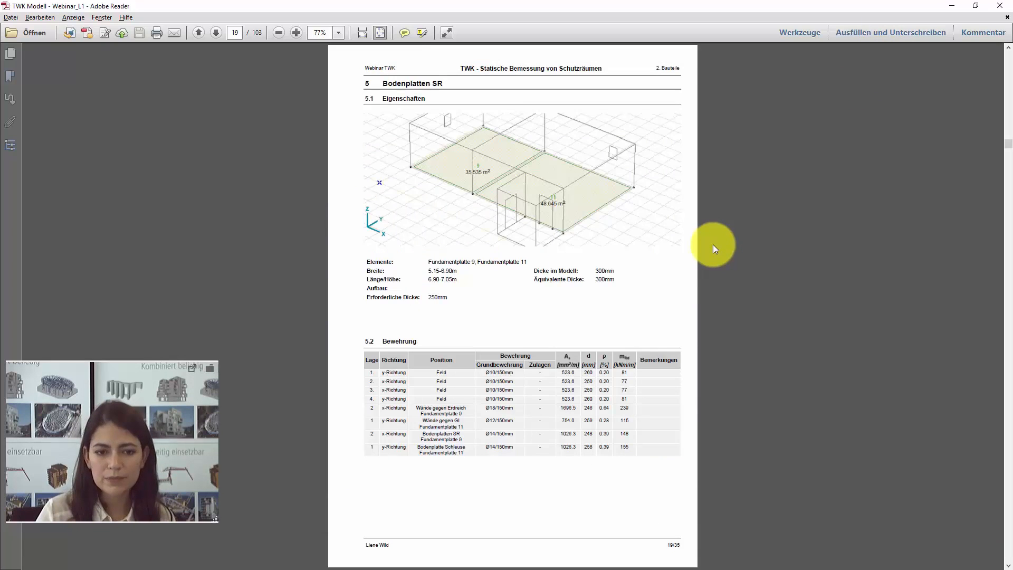
scroll(714, 245, "up", 1)
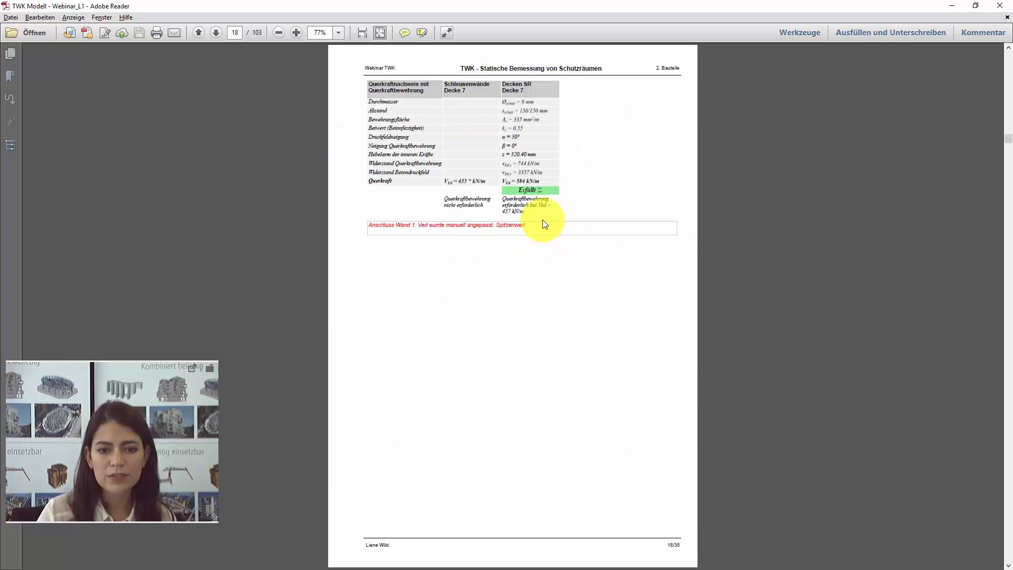
left_click_drag(527, 227, 369, 227)
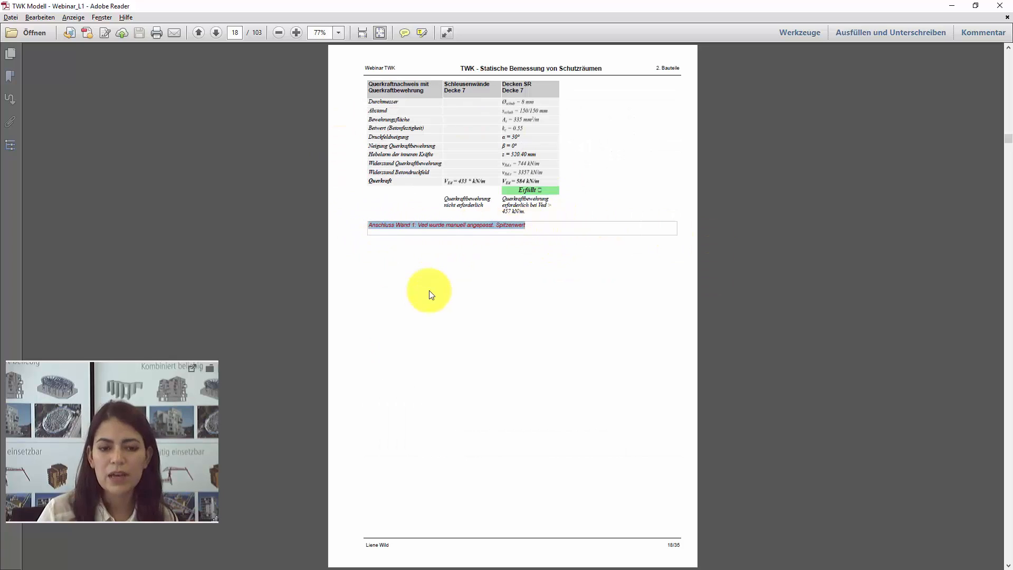
left_click(417, 227)
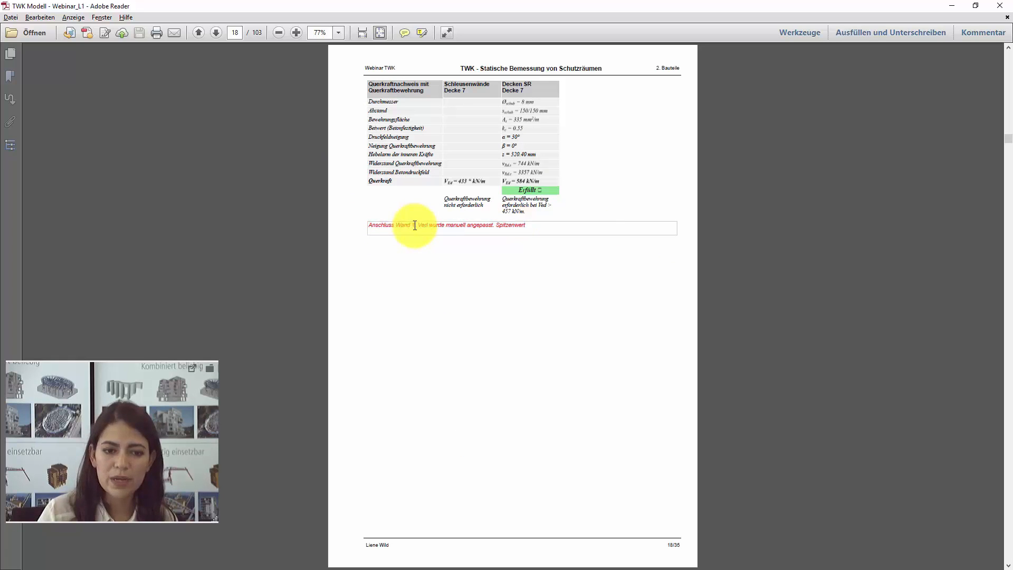
left_click_drag(415, 225, 501, 225)
left_click(497, 226)
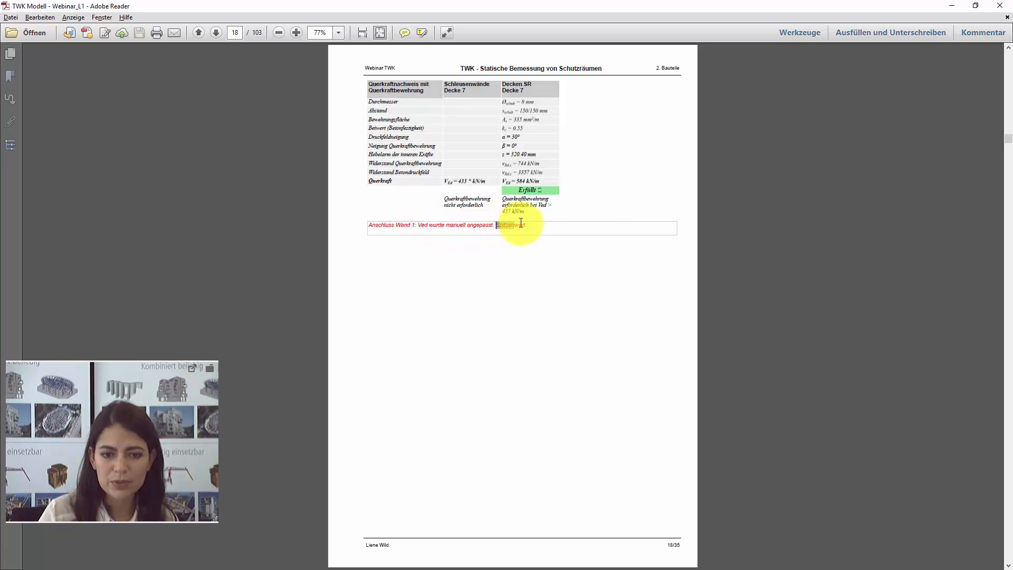
double_click(521, 224)
left_click(466, 180)
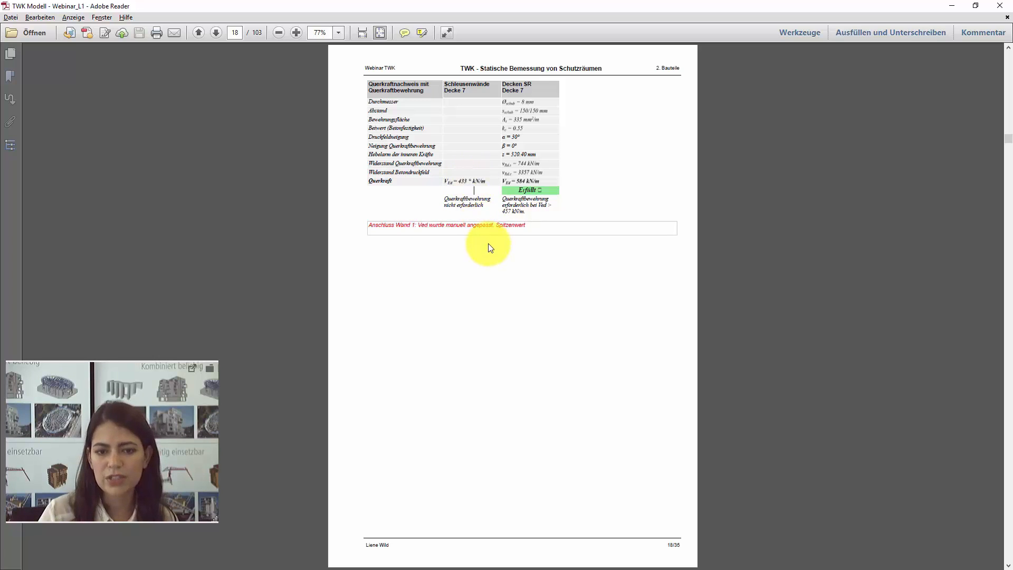
Step: Skim the remaining slab and wall sections and look at the first Anhang A results for Decken SR, Bereich 8
scroll(491, 247, "down", 6)
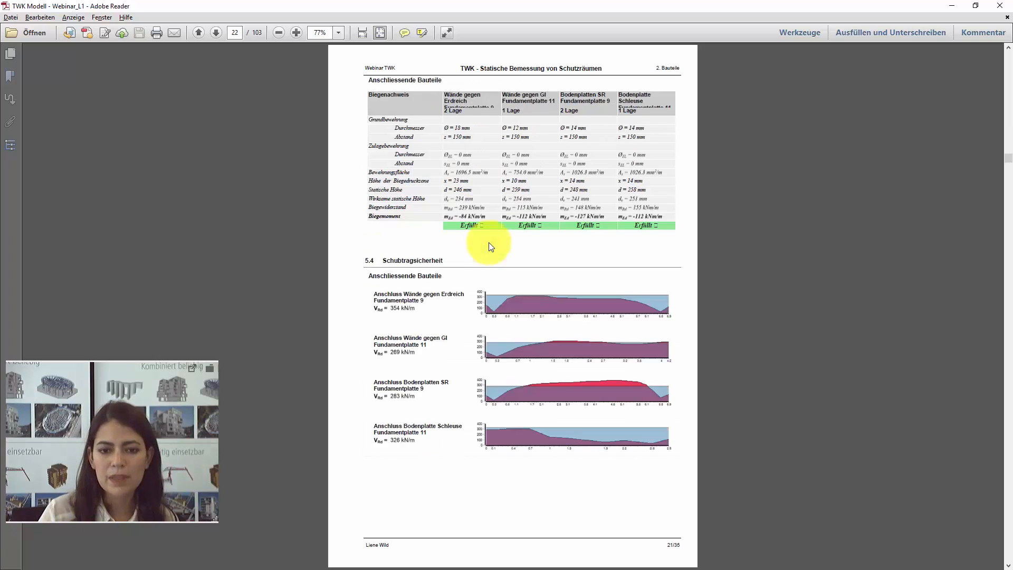
scroll(491, 246, "down", 8)
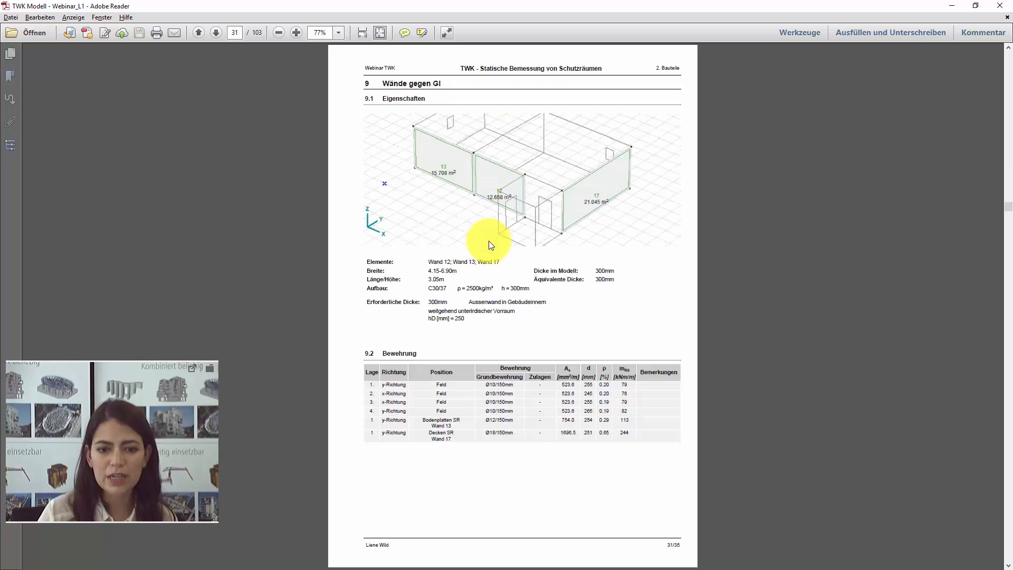
scroll(490, 245, "down", 6)
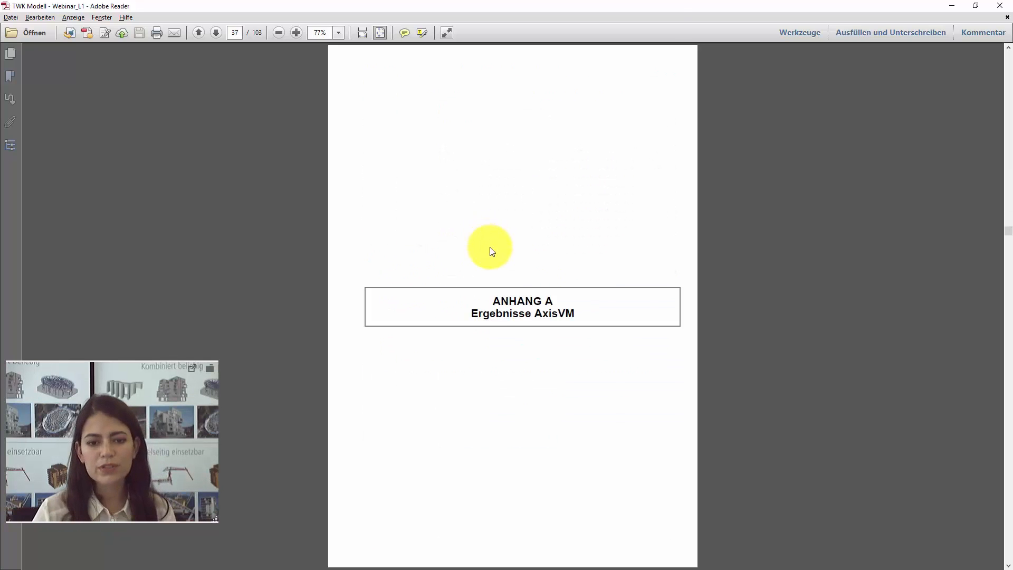
scroll(491, 237, "up", 3)
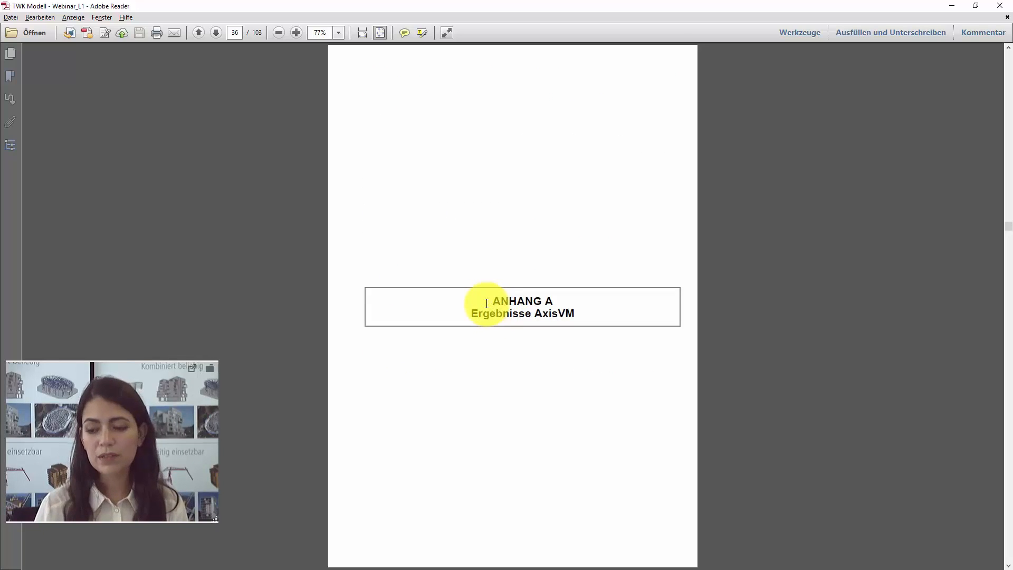
scroll(486, 304, "down", 2)
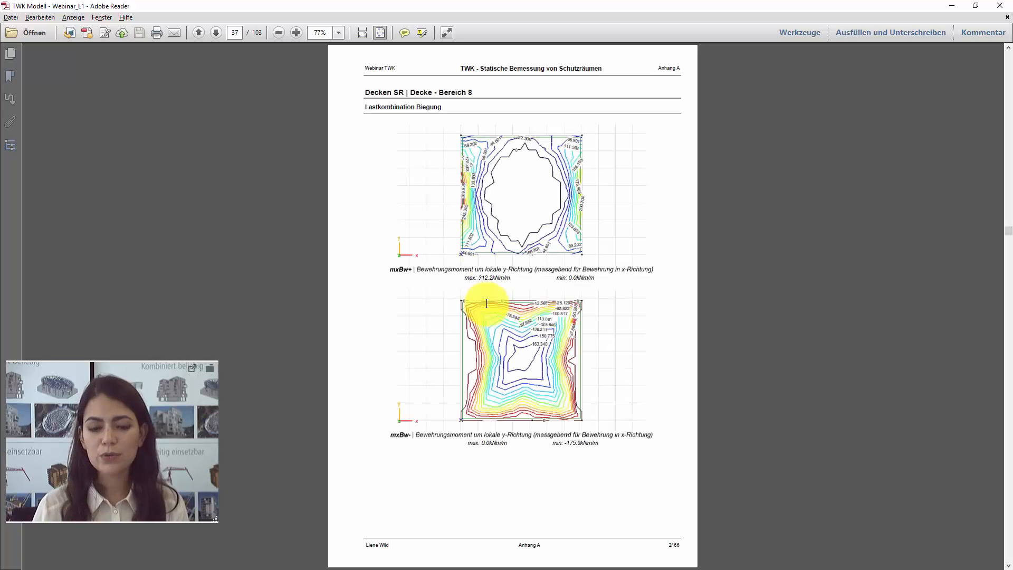
Step: Skim the Anhang A contour plots from Decken SR, Bereich 8 through Bodenplatten SR, Bereich 11, and return to page 37
scroll(509, 201, "down", 4)
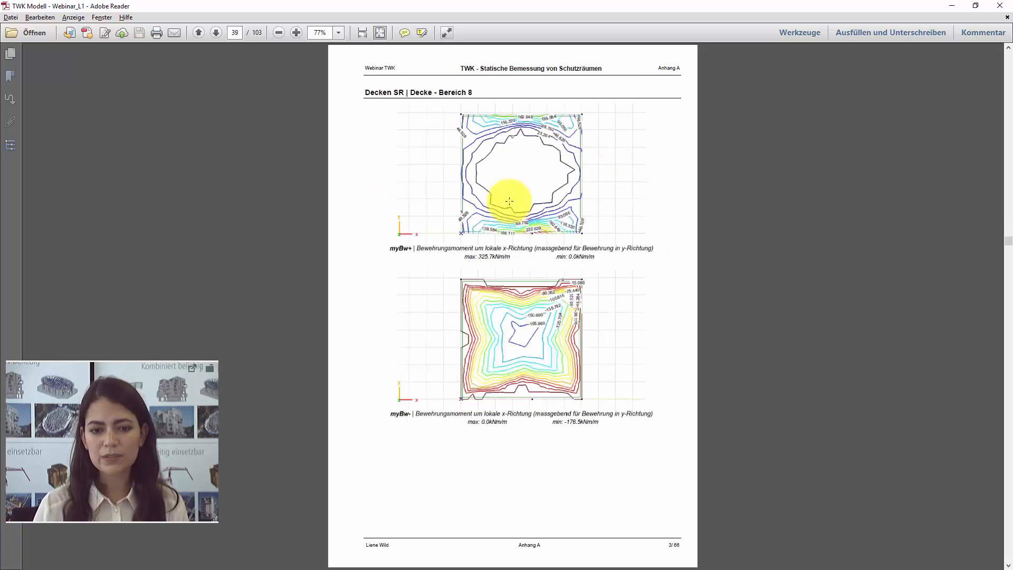
scroll(692, 233, "down", 6)
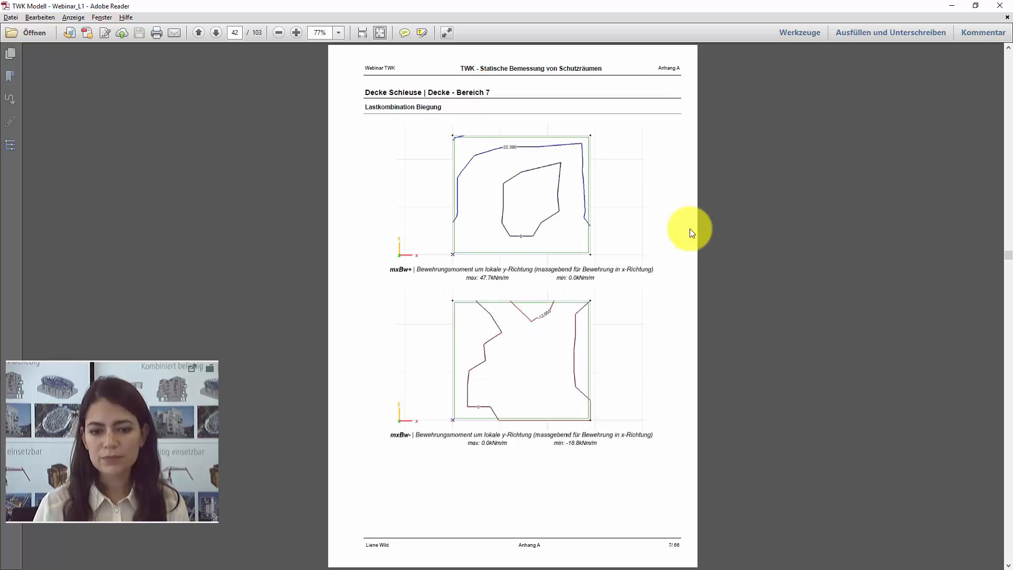
scroll(692, 233, "down", 6)
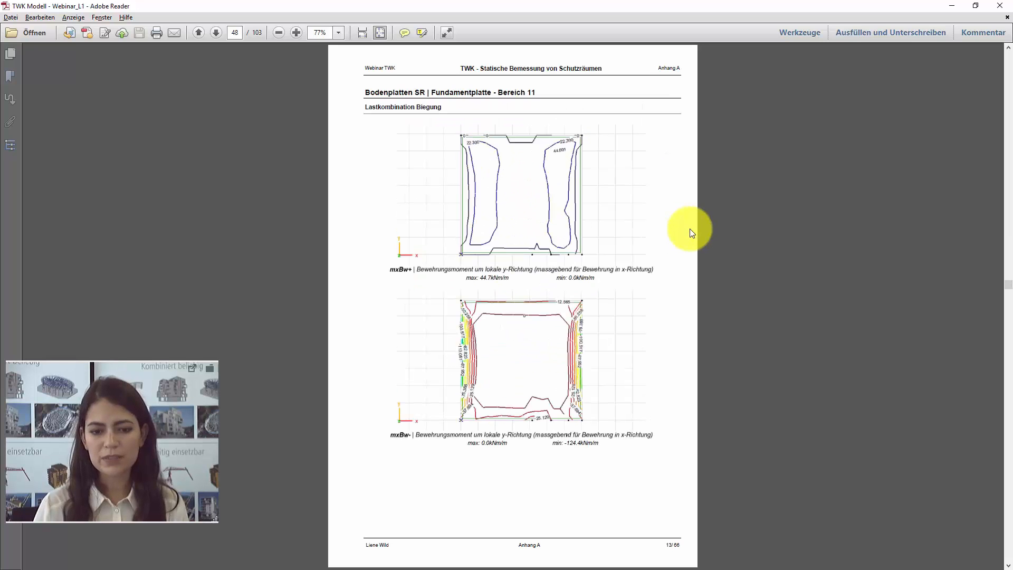
scroll(686, 230, "up", 13)
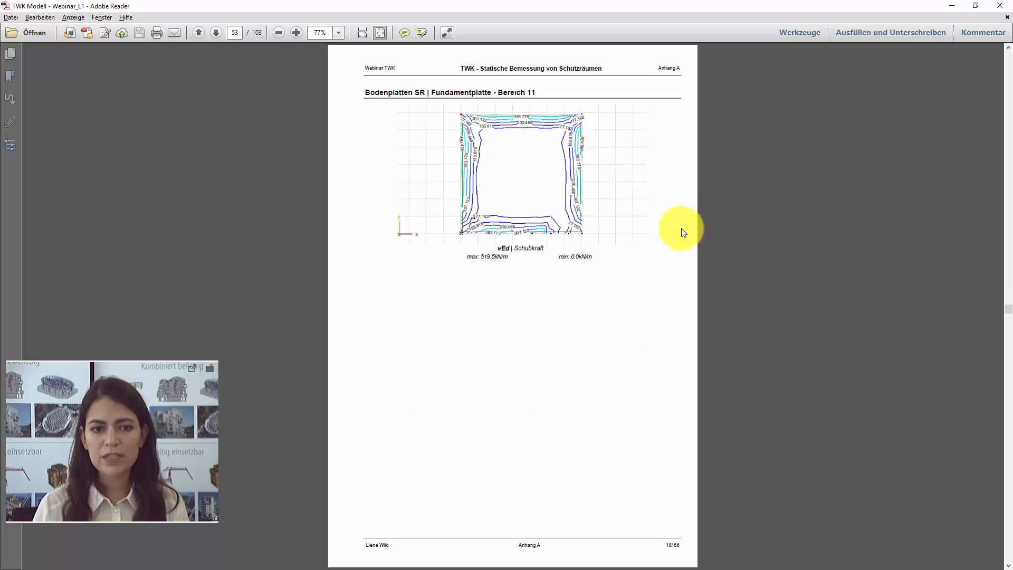
scroll(675, 224, "up", 3)
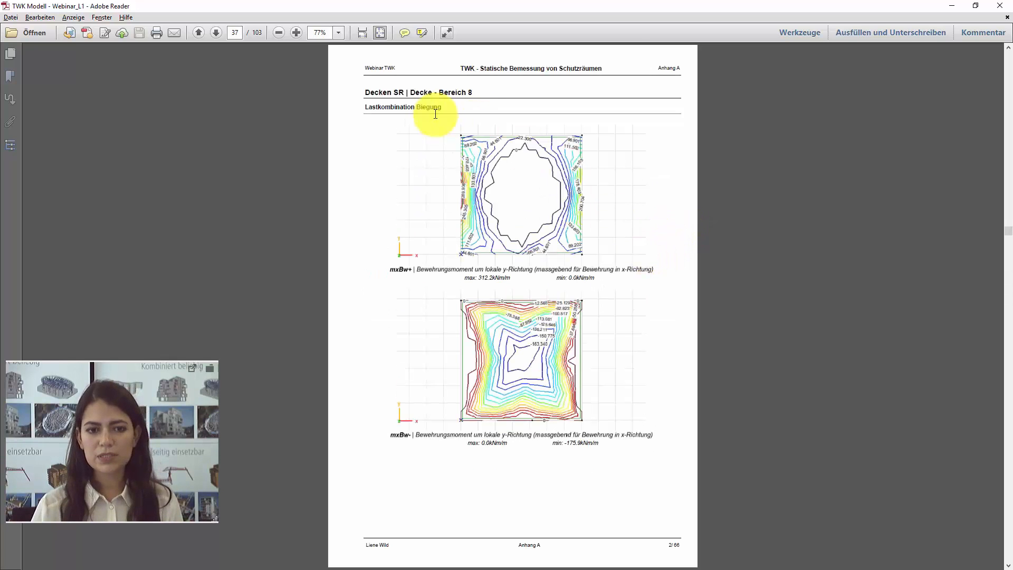
Step: Examine the Decken SR, Bereich 8 plots for the mxBw and myBw reinforcement moments and the vEd Schubkraft on pages 37 to 41
left_click_drag(364, 93, 473, 92)
scroll(505, 199, "down", 1)
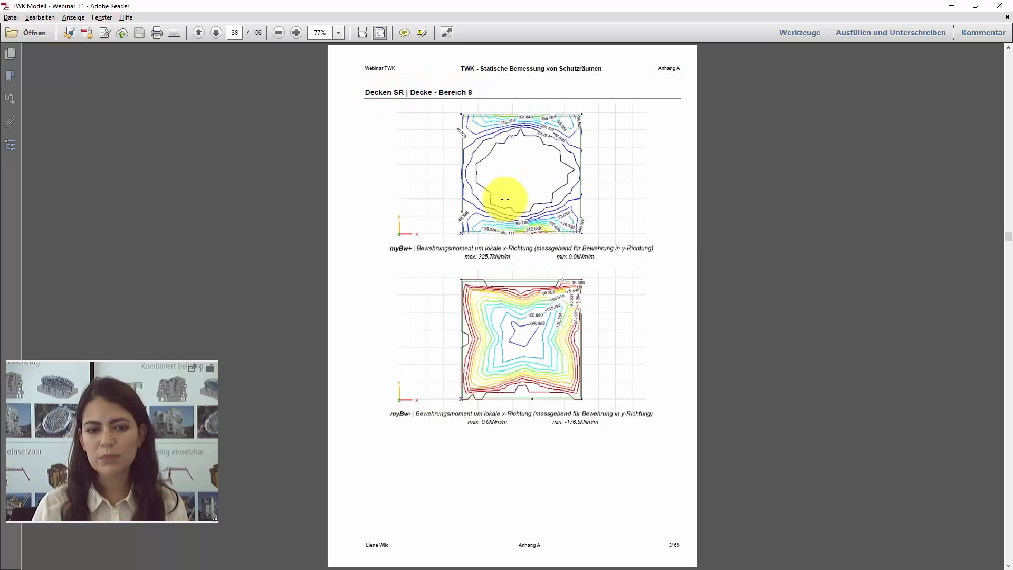
scroll(505, 199, "down", 4)
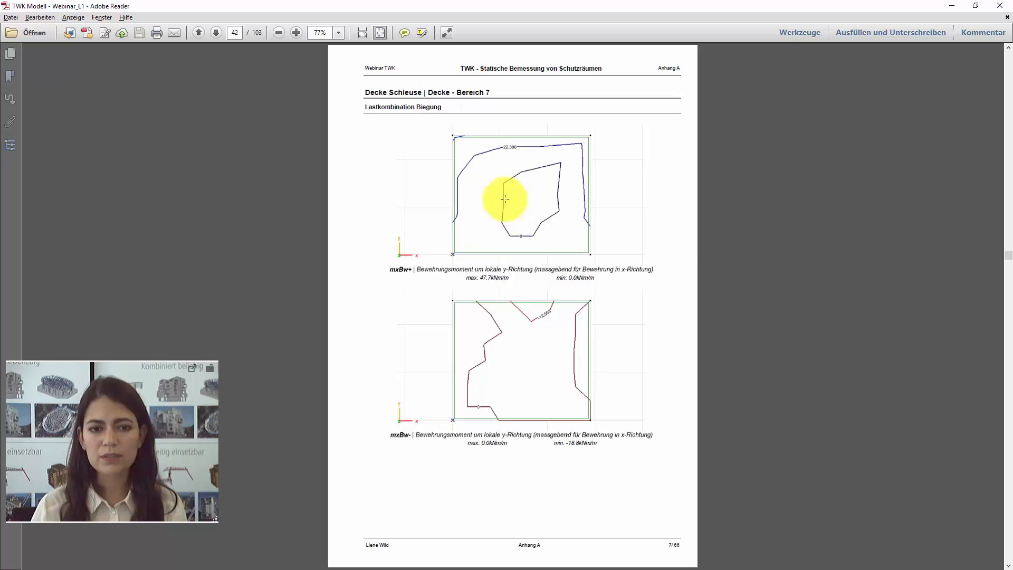
scroll(505, 199, "up", 5)
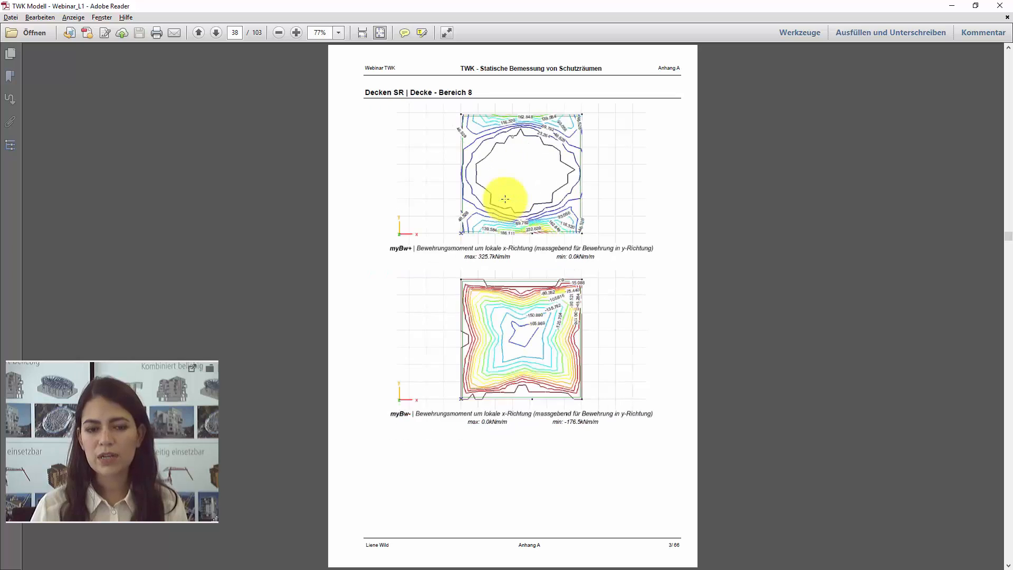
scroll(505, 199, "down", 4)
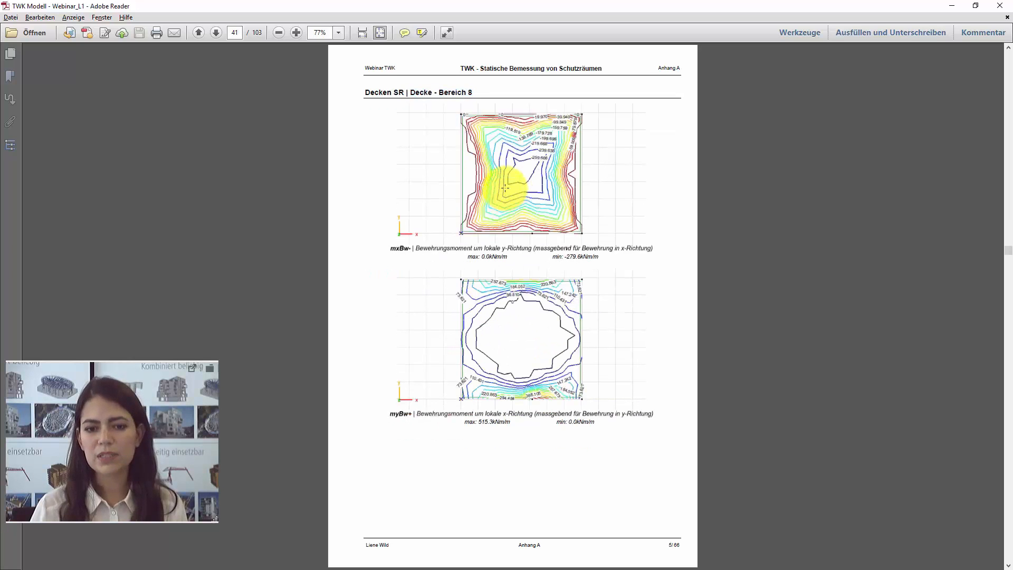
scroll(505, 188, "down", 1)
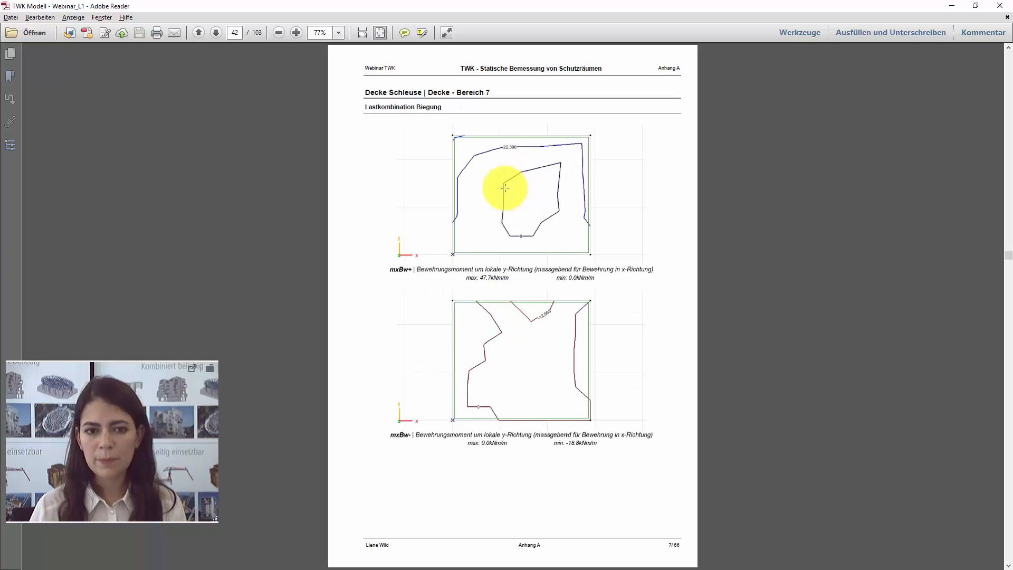
scroll(505, 188, "up", 1)
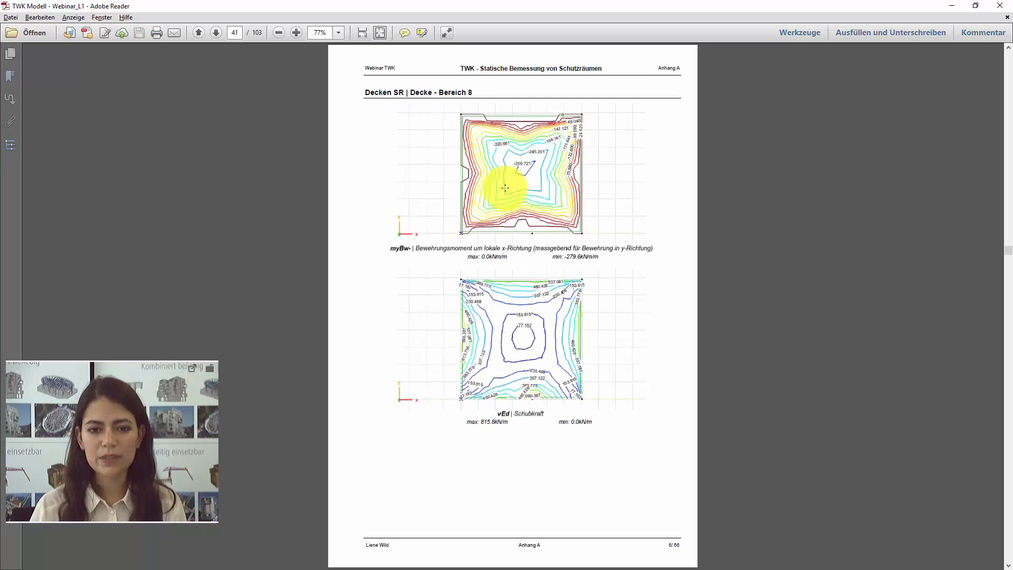
Step: Look through the Decke Schleuse, Bereich 7 and Bodenplatten SR, Bereich 11 plots up to the vEd Schubkraft on page 53
scroll(501, 193, "down", 6)
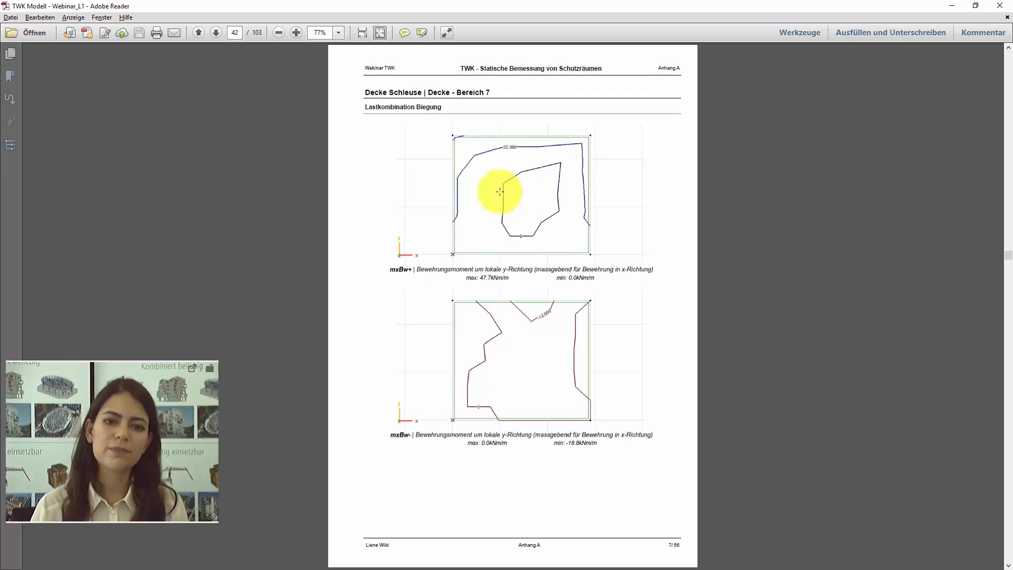
scroll(500, 196, "down", 2)
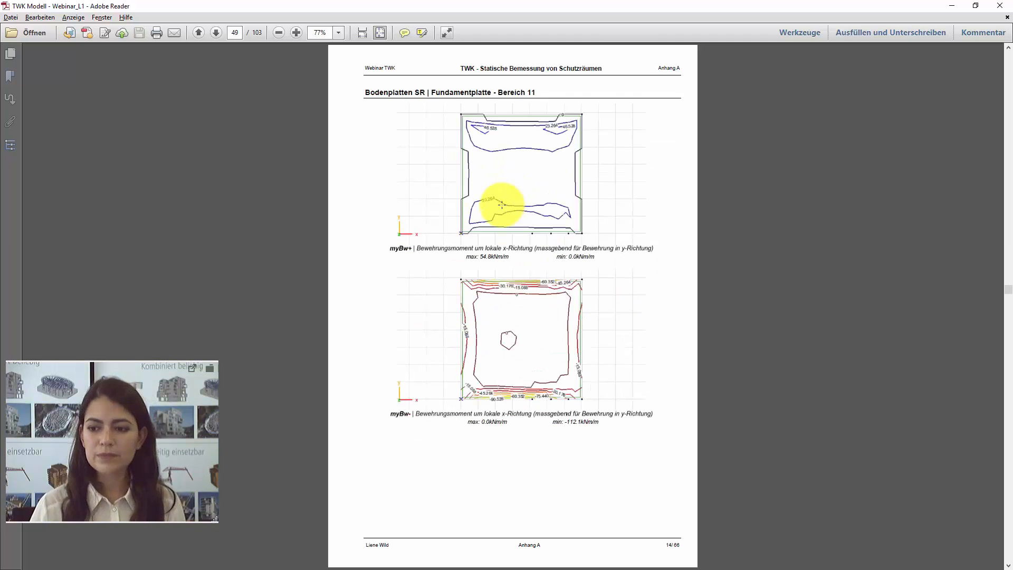
scroll(502, 204, "down", 1)
scroll(502, 205, "down", 3)
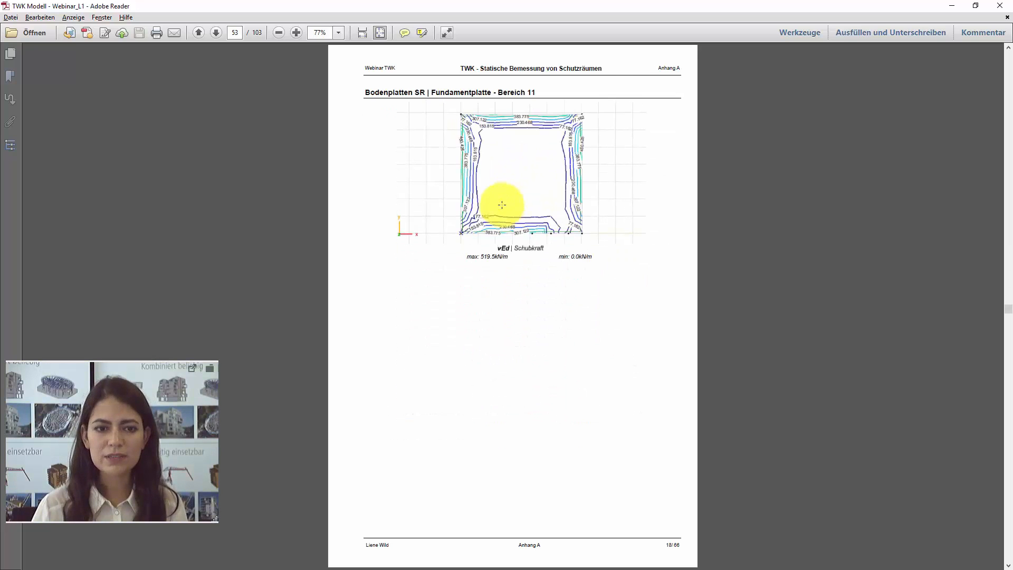
Step: Close the PDF report, switch to the webinar presentation, and advance to the closing thank-you slide
left_click(1000, 4)
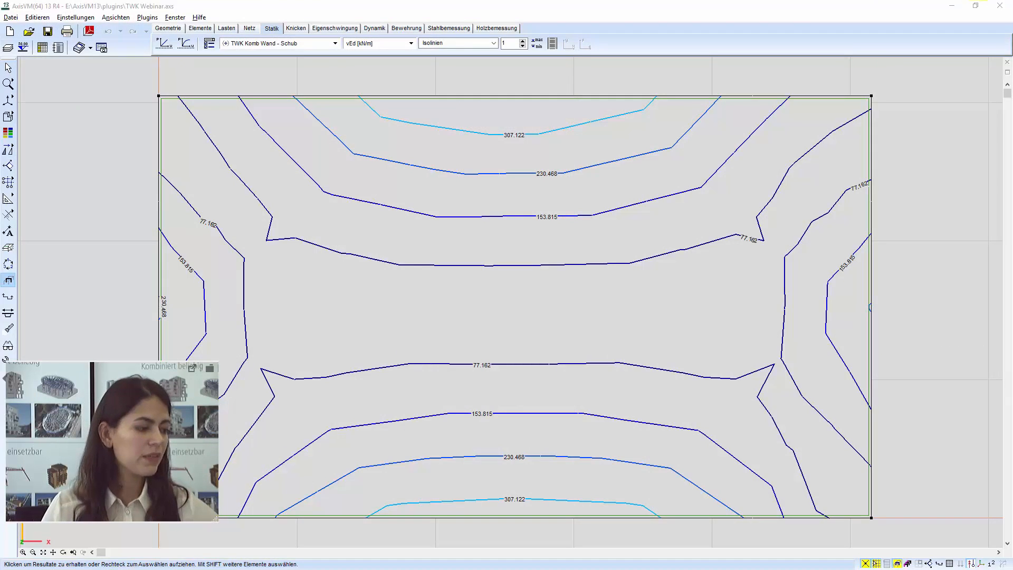
key("alt+Tab")
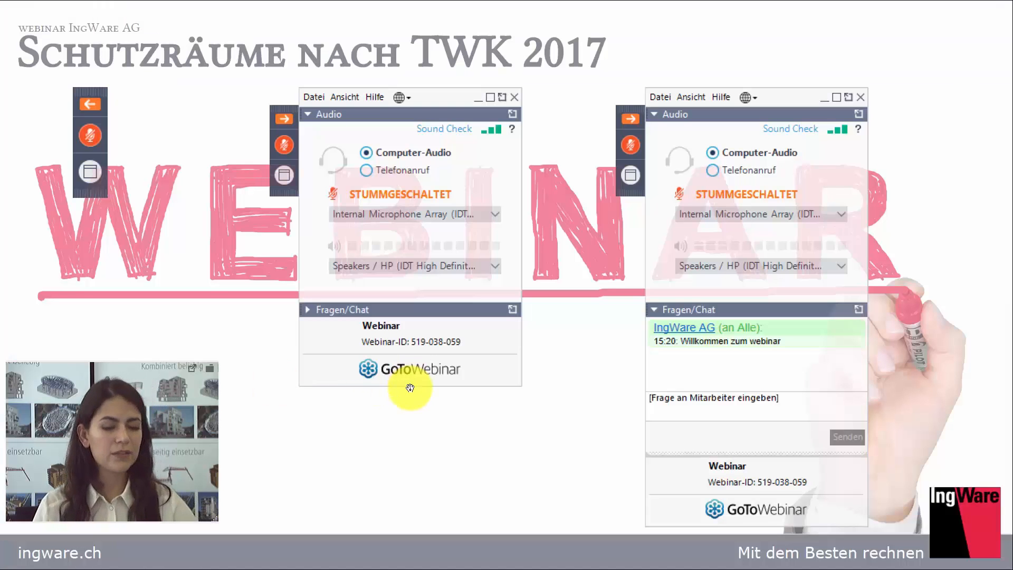
left_click(409, 412)
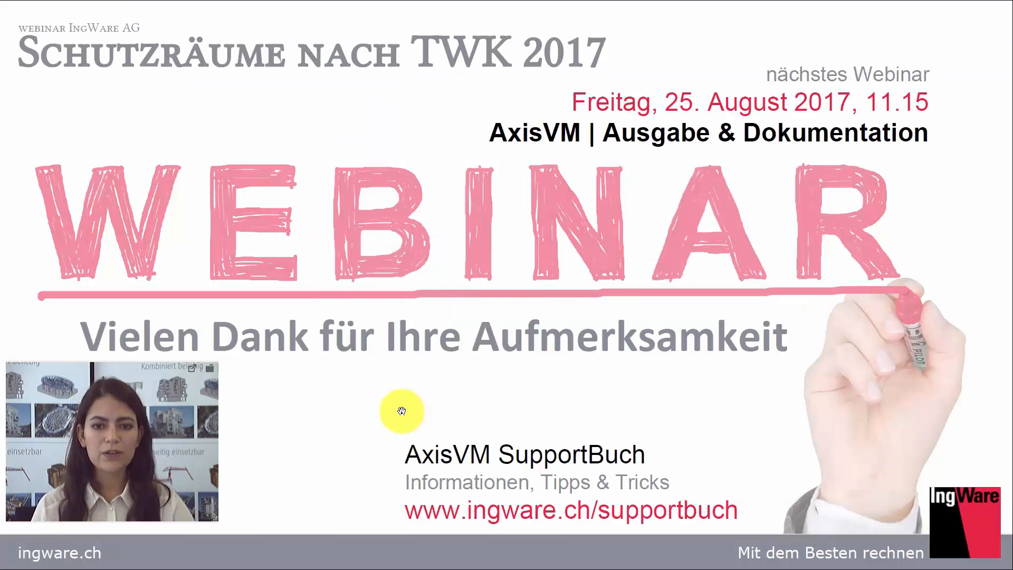